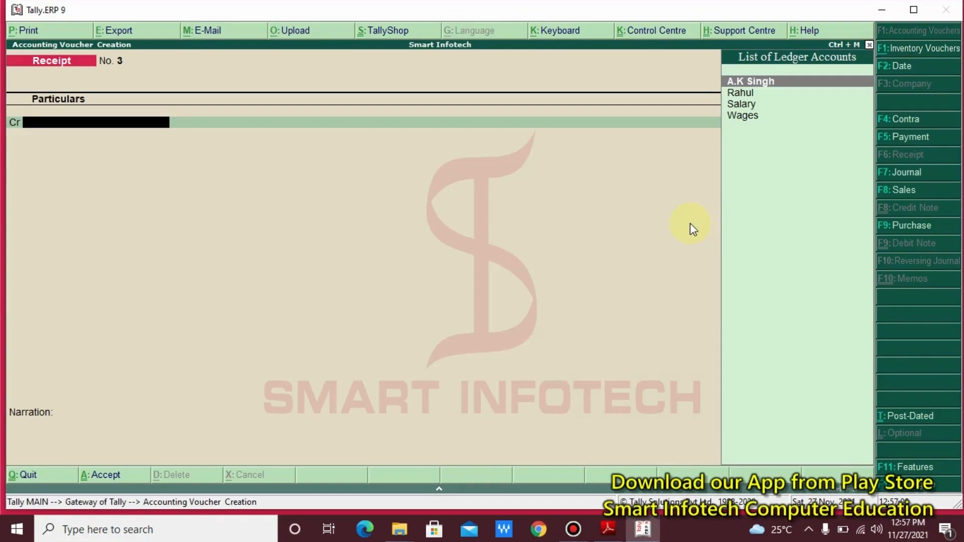
- Minimise Tally.ERP 9, leaving blank Receipt voucher No. 3 open
{"action": "left_click", "coordinate": [642, 529]}
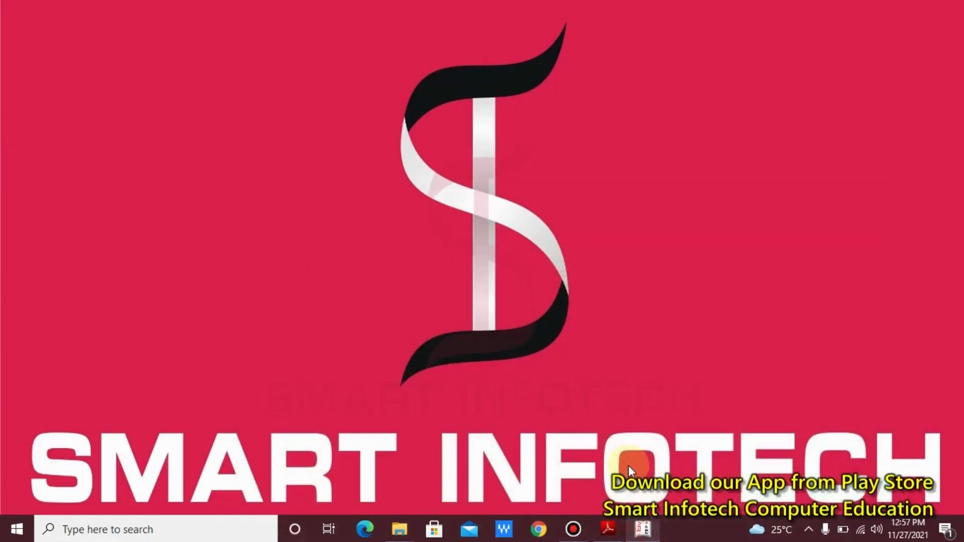
- Bring up the Tally Notes PDF and scroll to page 20's Building a/c Dr 5,00,000 entry
{"action": "left_click", "coordinate": [608, 529]}
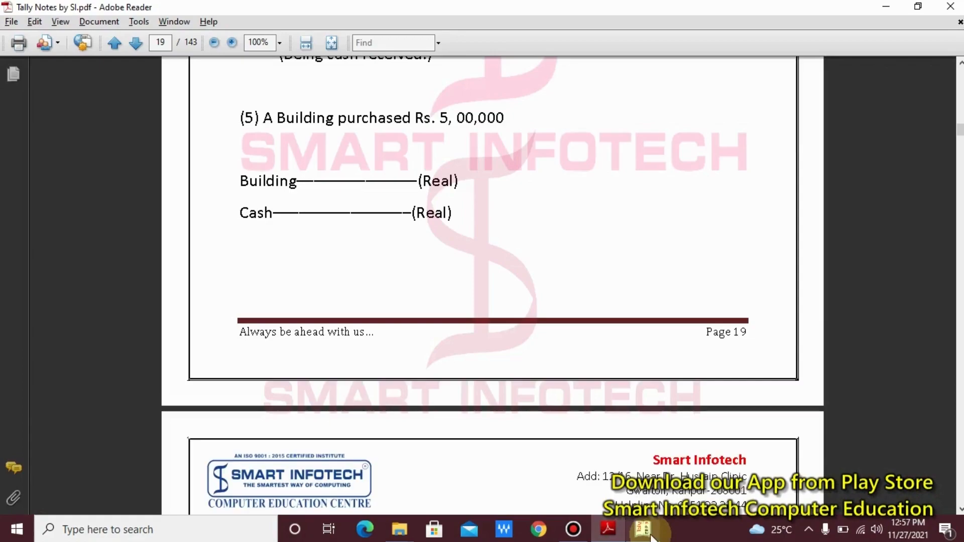
{"action": "mouse_move", "coordinate": [651, 536]}
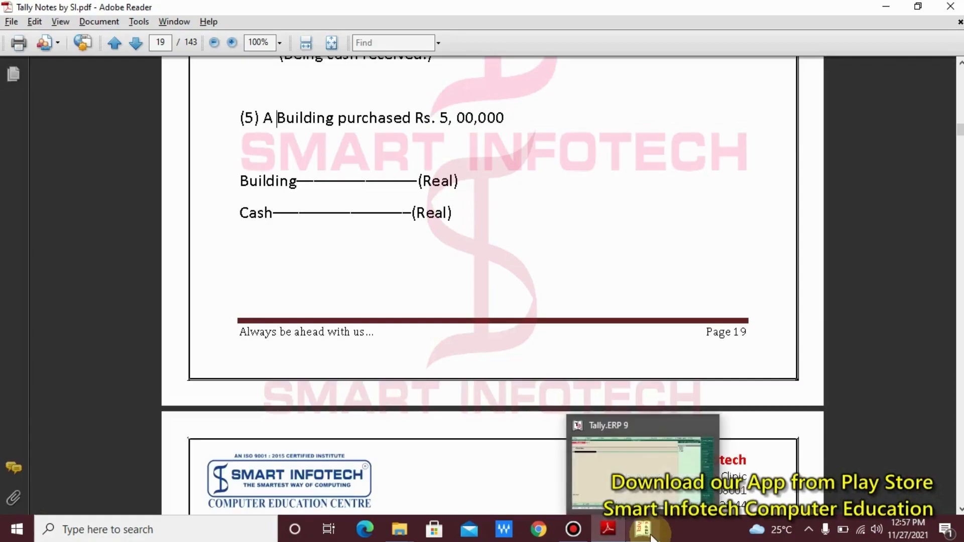
{"action": "left_click", "coordinate": [547, 266]}
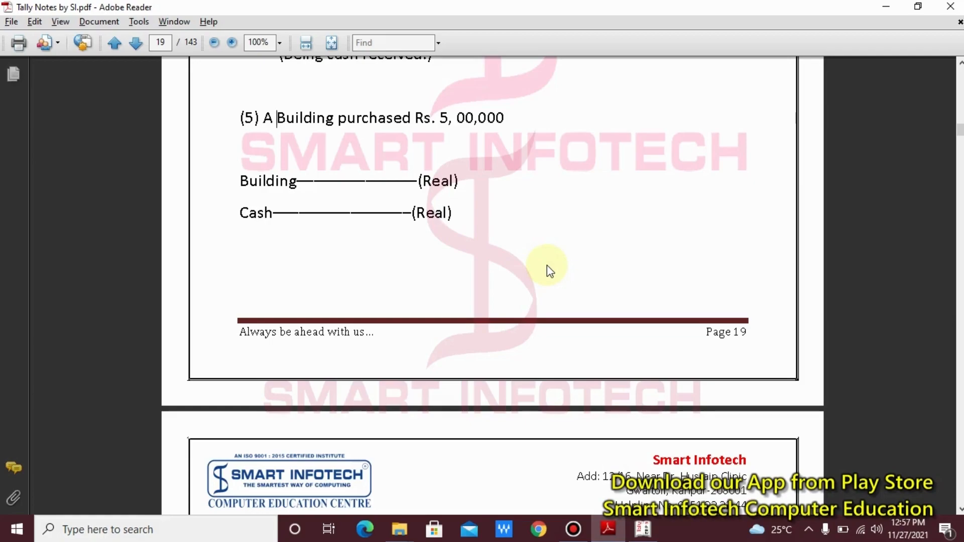
{"action": "scroll", "coordinate": [547, 270], "scroll_direction": "down", "scroll_amount": 3}
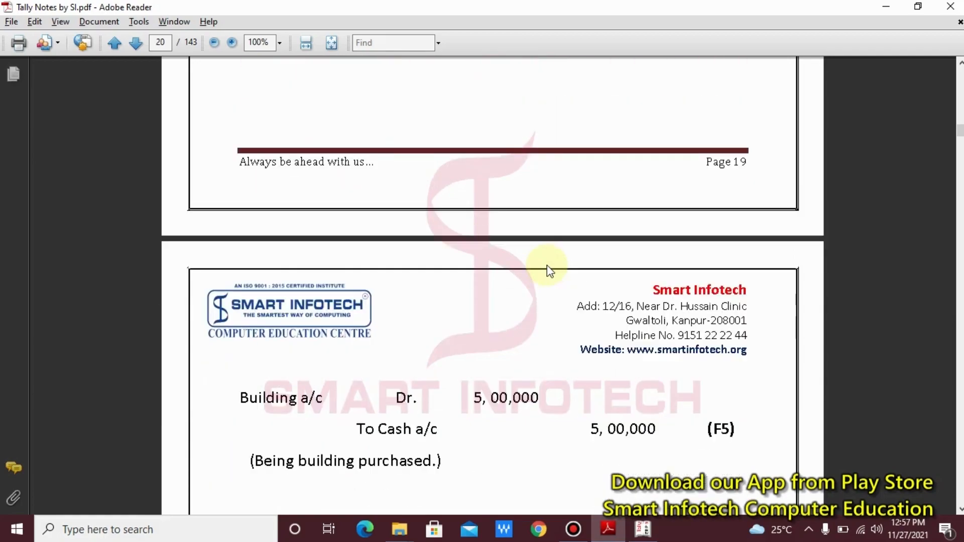
{"action": "scroll", "coordinate": [550, 271], "scroll_direction": "down", "scroll_amount": 2}
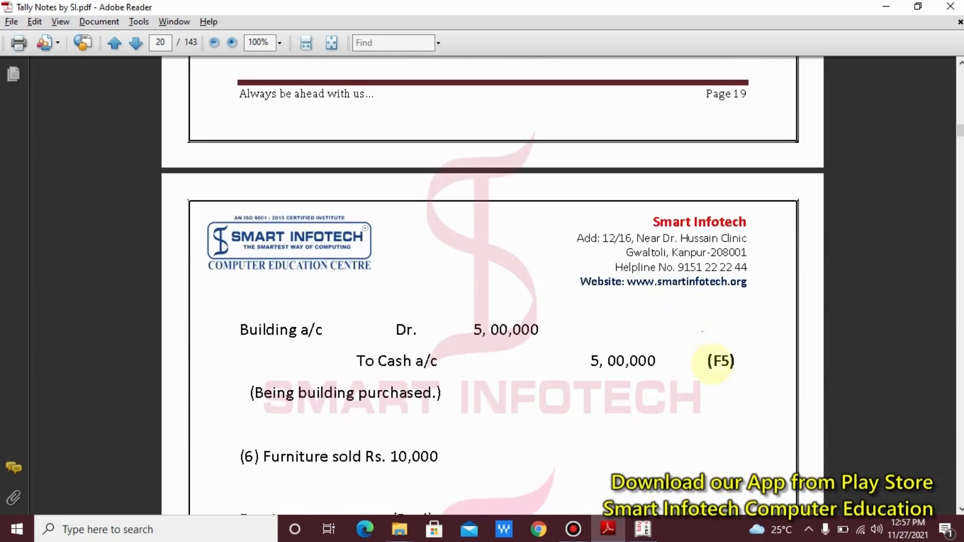
- Outline the (F5) shortcut note in red, clear it, and return to Tally
{"action": "mouse_move", "coordinate": [688, 334]}
{"action": "left_mouse_down"}
{"action": "mouse_move", "coordinate": [737, 397]}
{"action": "mouse_move", "coordinate": [761, 396]}
{"action": "left_mouse_up"}
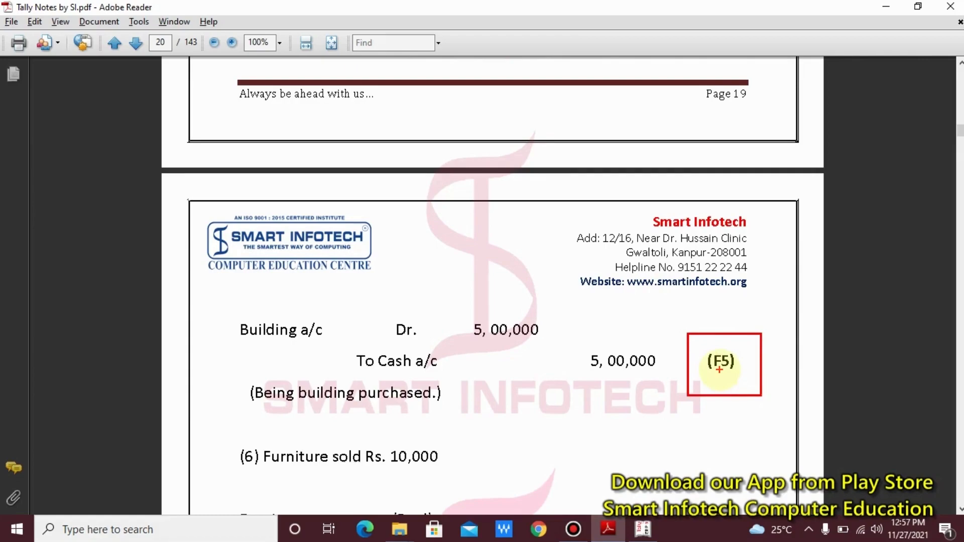
{"action": "key", "text": "Escape"}
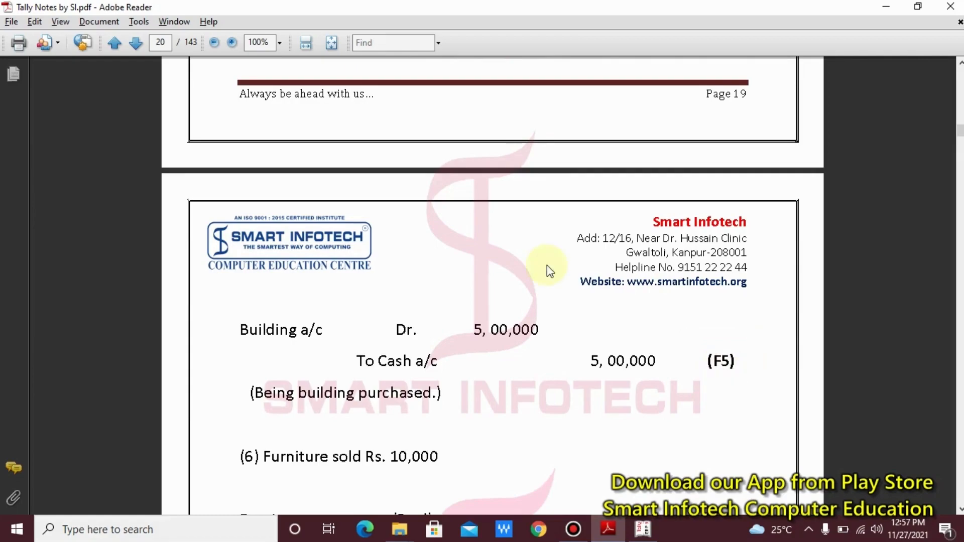
{"action": "key", "text": "alt+Tab"}
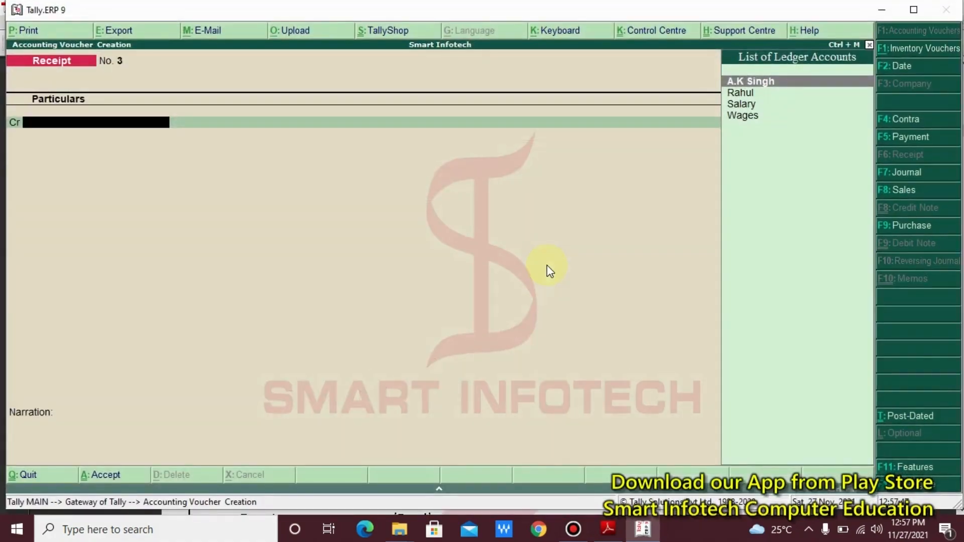
- Switch voucher No. 3 to Payment with F5, recheck the notes, and begin a new ledger with Alt+C
{"action": "key", "text": "F5"}
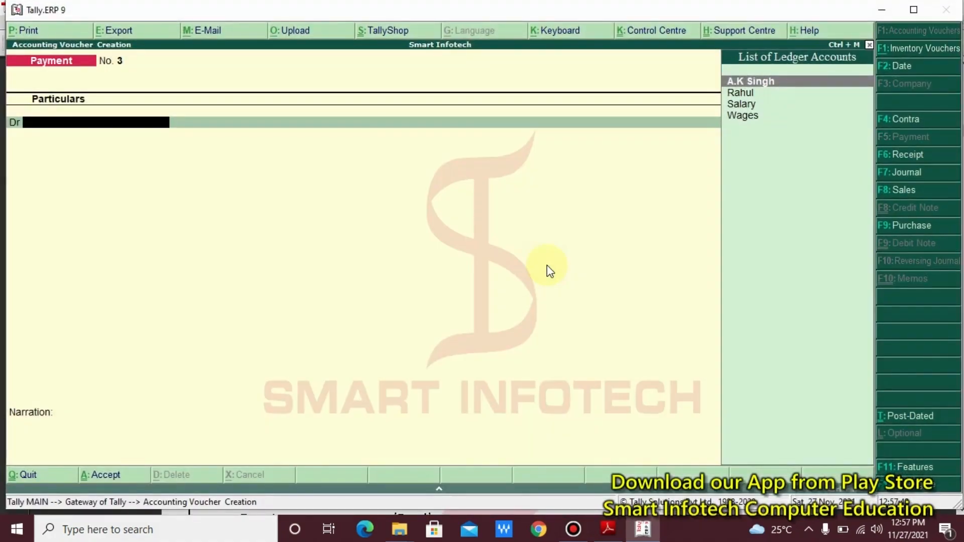
{"action": "key", "text": "alt+Tab"}
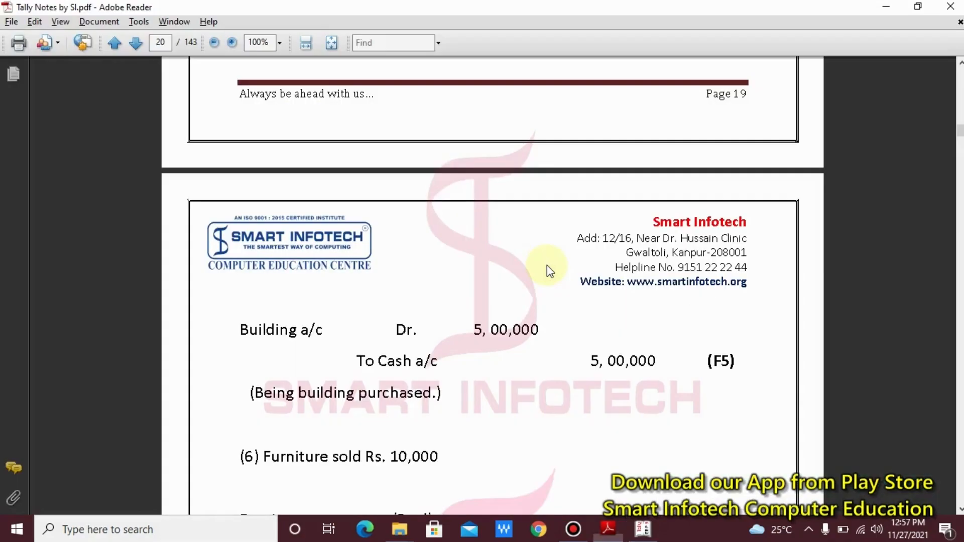
{"action": "scroll", "coordinate": [547, 266], "scroll_direction": "down", "scroll_amount": 2}
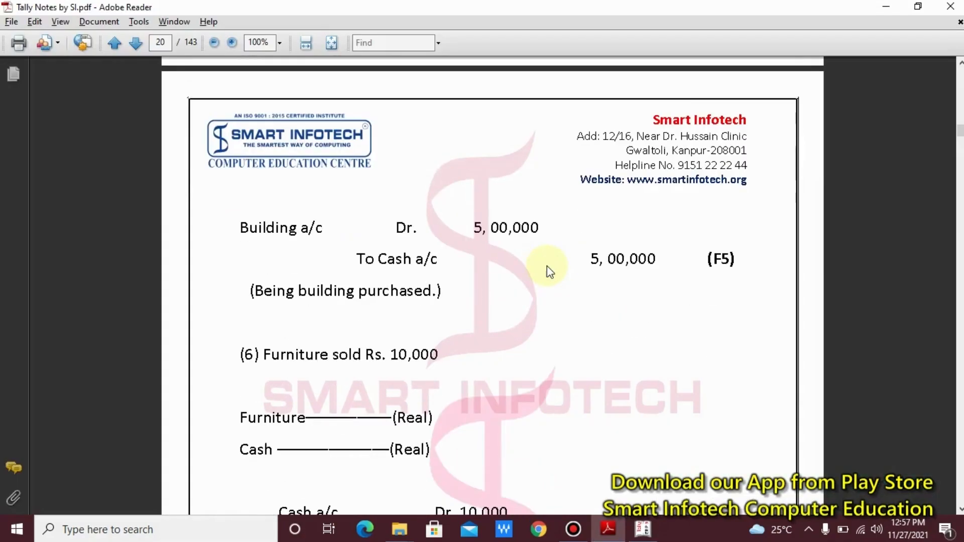
{"action": "key", "text": "alt+Tab"}
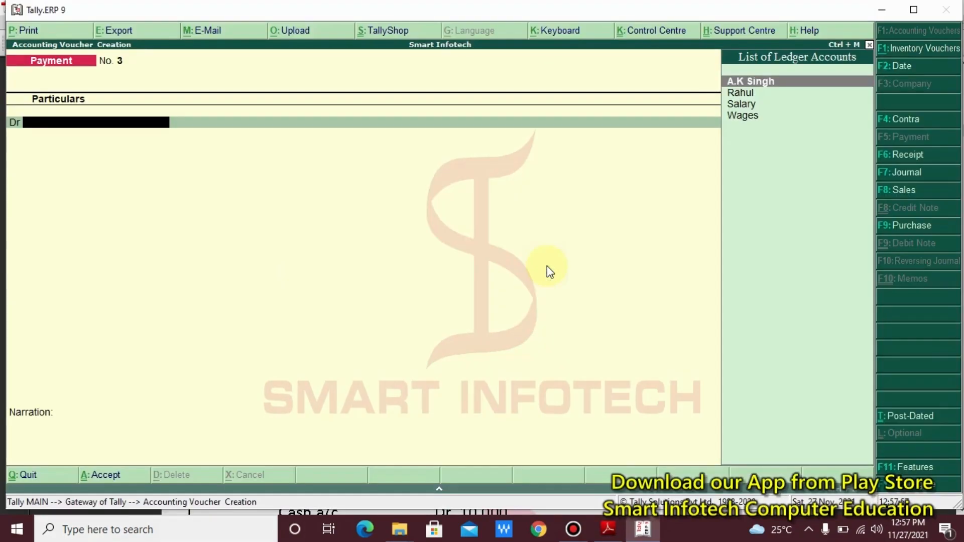
{"action": "key", "text": "alt+c"}
- Create a ledger named Building under Fixed Assets and accept it
{"action": "type", "text": "B"}
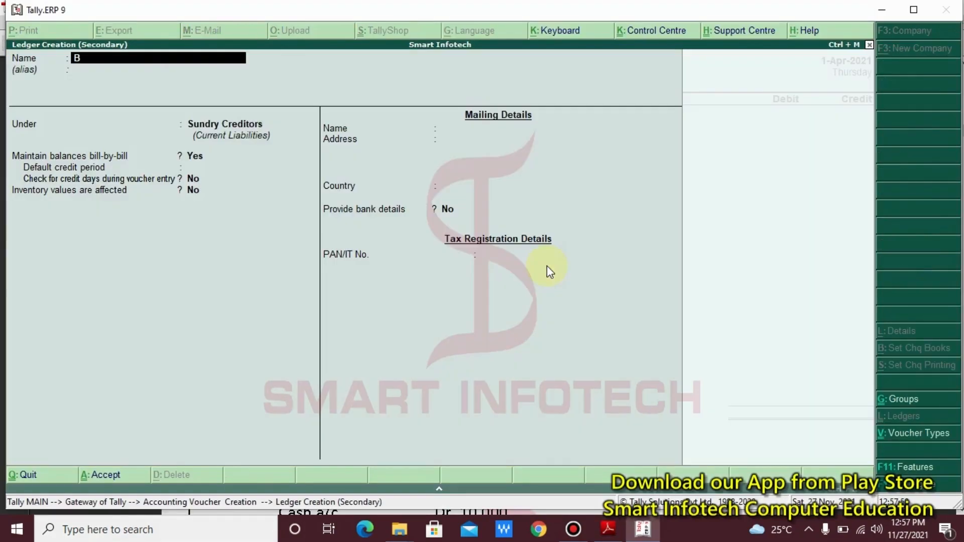
{"action": "type", "text": "uilding"}
{"action": "key", "text": "Return"}
{"action": "key", "text": "Return"}
{"action": "type", "text": "F"}
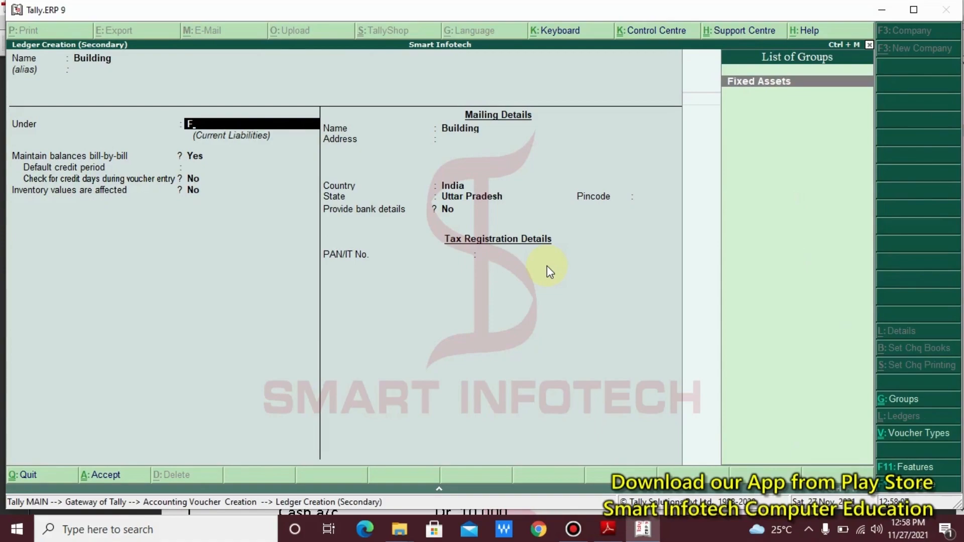
{"action": "key", "text": "Return"}
{"action": "key", "text": "Return"}
{"action": "key", "text": "Return"}
{"action": "key", "text": "Return"}
{"action": "key", "text": "Return"}
{"action": "key", "text": "Return"}
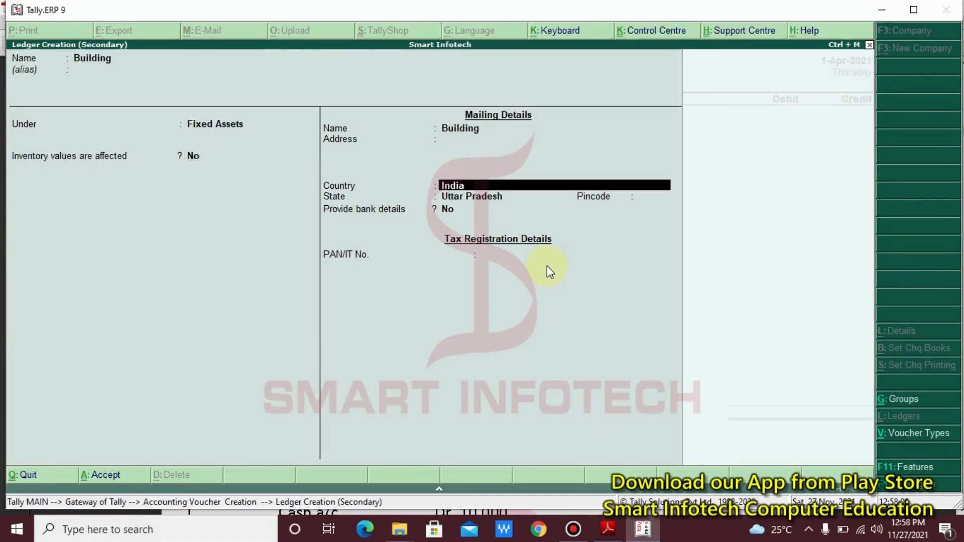
{"action": "key", "text": "Return"}
{"action": "key", "text": "Return"}
{"action": "key", "text": "Return"}
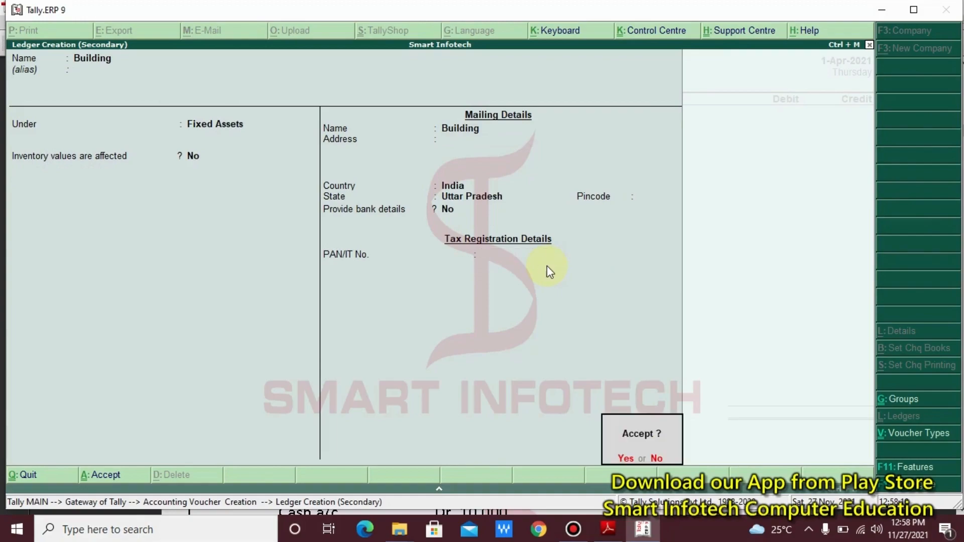
{"action": "key", "text": "Return"}
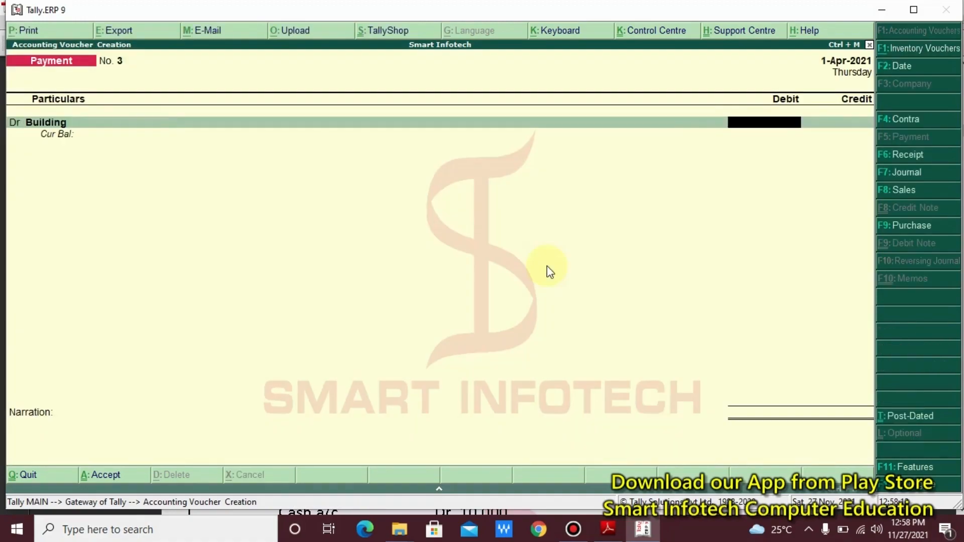
- Debit Building 5,00,000, credit Cash, and mark Cash's 5,05,200 Cr balance in red
{"action": "type", "text": "500000"}
{"action": "key", "text": "Return"}
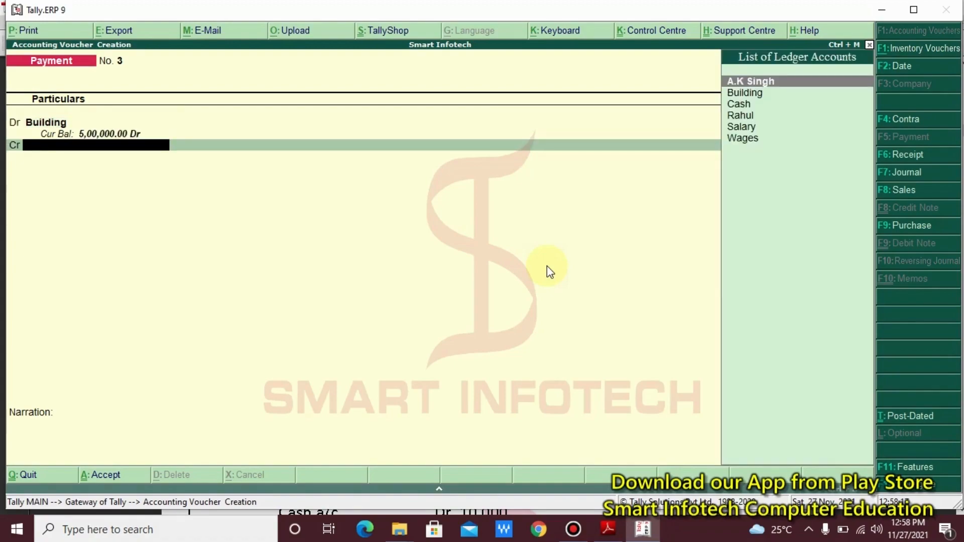
{"action": "key", "text": "Down"}
{"action": "key", "text": "Down"}
{"action": "key", "text": "Down"}
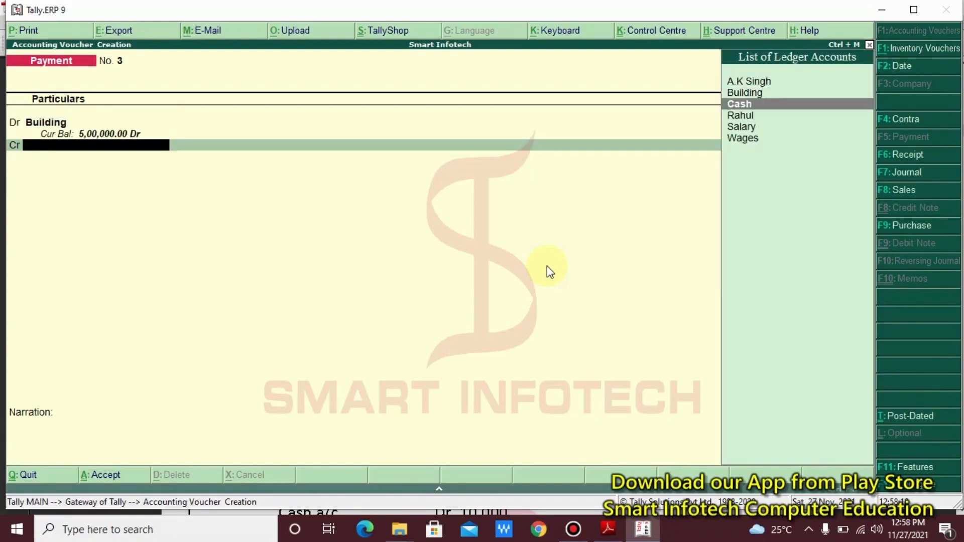
{"action": "key", "text": "Up"}
{"action": "key", "text": "Return"}
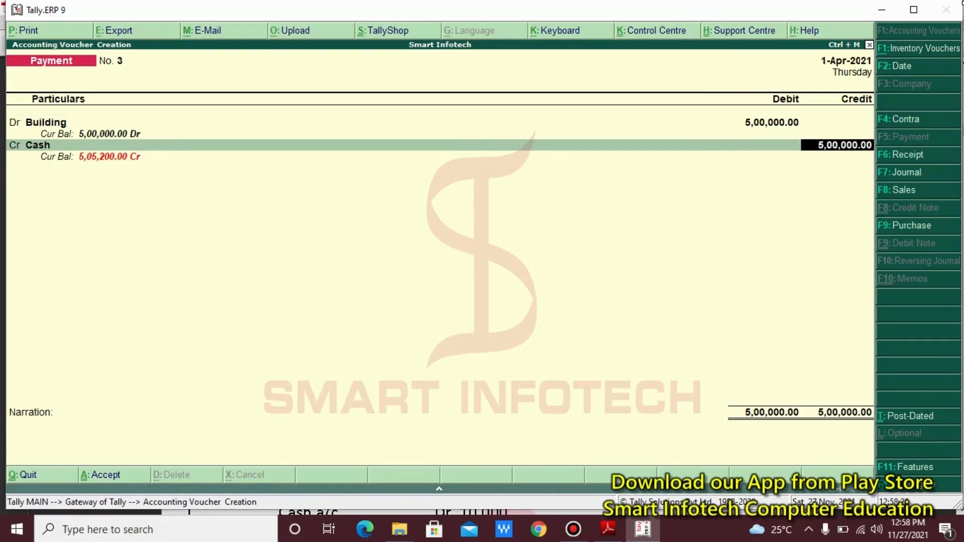
{"action": "left_click_drag", "start_coordinate": [174, 147], "coordinate": [26, 170]}
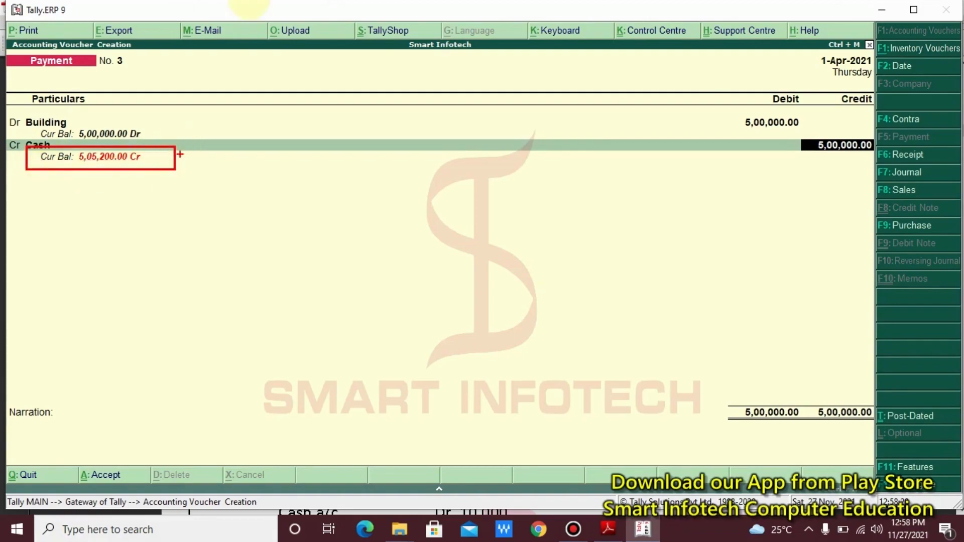
- Accept the Cash credit, add narration 'Being Building purchased', and save Payment No. 3
{"action": "left_click", "coordinate": [374, 17]}
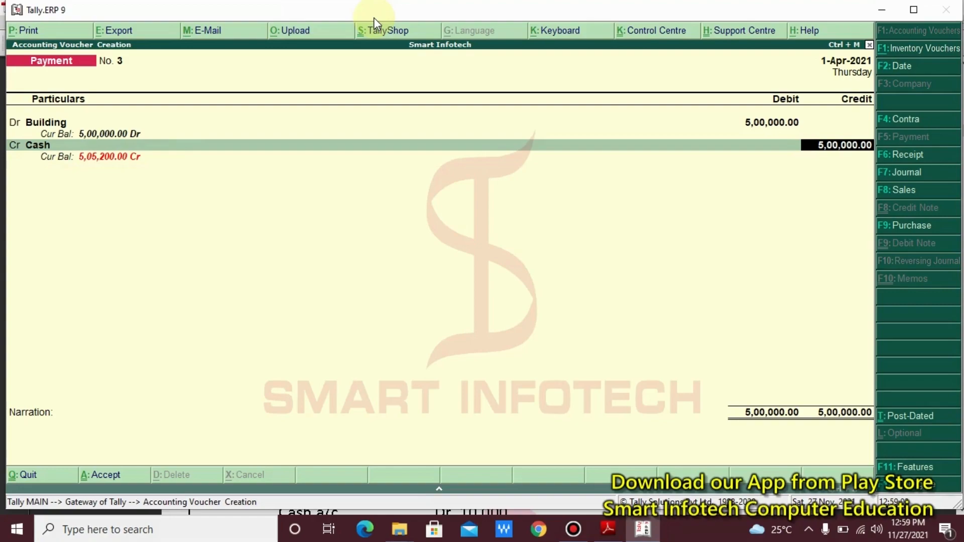
{"action": "key", "text": "Return"}
{"action": "key", "text": "Return"}
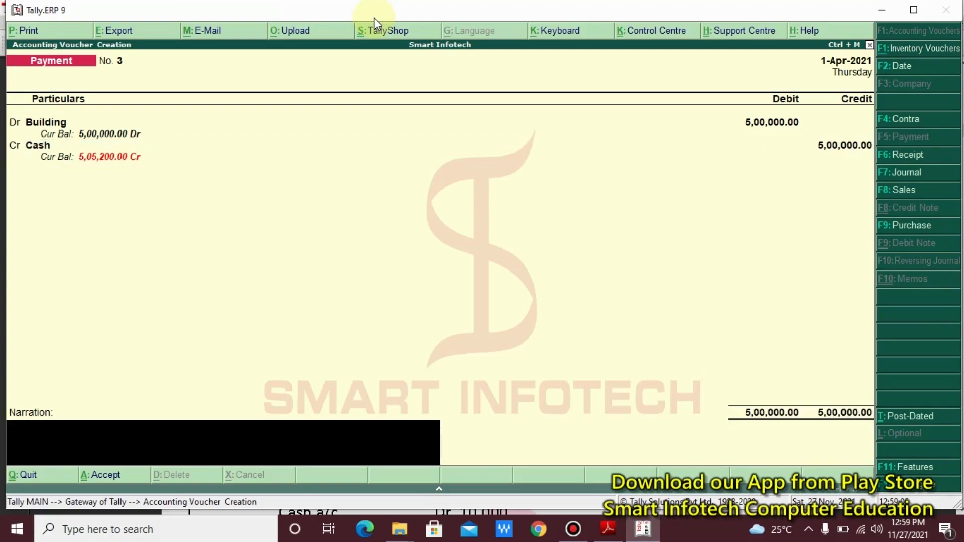
{"action": "type", "text": "Being Building purchased"}
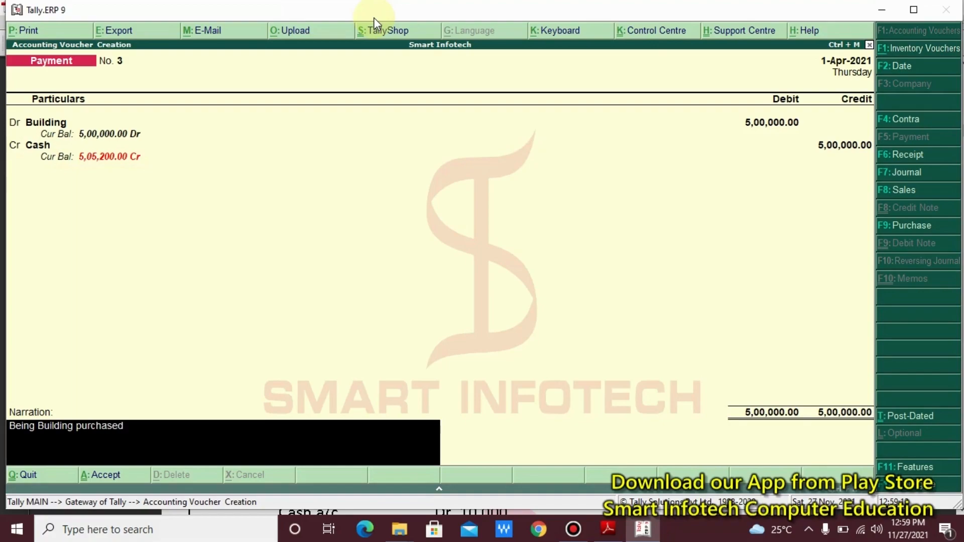
{"action": "key", "text": "Return"}
{"action": "key", "text": "Return"}
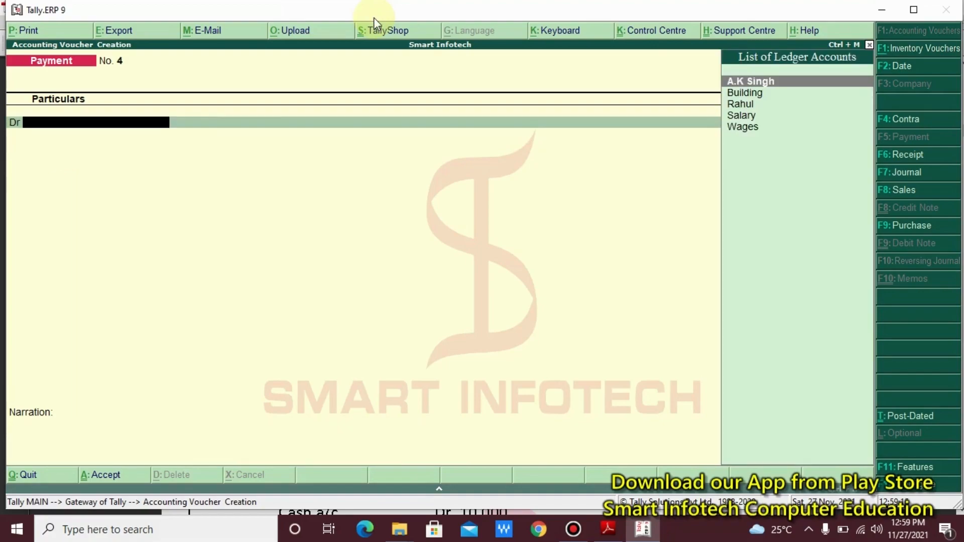
- Scroll the notes to entry (6) Furniture sold Rs. 10,000 and briefly box the (F6) reference
{"action": "key", "text": "alt+Tab"}
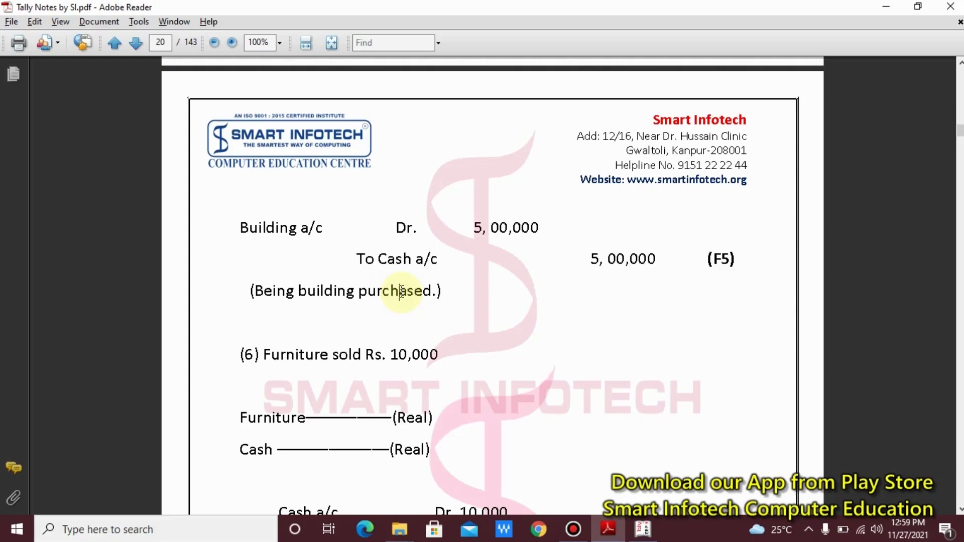
{"action": "scroll", "coordinate": [402, 291], "scroll_direction": "down", "scroll_amount": 6}
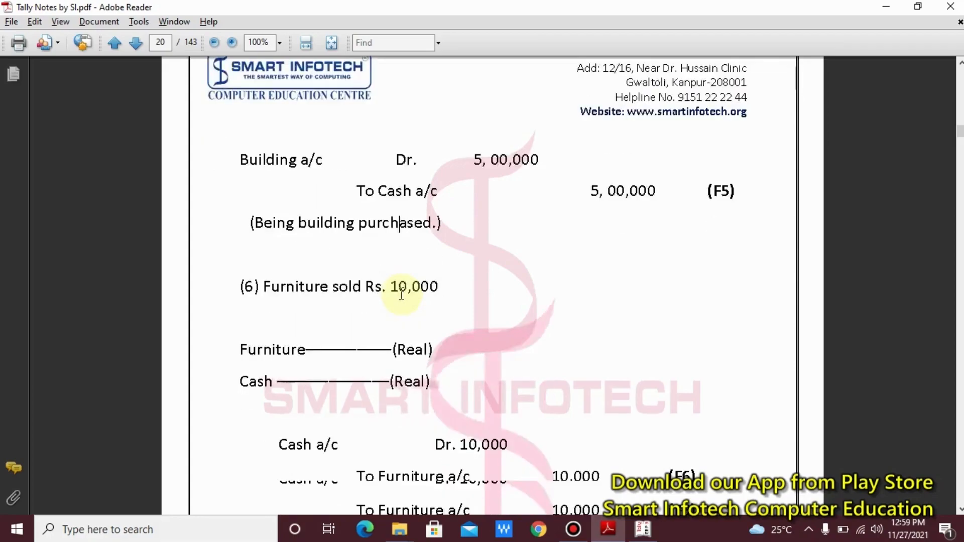
{"action": "scroll", "coordinate": [397, 301], "scroll_direction": "down", "scroll_amount": 3}
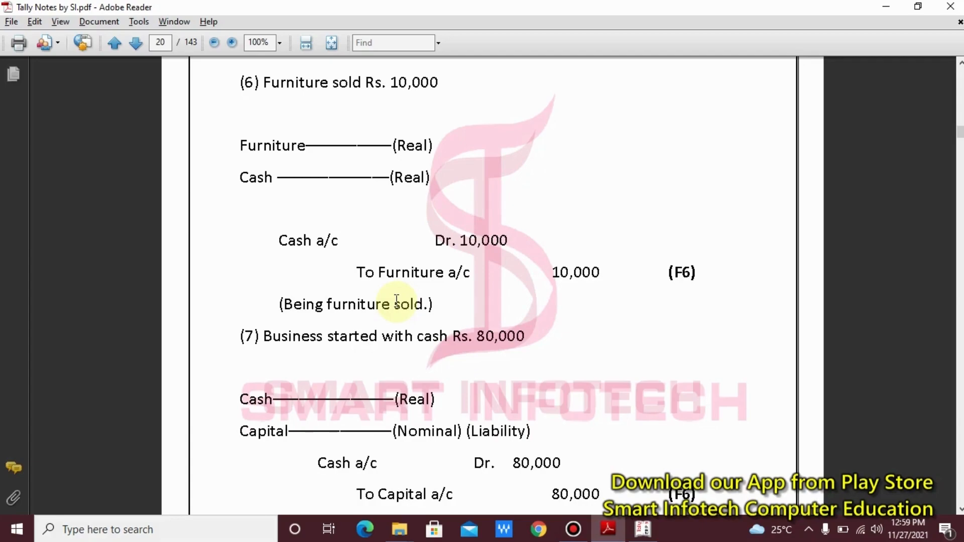
{"action": "mouse_move", "coordinate": [634, 232]}
{"action": "left_mouse_down"}
{"action": "mouse_move", "coordinate": [766, 287]}
{"action": "mouse_move", "coordinate": [769, 308]}
{"action": "left_mouse_up"}
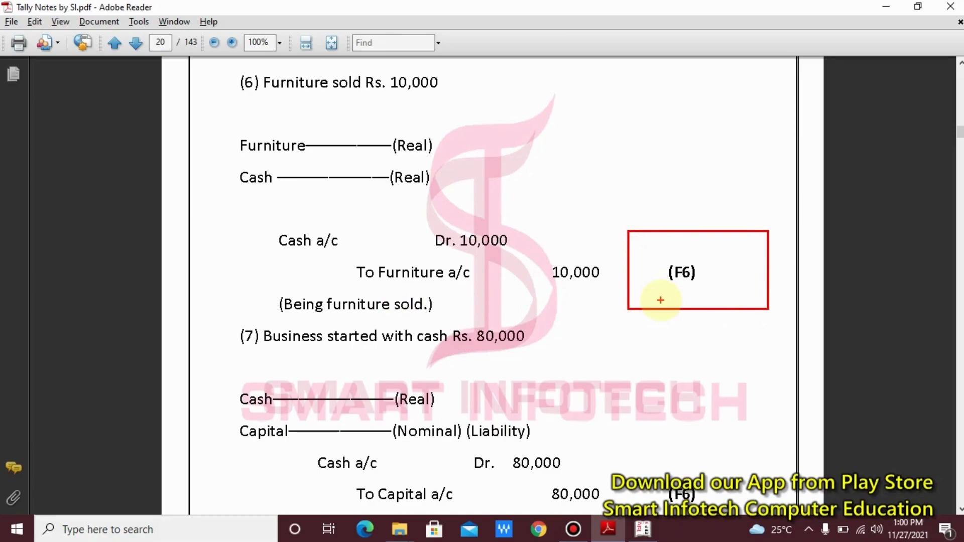
{"action": "key", "text": "Escape"}
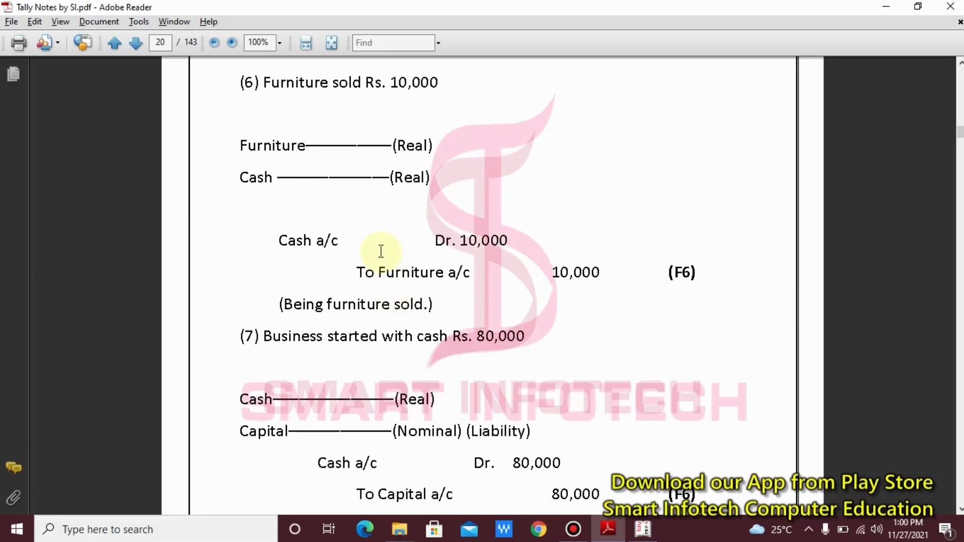
- Box the Cash a/c Dr. 10,000 and To Furniture a/c 10,000 lines, then return to Tally
{"action": "left_click_drag", "start_coordinate": [246, 223], "coordinate": [558, 259]}
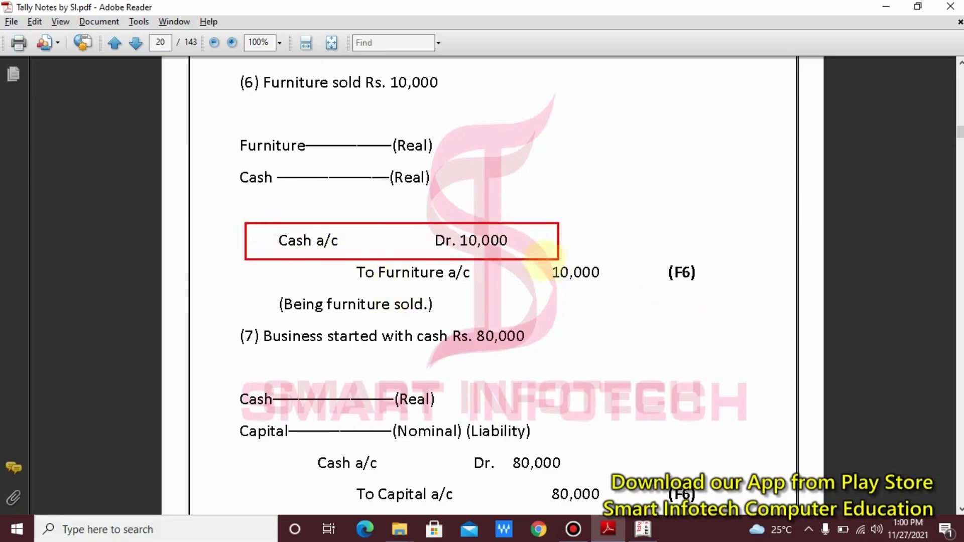
{"action": "left_click_drag", "start_coordinate": [347, 258], "coordinate": [647, 291]}
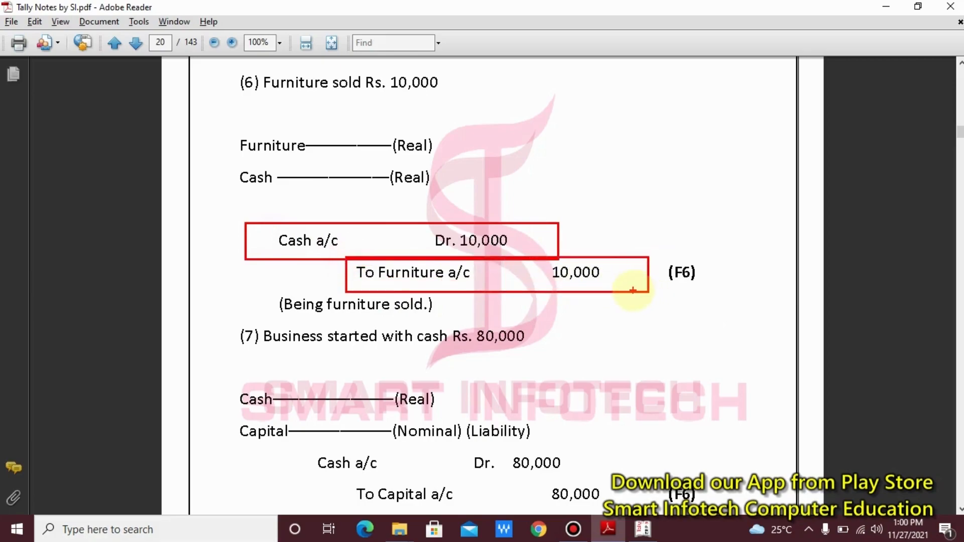
{"action": "key", "text": "Escape"}
{"action": "key", "text": "alt+Tab"}
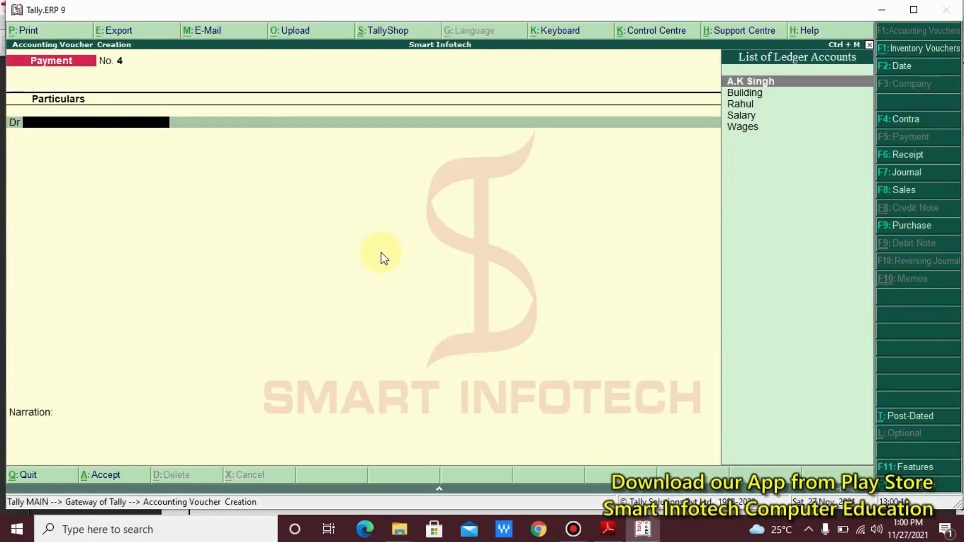
- Switch to a Receipt voucher and set up a Furniture ledger under Fixed Assets
{"action": "key", "text": "F6"}
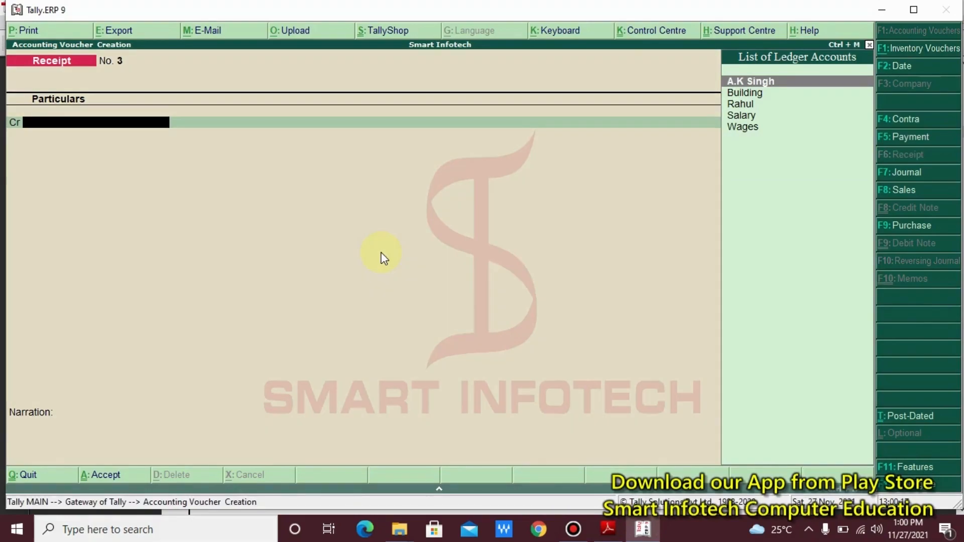
{"action": "type", "text": "F"}
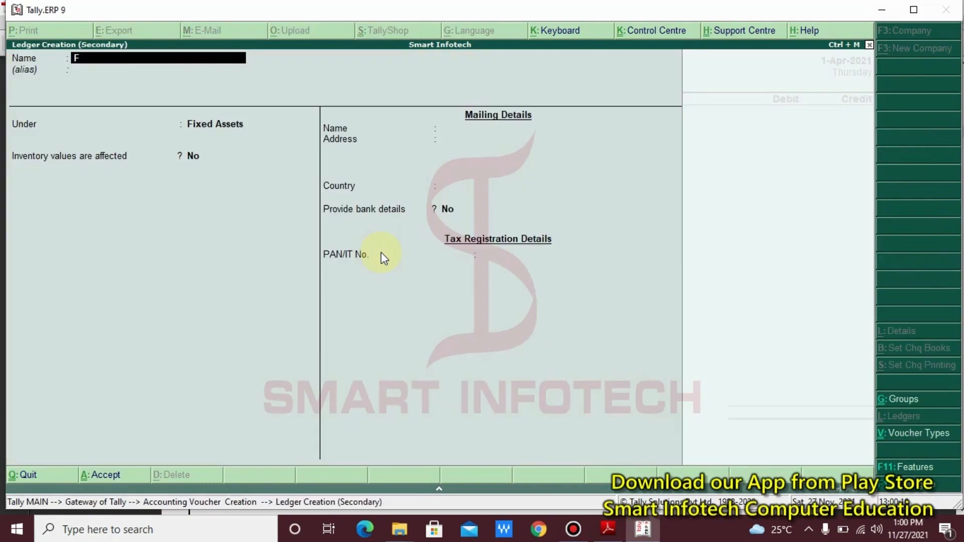
{"action": "type", "text": "urniture"}
{"action": "key", "text": "Return"}
{"action": "key", "text": "Return"}
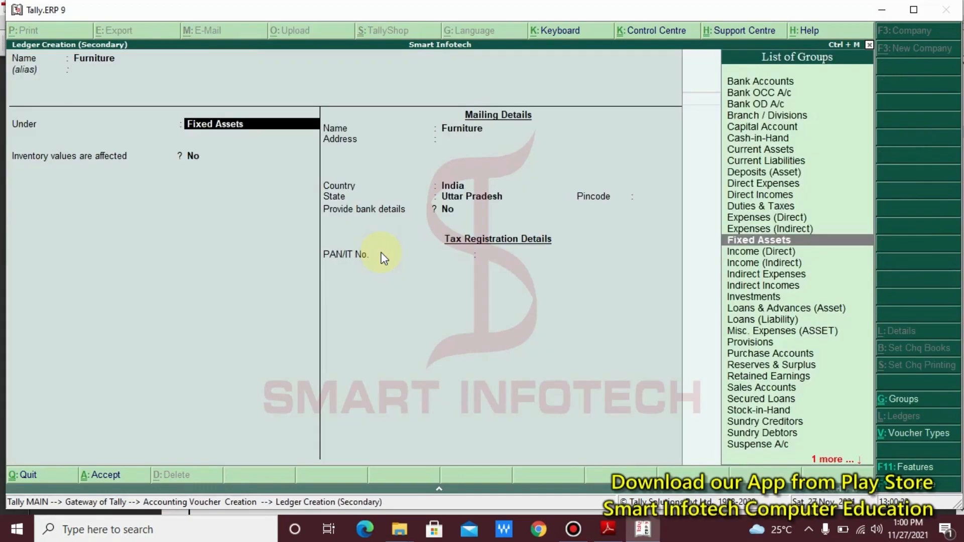
{"action": "key", "text": "Return"}
{"action": "key", "text": "Return"}
{"action": "key", "text": "Return"}
{"action": "key", "text": "Return"}
{"action": "key", "text": "Return"}
{"action": "key", "text": "Return"}
{"action": "key", "text": "Return"}
{"action": "key", "text": "Return"}
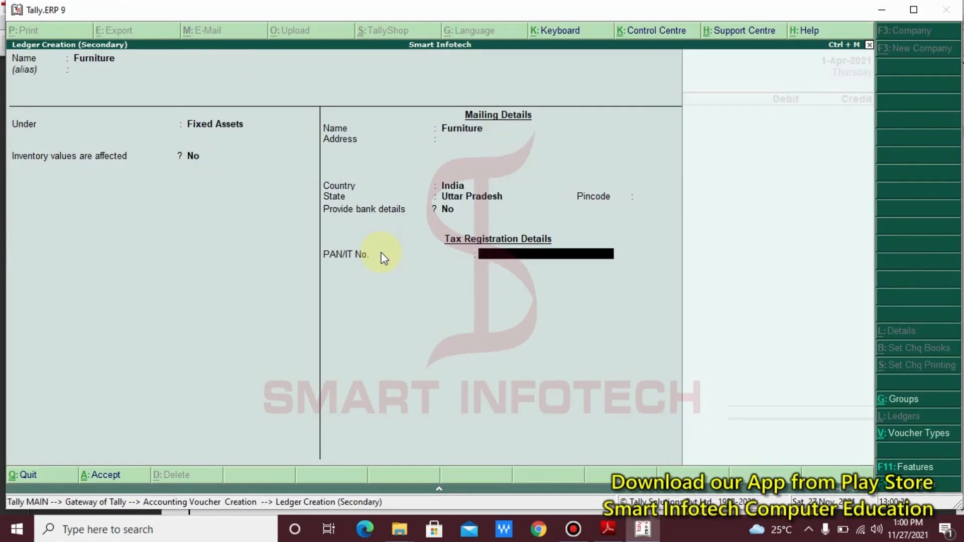
{"action": "key", "text": "Return"}
- Save the Furniture ledger, credit it 10,000, debit Cash, and save Receipt No. 3
{"action": "key", "text": "Return"}
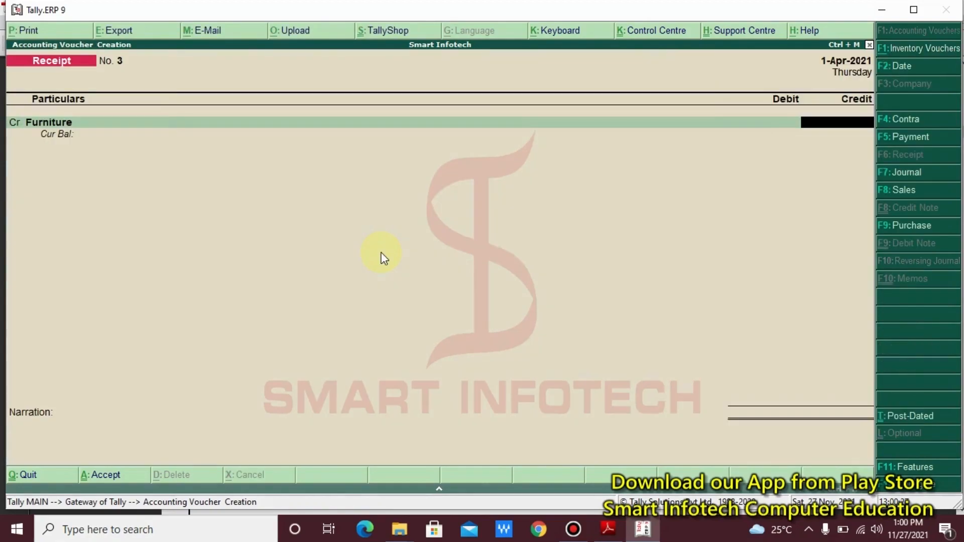
{"action": "type", "text": "10000"}
{"action": "key", "text": "Return"}
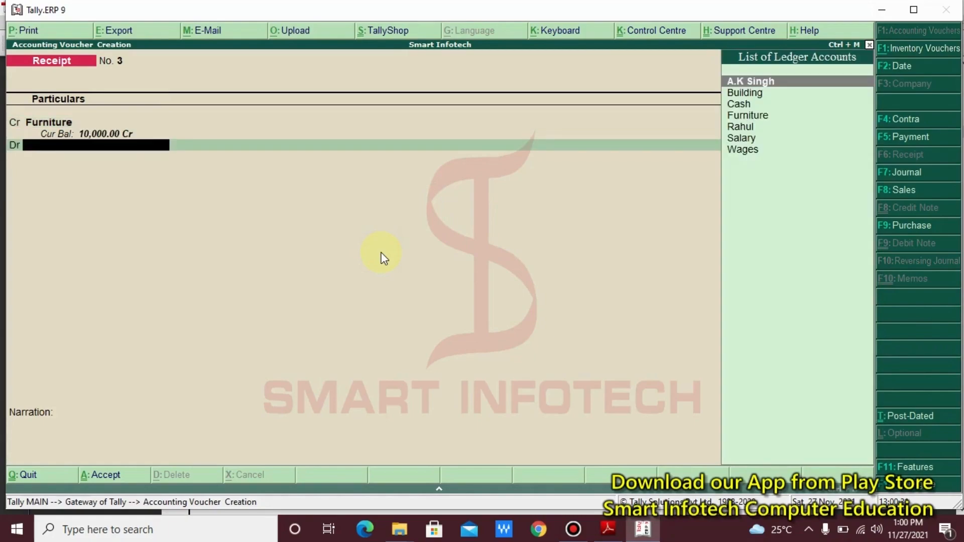
{"action": "key", "text": "Down"}
{"action": "key", "text": "Down"}
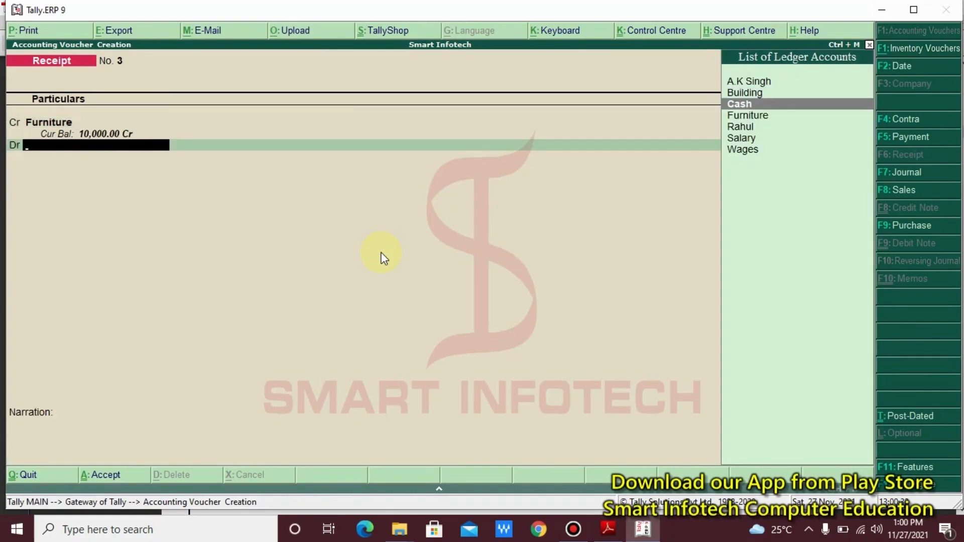
{"action": "key", "text": "Return"}
{"action": "key", "text": "Return"}
{"action": "key", "text": "Return"}
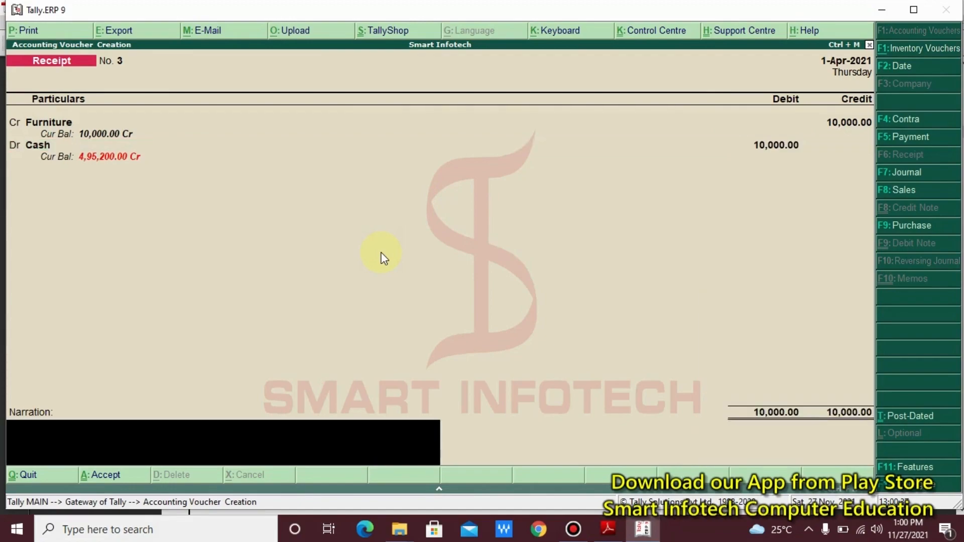
{"action": "key", "text": "Return"}
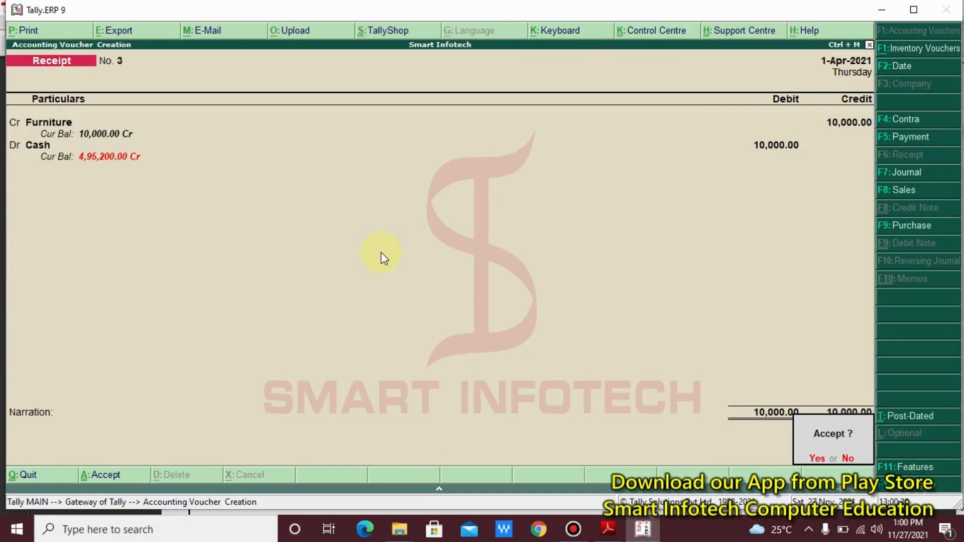
{"action": "key", "text": "Return"}
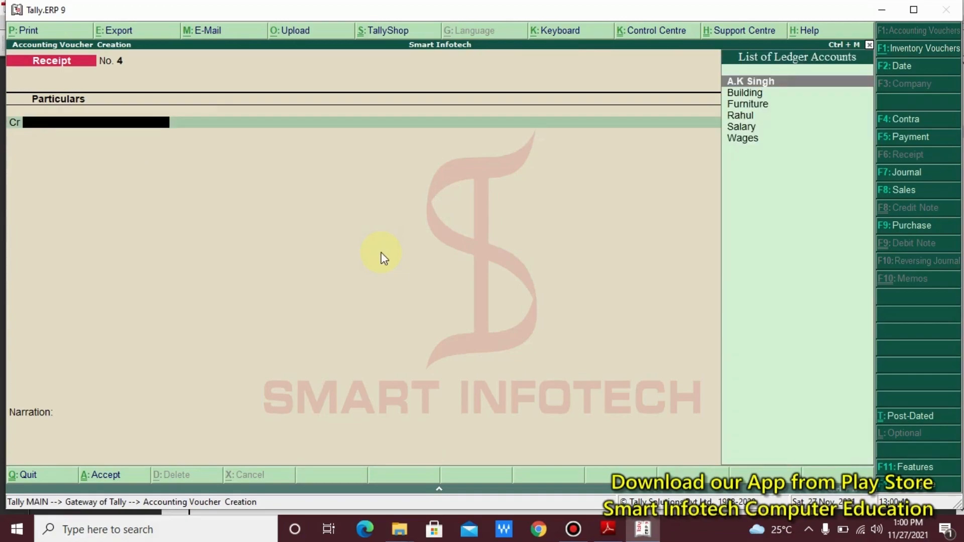
- Scroll the notes to entry (7) Business started with cash Rs. 80,000 and box the Capital (Nominal) (Liability) line
{"action": "key", "text": "alt+Tab"}
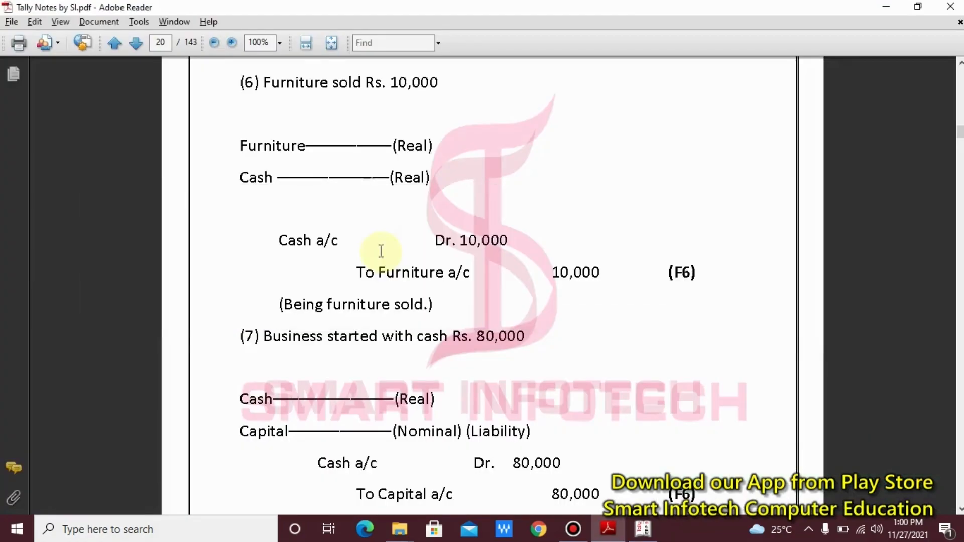
{"action": "scroll", "coordinate": [381, 251], "scroll_direction": "down", "scroll_amount": 5}
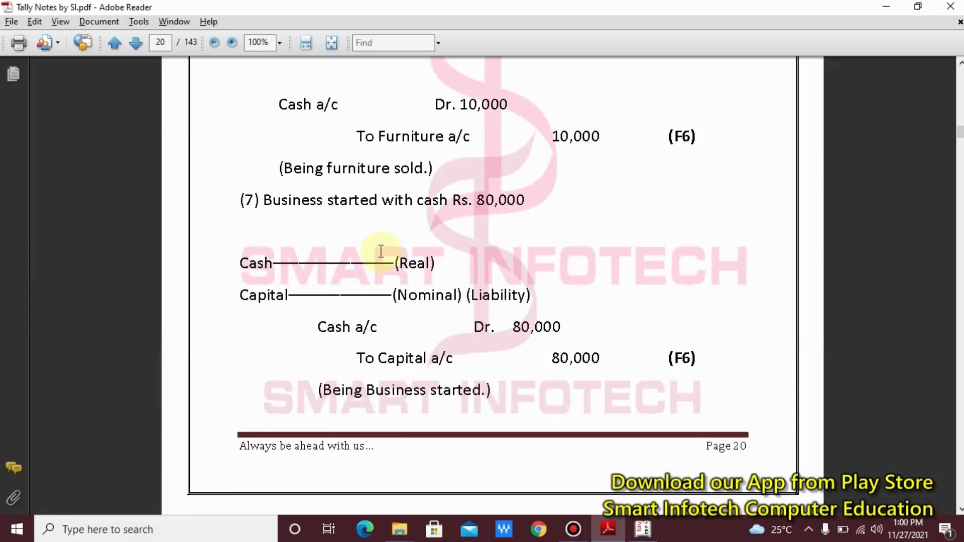
{"action": "scroll", "coordinate": [379, 258], "scroll_direction": "down", "scroll_amount": 3}
{"action": "scroll", "coordinate": [377, 259], "scroll_direction": "down", "scroll_amount": 1}
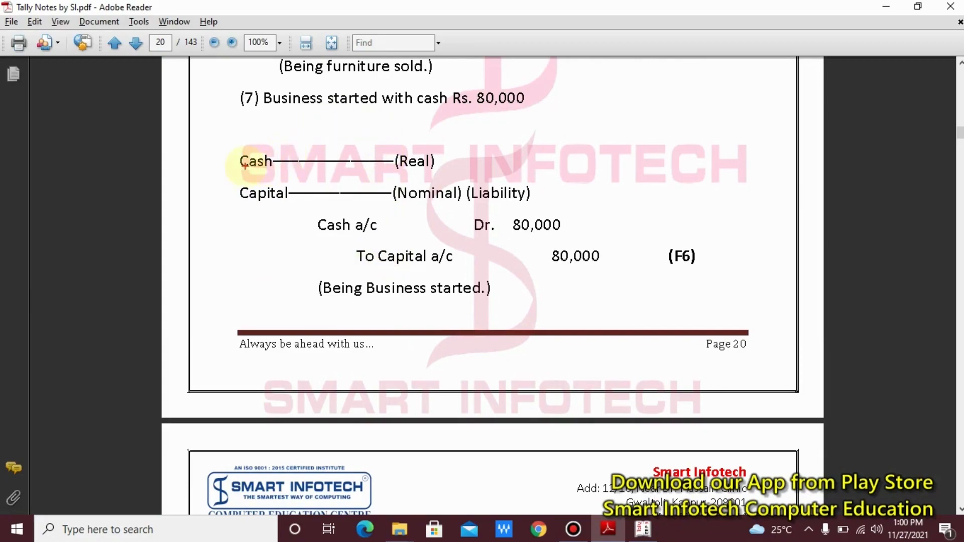
{"action": "mouse_move", "coordinate": [226, 174]}
{"action": "left_mouse_down"}
{"action": "mouse_move", "coordinate": [334, 205]}
{"action": "mouse_move", "coordinate": [556, 209]}
{"action": "left_mouse_up"}
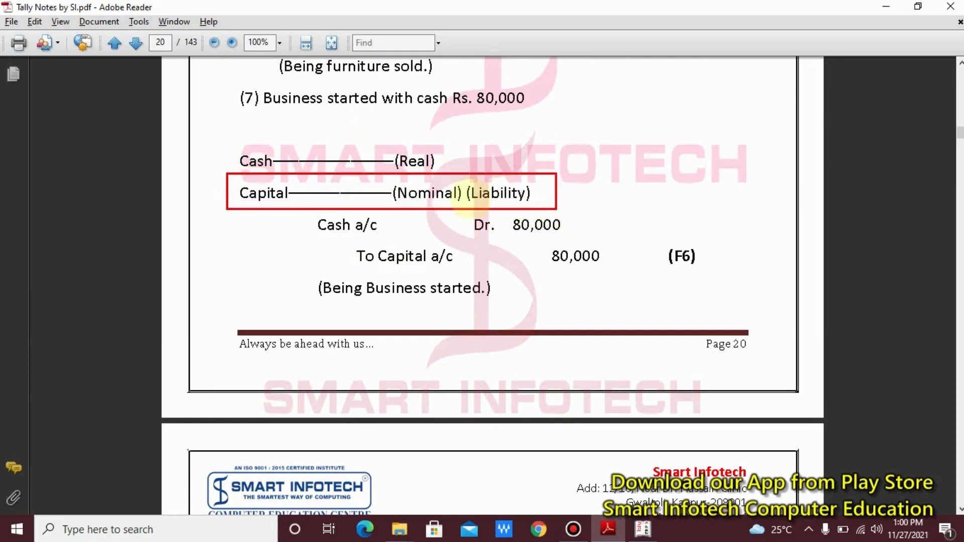
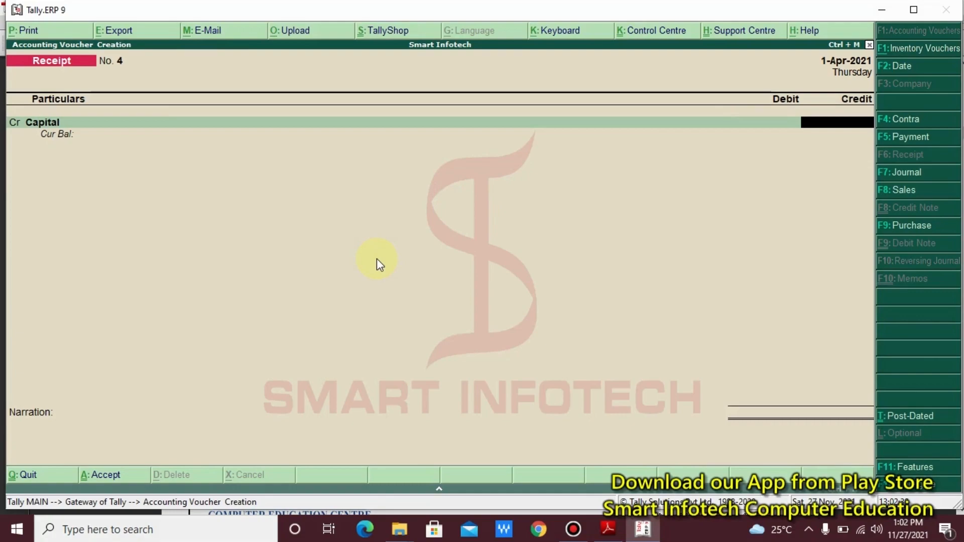
- Credit Capital 80,000 and debit Cash 80,000, passing the negative cash warning
{"action": "type", "text": "80000"}
{"action": "key", "text": "Return"}
{"action": "key", "text": "d"}
{"action": "key", "text": "Return"}
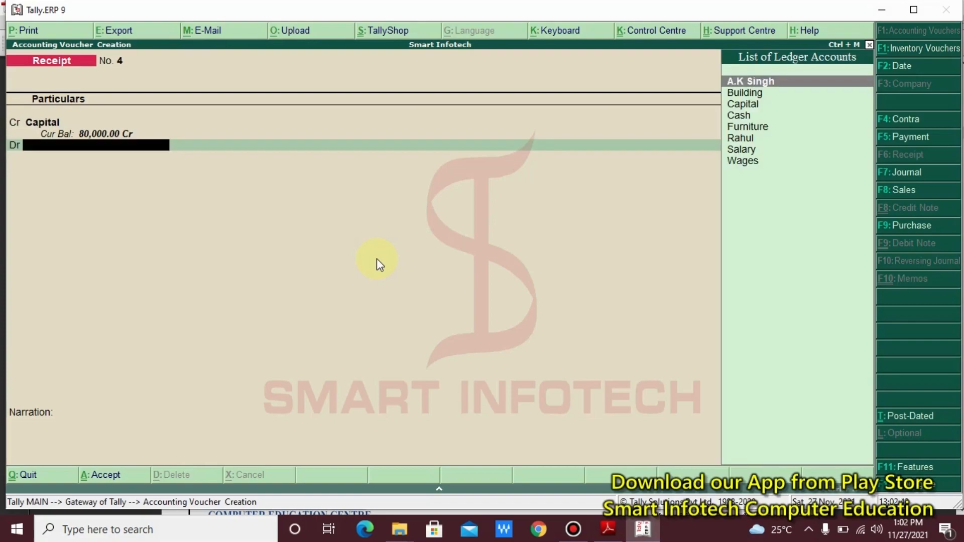
{"action": "key", "text": "Down"}
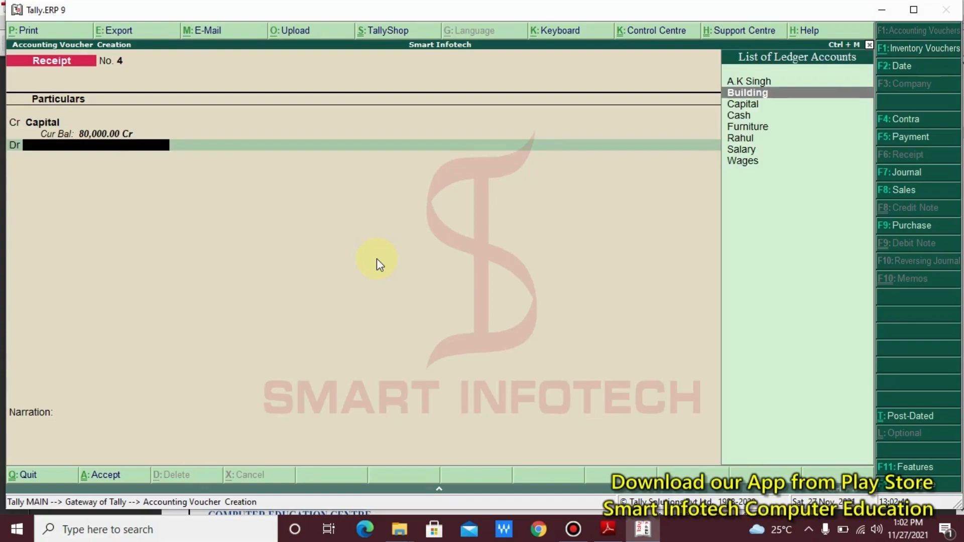
{"action": "key", "text": "Down"}
{"action": "key", "text": "Down"}
{"action": "key", "text": "Return"}
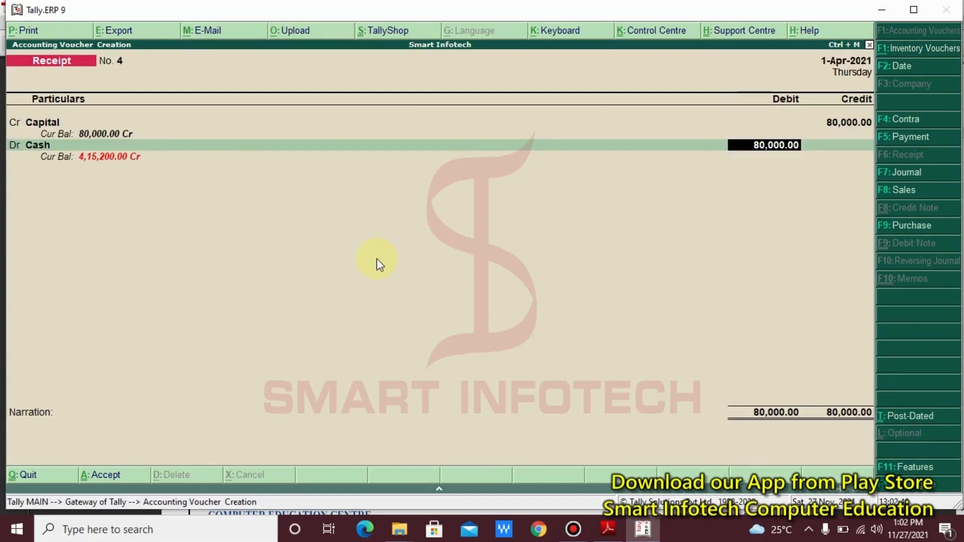
{"action": "key", "text": "Return"}
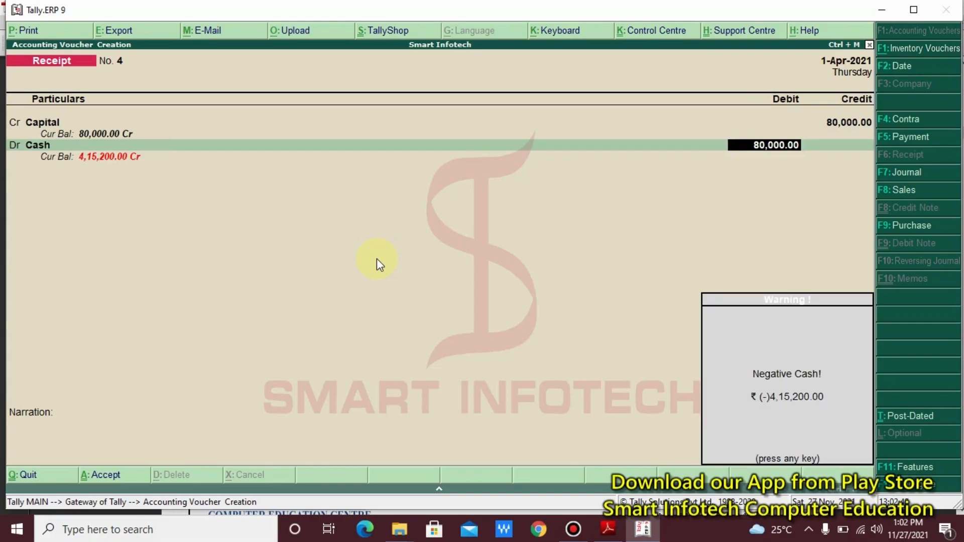
{"action": "key", "text": "Return"}
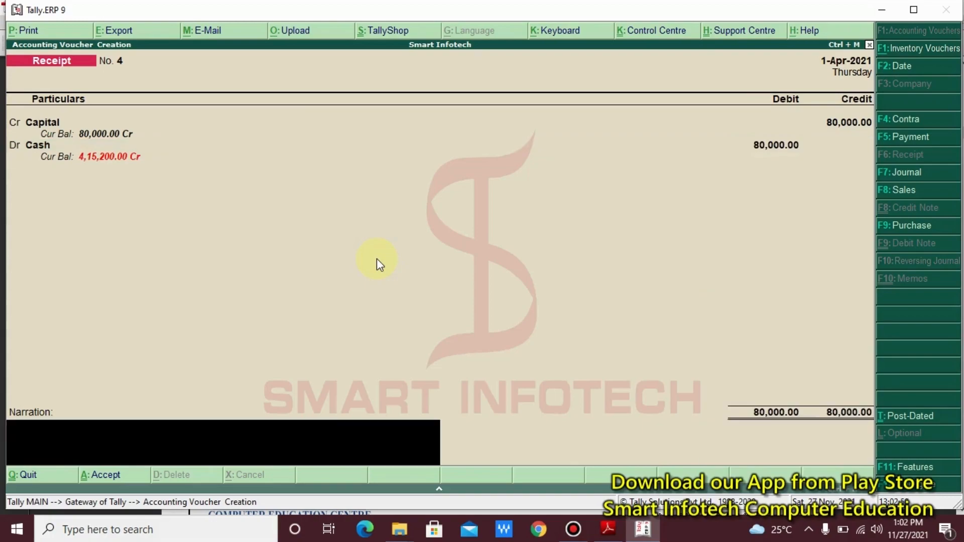
- Add the narration 'Being business started with cash' and accept Receipt No. 4
{"action": "type", "text": "Bein"}
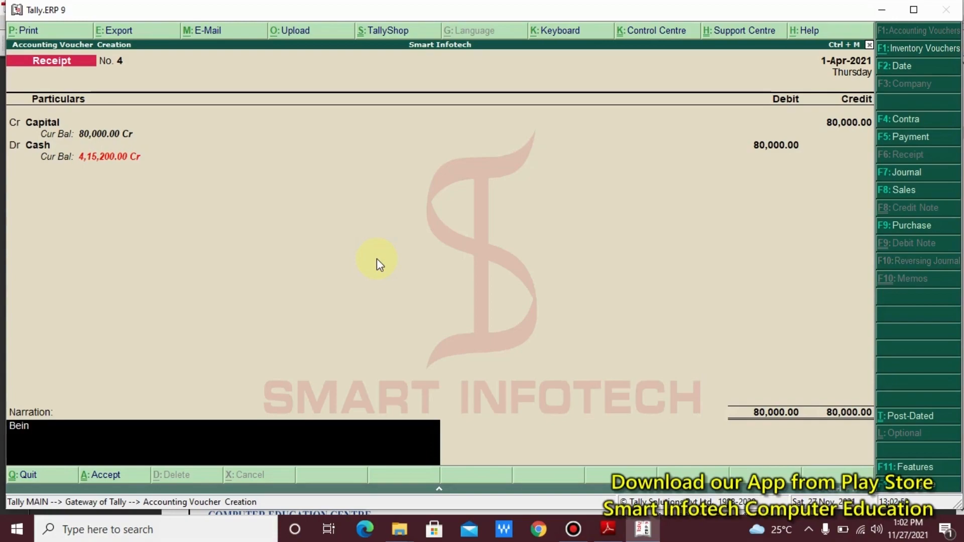
{"action": "type", "text": "g business started with cash"}
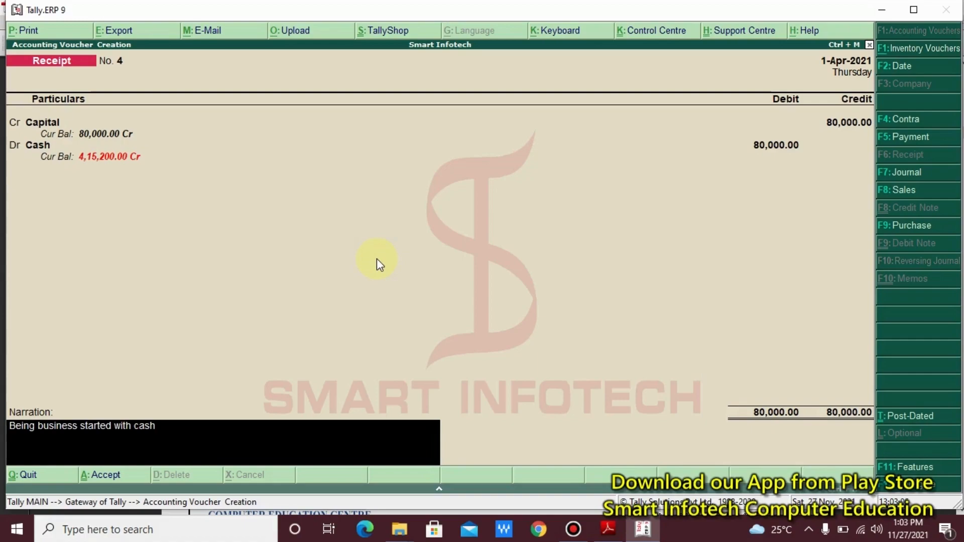
{"action": "key", "text": "Return"}
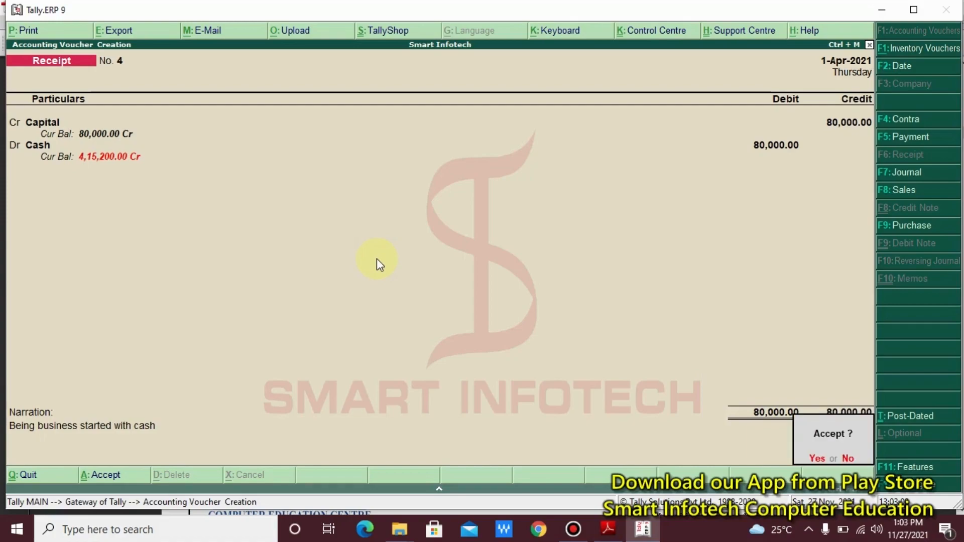
{"action": "key", "text": "Return"}
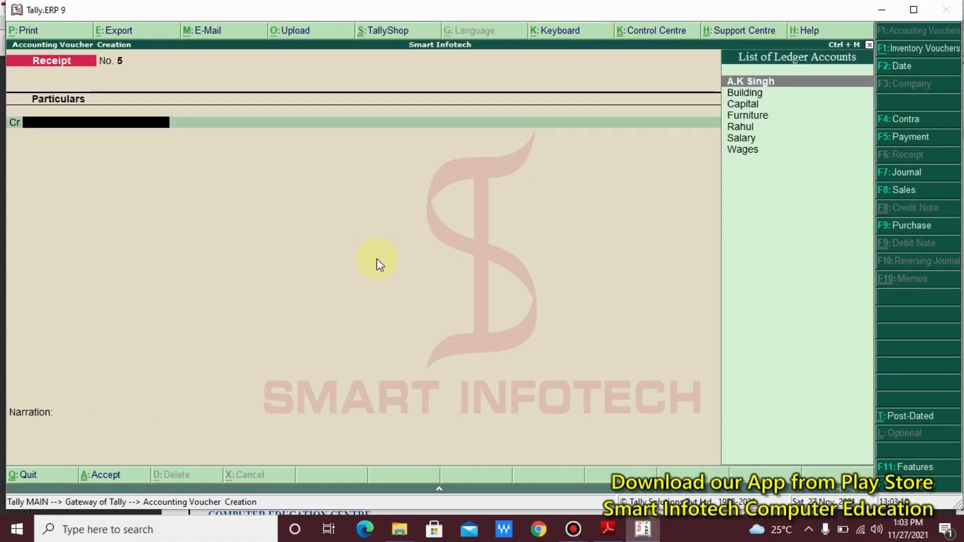
- Scroll the notes PDF to entry (8) and mark its voucher shortcut
{"action": "key", "text": "alt+Tab"}
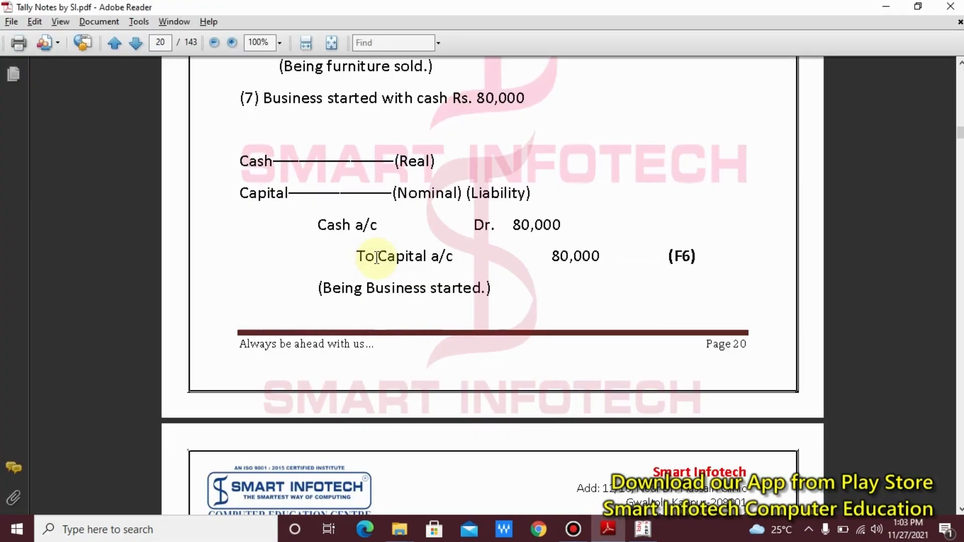
{"action": "scroll", "coordinate": [377, 257], "scroll_direction": "down", "scroll_amount": 10}
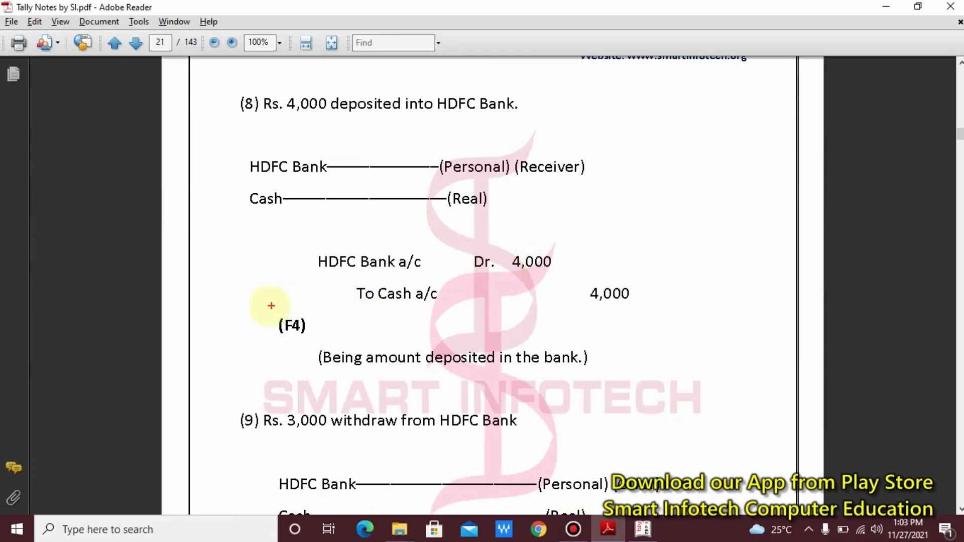
{"action": "mouse_move", "coordinate": [266, 305]}
{"action": "left_mouse_down"}
{"action": "mouse_move", "coordinate": [298, 353]}
{"action": "mouse_move", "coordinate": [320, 348]}
{"action": "left_mouse_up"}
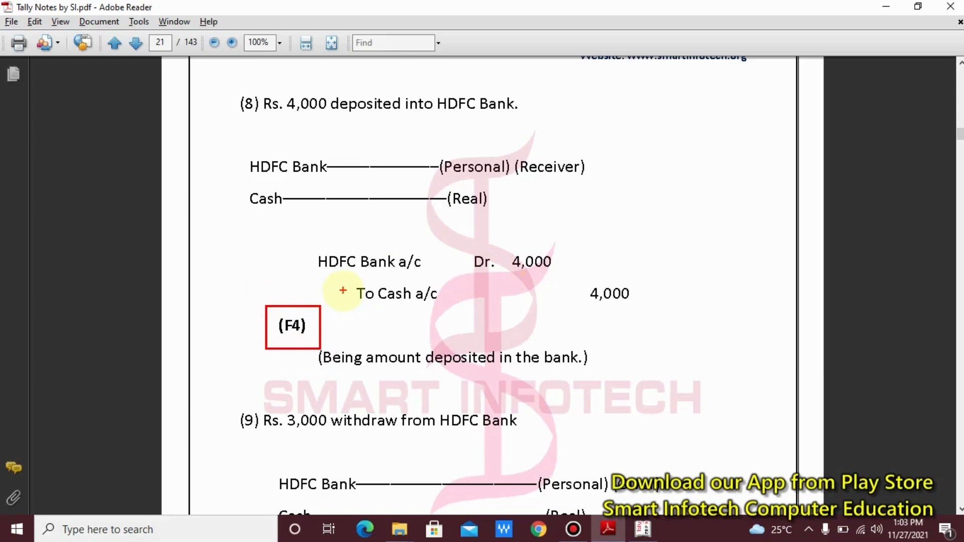
{"action": "key", "text": "Escape"}
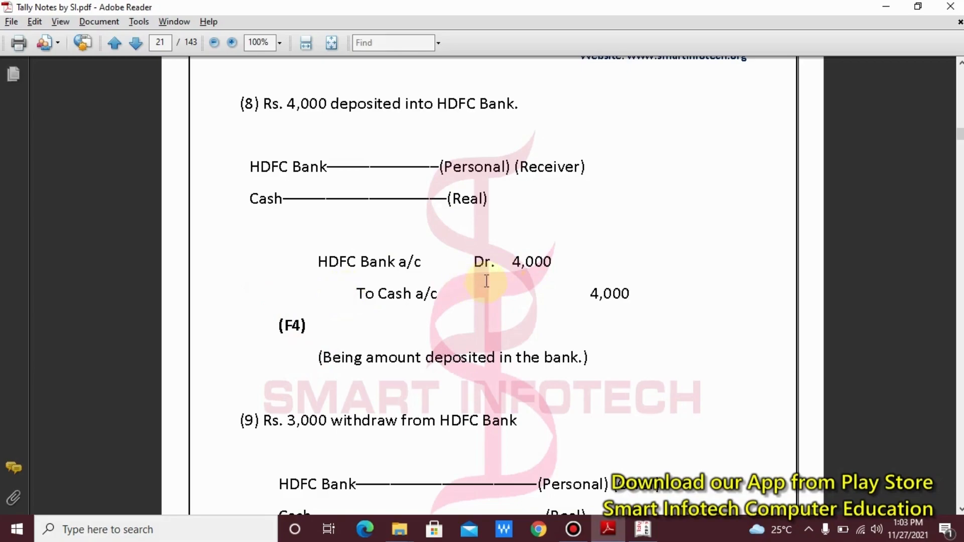
- Mark the HDFC Bank Dr. 4,000 and To Cash 4,000 lines and their account types
{"action": "mouse_move", "coordinate": [286, 244]}
{"action": "left_mouse_down"}
{"action": "mouse_move", "coordinate": [578, 261]}
{"action": "mouse_move", "coordinate": [591, 272]}
{"action": "left_mouse_up"}
{"action": "left_click_drag", "start_coordinate": [658, 285], "coordinate": [332, 328]}
{"action": "key", "text": "Escape"}
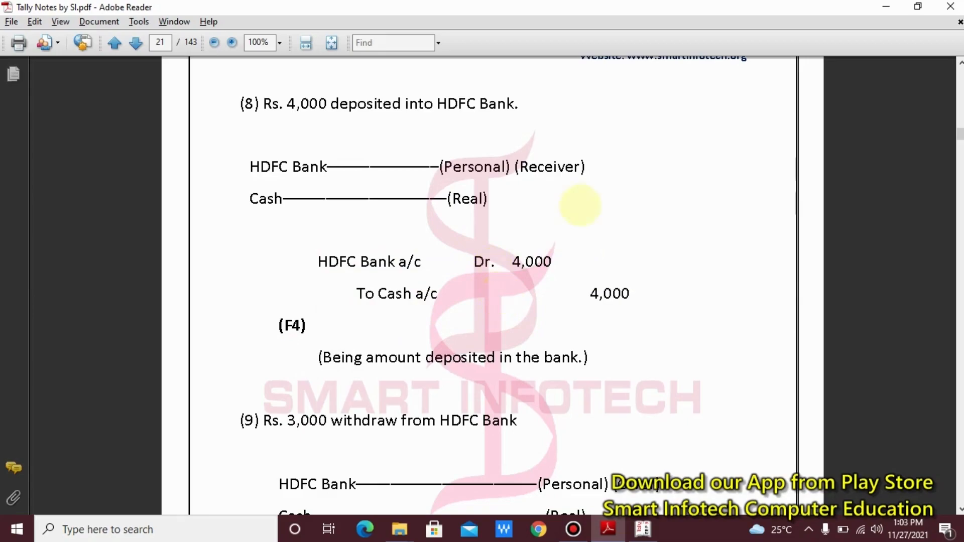
{"action": "mouse_move", "coordinate": [611, 151]}
{"action": "left_mouse_down"}
{"action": "mouse_move", "coordinate": [529, 198]}
{"action": "mouse_move", "coordinate": [144, 224]}
{"action": "mouse_move", "coordinate": [206, 220]}
{"action": "left_mouse_up"}
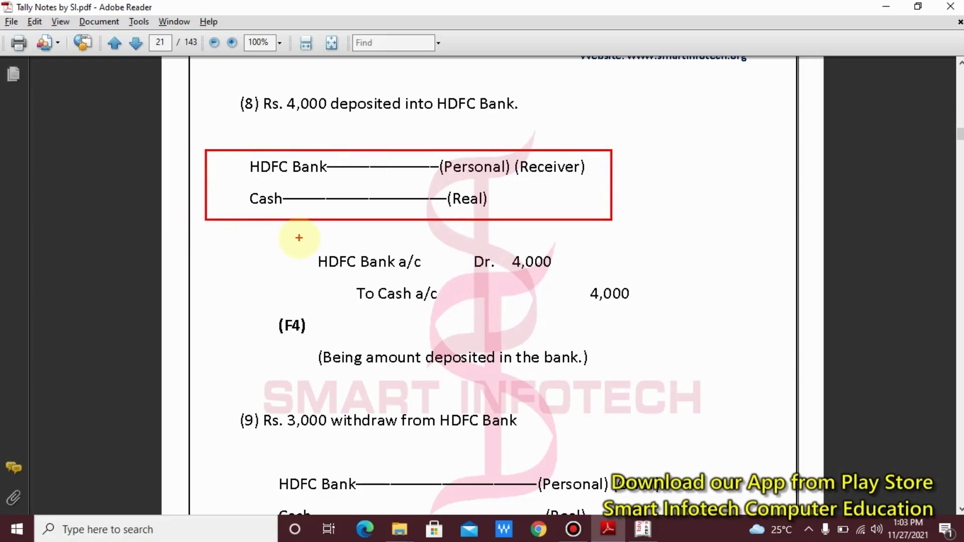
{"action": "key", "text": "Escape"}
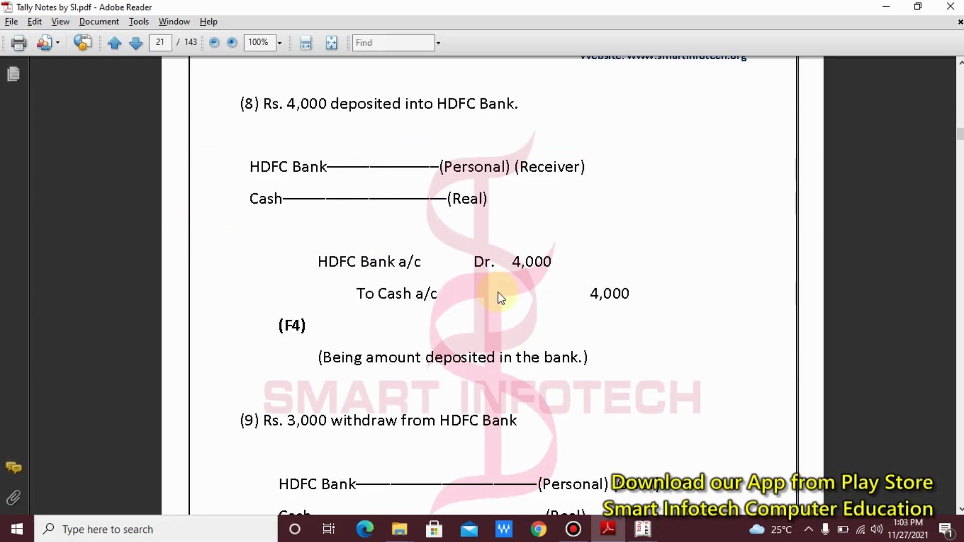
{"action": "key", "text": "alt+Tab"}
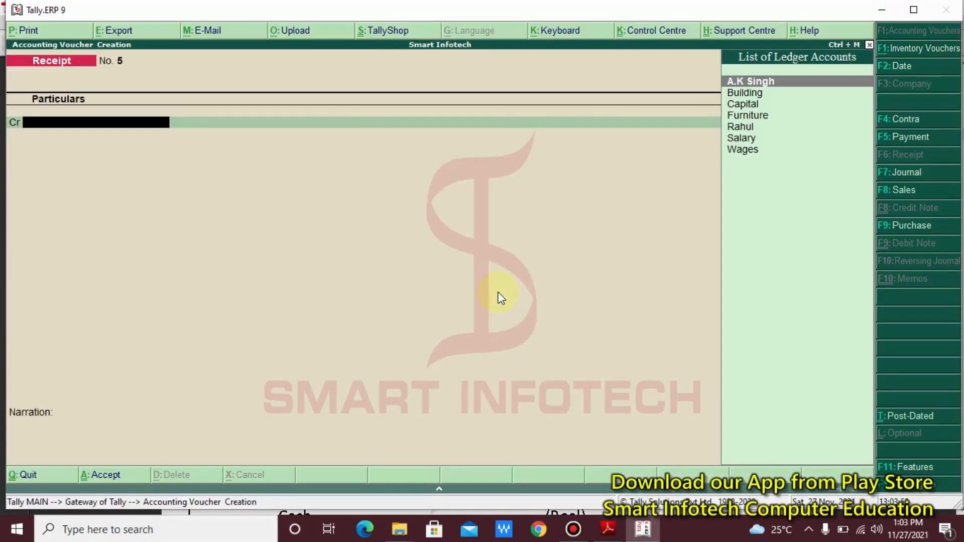
- Change the voucher type to Contra, noting its Cr first line, and return to the notes
{"action": "key", "text": "F4"}
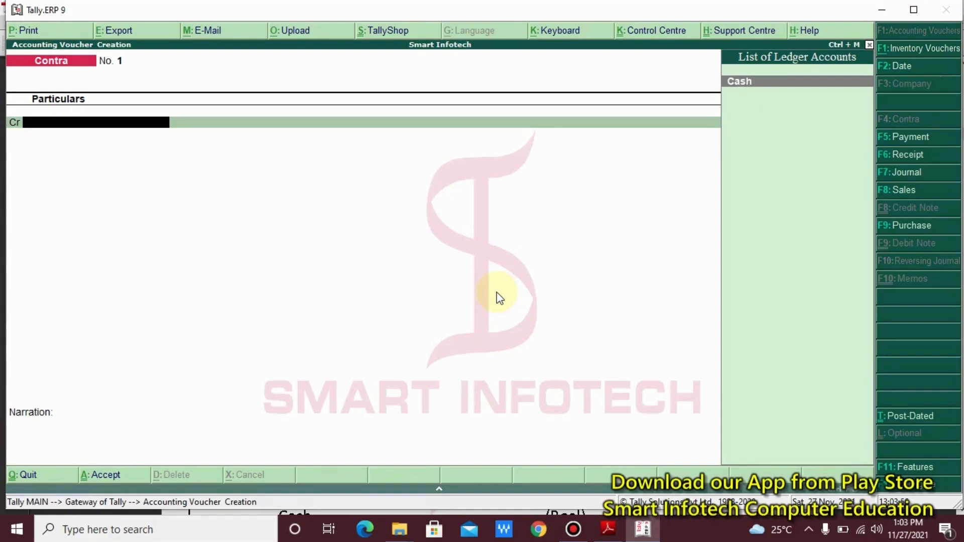
{"action": "left_click_drag", "start_coordinate": [1, 99], "coordinate": [38, 157]}
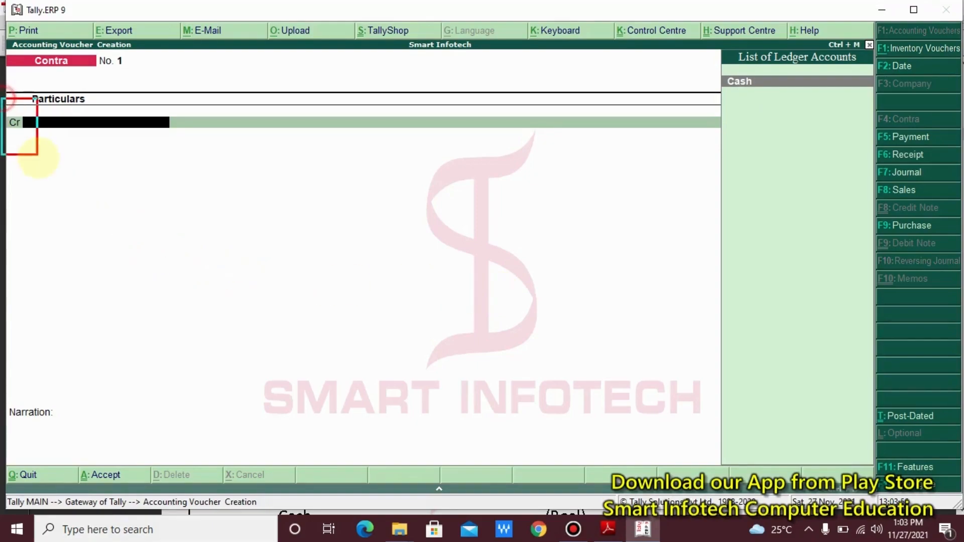
{"action": "key", "text": "Escape"}
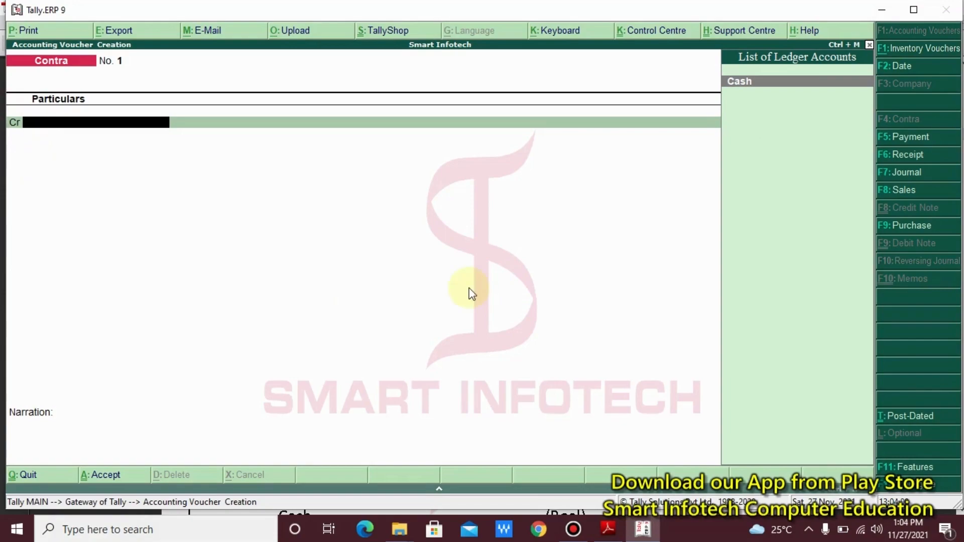
{"action": "key", "text": "alt+Tab"}
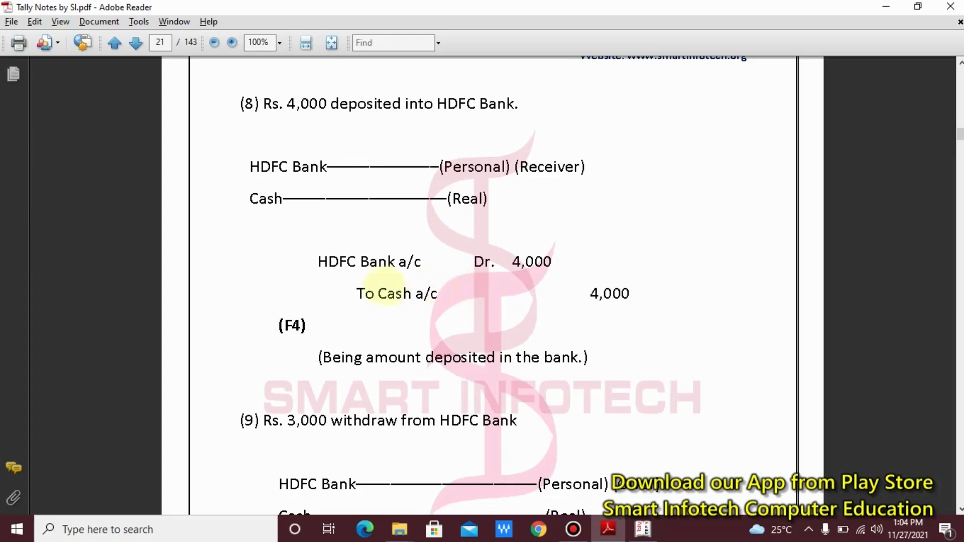
- Mark the To Cash a/c entry and its 4,000 credit in the notes, then return to Tally
{"action": "left_click_drag", "start_coordinate": [345, 280], "coordinate": [485, 317]}
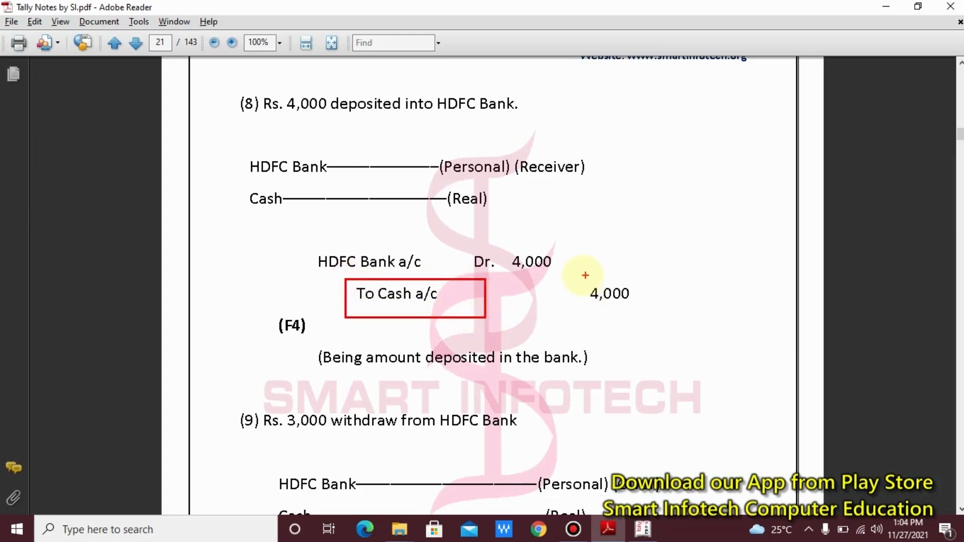
{"action": "left_click_drag", "start_coordinate": [577, 276], "coordinate": [678, 308]}
{"action": "key", "text": "Escape"}
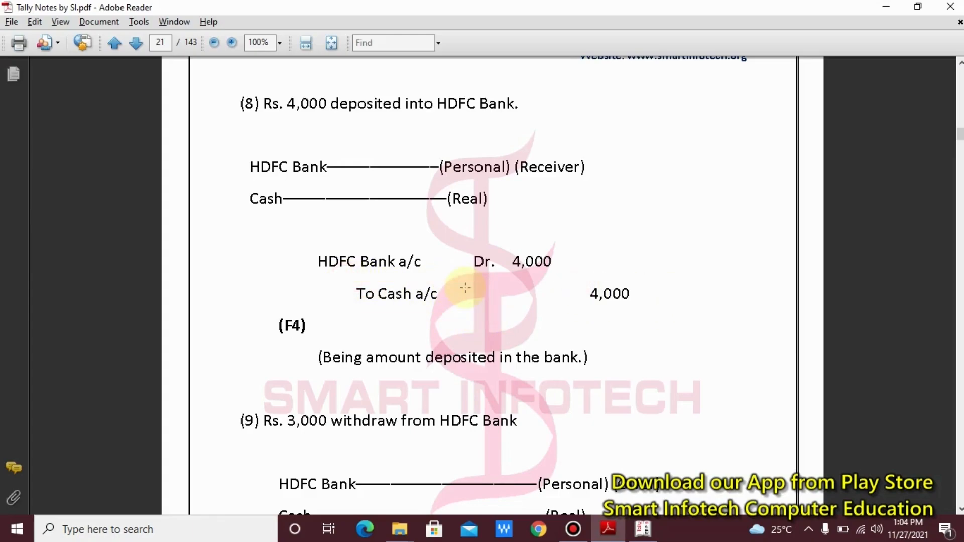
{"action": "key", "text": "alt+Tab"}
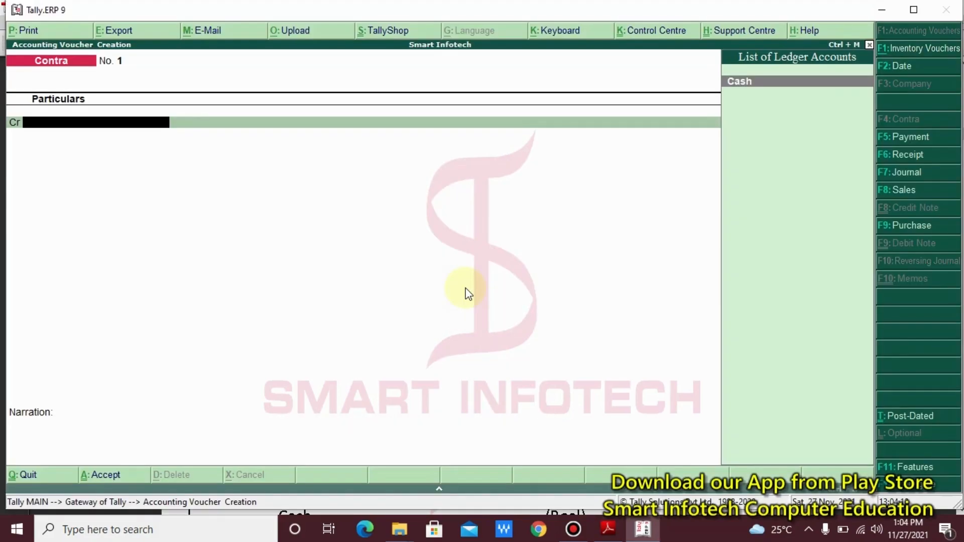
- Credit Cash 4,000 on Contra No. 1 and start a new ledger for the debit line
{"action": "key", "text": "Return"}
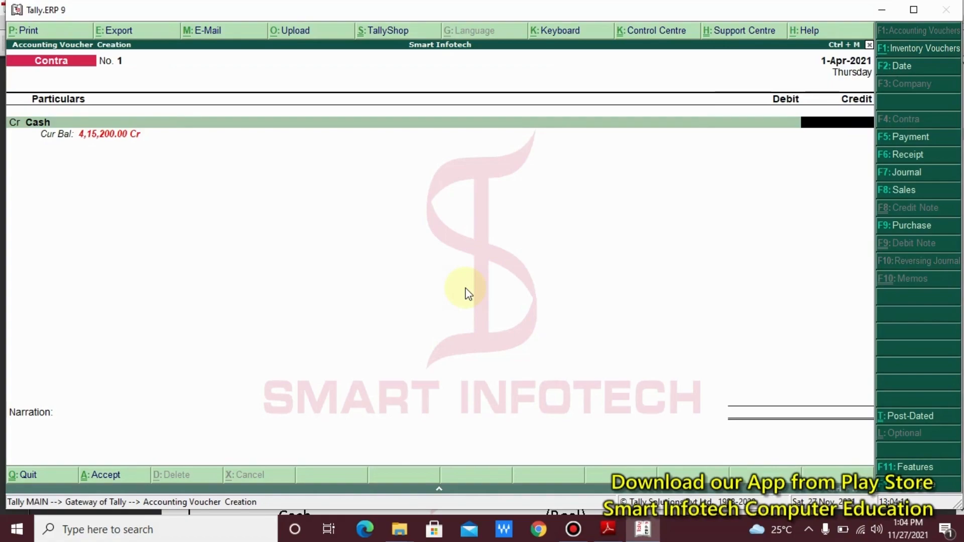
{"action": "type", "text": "4000"}
{"action": "key", "text": "Return"}
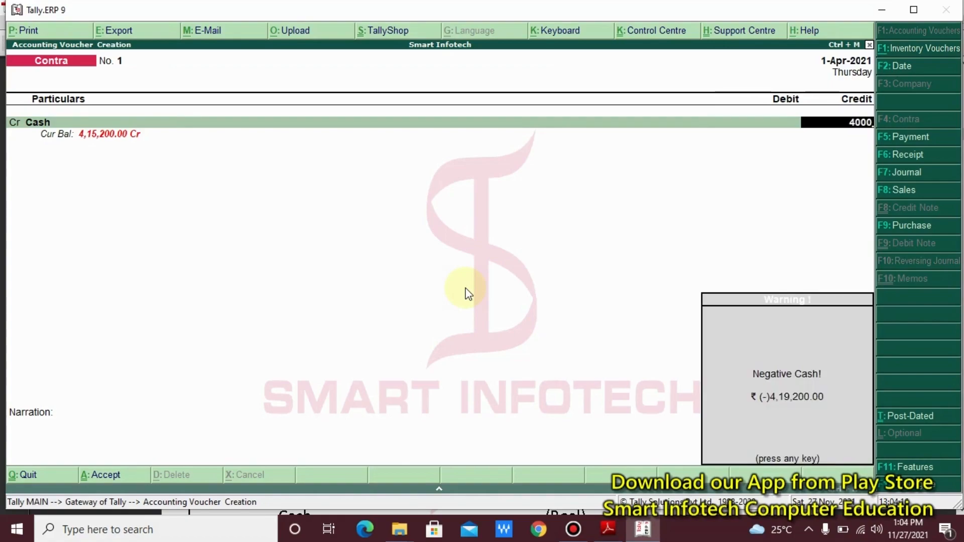
{"action": "key", "text": "Return"}
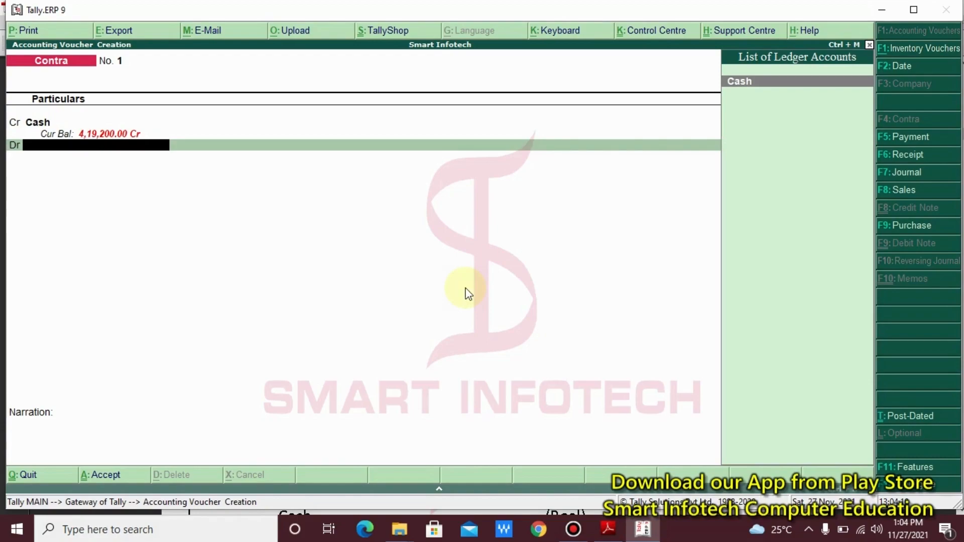
{"action": "key", "text": "alt+c"}
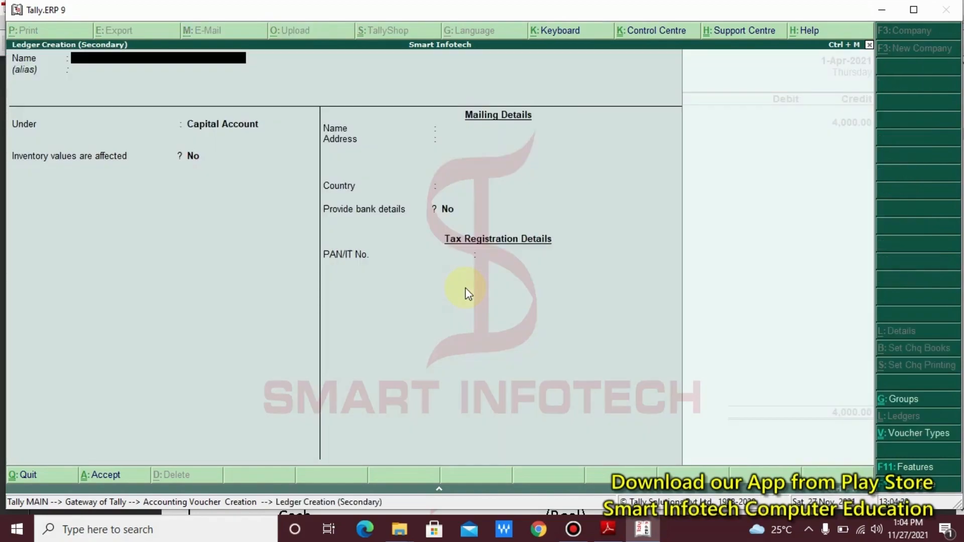
- Name the new ledger HDFC Bank and place it under Bank Accounts
{"action": "type", "text": "HDFC Bank"}
{"action": "key", "text": "Return"}
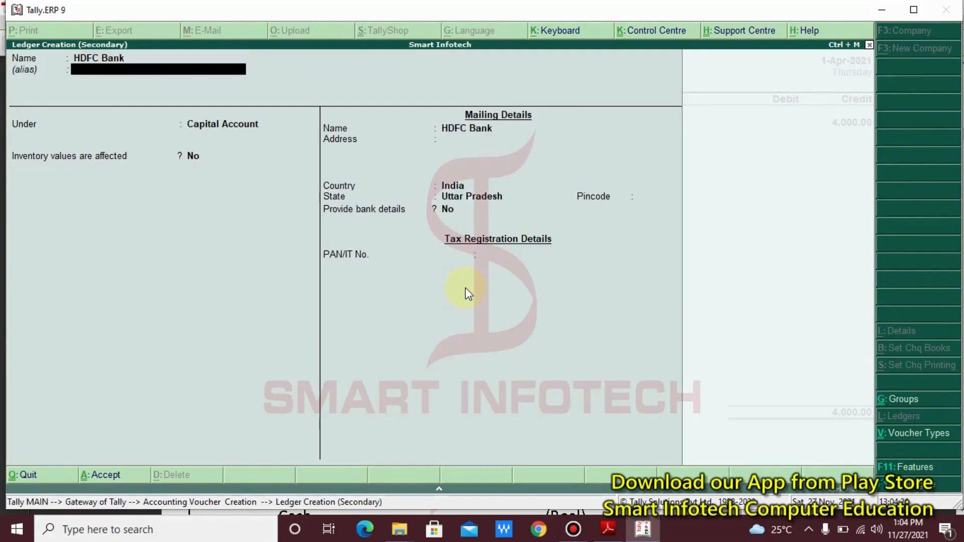
{"action": "key", "text": "Return"}
{"action": "key", "text": "Down"}
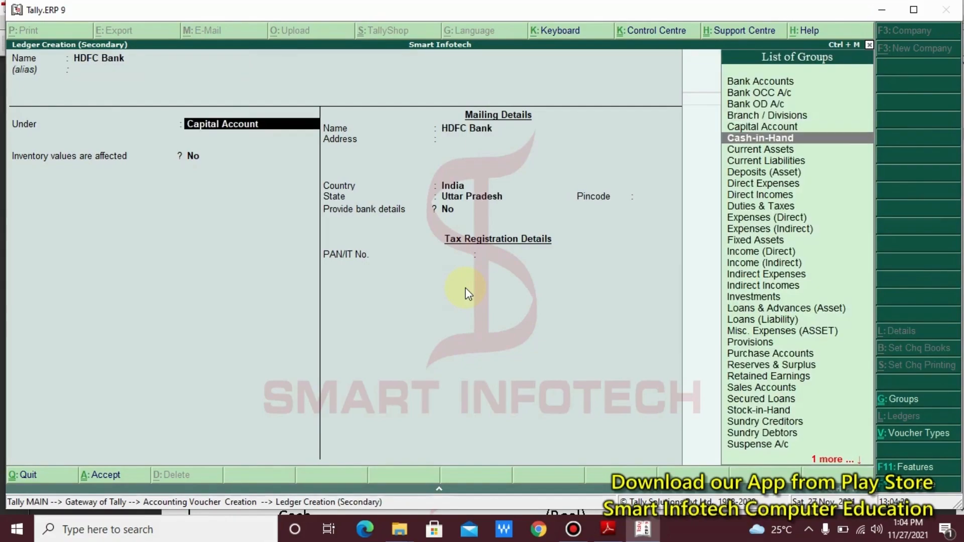
{"action": "key", "text": "b"}
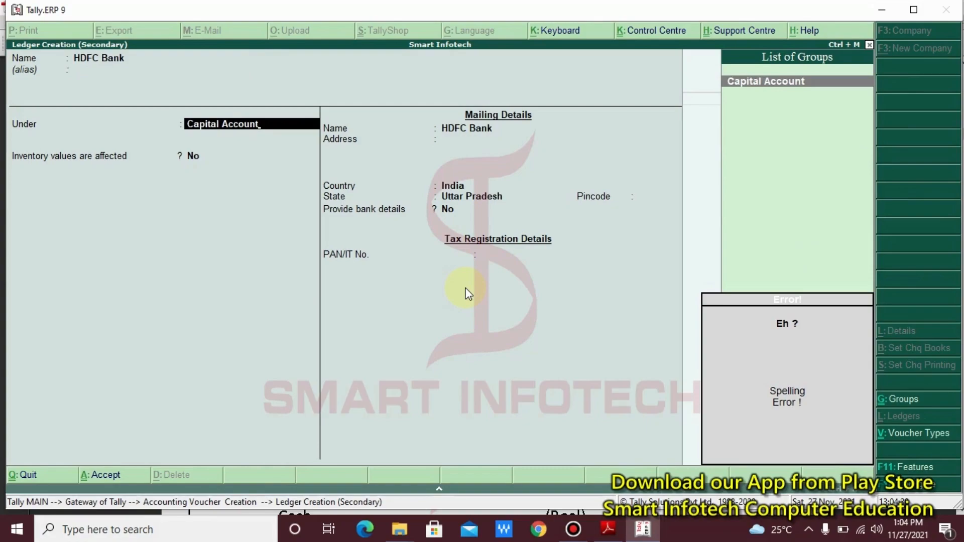
{"action": "key", "text": "BackSpace"}
{"action": "key", "text": "BackSpace"}
{"action": "key", "text": "BackSpace"}
{"action": "key", "text": "BackSpace"}
{"action": "key", "text": "BackSpace"}
{"action": "key", "text": "BackSpace"}
{"action": "key", "text": "BackSpace"}
{"action": "key", "text": "BackSpace"}
{"action": "key", "text": "BackSpace"}
{"action": "key", "text": "BackSpace"}
{"action": "key", "text": "BackSpace"}
{"action": "key", "text": "BackSpace"}
{"action": "key", "text": "BackSpace"}
{"action": "key", "text": "BackSpace"}
{"action": "key", "text": "BackSpace"}
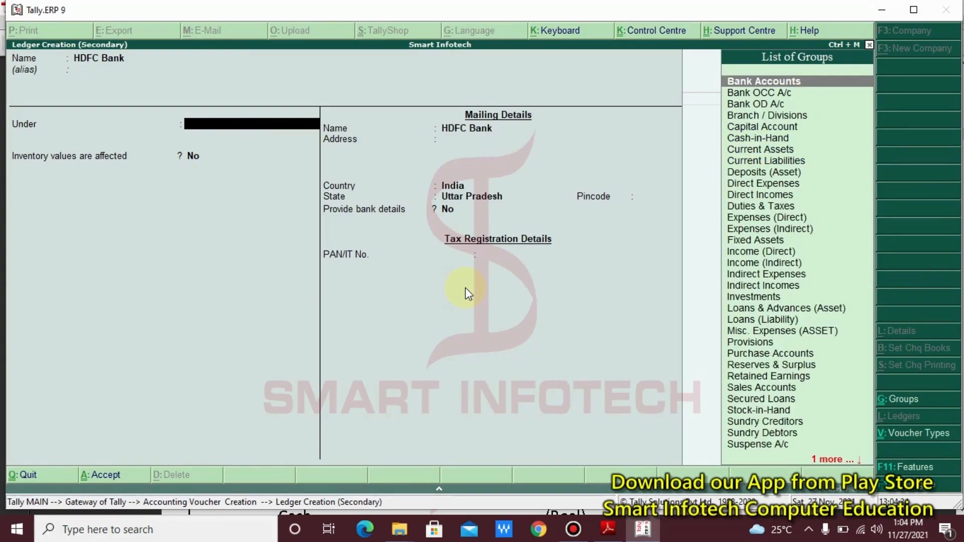
{"action": "left_click_drag", "start_coordinate": [689, 54], "coordinate": [812, 90]}
{"action": "key", "text": "Return"}
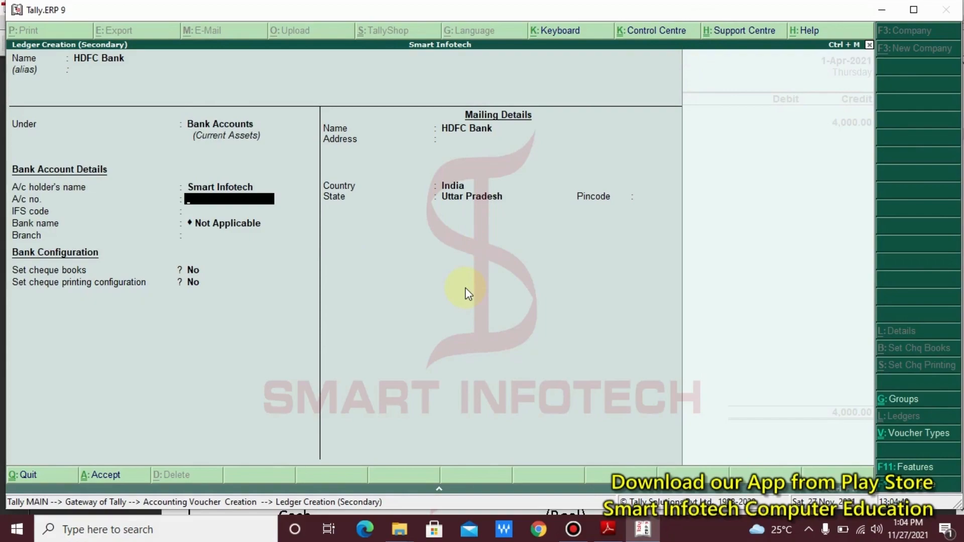
{"action": "key", "text": "ctrl+2"}
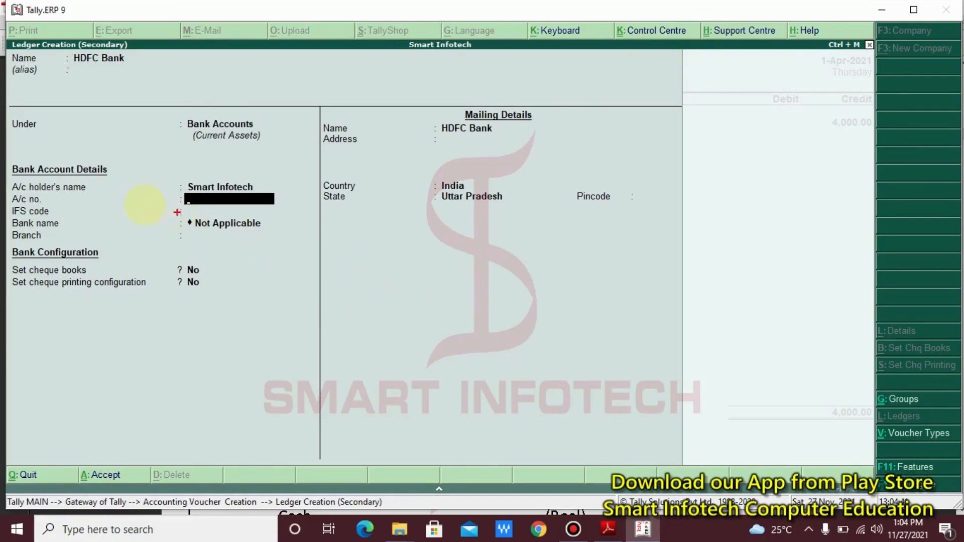
{"action": "mouse_move", "coordinate": [2, 158]}
{"action": "left_mouse_down"}
{"action": "mouse_move", "coordinate": [227, 257]}
{"action": "mouse_move", "coordinate": [313, 317]}
{"action": "left_mouse_up"}
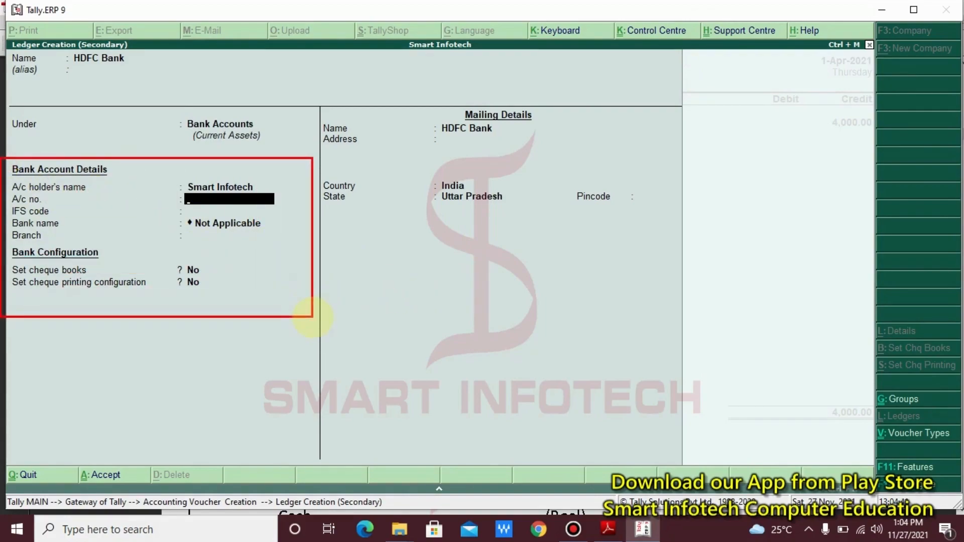
{"action": "key", "text": "Escape"}
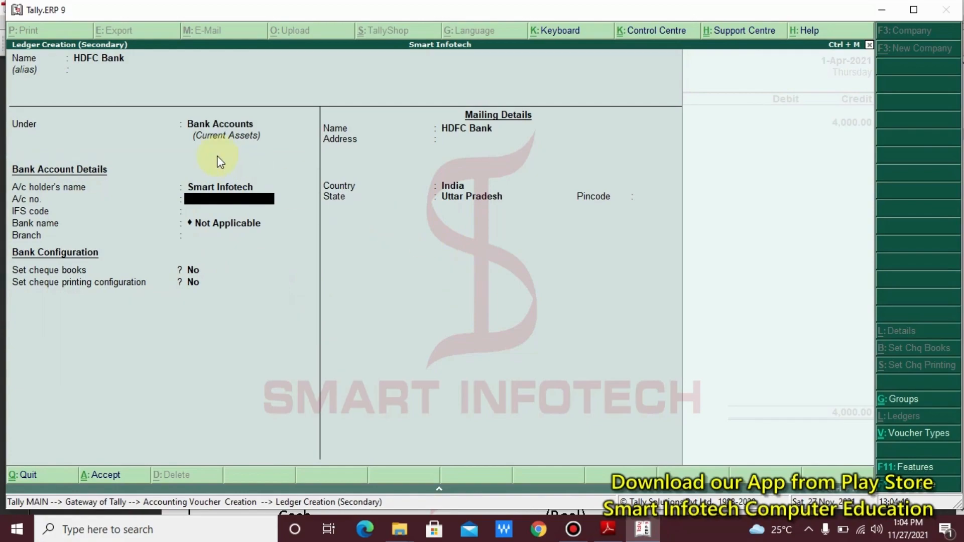
{"action": "key", "text": "ctrl+2"}
{"action": "mouse_move", "coordinate": [173, 101]}
{"action": "left_mouse_down"}
{"action": "mouse_move", "coordinate": [267, 154]}
{"action": "mouse_move", "coordinate": [287, 155]}
{"action": "left_mouse_up"}
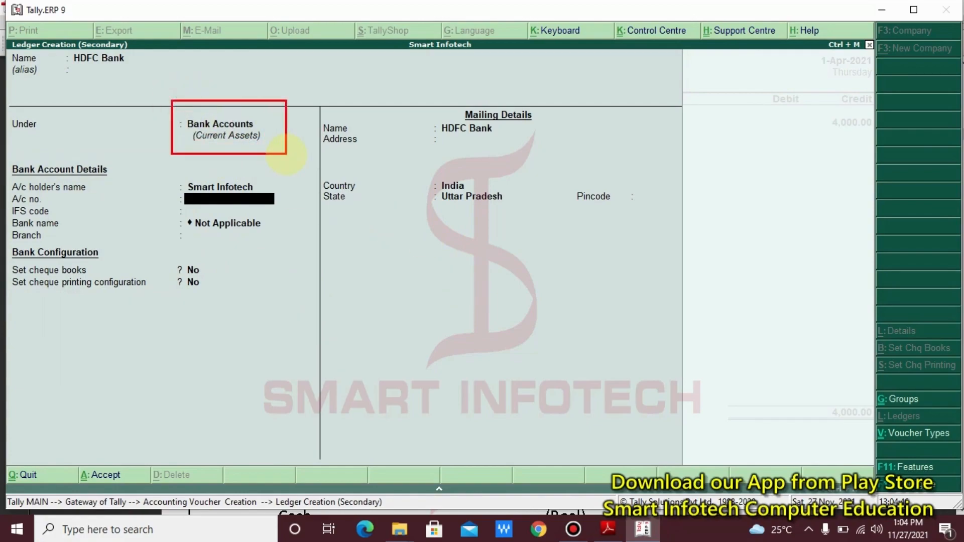
{"action": "key", "text": "Escape"}
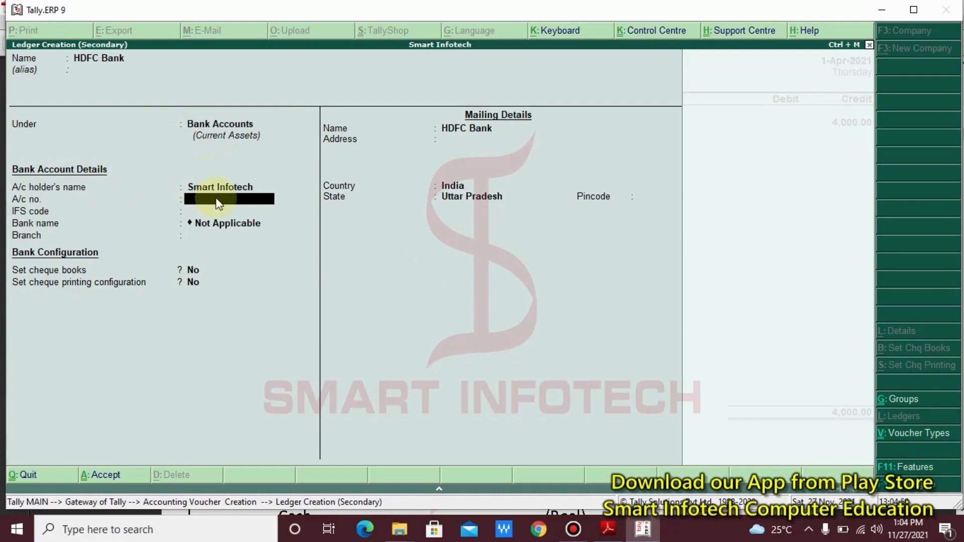
- Enter the bank account number and the corrected IFS code SBIN0003553
{"action": "key", "text": "Return"}
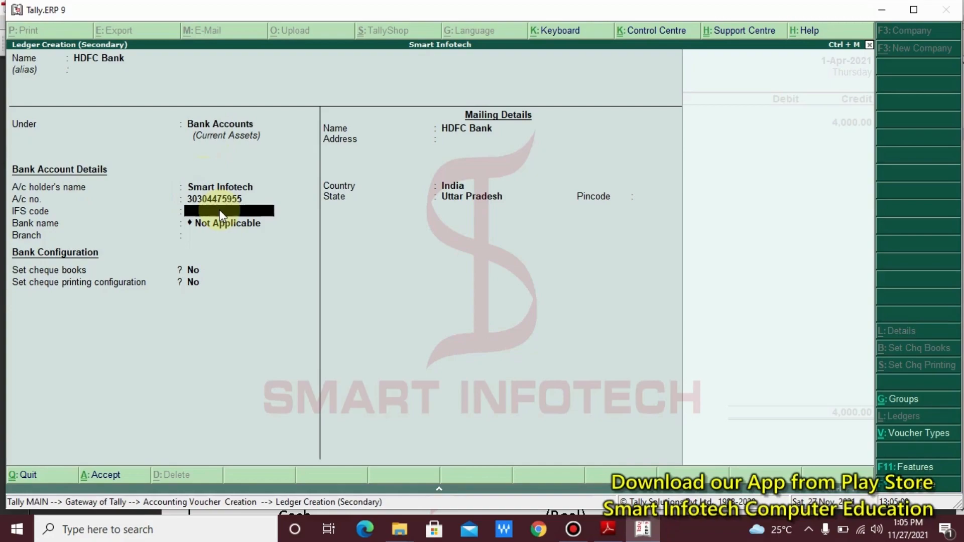
{"action": "type", "text": "SBIN3553"}
{"action": "key", "text": "Return"}
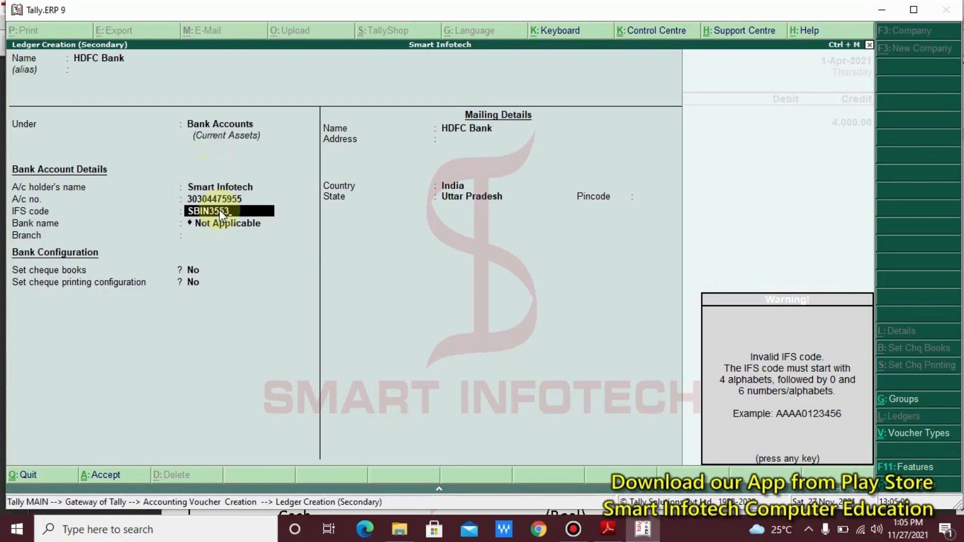
{"action": "key", "text": "Return"}
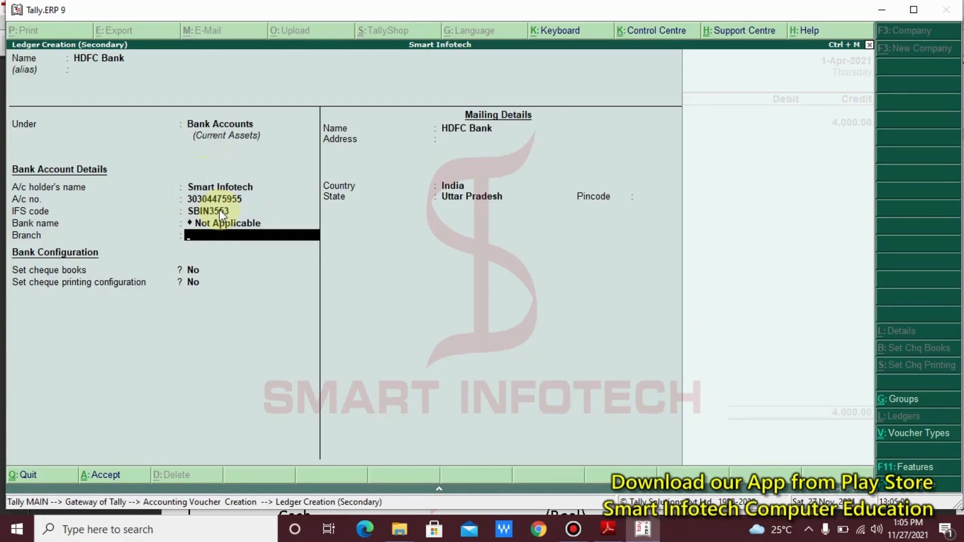
{"action": "key", "text": "BackSpace"}
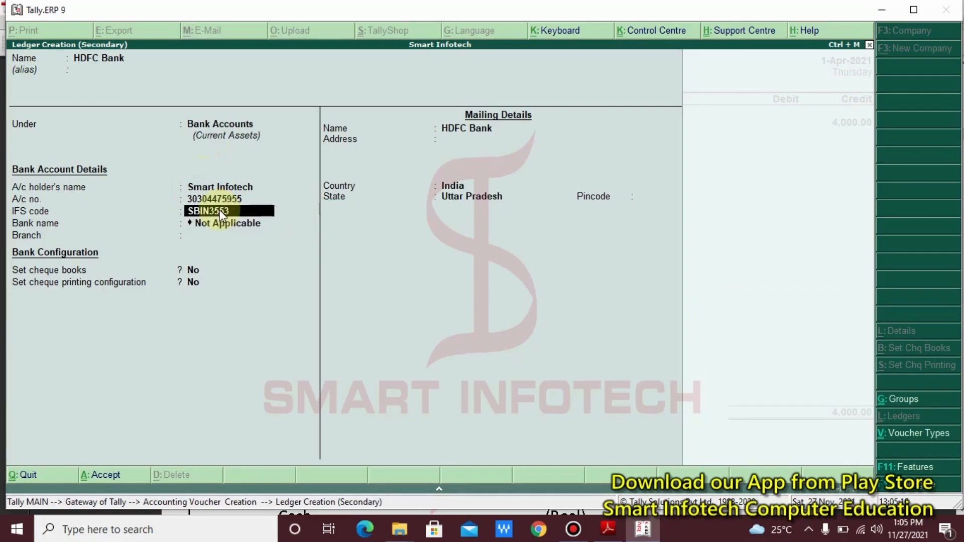
{"action": "key", "text": "BackSpace"}
{"action": "type", "text": "SBIN0003553"}
{"action": "key", "text": "Return"}
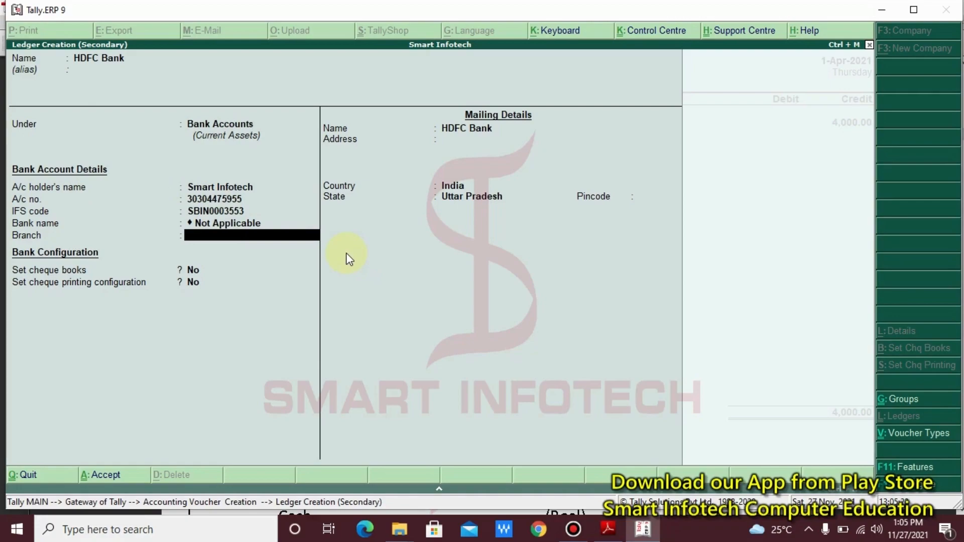
- Set the branch to Mall Road, keep the remaining defaults, and save the ledger
{"action": "type", "text": "Mall Road"}
{"action": "key", "text": "Return"}
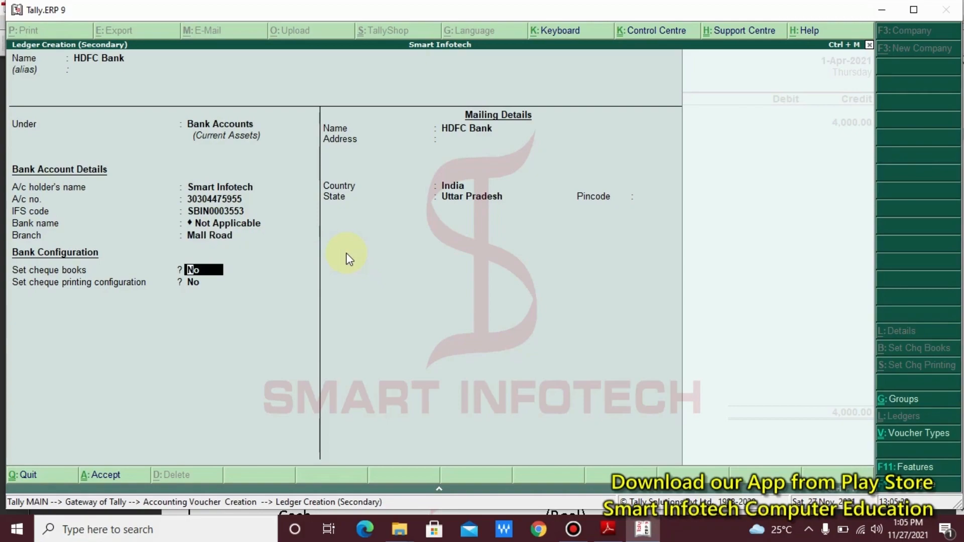
{"action": "key", "text": "Return"}
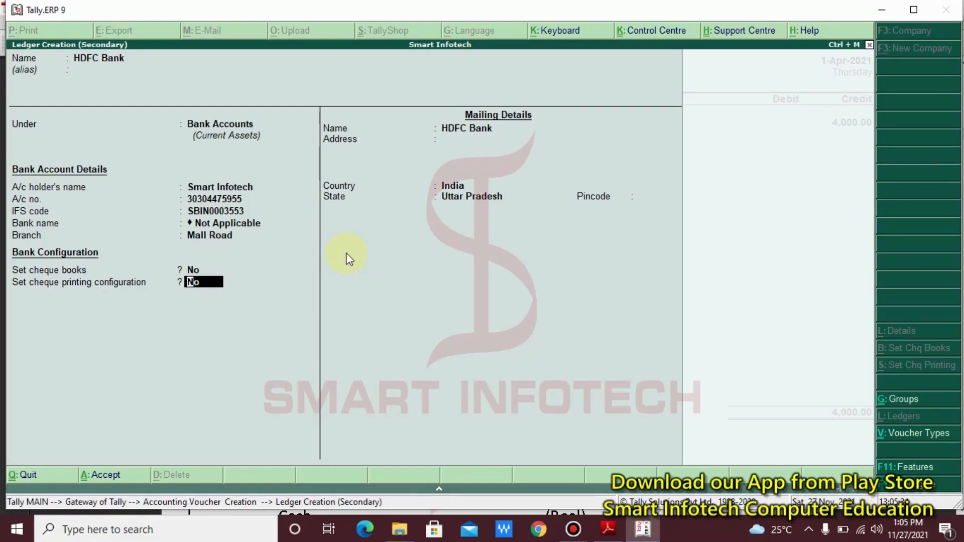
{"action": "key", "text": "Return"}
{"action": "key", "text": "Return"}
{"action": "key", "text": "Return"}
{"action": "key", "text": "Return"}
{"action": "key", "text": "Return"}
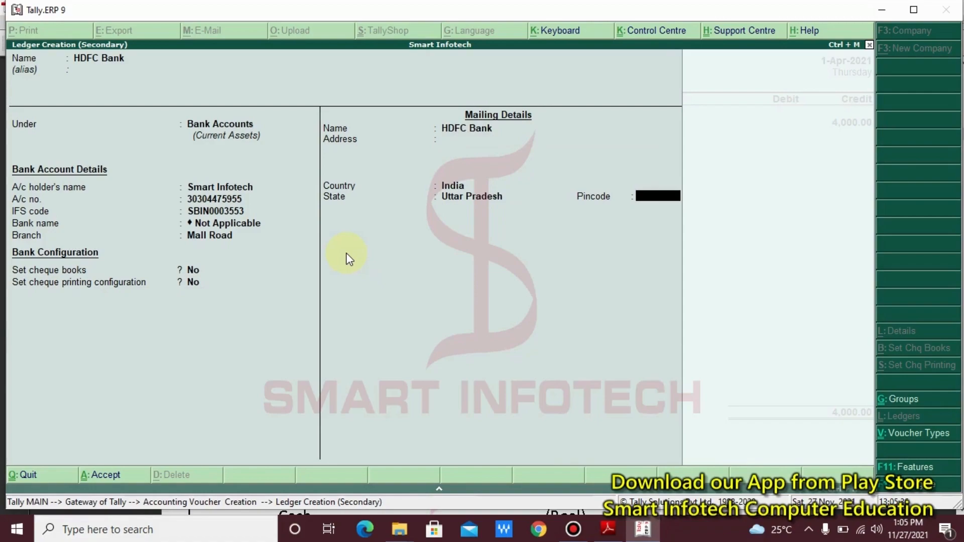
{"action": "key", "text": "Return"}
{"action": "key", "text": "Return"}
{"action": "key", "text": "Return"}
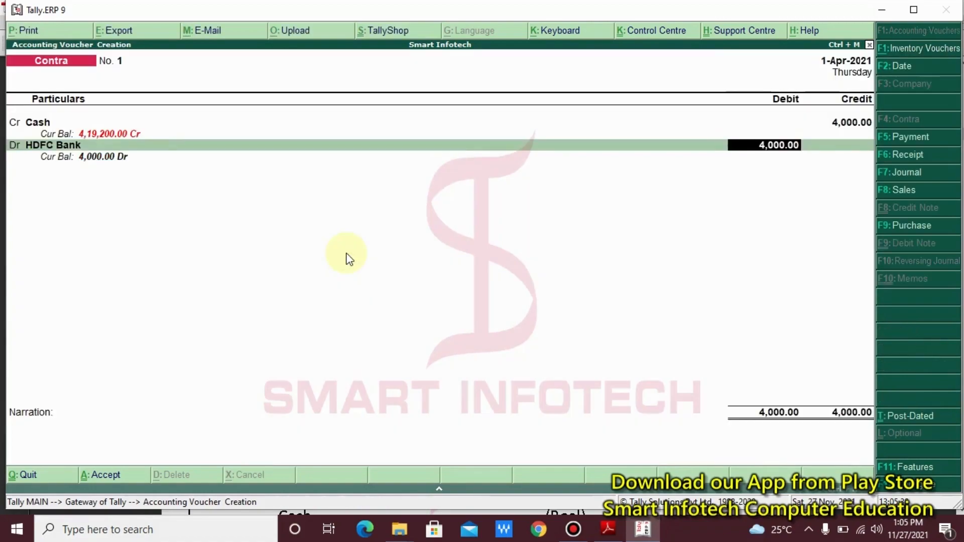
{"action": "key", "text": "Return"}
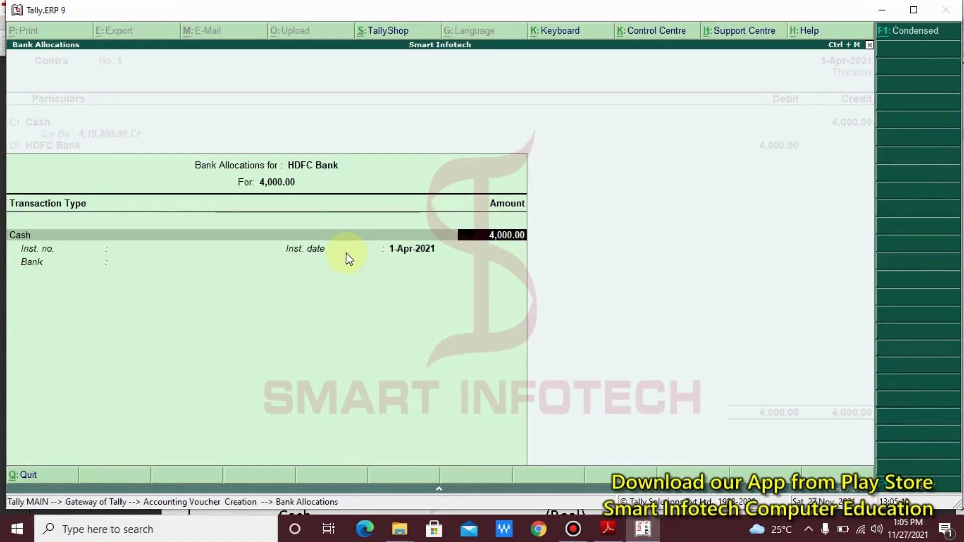
- Open the cash denominations grid for the HDFC Bank allocation and review it
{"action": "key", "text": "Return"}
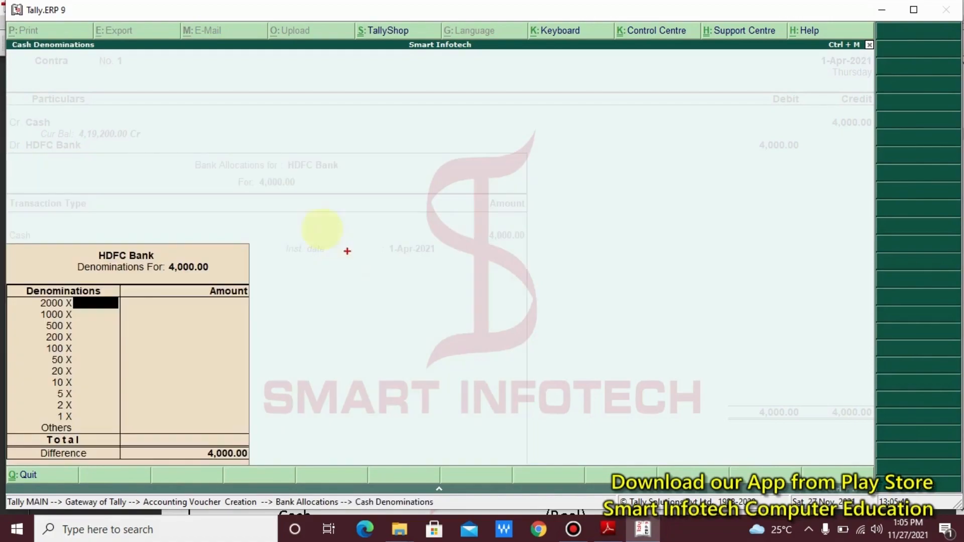
{"action": "mouse_move", "coordinate": [322, 217]}
{"action": "left_mouse_down"}
{"action": "mouse_move", "coordinate": [116, 445]}
{"action": "mouse_move", "coordinate": [2, 458]}
{"action": "left_mouse_up"}
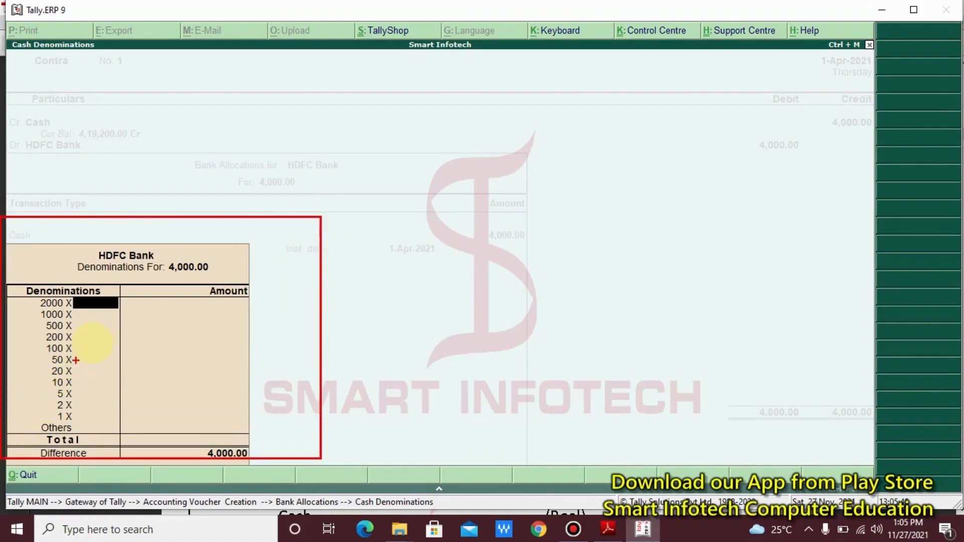
{"action": "left_click_drag", "start_coordinate": [110, 340], "coordinate": [547, 333]}
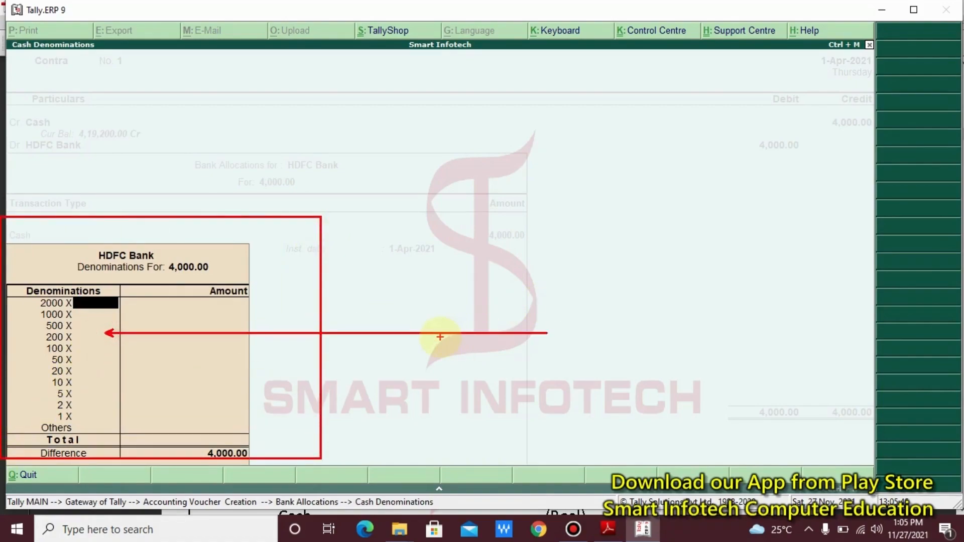
{"action": "key", "text": "Escape"}
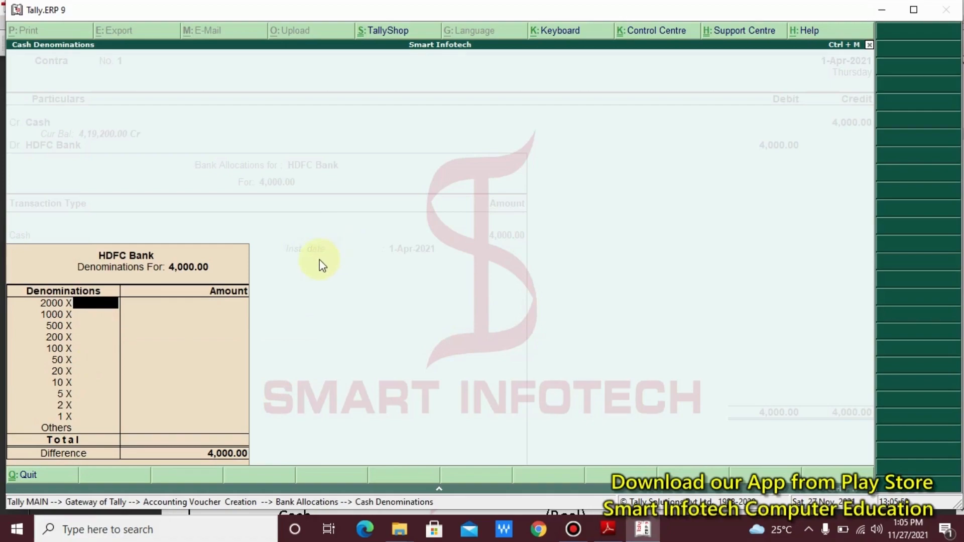
{"action": "key", "text": "ctrl+2"}
{"action": "left_click_drag", "start_coordinate": [245, 239], "coordinate": [149, 286]}
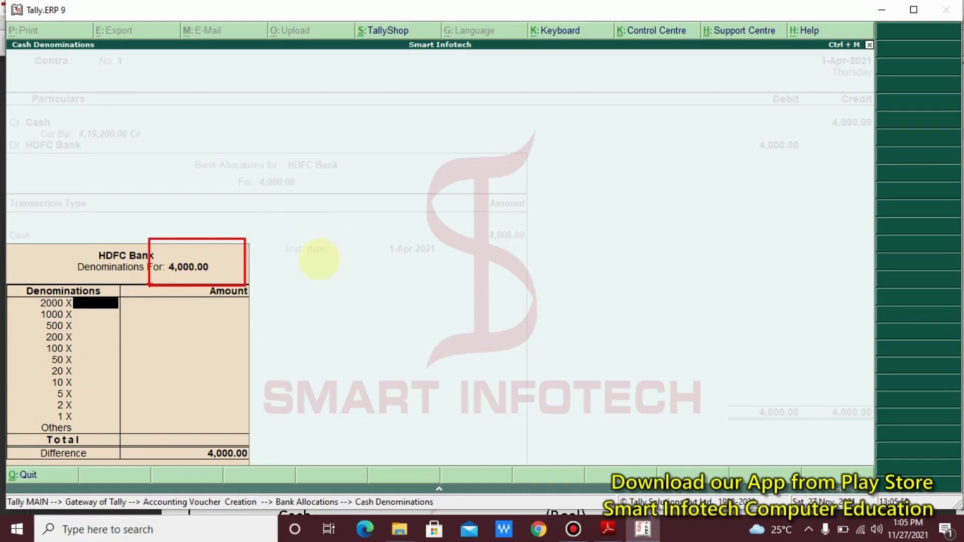
{"action": "key", "text": "Escape"}
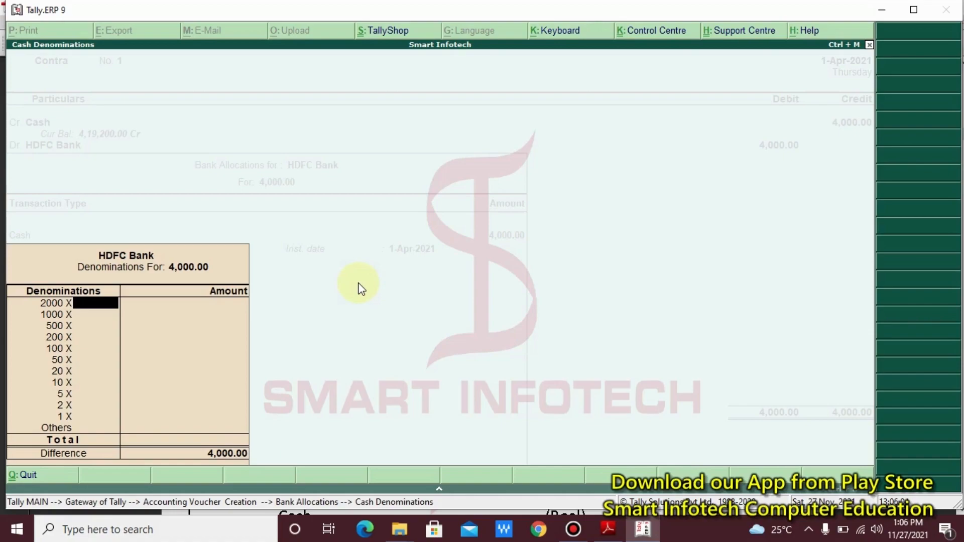
- Enter 3 notes of 500, 10 of 200 and 5 of 100, totalling 4,000
{"action": "key", "text": "Return"}
{"action": "key", "text": "Return"}
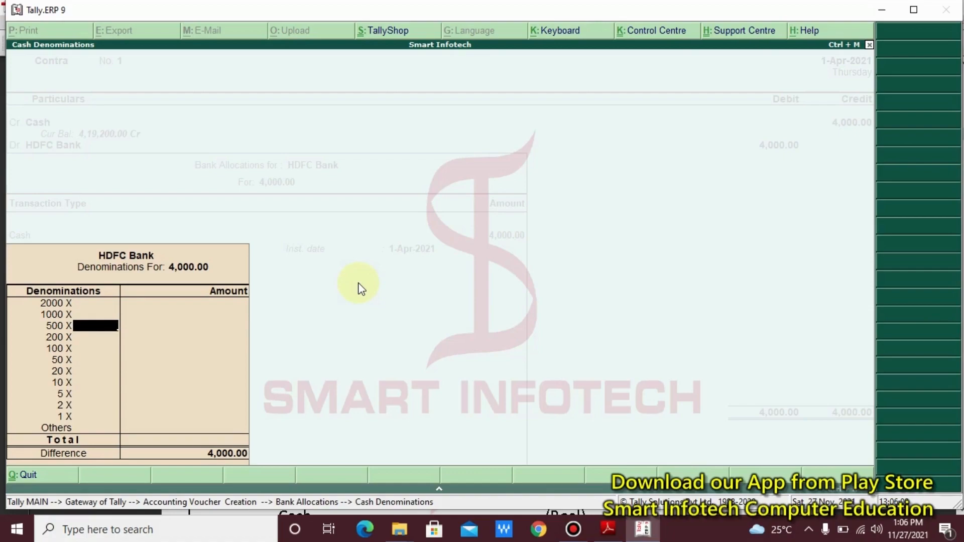
{"action": "type", "text": "3"}
{"action": "key", "text": "Return"}
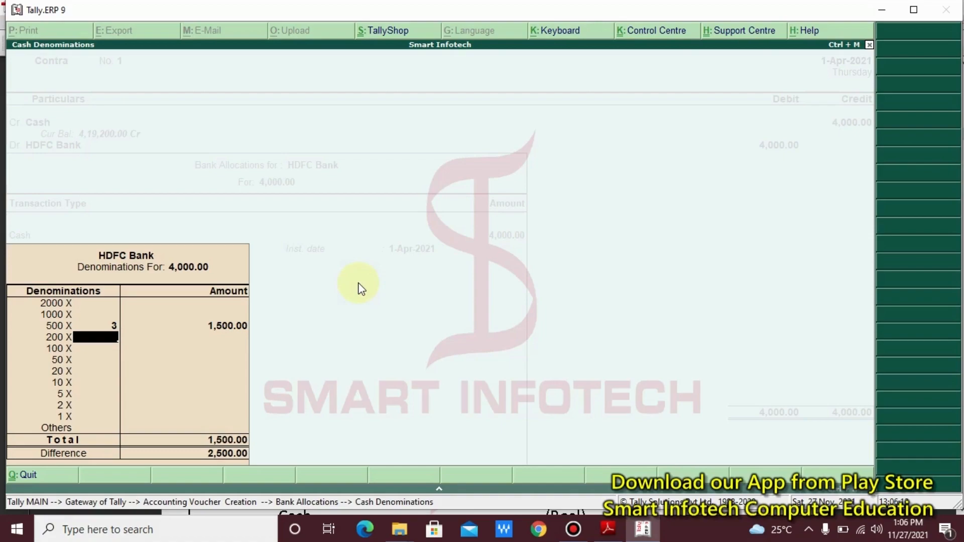
{"action": "type", "text": "10"}
{"action": "key", "text": "Return"}
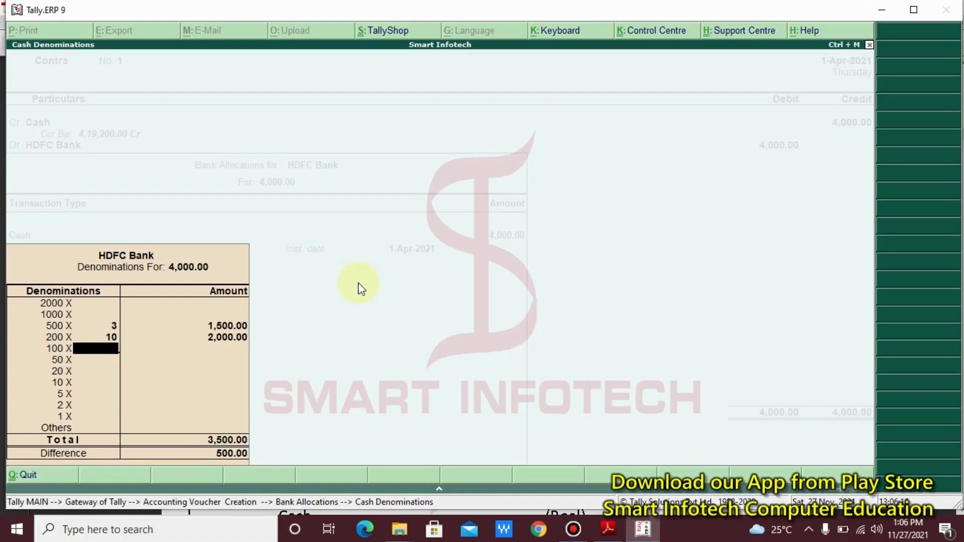
{"action": "type", "text": "5"}
{"action": "key", "text": "Return"}
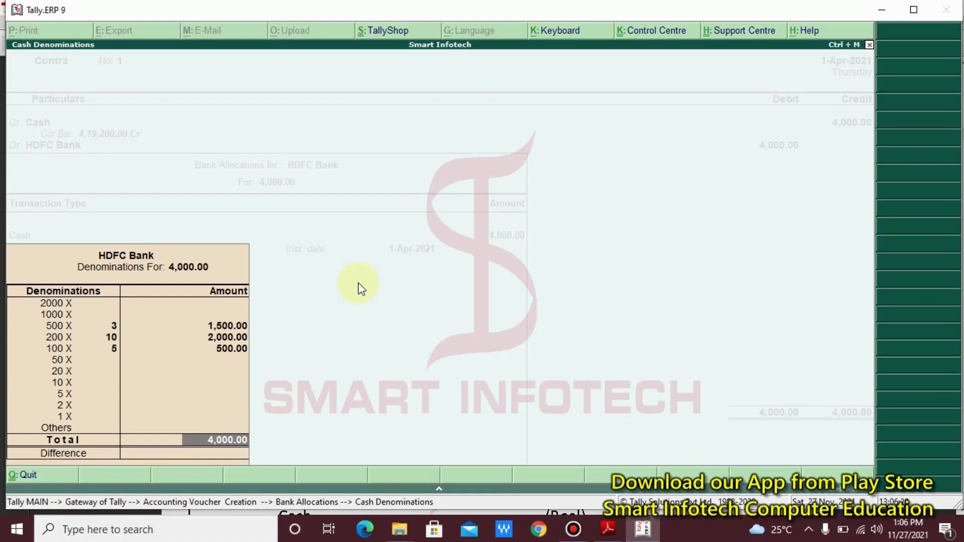
{"action": "key", "text": "Return"}
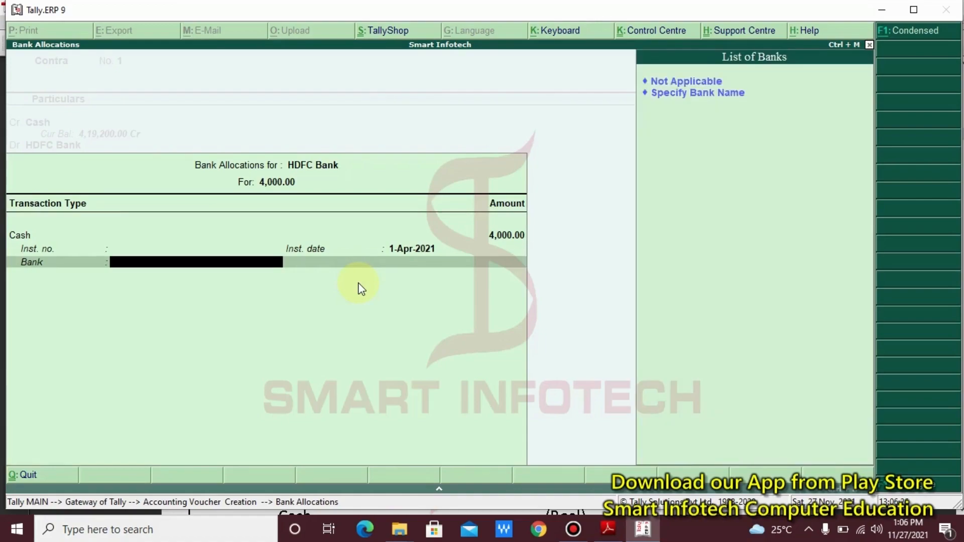
- Specify HDFC as the bank name, skip the narration and accept Contra No. 1
{"action": "key", "text": "Down"}
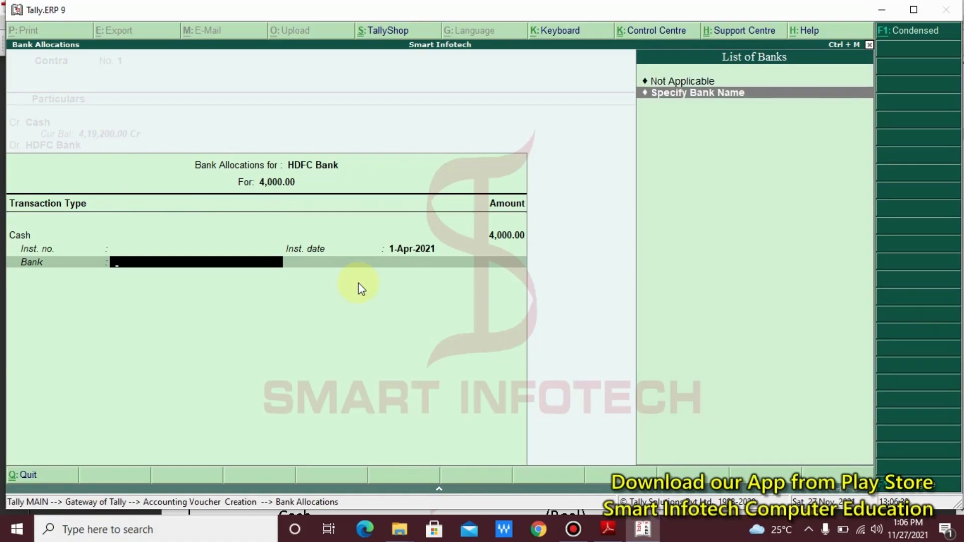
{"action": "key", "text": "Return"}
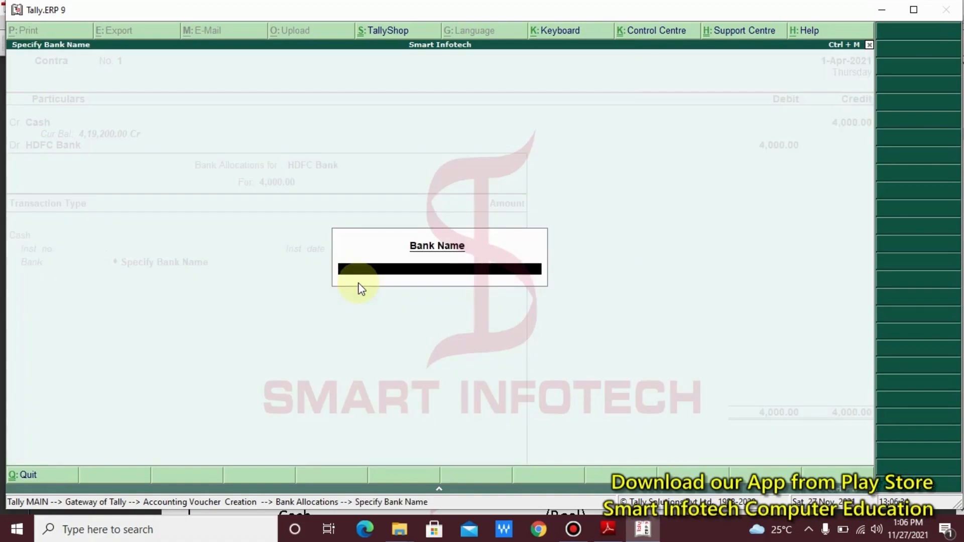
{"action": "type", "text": "HDFC"}
{"action": "key", "text": "Return"}
{"action": "key", "text": "Return"}
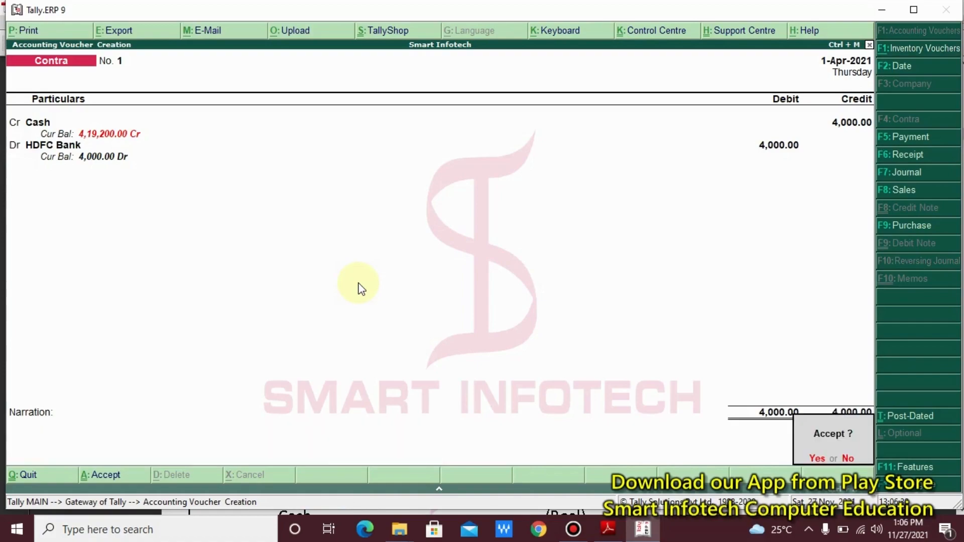
{"action": "key", "text": "Return"}
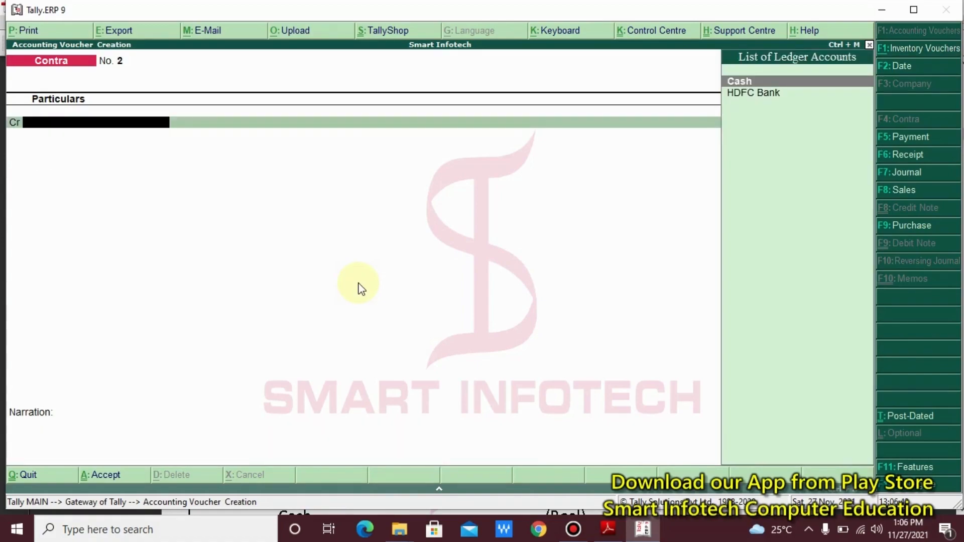
{"action": "key", "text": "alt+Tab"}
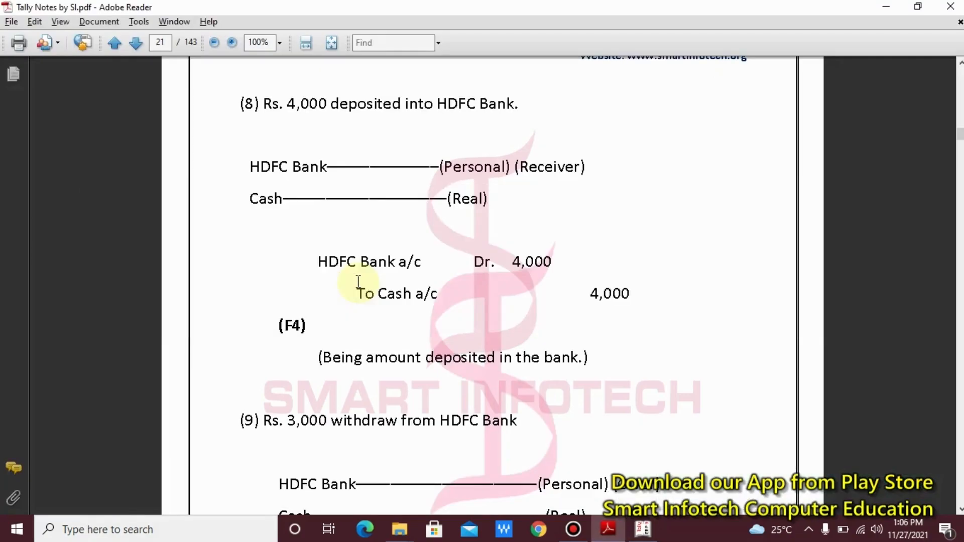
- Scroll to entry (9) and box its Cash Dr. 3,000, To HDFC Bank 3,000 and (F4) lines
{"action": "scroll", "coordinate": [358, 283], "scroll_direction": "down", "scroll_amount": 7}
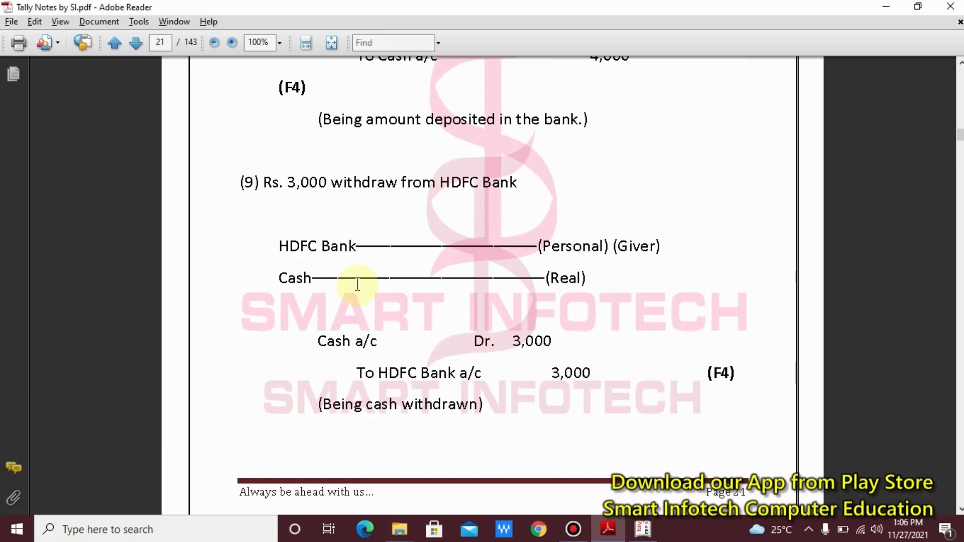
{"action": "scroll", "coordinate": [358, 285], "scroll_direction": "down", "scroll_amount": 3}
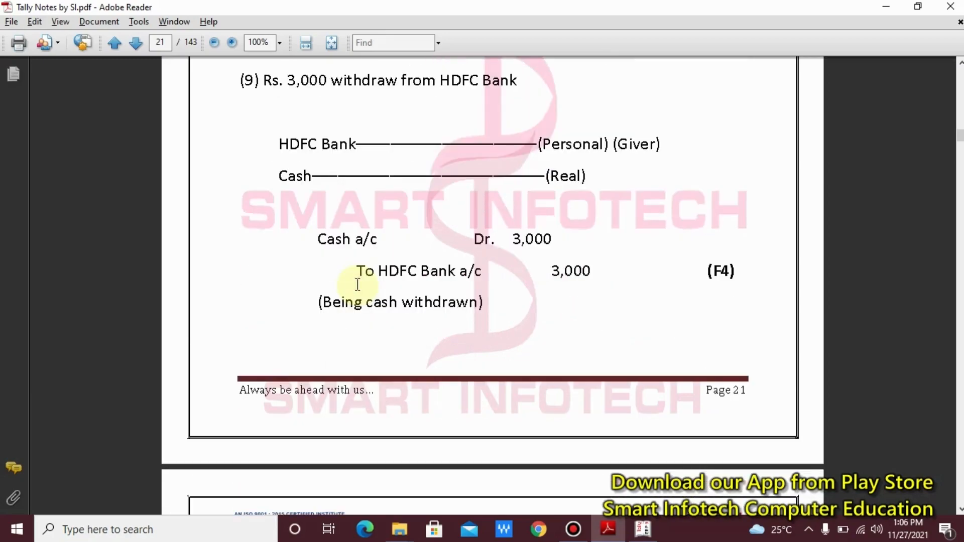
{"action": "mouse_move", "coordinate": [314, 216]}
{"action": "left_mouse_down"}
{"action": "mouse_move", "coordinate": [340, 241]}
{"action": "mouse_move", "coordinate": [584, 253]}
{"action": "left_mouse_up"}
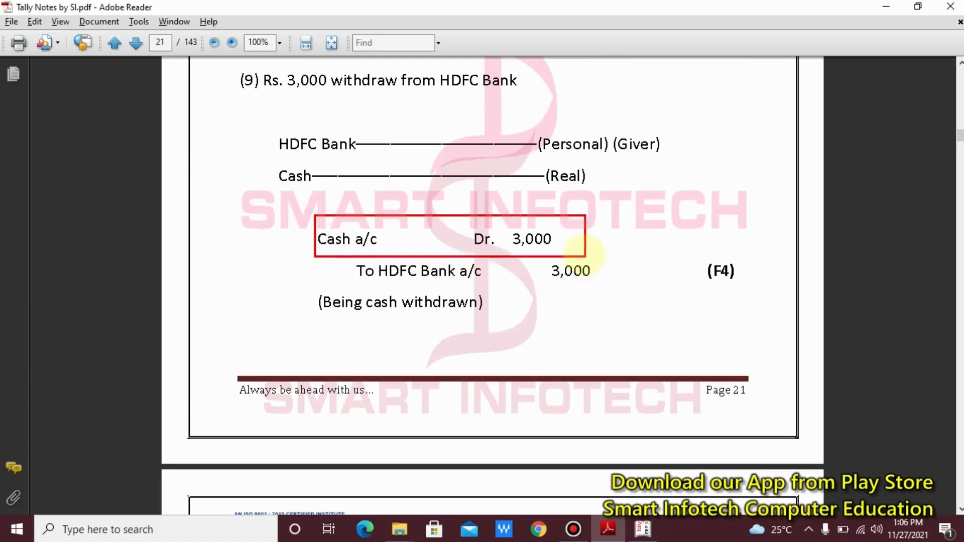
{"action": "left_click_drag", "start_coordinate": [318, 263], "coordinate": [624, 287]}
{"action": "left_click_drag", "start_coordinate": [658, 250], "coordinate": [758, 299]}
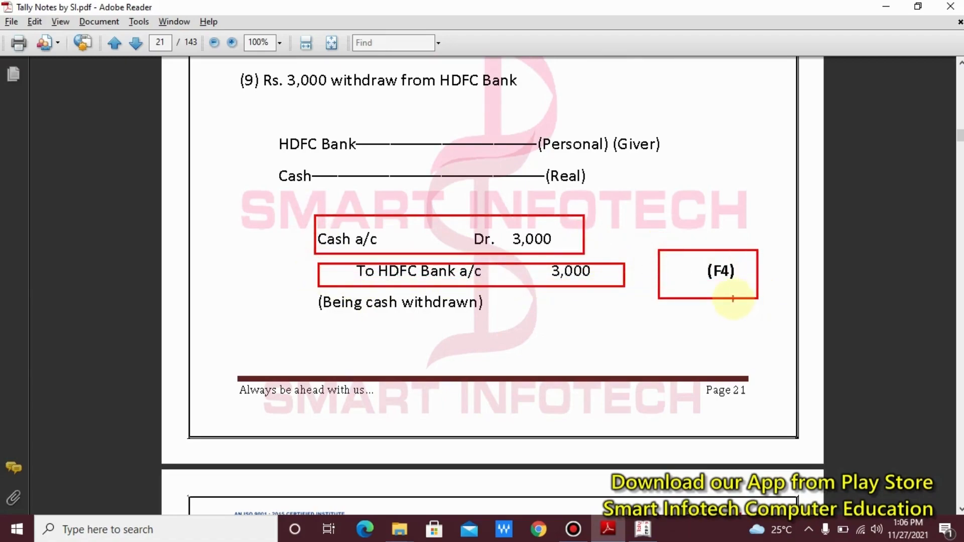
{"action": "left_click_drag", "start_coordinate": [696, 276], "coordinate": [627, 214]}
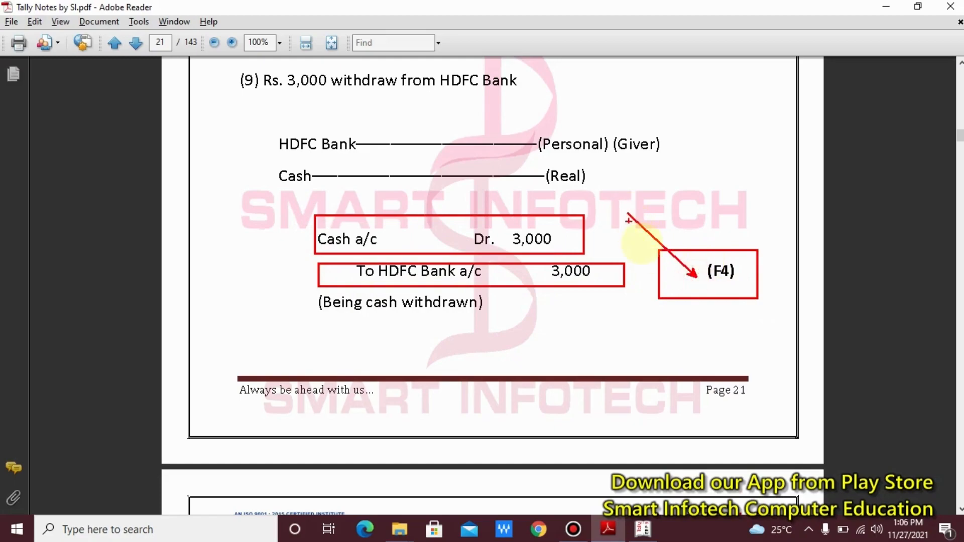
{"action": "key", "text": "Escape"}
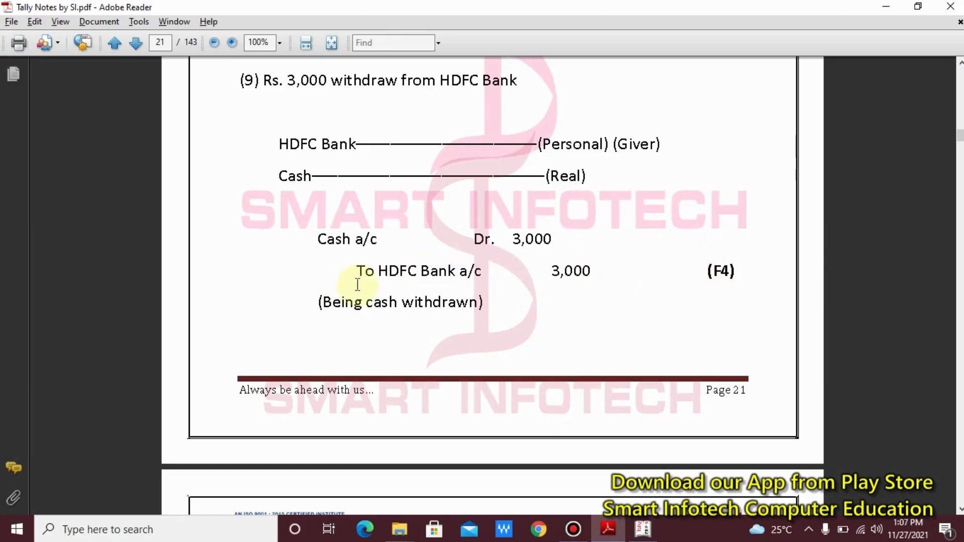
{"action": "key", "text": "alt+Tab"}
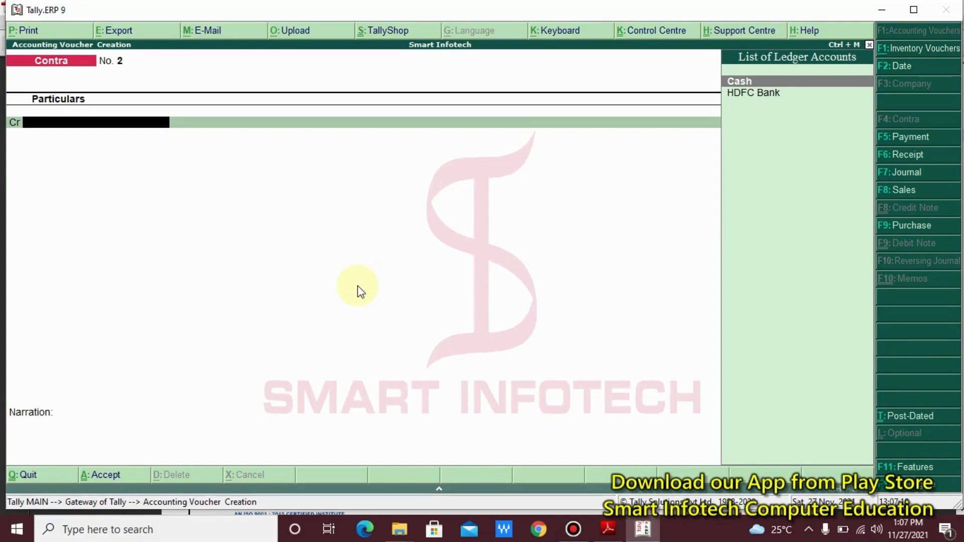
- Select the To HDFC Bank a/c 3,000 line in the notes PDF
{"action": "key", "text": "alt+Tab"}
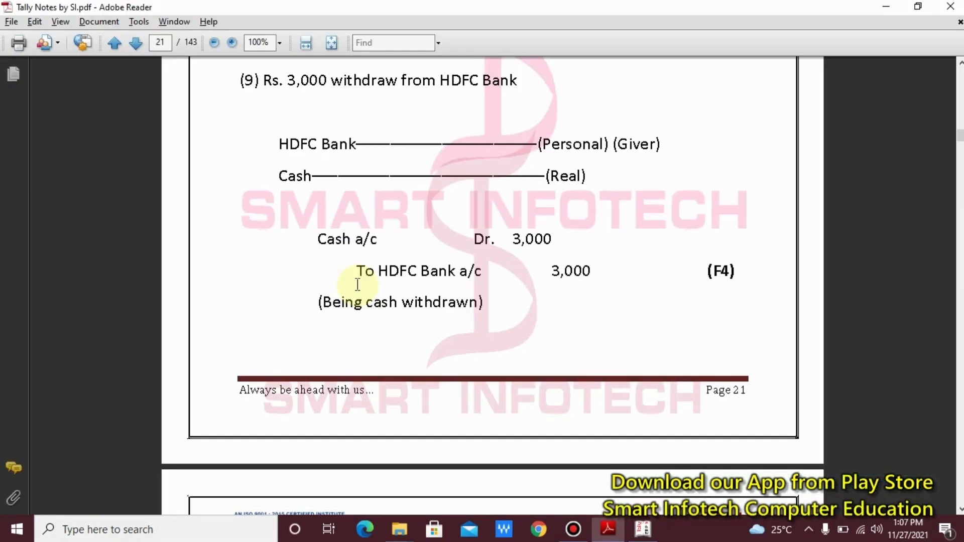
{"action": "left_click", "coordinate": [328, 274]}
{"action": "left_click_drag", "start_coordinate": [367, 271], "coordinate": [519, 276]}
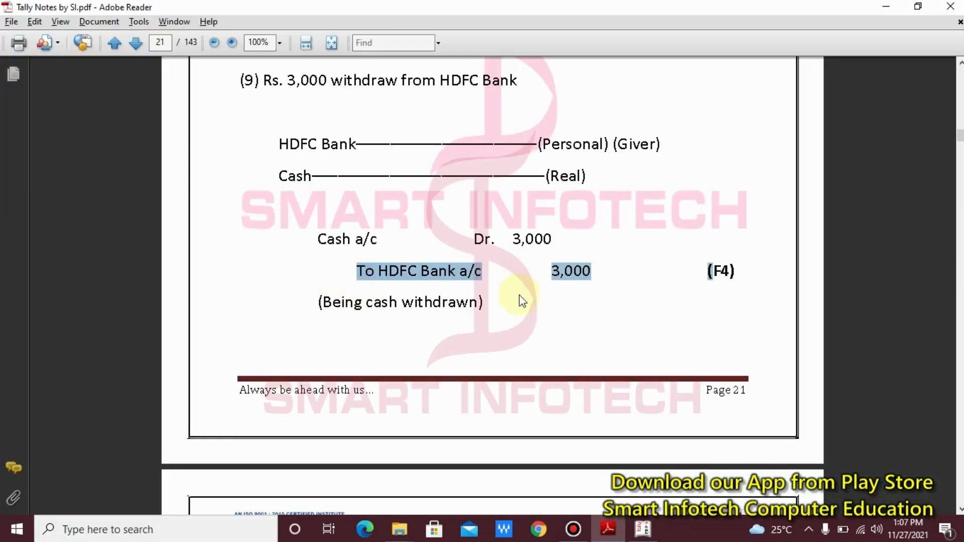
{"action": "left_click", "coordinate": [521, 301]}
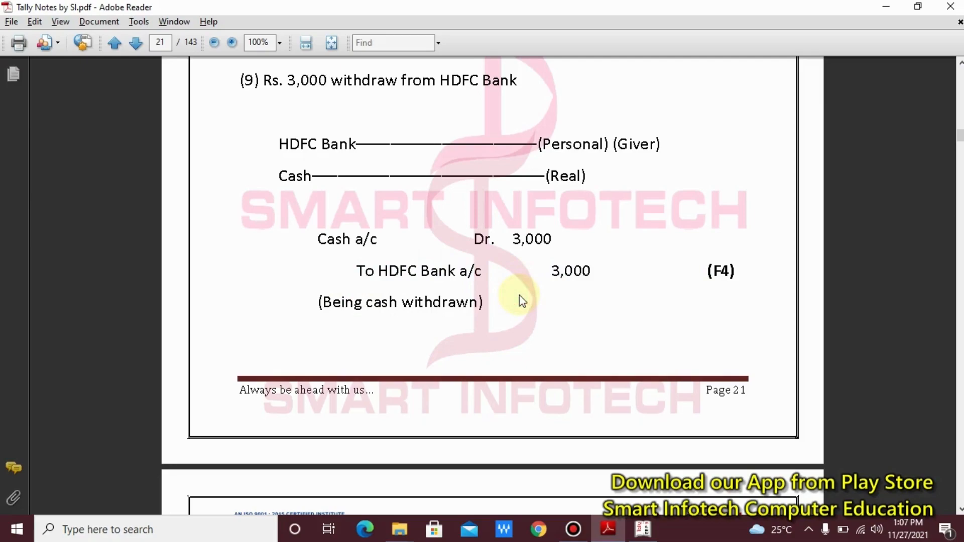
{"action": "key", "text": "alt+Tab"}
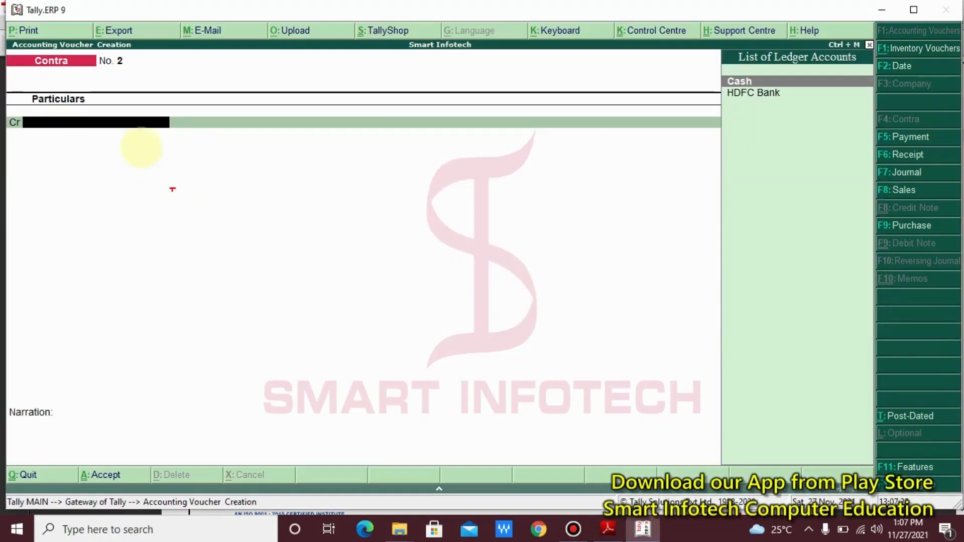
- Mark the Cr row and HDFC Bank in the ledger list, then start a new bank ledger
{"action": "left_click_drag", "start_coordinate": [189, 103], "coordinate": [2, 157]}
{"action": "left_click_drag", "start_coordinate": [109, 147], "coordinate": [165, 281]}
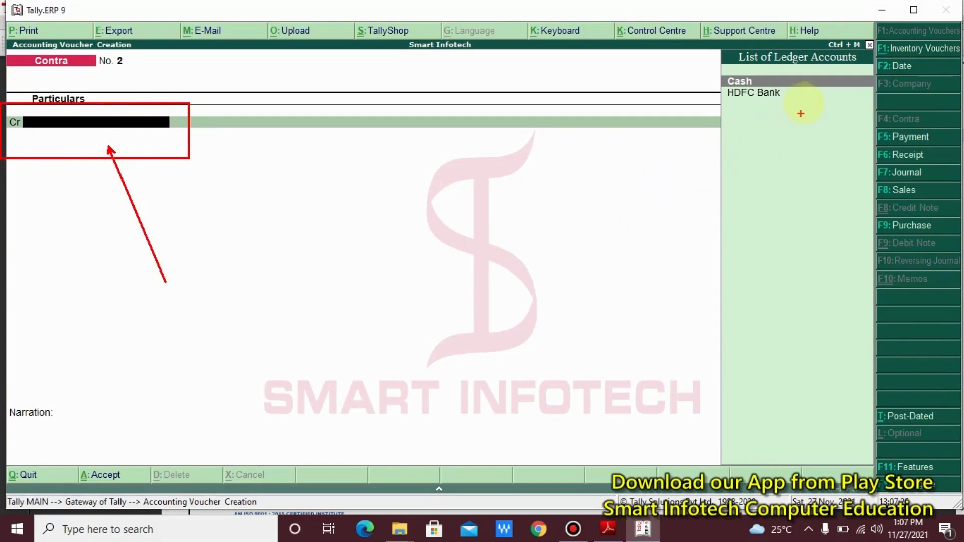
{"action": "mouse_move", "coordinate": [800, 88]}
{"action": "left_mouse_down"}
{"action": "mouse_move", "coordinate": [747, 101]}
{"action": "mouse_move", "coordinate": [276, 98]}
{"action": "mouse_move", "coordinate": [140, 121]}
{"action": "mouse_move", "coordinate": [138, 98]}
{"action": "left_mouse_up"}
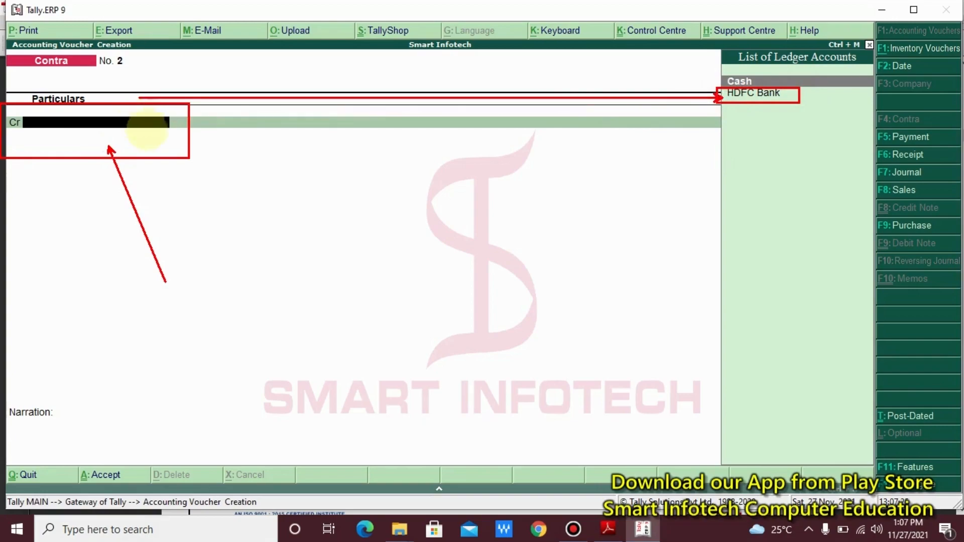
{"action": "key", "text": "Escape"}
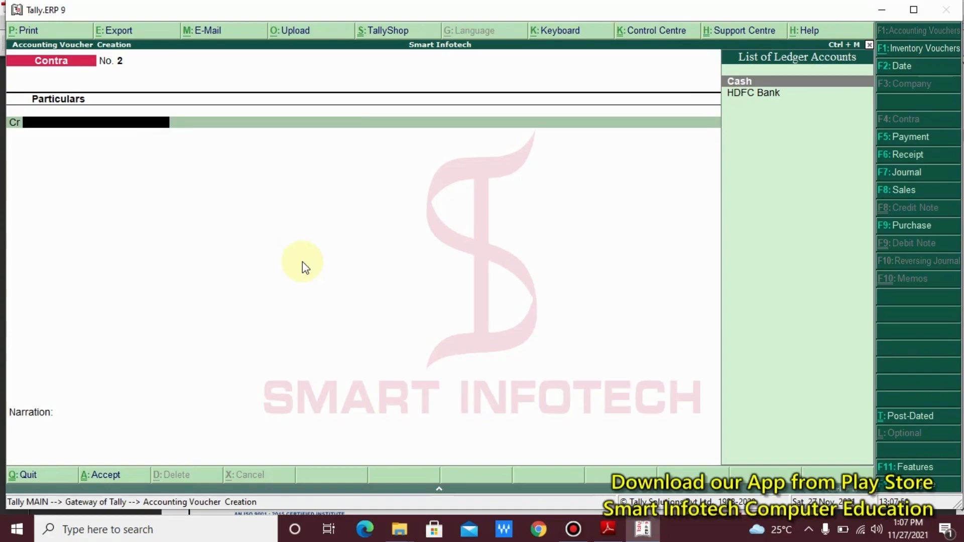
{"action": "key", "text": "alt+c"}
- Try naming a new ledger 'Hdfc Bank', hit the duplicate-name error, and abandon ledger creation
{"action": "type", "text": "Hdfc"}
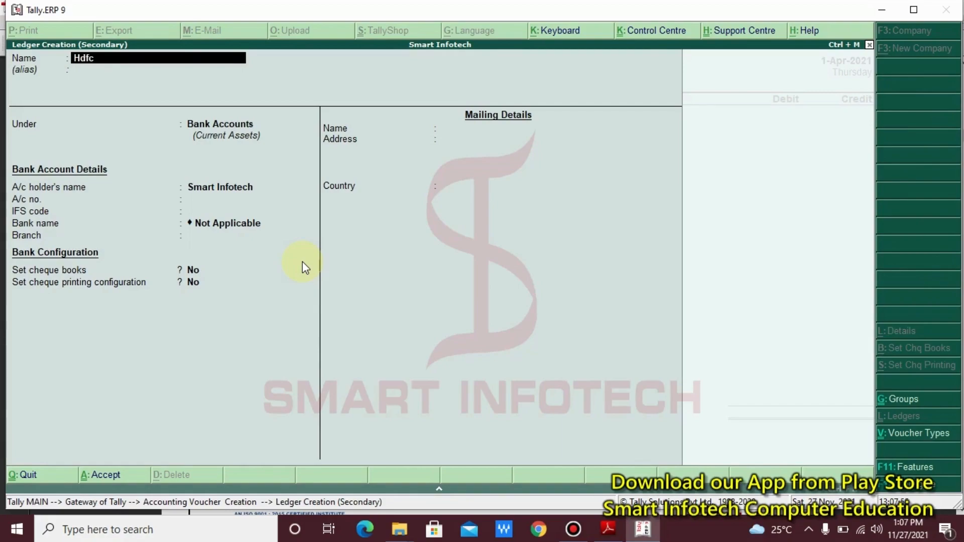
{"action": "type", "text": " Bank"}
{"action": "key", "text": "Return"}
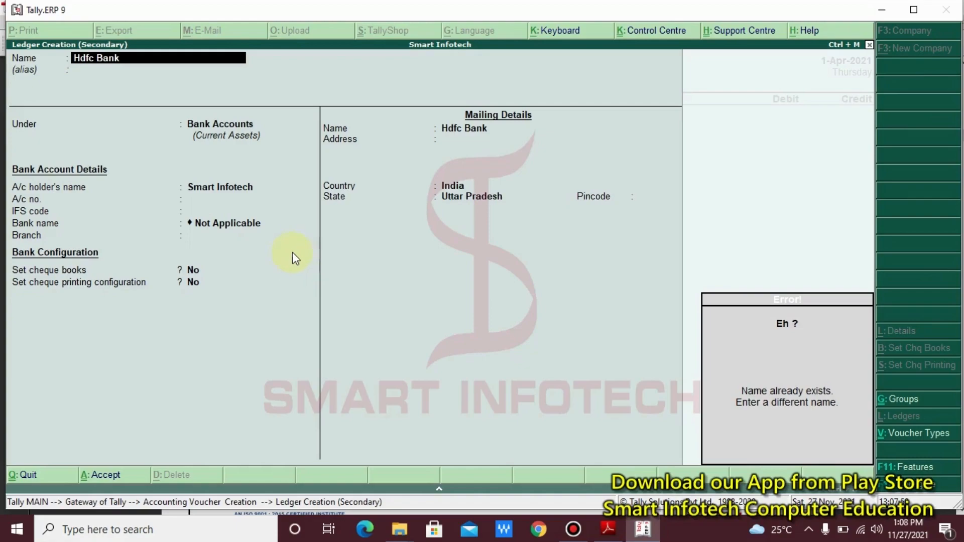
{"action": "left_click_drag", "start_coordinate": [689, 307], "coordinate": [872, 441]}
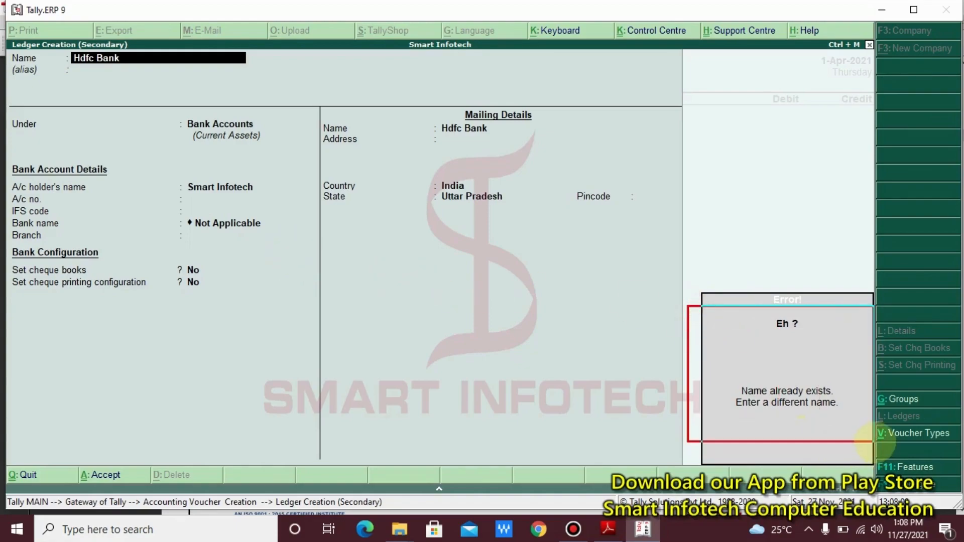
{"action": "left_click_drag", "start_coordinate": [715, 375], "coordinate": [864, 431]}
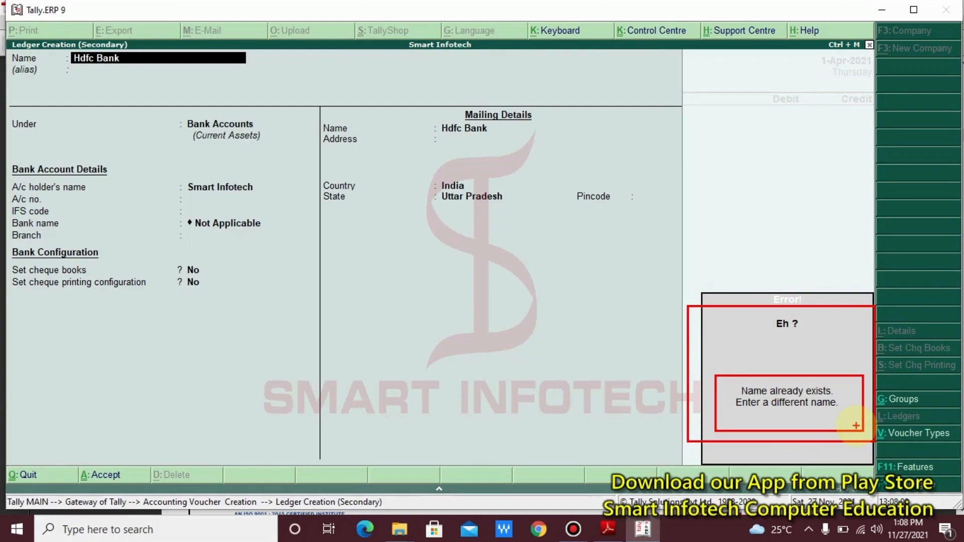
{"action": "key", "text": "Escape"}
{"action": "key", "text": "Escape"}
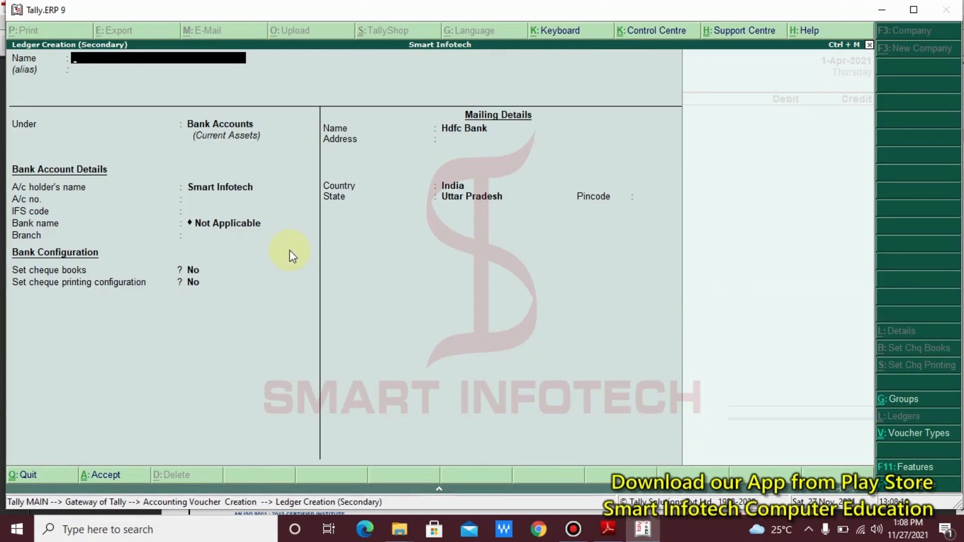
{"action": "key", "text": "Escape"}
{"action": "key", "text": "Return"}
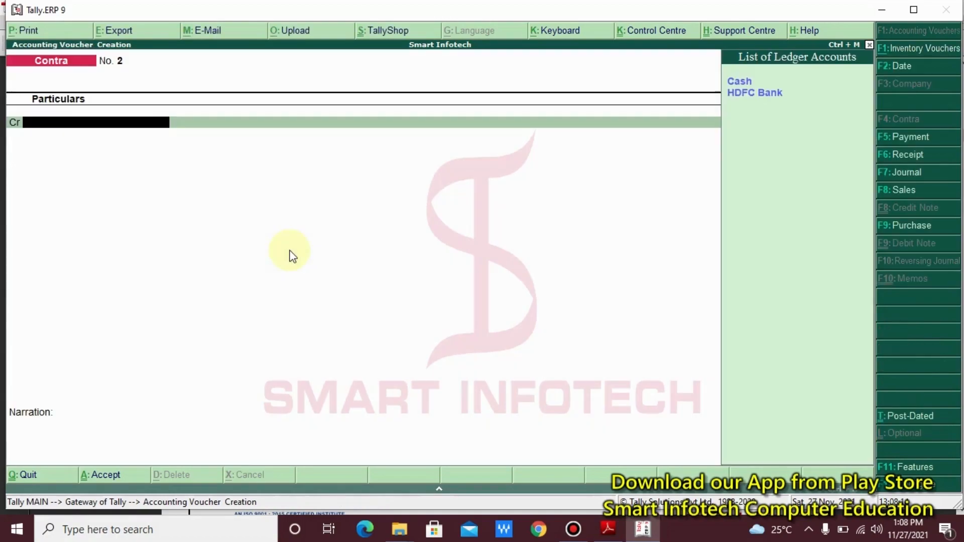
- Credit HDFC Bank 3,000 by cheque, debit Cash, and save Contra No. 2
{"action": "key", "text": "Down"}
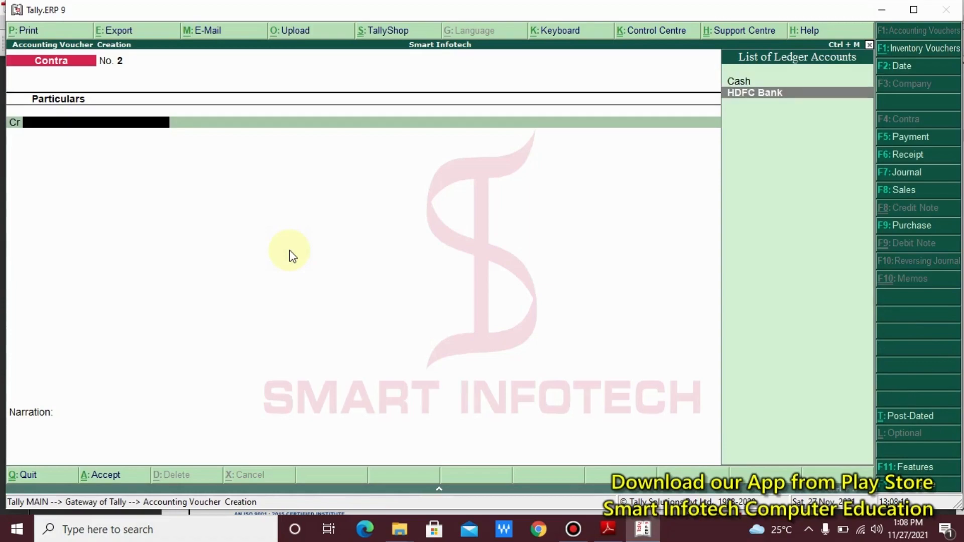
{"action": "key", "text": "Return"}
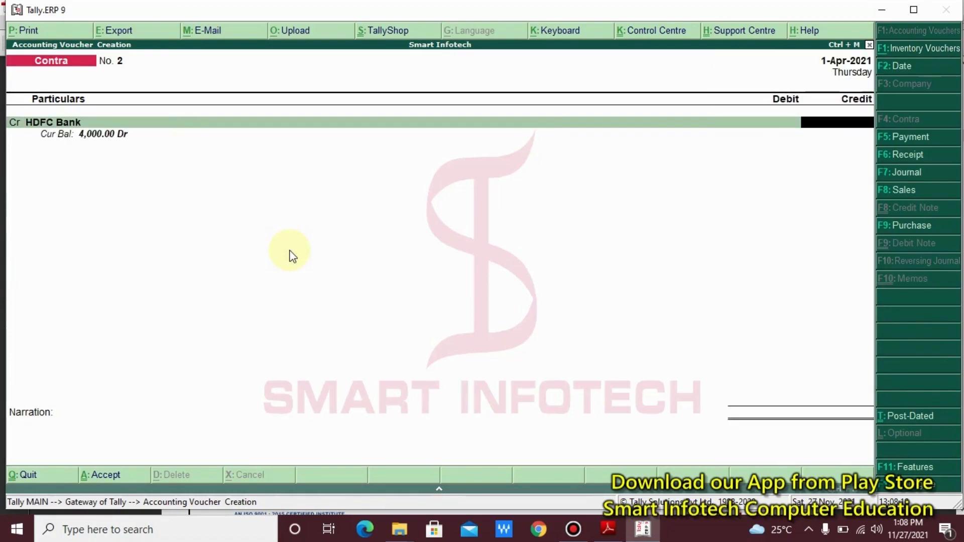
{"action": "type", "text": "3000"}
{"action": "key", "text": "Return"}
{"action": "key", "text": "Return"}
{"action": "key", "text": "Return"}
{"action": "key", "text": "Return"}
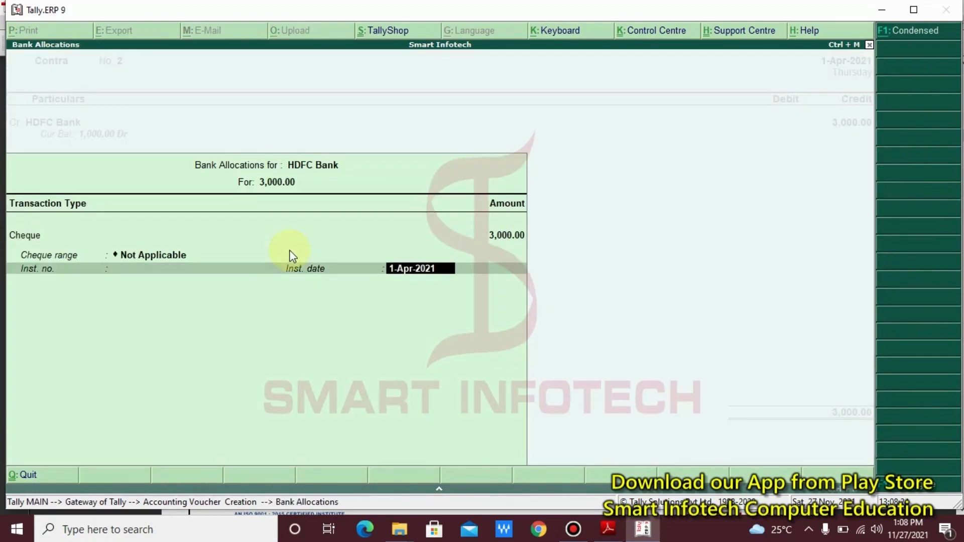
{"action": "key", "text": "Return"}
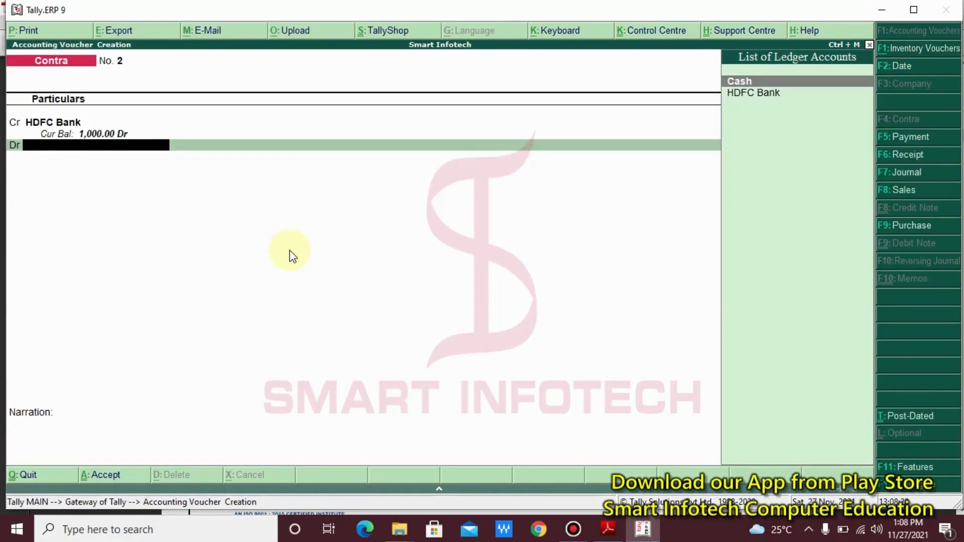
{"action": "key", "text": "Return"}
{"action": "key", "text": "Return"}
{"action": "key", "text": "Return"}
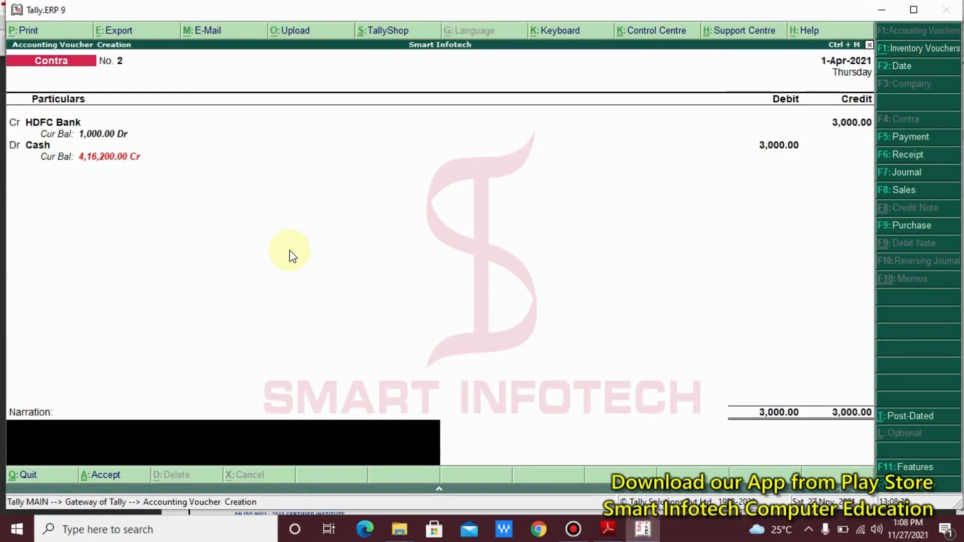
{"action": "key", "text": "Return"}
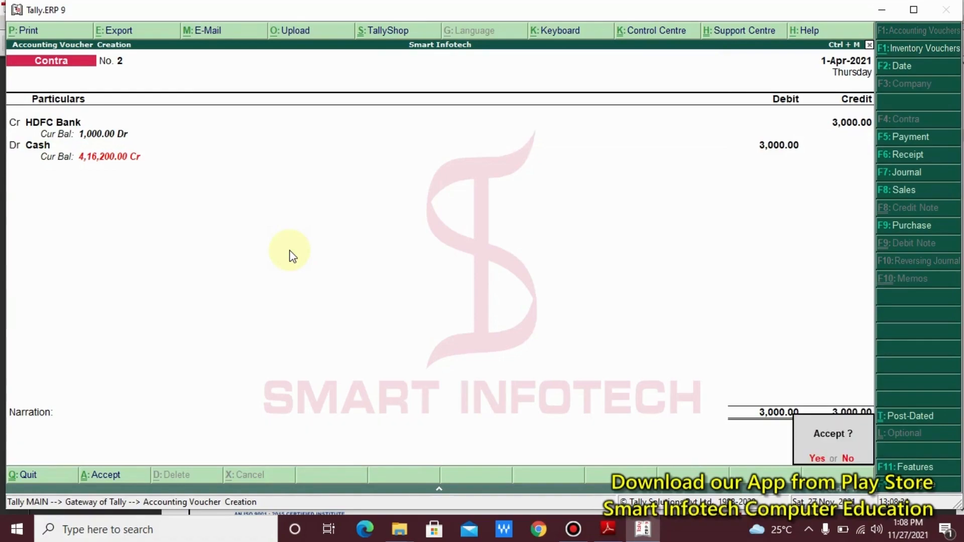
{"action": "key", "text": "Return"}
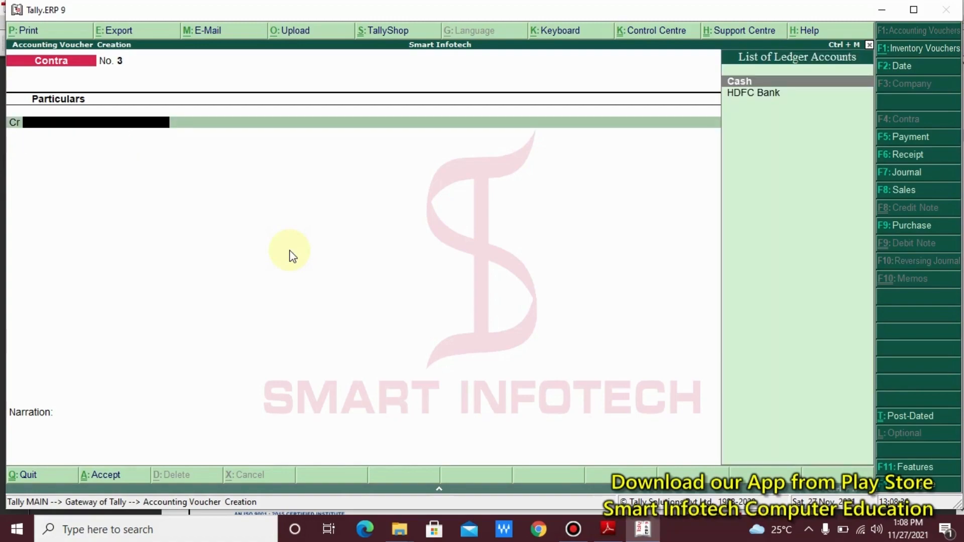
{"action": "key", "text": "alt+Tab"}
- Scroll the notes to the Goods purchased Rs. 5,000 entry and highlight its F9 marker
{"action": "scroll", "coordinate": [291, 254], "scroll_direction": "down", "scroll_amount": 10}
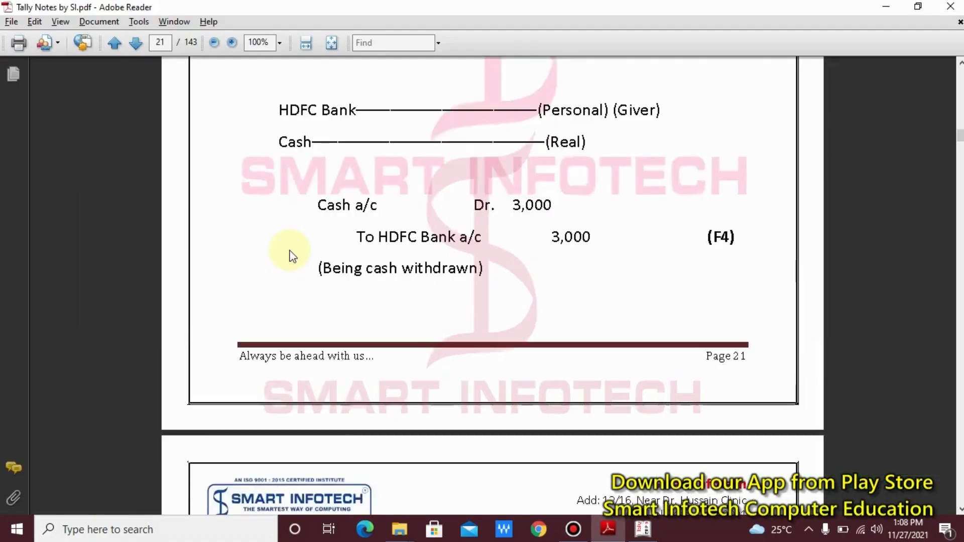
{"action": "scroll", "coordinate": [289, 249], "scroll_direction": "down", "scroll_amount": 3}
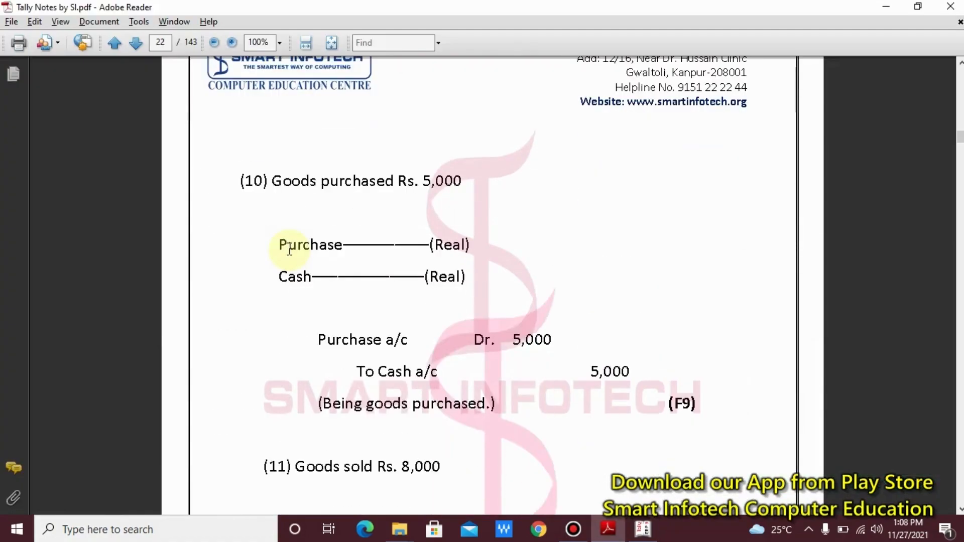
{"action": "scroll", "coordinate": [290, 250], "scroll_direction": "down", "scroll_amount": 1}
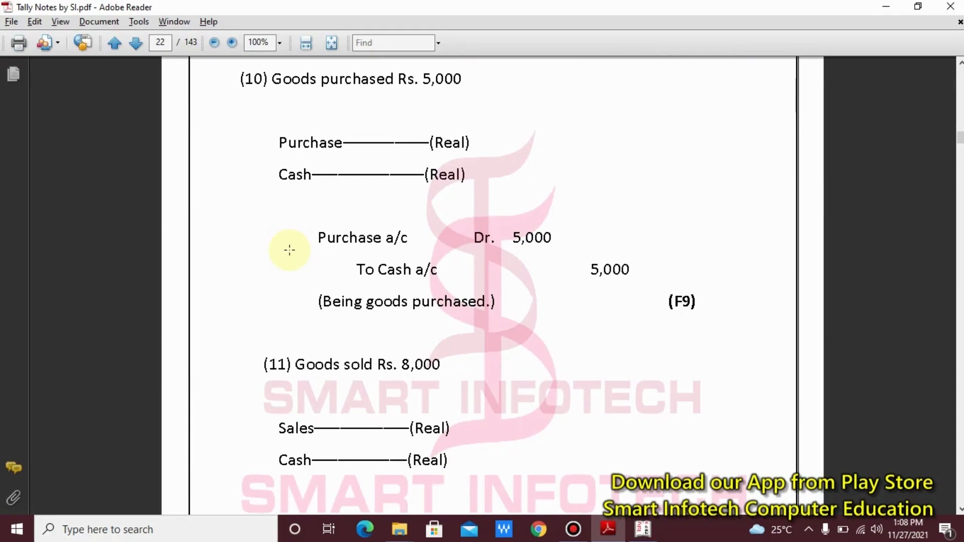
{"action": "left_click_drag", "start_coordinate": [639, 282], "coordinate": [774, 346]}
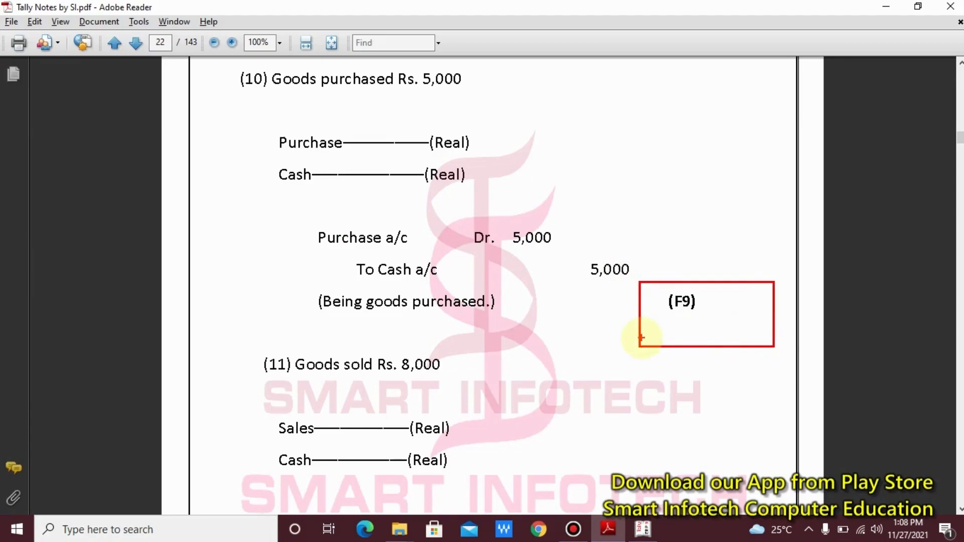
{"action": "key", "text": "Escape"}
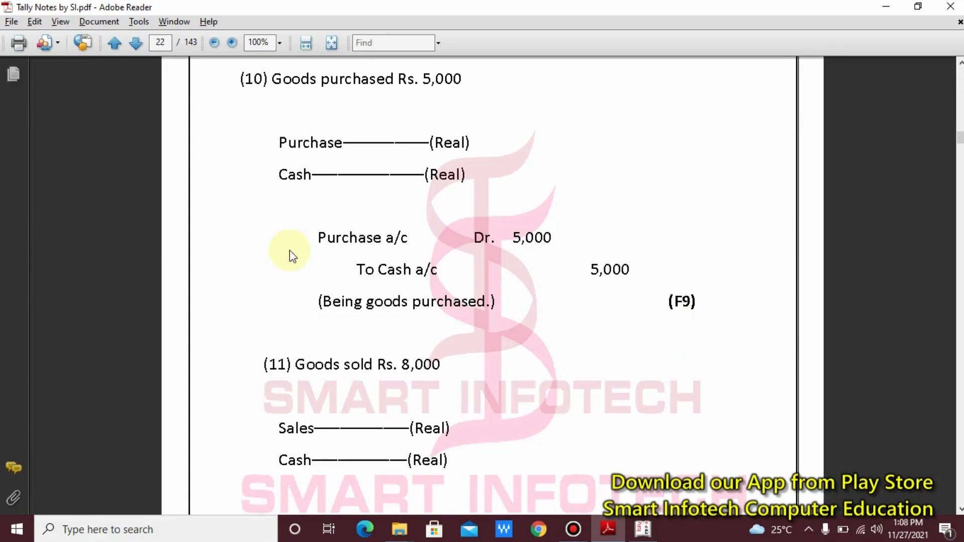
{"action": "key", "text": "alt+Tab"}
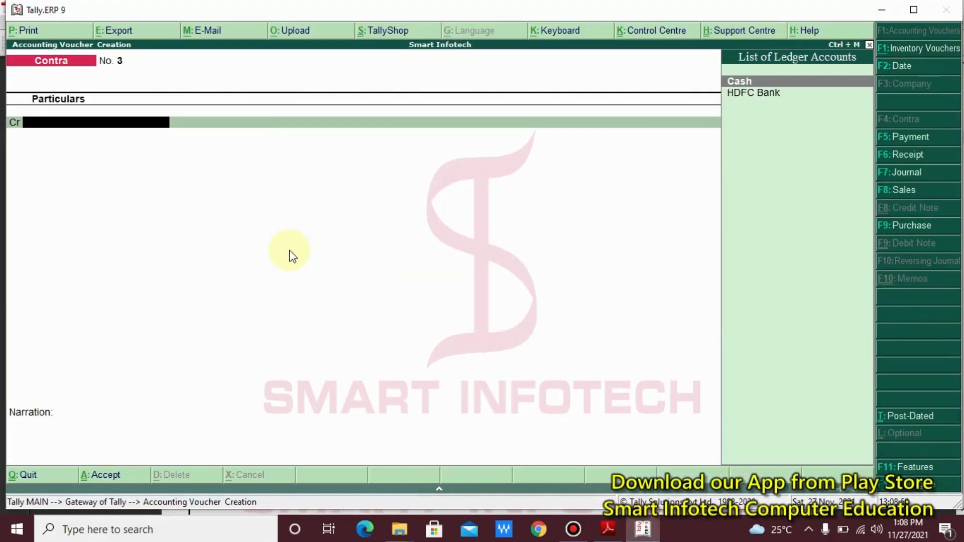
- Switch to a blank Purchase voucher No. 1 with F9 and outline its header and item row
{"action": "key", "text": "F9"}
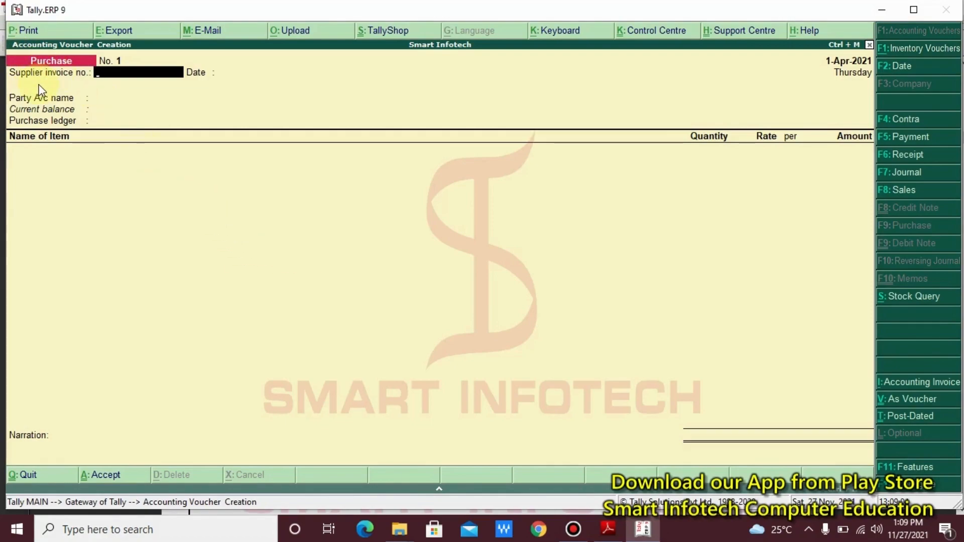
{"action": "left_click_drag", "start_coordinate": [1, 44], "coordinate": [215, 156]}
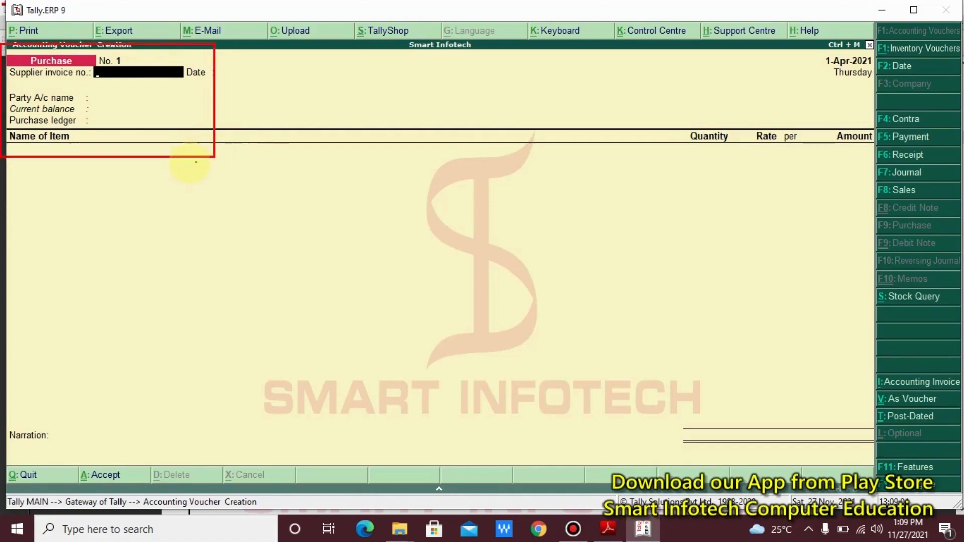
{"action": "left_click_drag", "start_coordinate": [141, 136], "coordinate": [258, 255]}
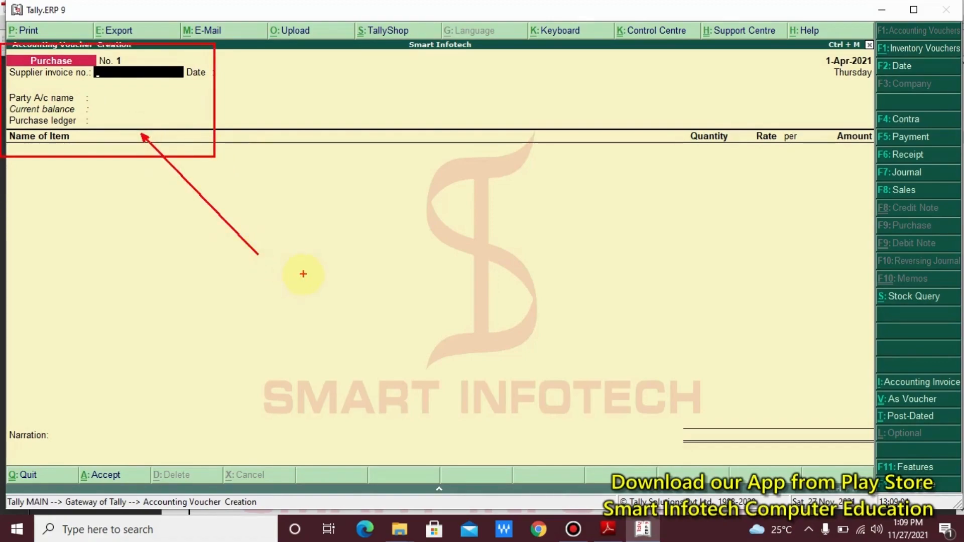
{"action": "key", "text": "Escape"}
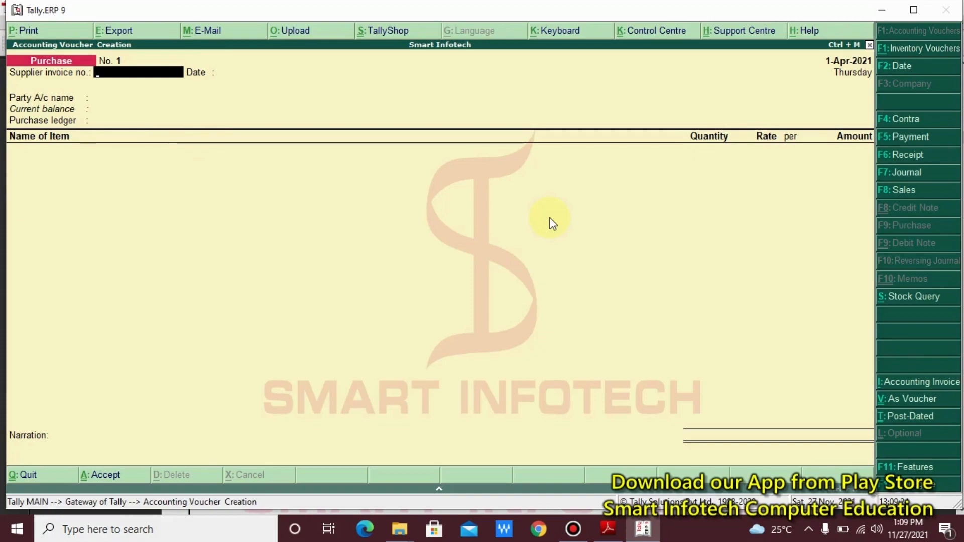
- Demonstrate toggling between Sales (F8) and Purchase (F9), and annotate the Ctrl+V shortcut
{"action": "key", "text": "F8"}
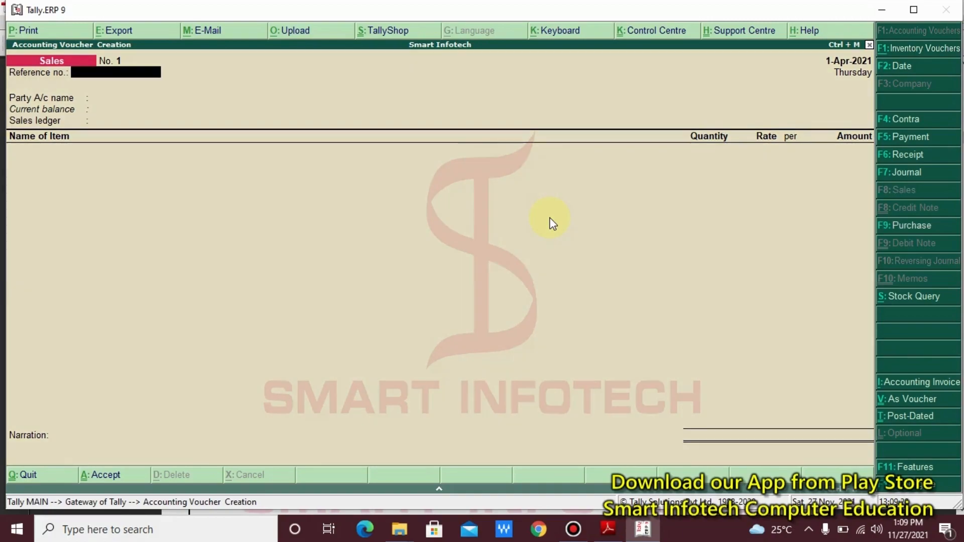
{"action": "key", "text": "F9"}
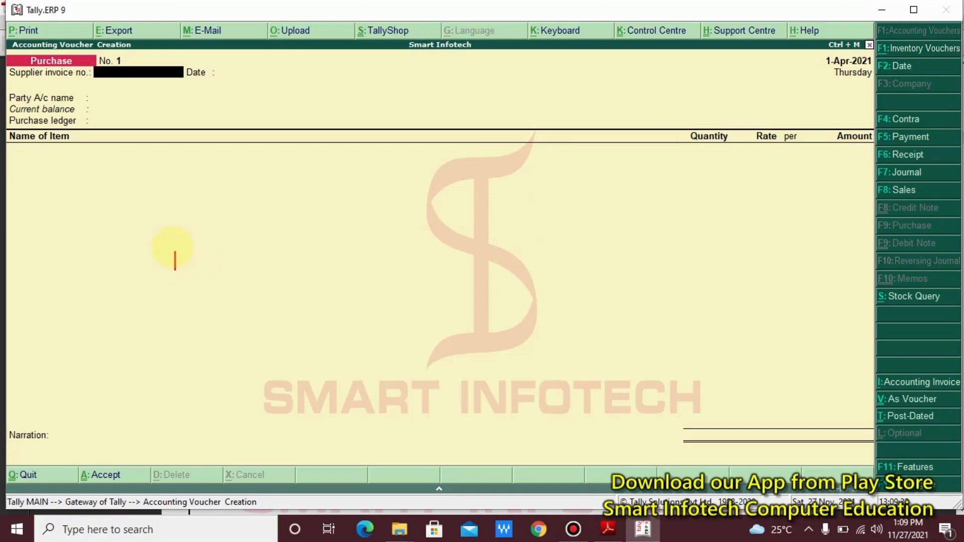
{"action": "type", "text": "CTRL + "}
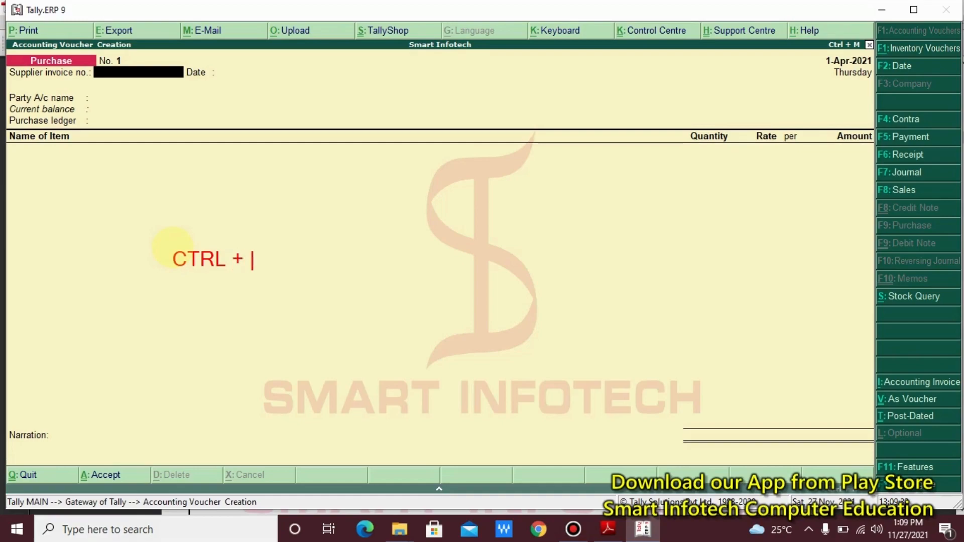
{"action": "type", "text": "V"}
{"action": "left_click", "coordinate": [160, 235]}
{"action": "left_click_drag", "start_coordinate": [159, 234], "coordinate": [293, 279]}
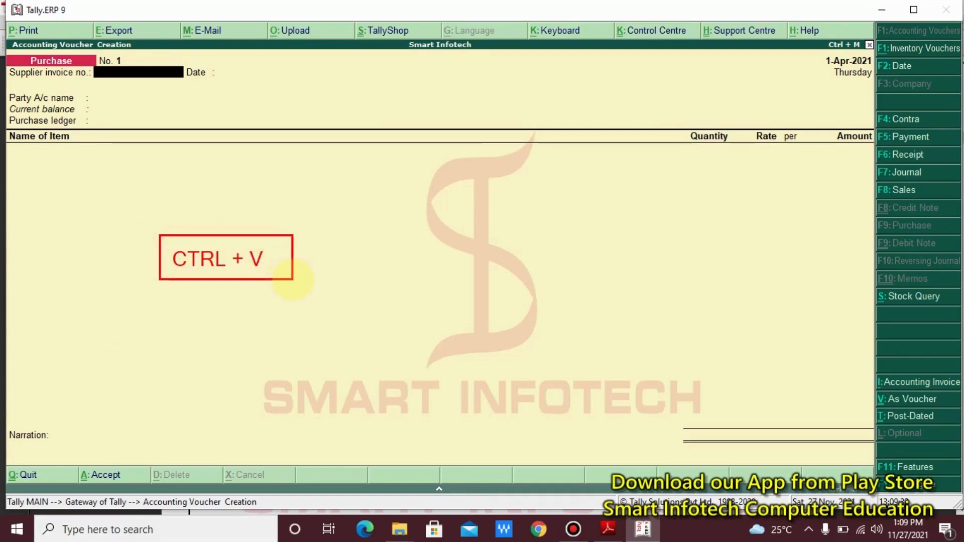
{"action": "key", "text": "Escape"}
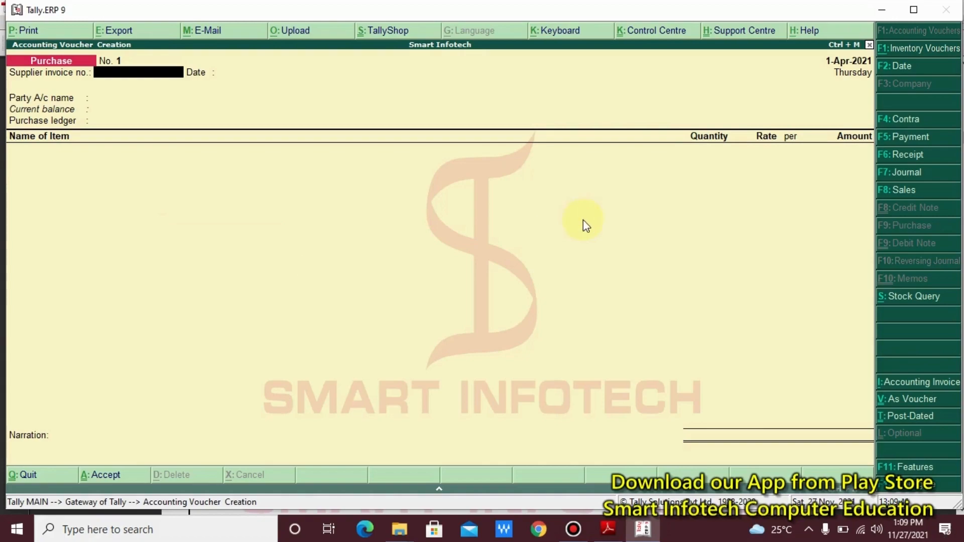
{"action": "left_click", "coordinate": [609, 530]}
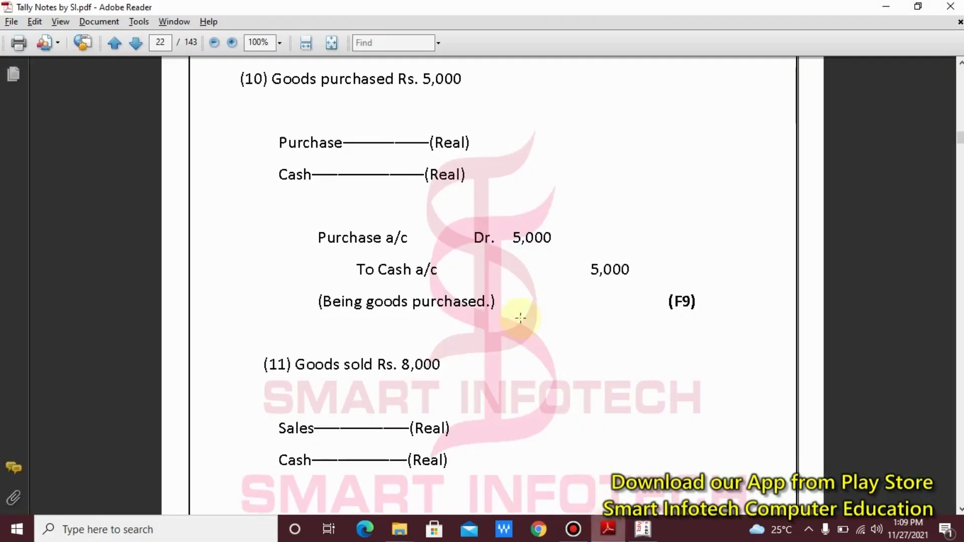
{"action": "left_click", "coordinate": [167, 42]}
{"action": "type", "text": "2"}
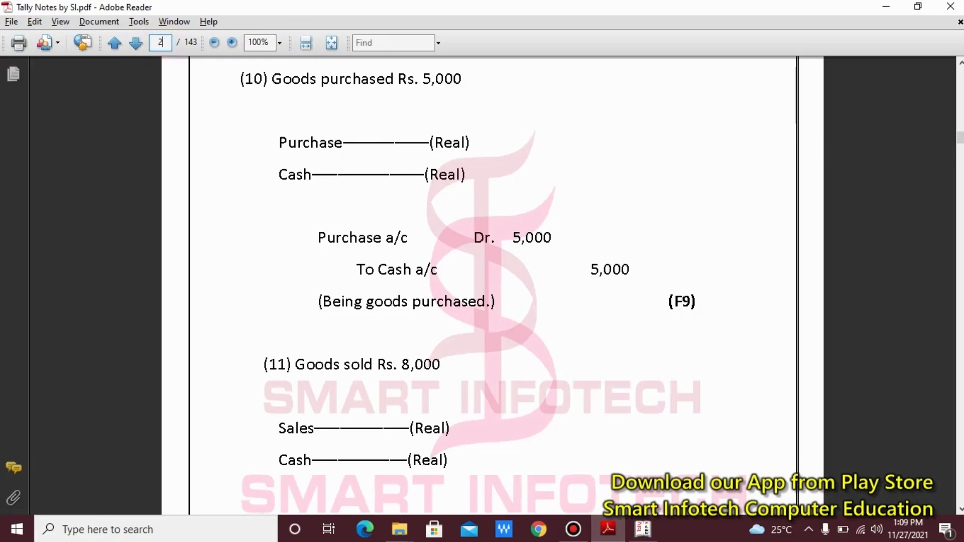
{"action": "type", "text": "8"}
{"action": "key", "text": "Return"}
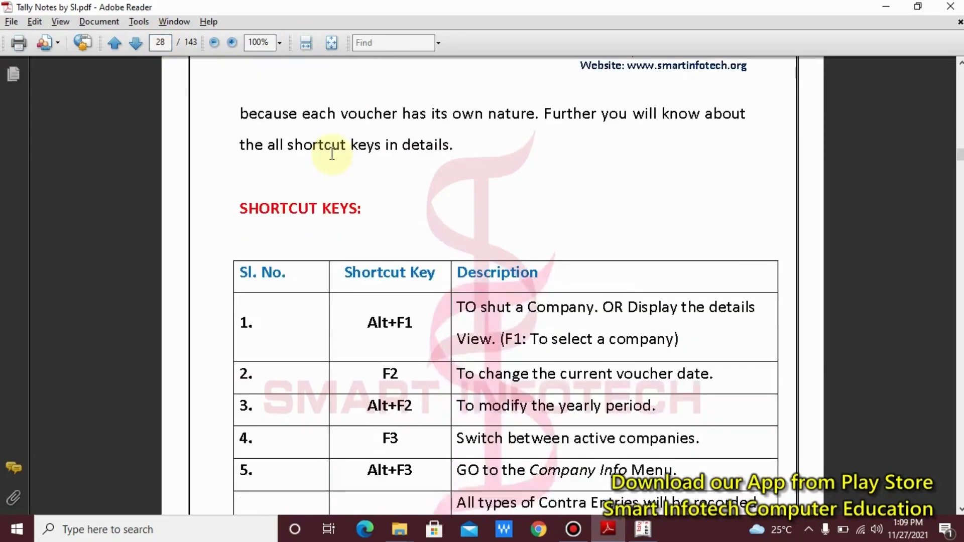
{"action": "scroll", "coordinate": [332, 153], "scroll_direction": "down", "scroll_amount": 15}
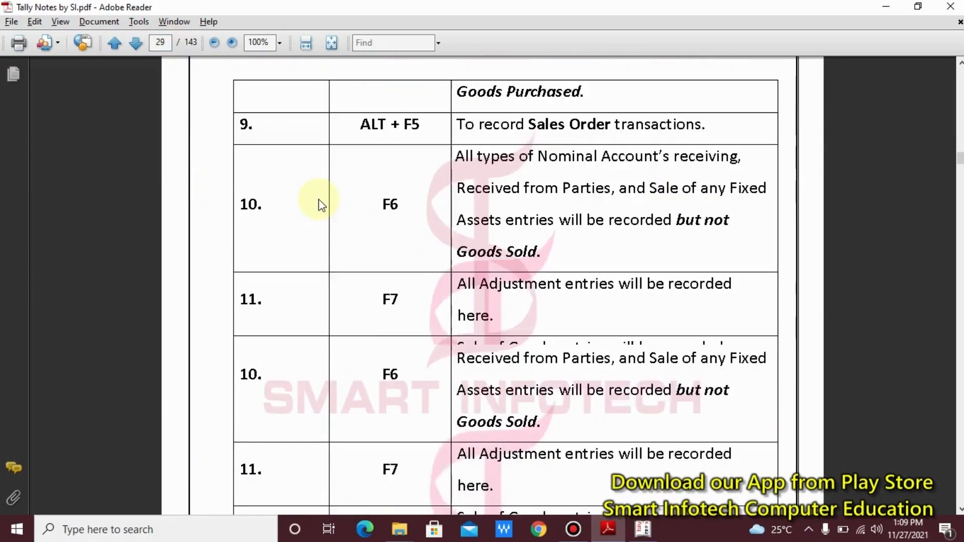
{"action": "scroll", "coordinate": [322, 205], "scroll_direction": "down", "scroll_amount": 12}
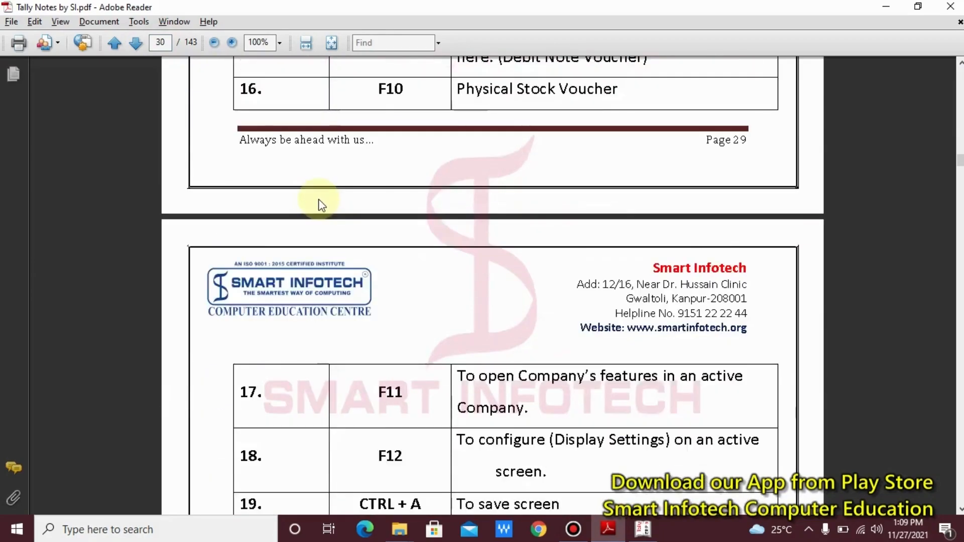
{"action": "scroll", "coordinate": [321, 204], "scroll_direction": "down", "scroll_amount": 12}
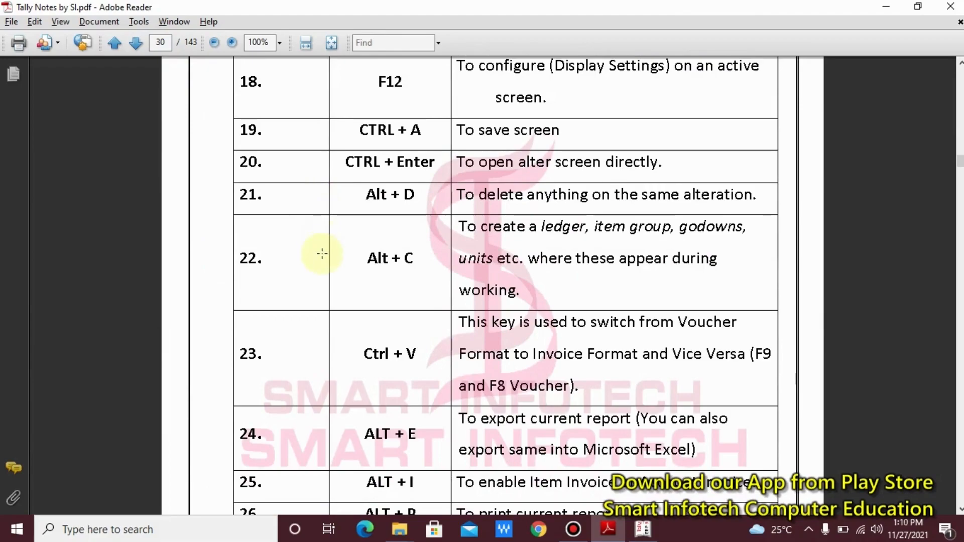
{"action": "left_click", "coordinate": [323, 256]}
{"action": "left_click", "coordinate": [355, 323]}
{"action": "left_click", "coordinate": [337, 306]}
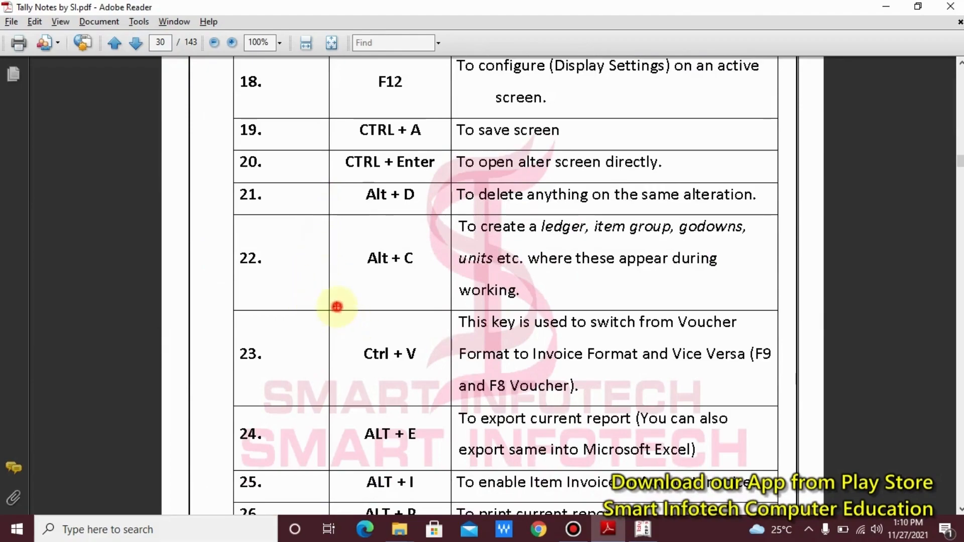
{"action": "left_click_drag", "start_coordinate": [337, 306], "coordinate": [786, 410]}
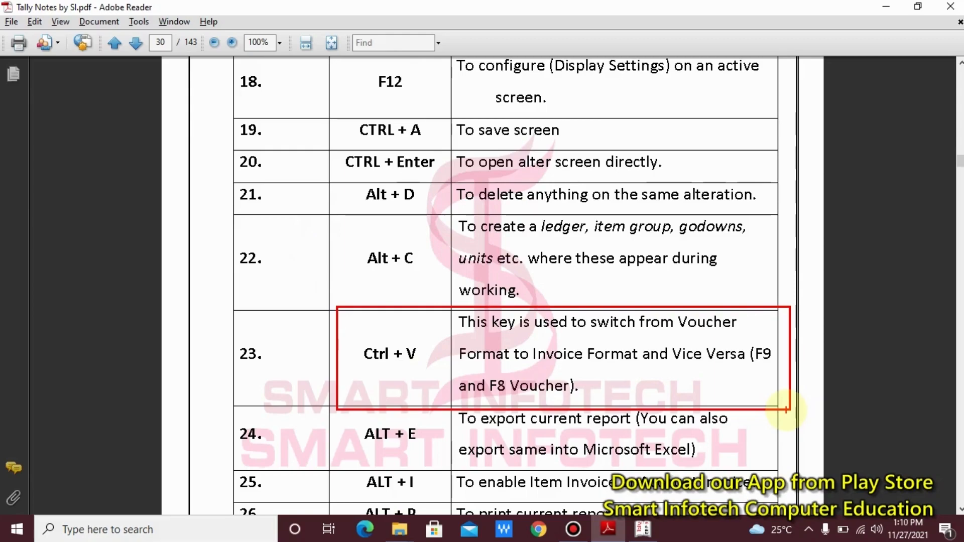
{"action": "key", "text": "Escape"}
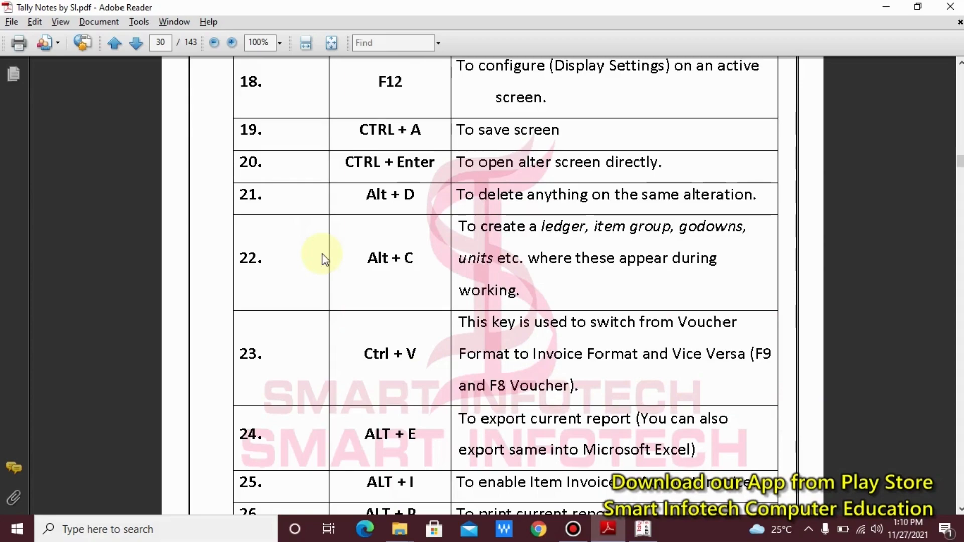
{"action": "key", "text": "alt"}
{"action": "left_click", "coordinate": [161, 42]}
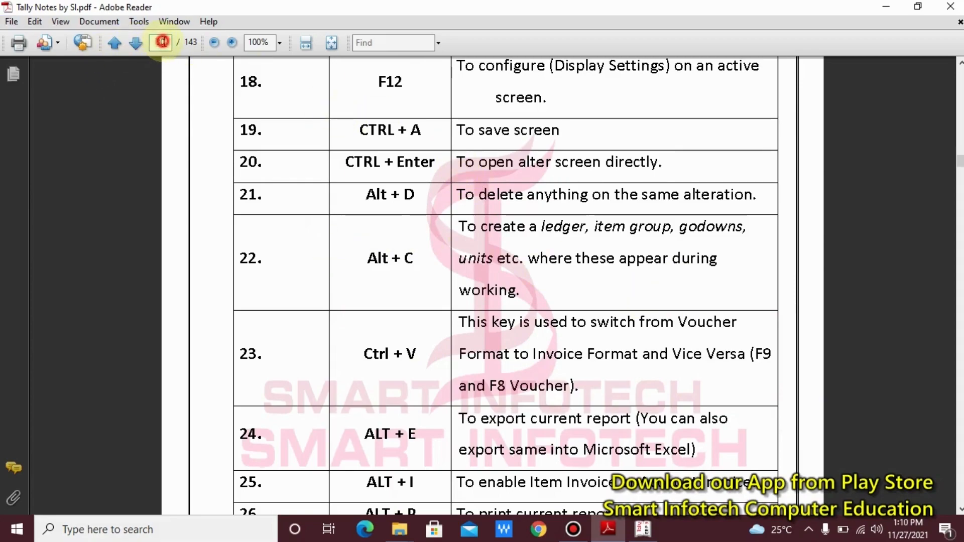
{"action": "type", "text": "22"}
{"action": "key", "text": "Return"}
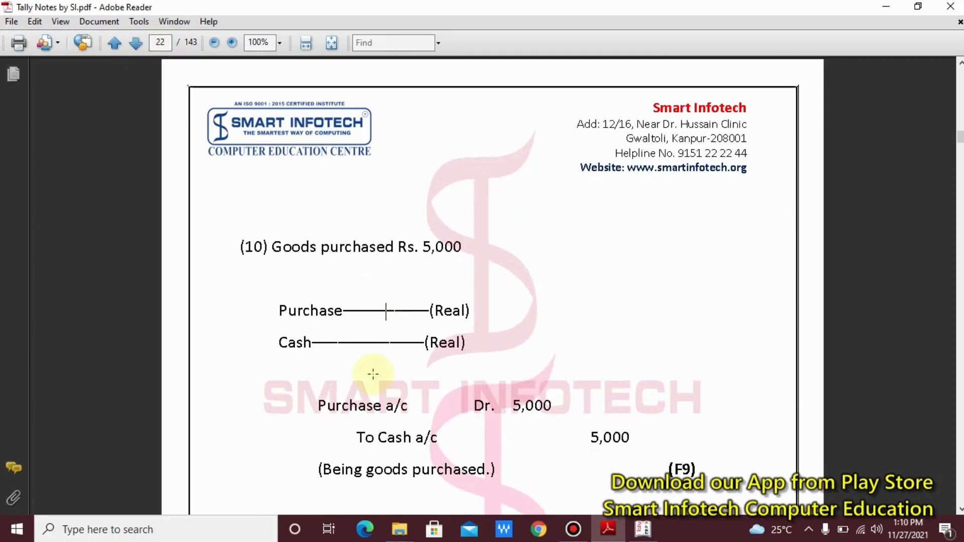
- Annotate the voucher with 'Purchase: F9' and 'Sales: F8' notes and outline the voucher type
{"action": "left_click", "coordinate": [642, 529]}
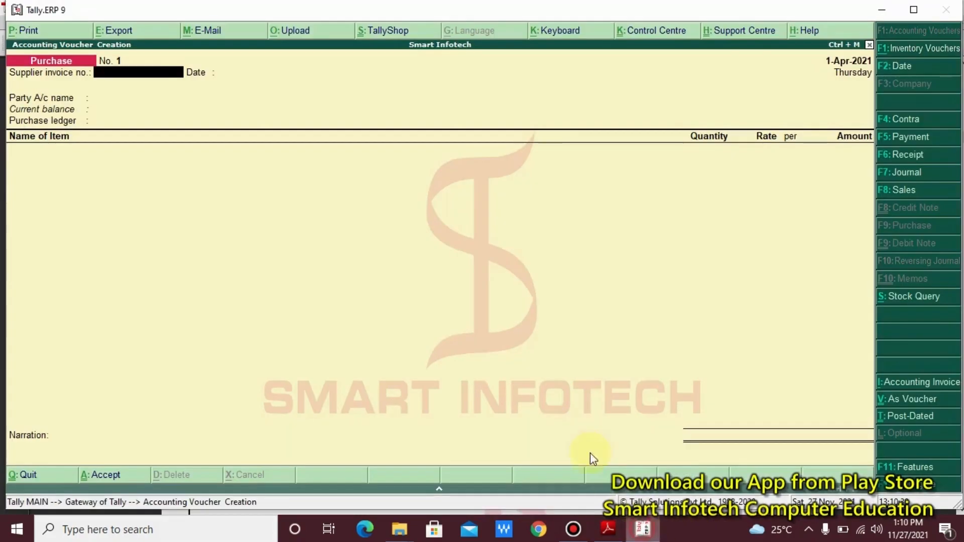
{"action": "left_click", "coordinate": [367, 353]}
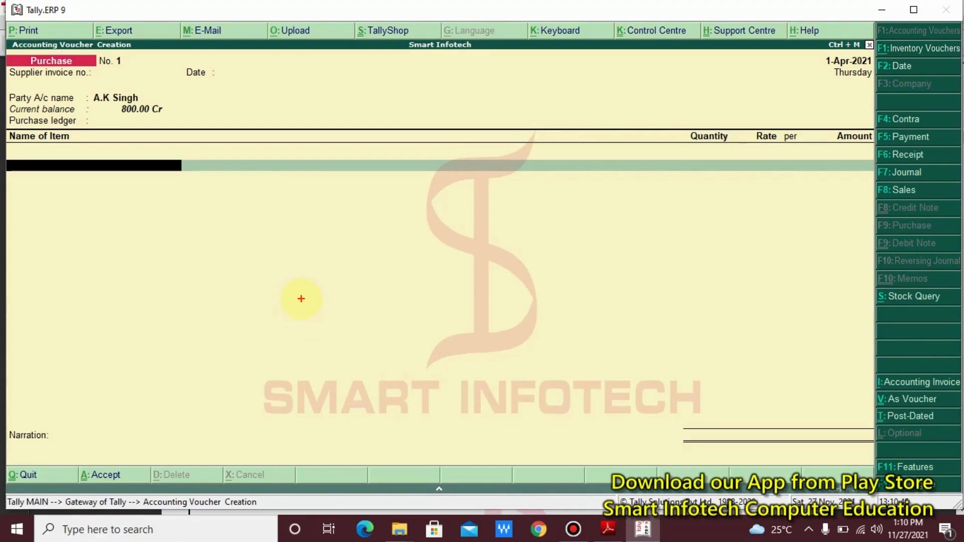
{"action": "type", "text": "Purchas"}
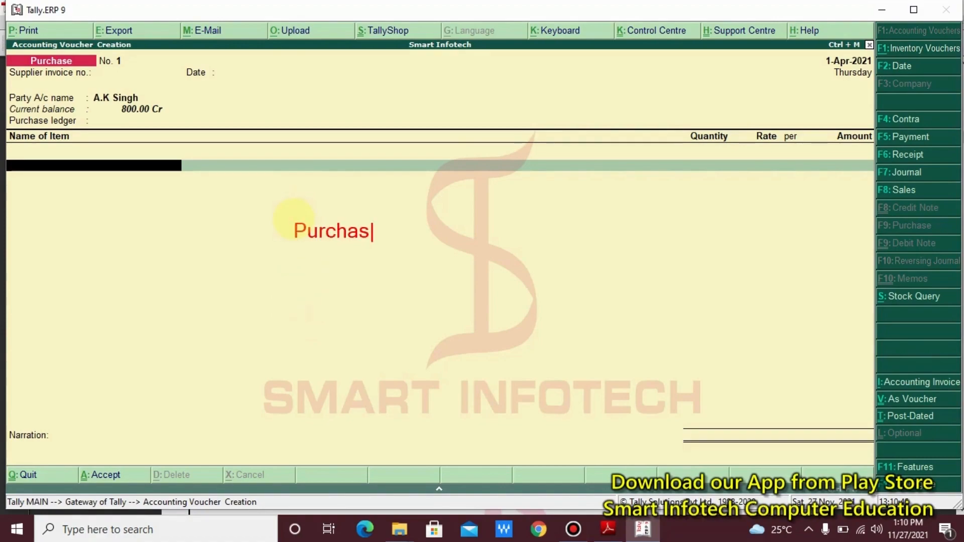
{"action": "type", "text": "e: F9"}
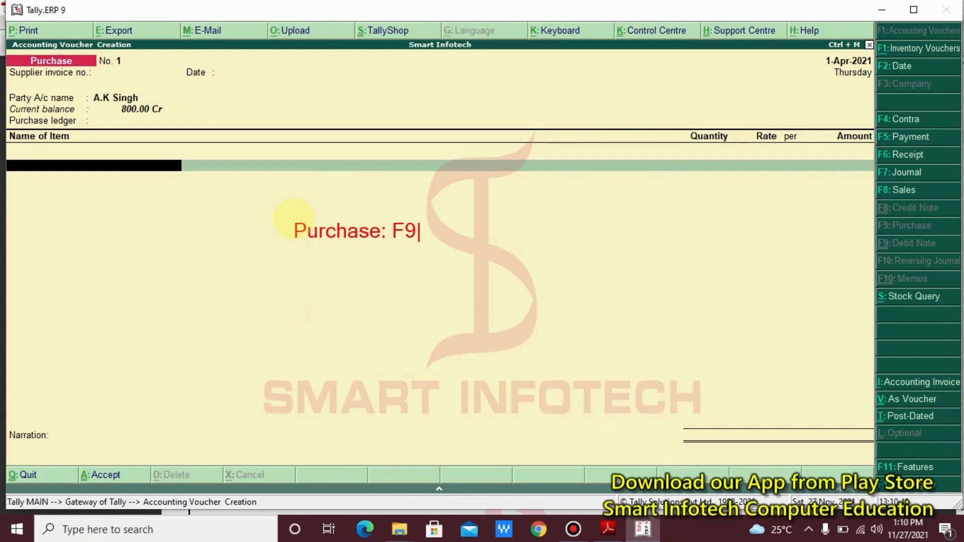
{"action": "key", "text": "Return"}
{"action": "type", "text": "Sales"}
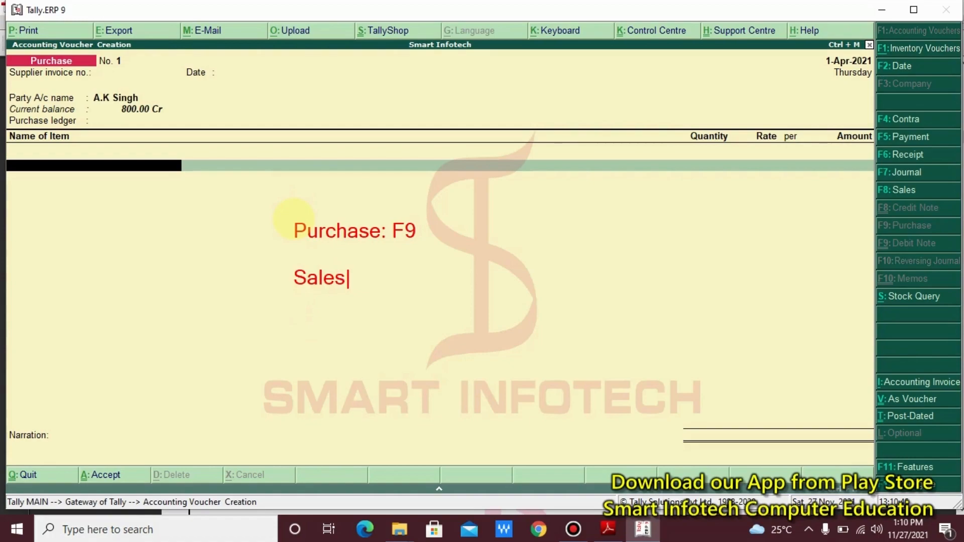
{"action": "type", "text": ": F8"}
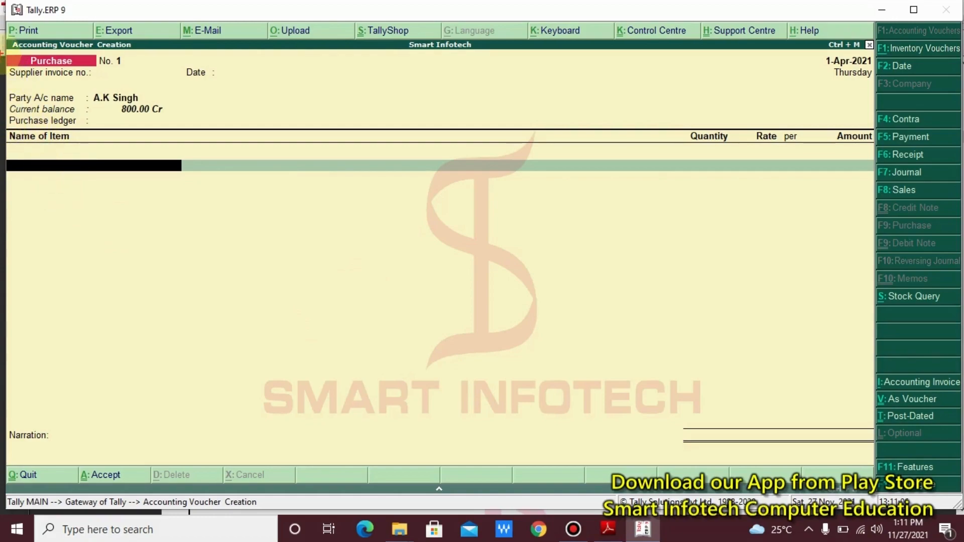
{"action": "left_click_drag", "start_coordinate": [6, 51], "coordinate": [136, 84]}
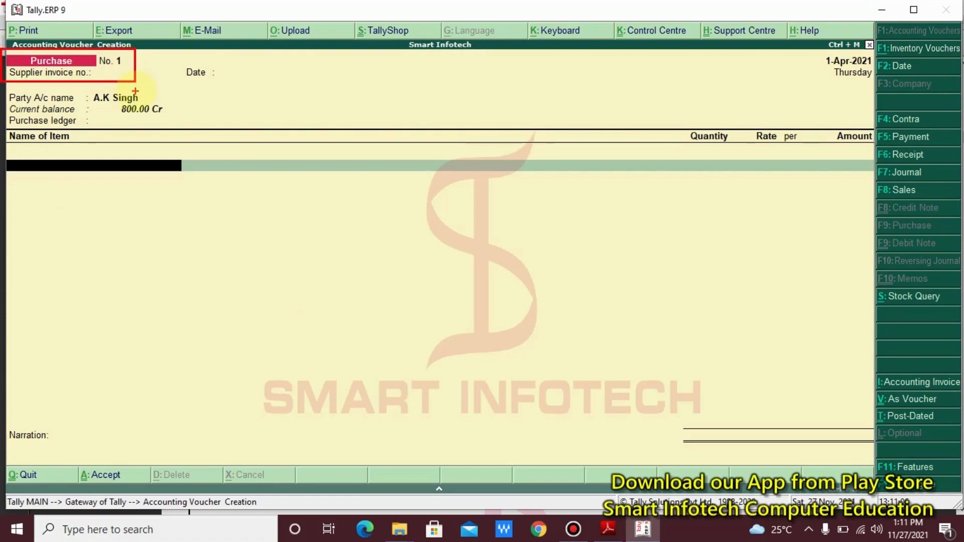
- Quit the unfinished Purchase voucher without saving and open a new voucher
{"action": "key", "text": "Escape"}
{"action": "key", "text": "Escape"}
{"action": "key", "text": "y"}
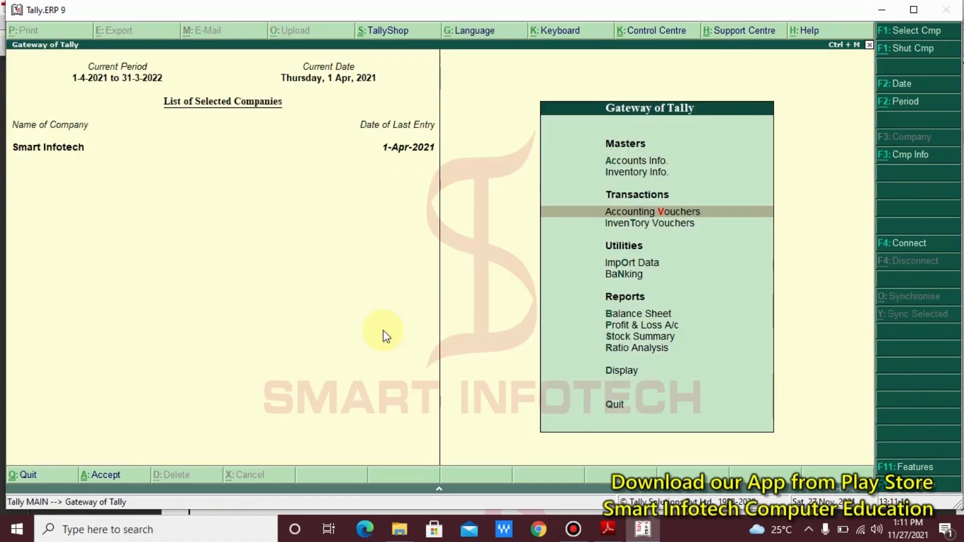
{"action": "key", "text": "Return"}
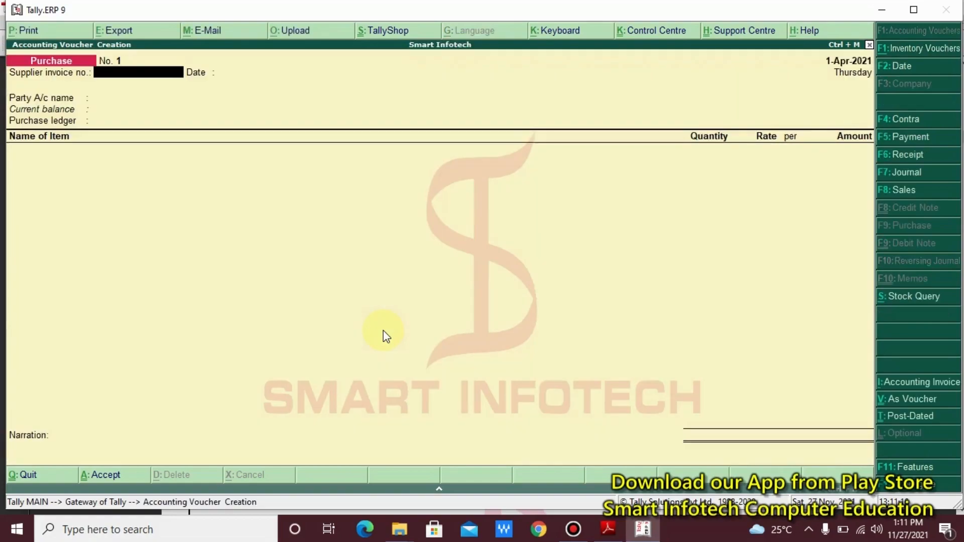
- Cycle the new voucher through Receipt (F6) and Journal (F7) to a Purchase voucher (F9)
{"action": "key", "text": "F6"}
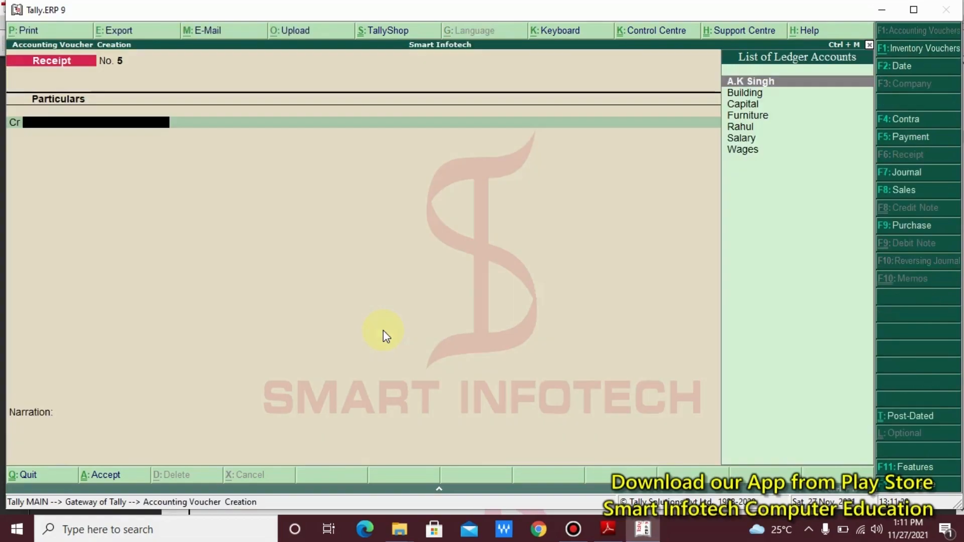
{"action": "key", "text": "F7"}
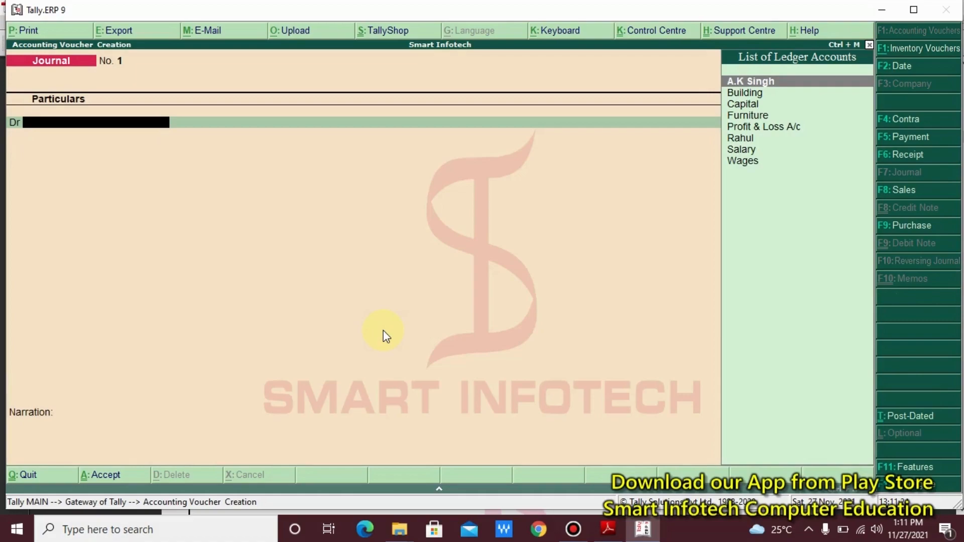
{"action": "key", "text": "F9"}
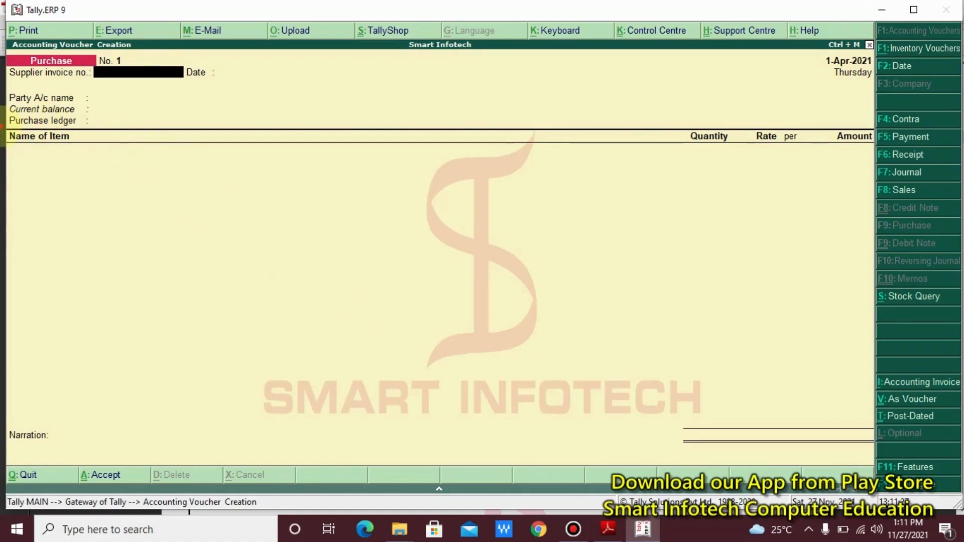
{"action": "mouse_move", "coordinate": [2, 125]}
{"action": "left_mouse_down"}
{"action": "mouse_move", "coordinate": [133, 168]}
{"action": "mouse_move", "coordinate": [716, 189]}
{"action": "mouse_move", "coordinate": [867, 179]}
{"action": "mouse_move", "coordinate": [899, 161]}
{"action": "mouse_move", "coordinate": [877, 157]}
{"action": "left_mouse_up"}
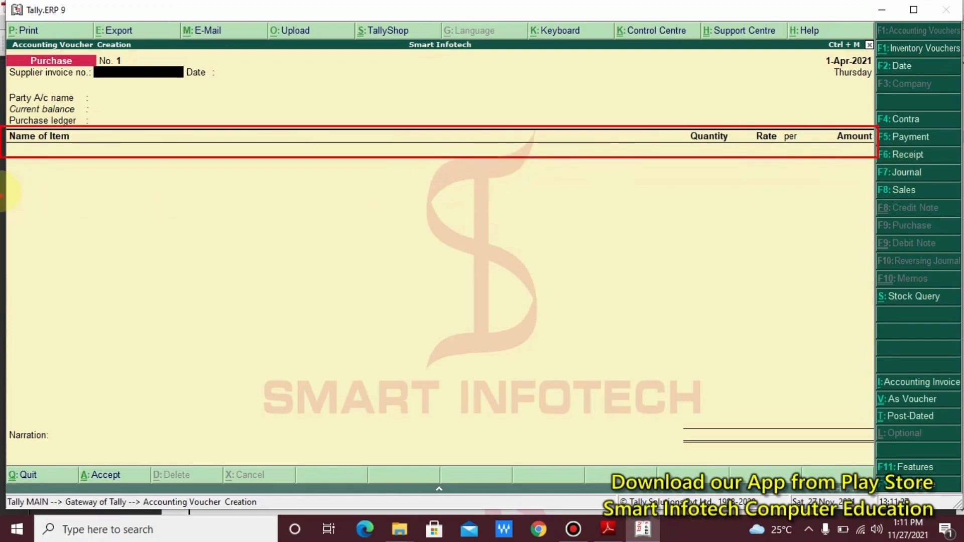
{"action": "left_click_drag", "start_coordinate": [38, 154], "coordinate": [38, 216]}
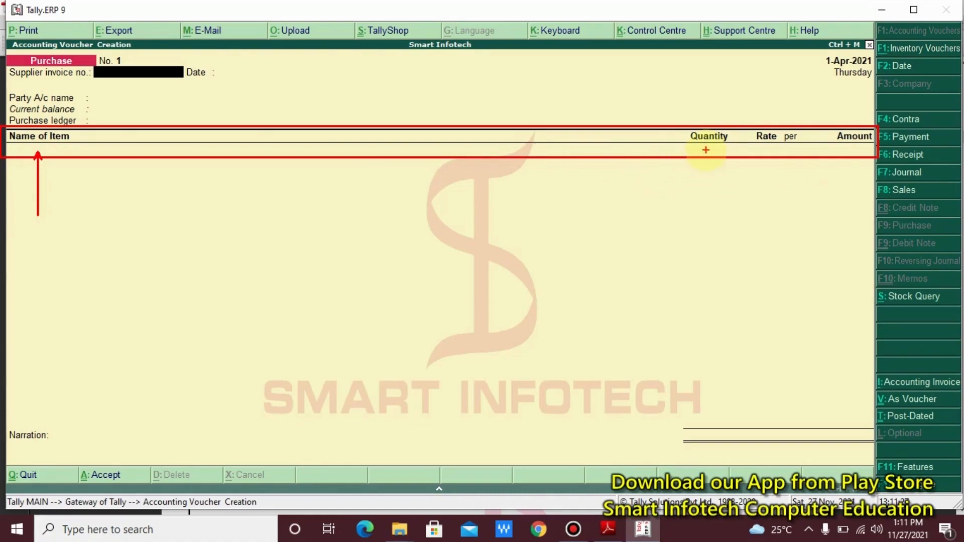
{"action": "left_click_drag", "start_coordinate": [702, 153], "coordinate": [599, 317]}
{"action": "left_click_drag", "start_coordinate": [771, 150], "coordinate": [717, 269]}
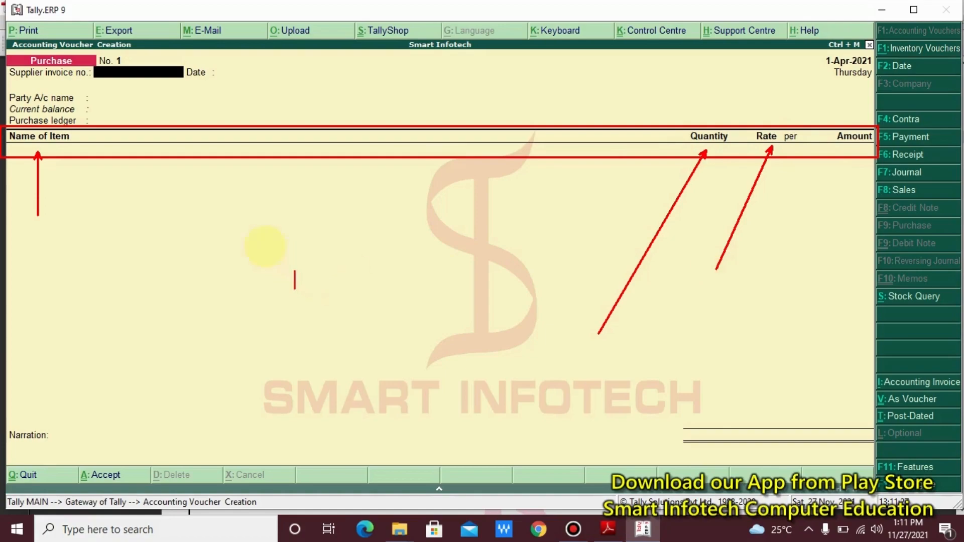
{"action": "type", "text": "Invoice Format"}
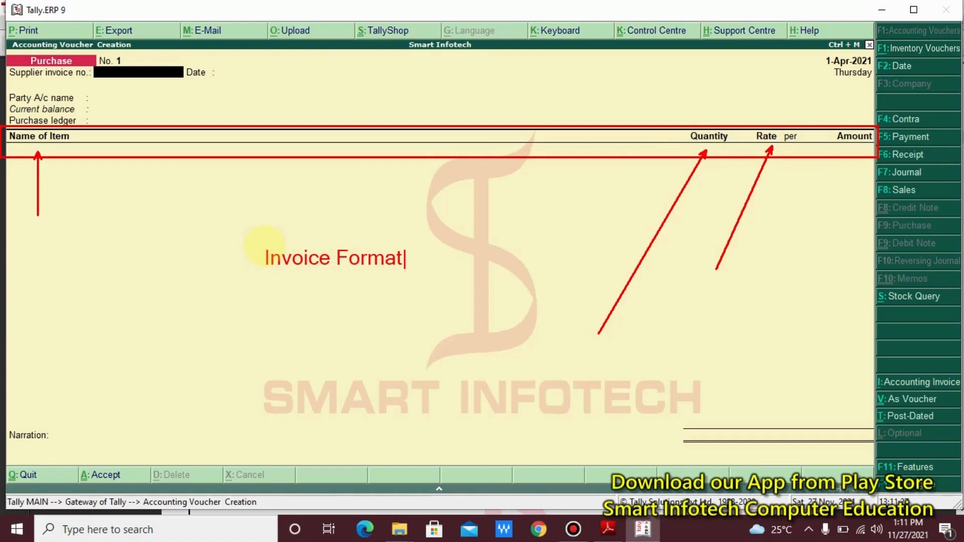
{"action": "key", "text": "Escape"}
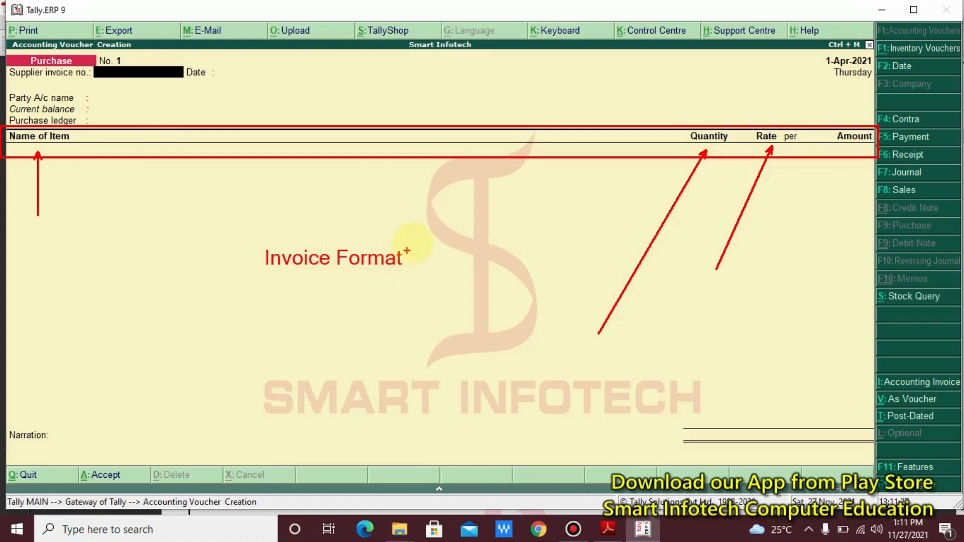
{"action": "mouse_move", "coordinate": [416, 239]}
{"action": "left_mouse_down"}
{"action": "mouse_move", "coordinate": [312, 286]}
{"action": "mouse_move", "coordinate": [250, 289]}
{"action": "left_mouse_up"}
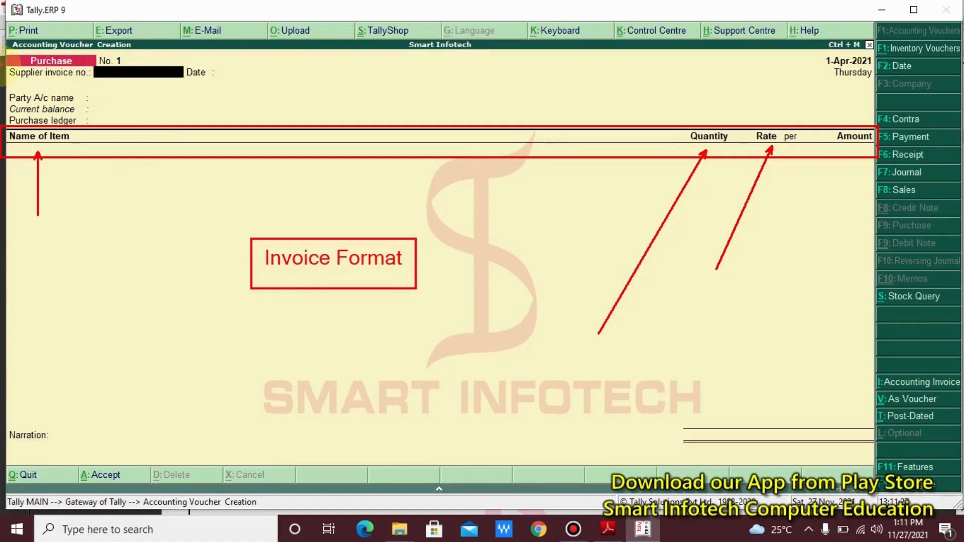
{"action": "mouse_move", "coordinate": [3, 61]}
{"action": "left_mouse_down"}
{"action": "mouse_move", "coordinate": [130, 103]}
{"action": "mouse_move", "coordinate": [262, 85]}
{"action": "left_mouse_up"}
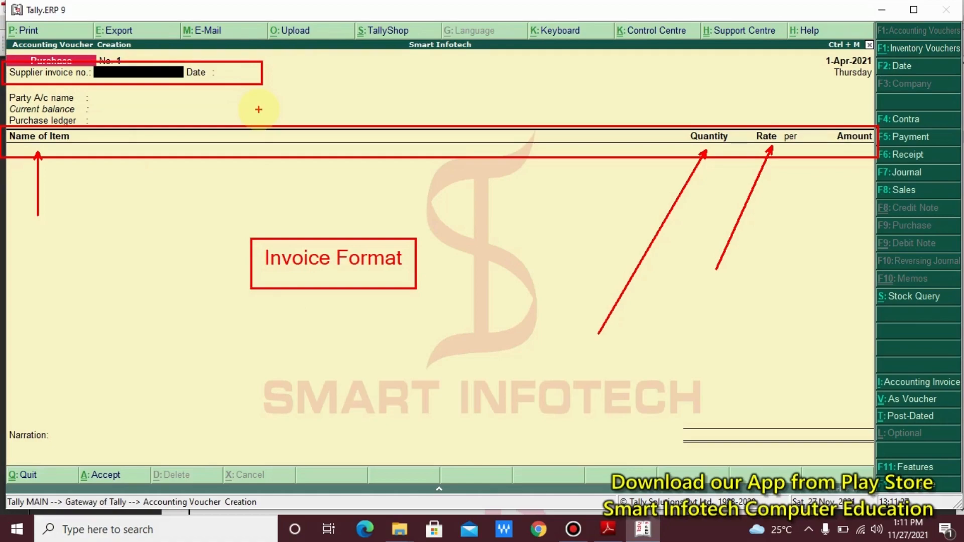
{"action": "key", "text": "Escape"}
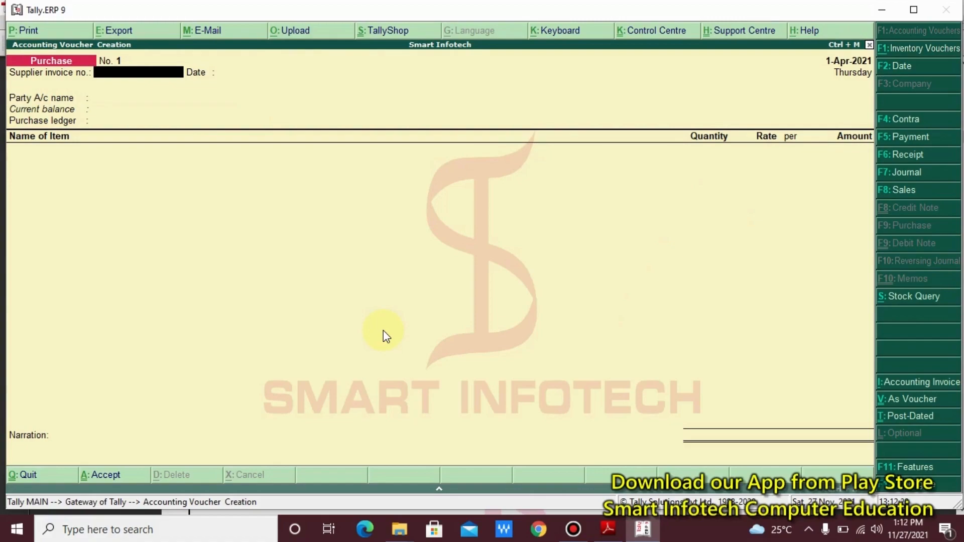
- Switch the Purchase voucher to As Voucher mode with Ctrl+V, highlighting the Particulars, Debit and Credit columns
{"action": "key", "text": "ctrl+v"}
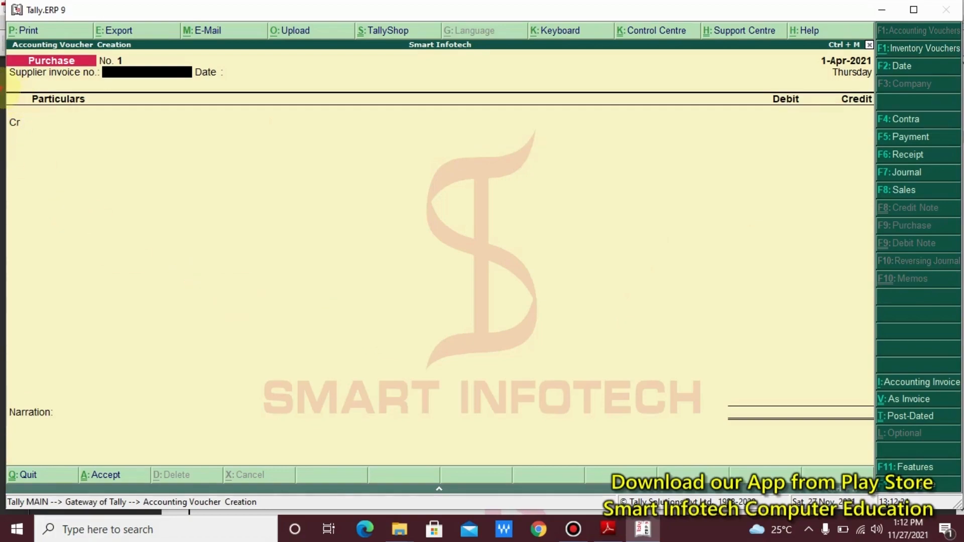
{"action": "mouse_move", "coordinate": [2, 88]}
{"action": "left_mouse_down"}
{"action": "mouse_move", "coordinate": [355, 155]}
{"action": "mouse_move", "coordinate": [937, 160]}
{"action": "mouse_move", "coordinate": [850, 149]}
{"action": "mouse_move", "coordinate": [871, 156]}
{"action": "left_mouse_up"}
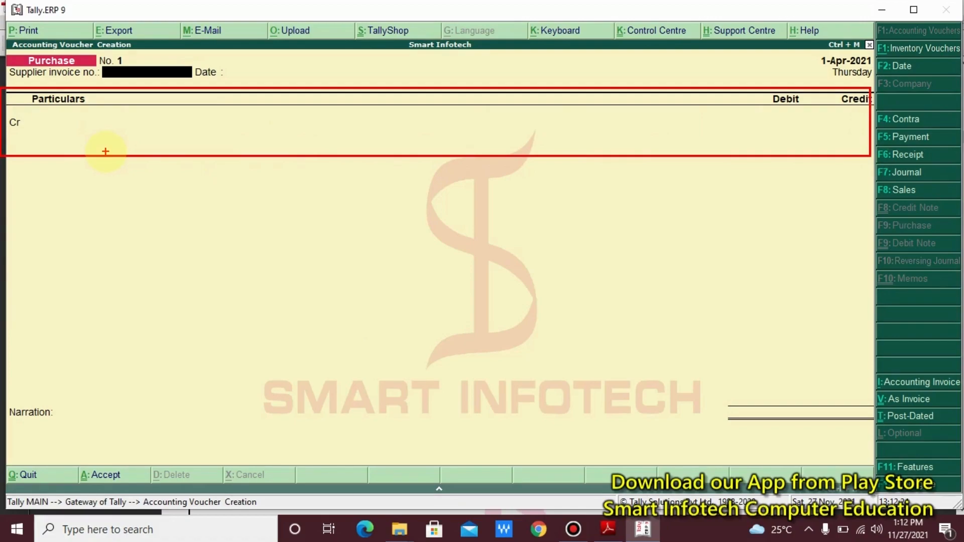
{"action": "key", "text": "Escape"}
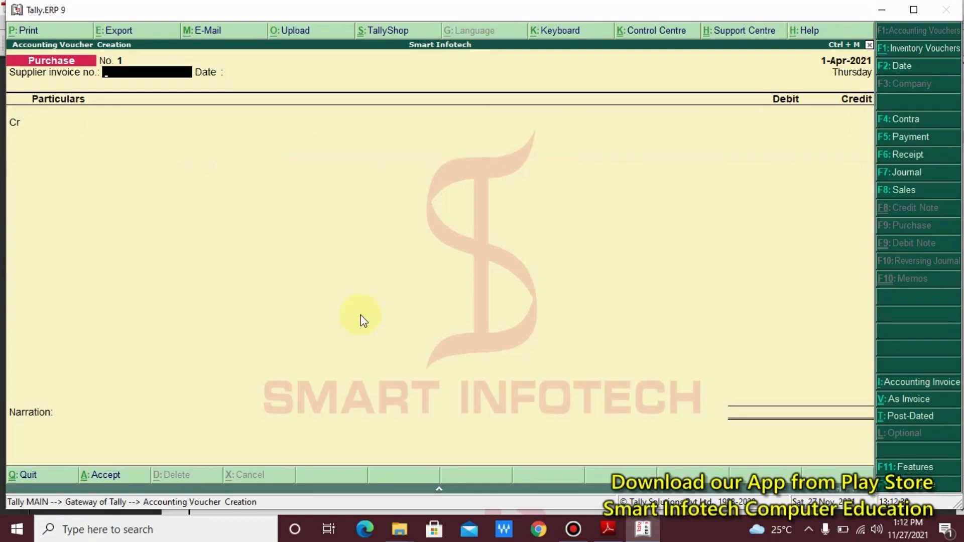
{"action": "key", "text": "alt+Tab"}
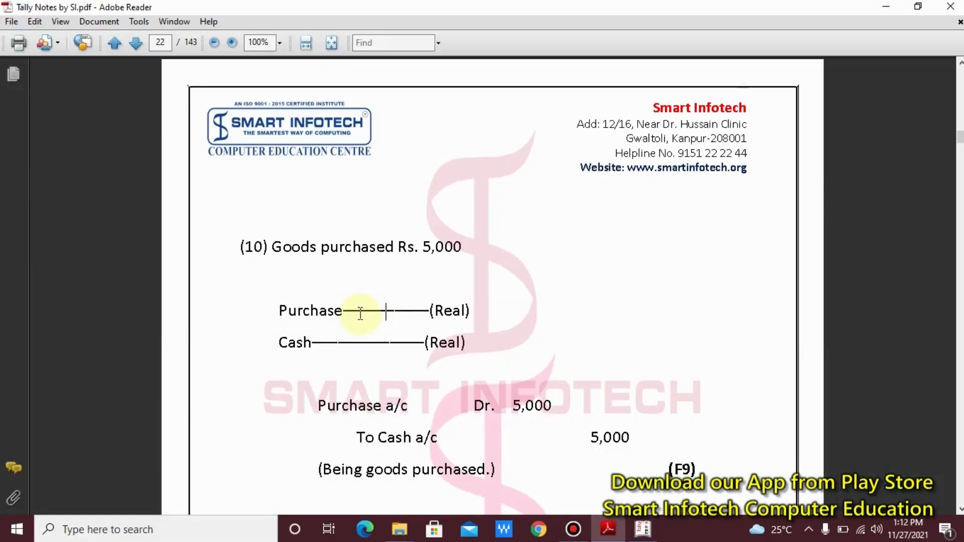
- Scroll to entry (10), Purchase a/c Dr. 5,000 To Cash a/c, and mark up the debit amount
{"action": "scroll", "coordinate": [384, 335], "scroll_direction": "down", "scroll_amount": 3}
{"action": "scroll", "coordinate": [385, 336], "scroll_direction": "down", "scroll_amount": 1}
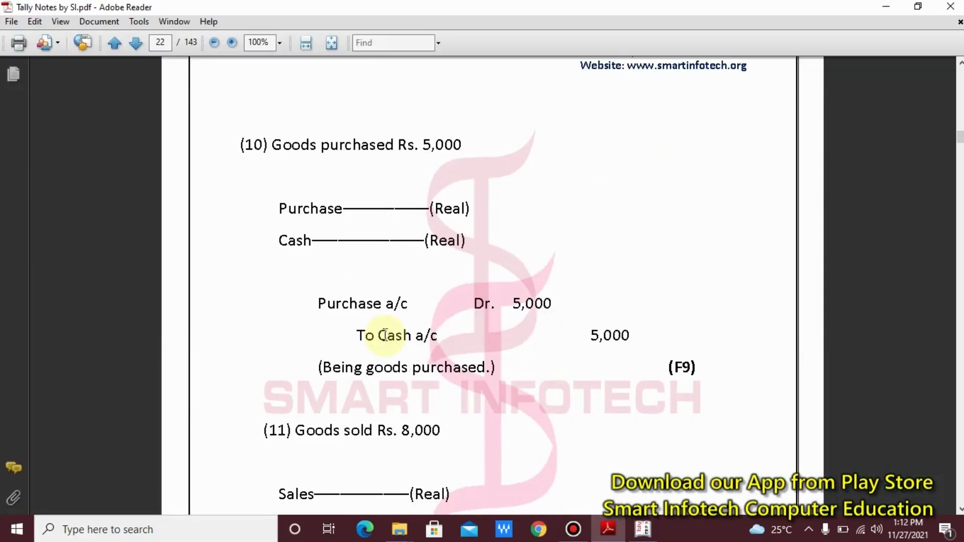
{"action": "left_click_drag", "start_coordinate": [212, 119], "coordinate": [492, 174]}
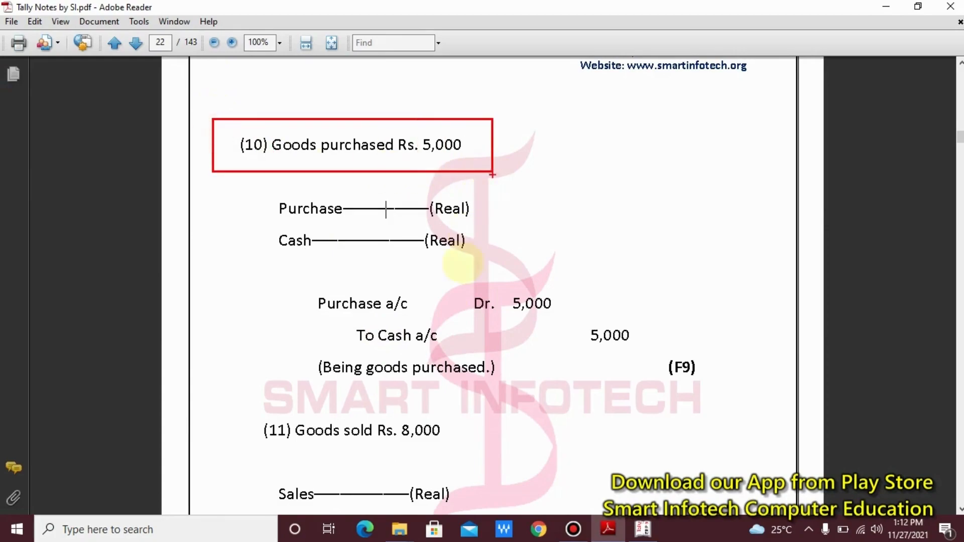
{"action": "left_click_drag", "start_coordinate": [262, 284], "coordinate": [649, 393]}
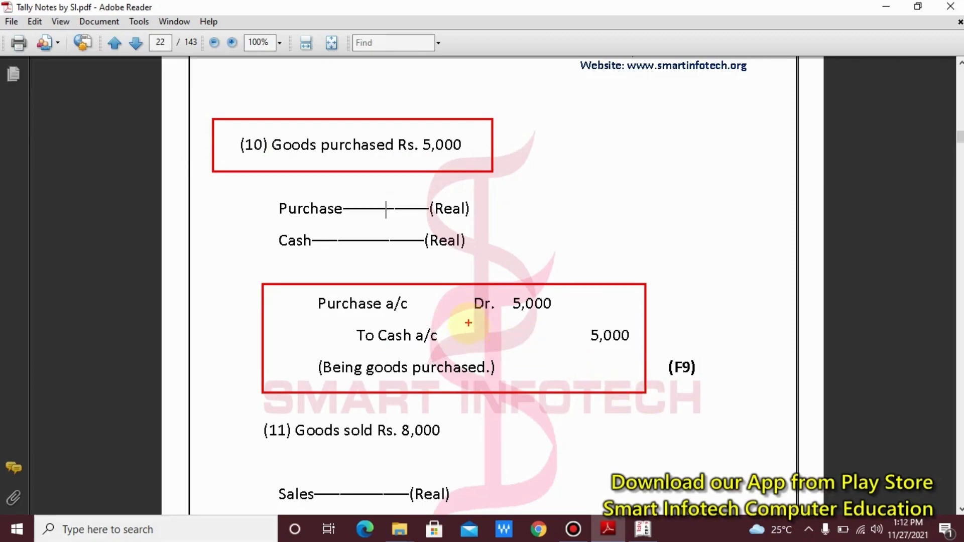
{"action": "left_click_drag", "start_coordinate": [564, 315], "coordinate": [641, 251]}
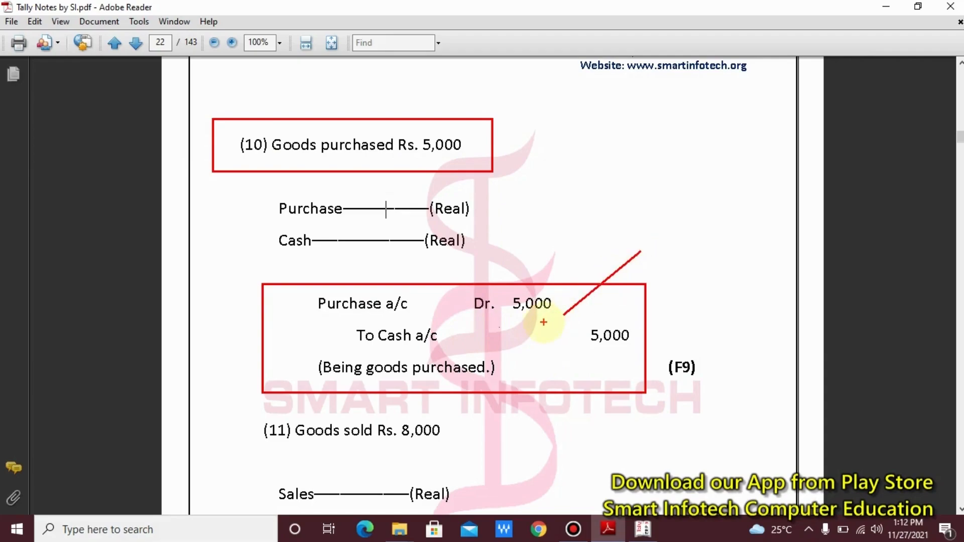
{"action": "key", "text": "Escape"}
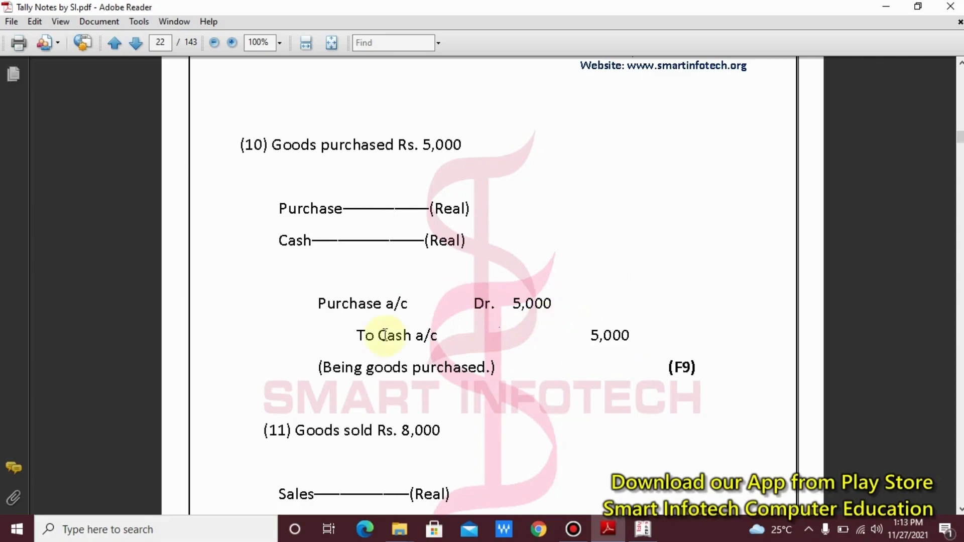
{"action": "key", "text": "alt+Tab"}
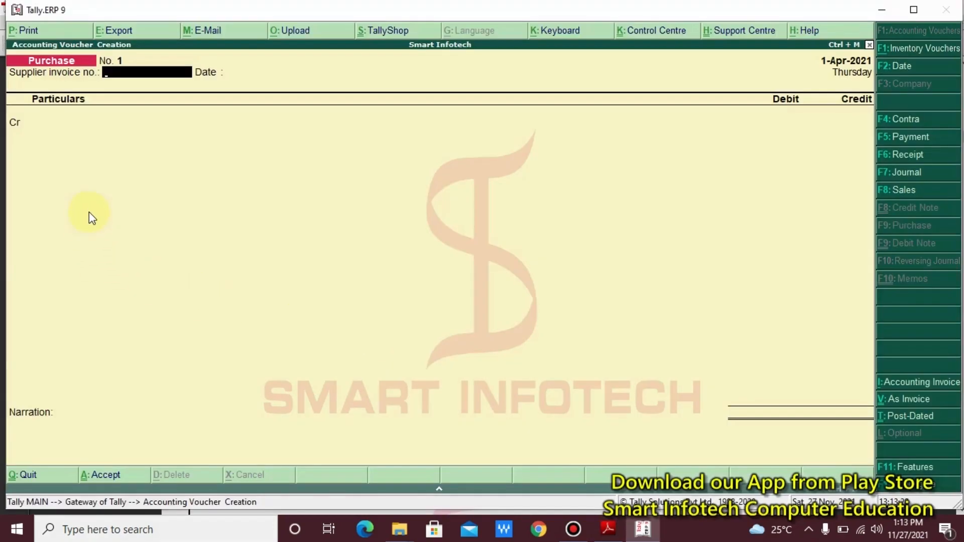
- Switch back to As Invoice mode with Ctrl+V and point out the Name of Item, Quantity and Amount columns
{"action": "key", "text": "ctrl+v"}
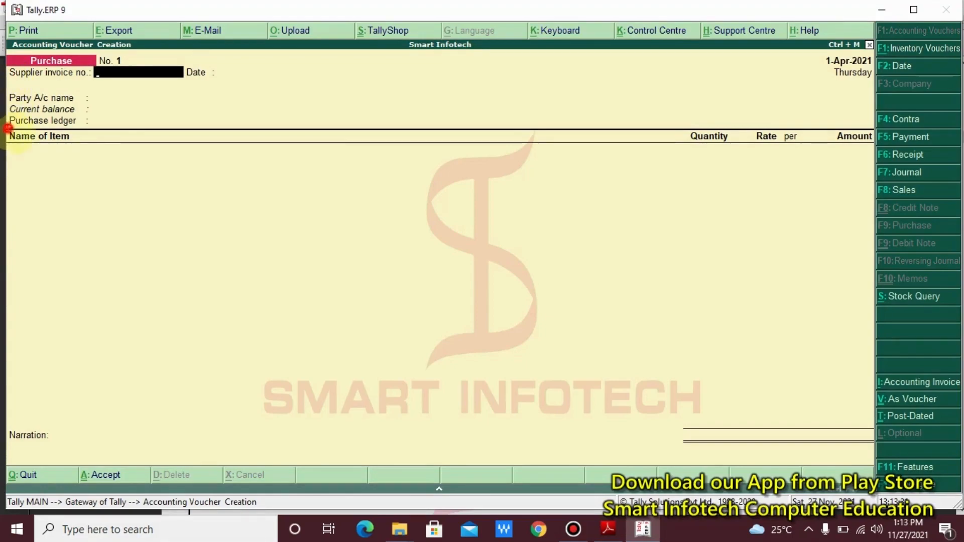
{"action": "mouse_move", "coordinate": [8, 129]}
{"action": "left_mouse_down"}
{"action": "mouse_move", "coordinate": [224, 161]}
{"action": "mouse_move", "coordinate": [877, 162]}
{"action": "left_mouse_up"}
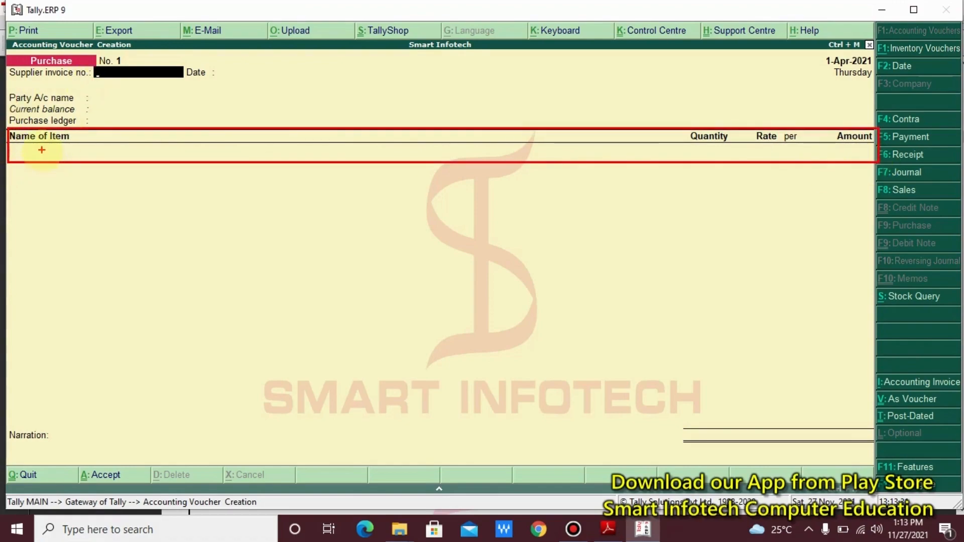
{"action": "left_click_drag", "start_coordinate": [44, 151], "coordinate": [120, 331]}
{"action": "left_click_drag", "start_coordinate": [706, 155], "coordinate": [615, 346]}
{"action": "mouse_move", "coordinate": [818, 107]}
{"action": "left_mouse_down"}
{"action": "mouse_move", "coordinate": [860, 184]}
{"action": "mouse_move", "coordinate": [904, 235]}
{"action": "left_mouse_up"}
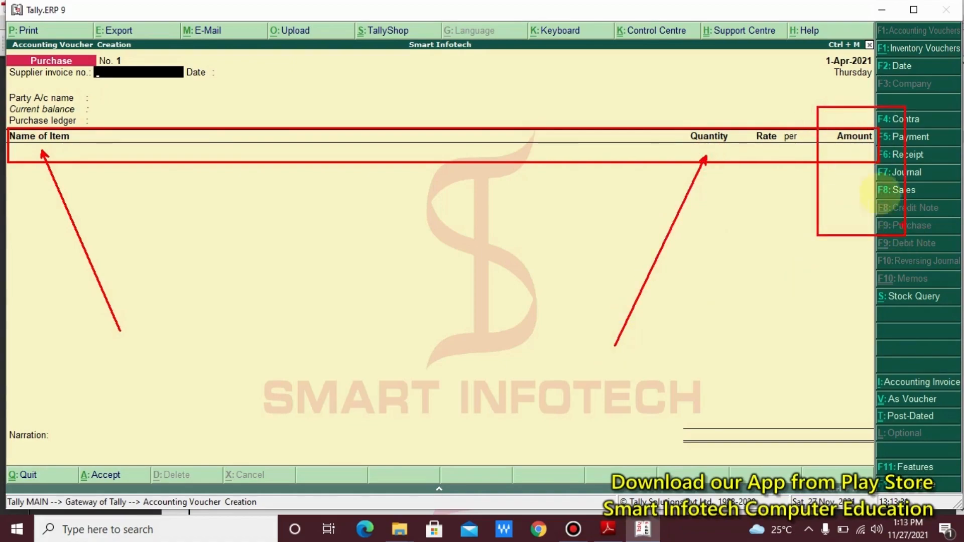
{"action": "left_click_drag", "start_coordinate": [857, 149], "coordinate": [768, 225]}
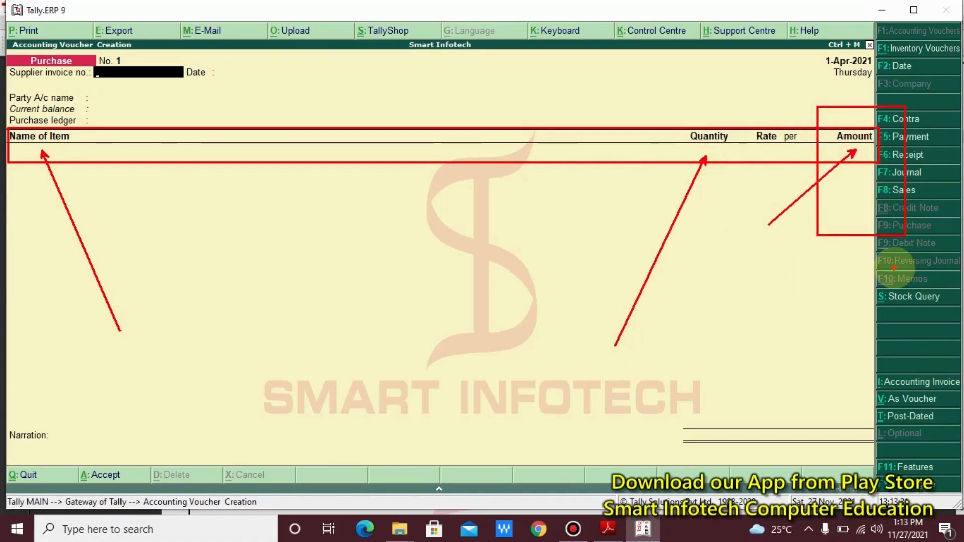
{"action": "key", "text": "Escape"}
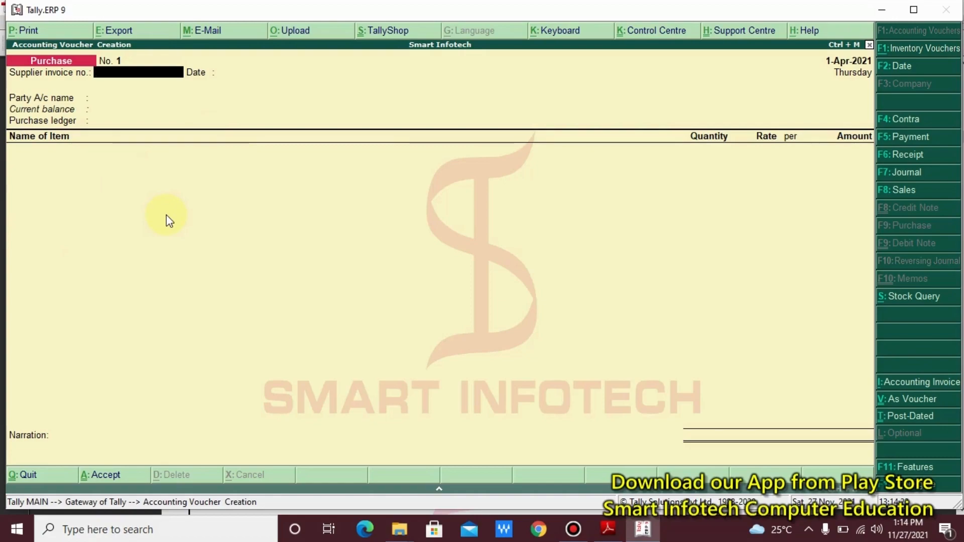
{"action": "key", "text": "Escape"}
{"action": "key", "text": "y"}
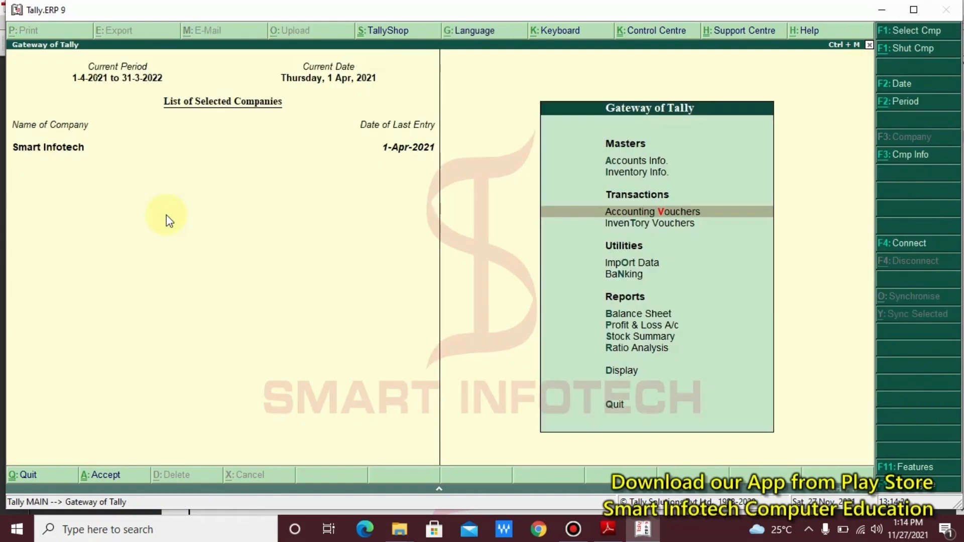
{"action": "key", "text": "Return"}
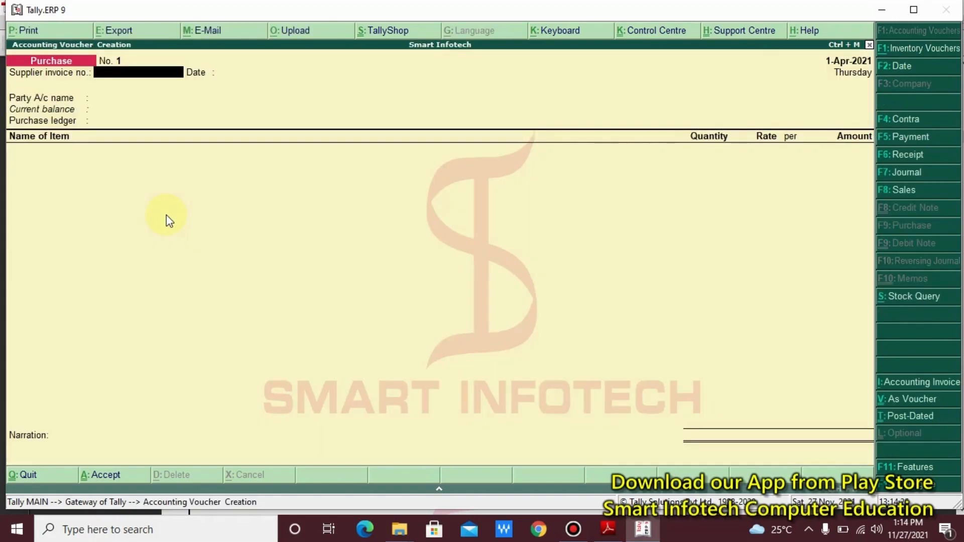
{"action": "key", "text": "F4"}
{"action": "key", "text": "F5"}
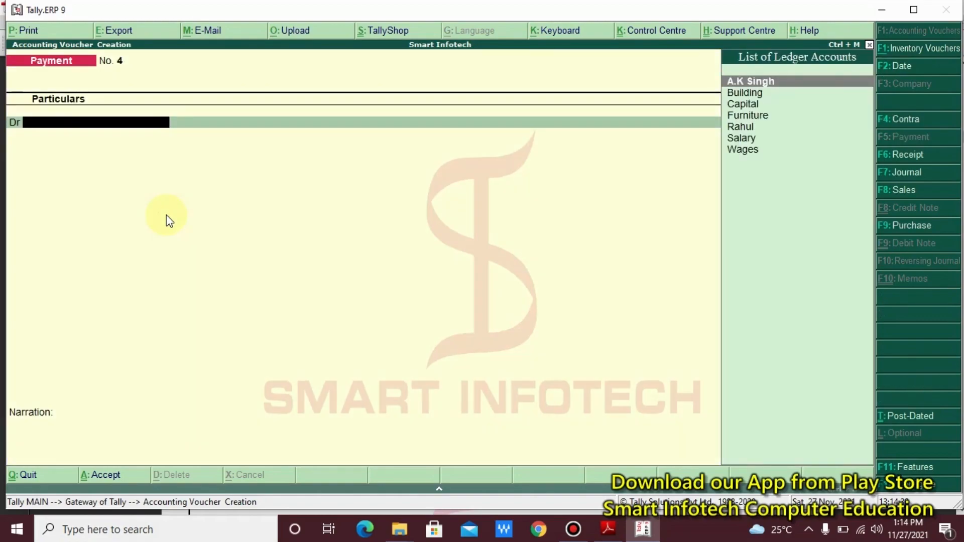
{"action": "key", "text": "F9"}
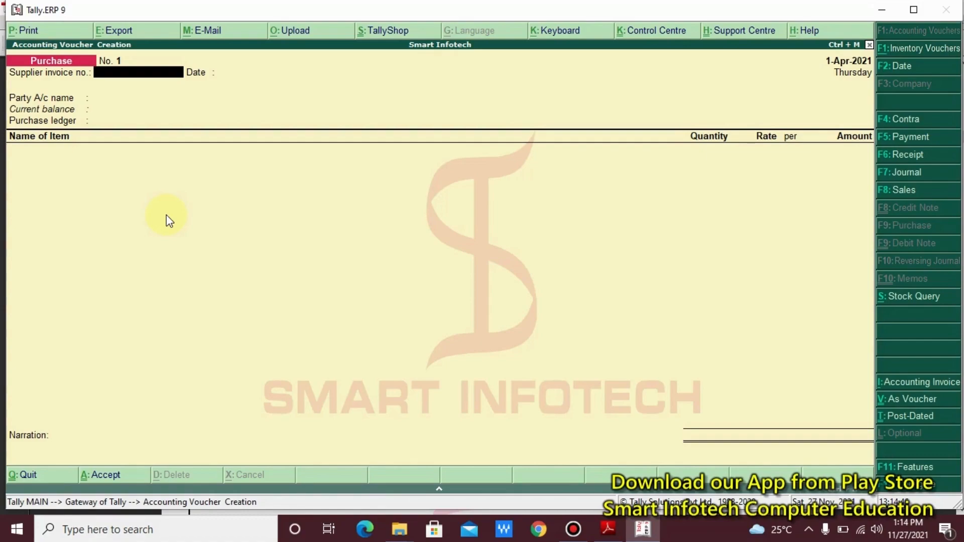
{"action": "key", "text": "ctrl+v"}
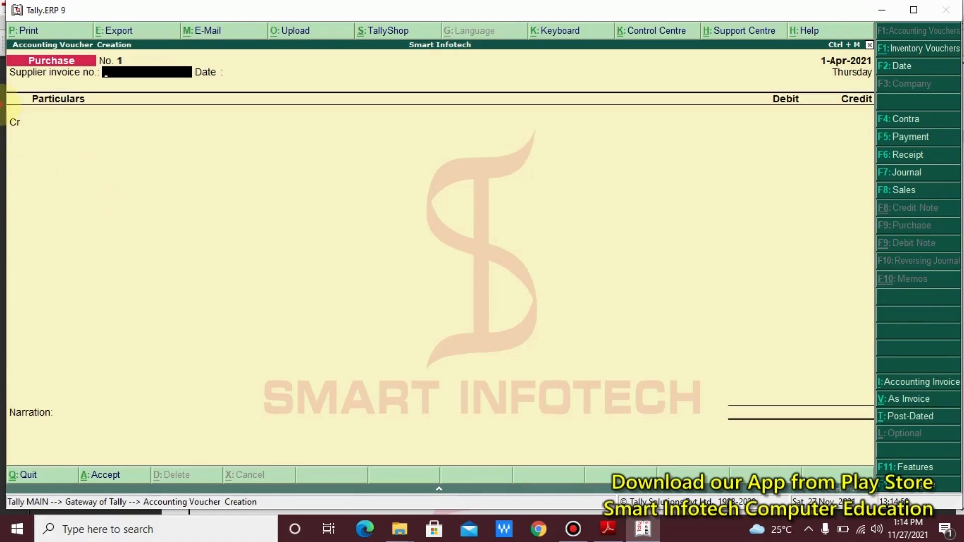
{"action": "mouse_move", "coordinate": [2, 98]}
{"action": "left_mouse_down"}
{"action": "mouse_move", "coordinate": [86, 147]}
{"action": "mouse_move", "coordinate": [117, 151]}
{"action": "left_mouse_up"}
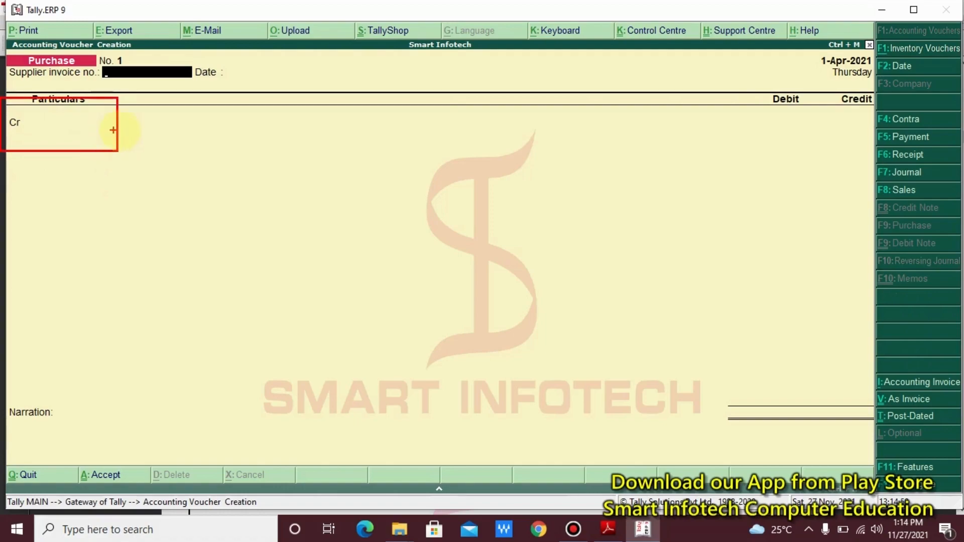
{"action": "mouse_move", "coordinate": [699, 87]}
{"action": "left_mouse_down"}
{"action": "mouse_move", "coordinate": [850, 151]}
{"action": "mouse_move", "coordinate": [932, 167]}
{"action": "left_mouse_up"}
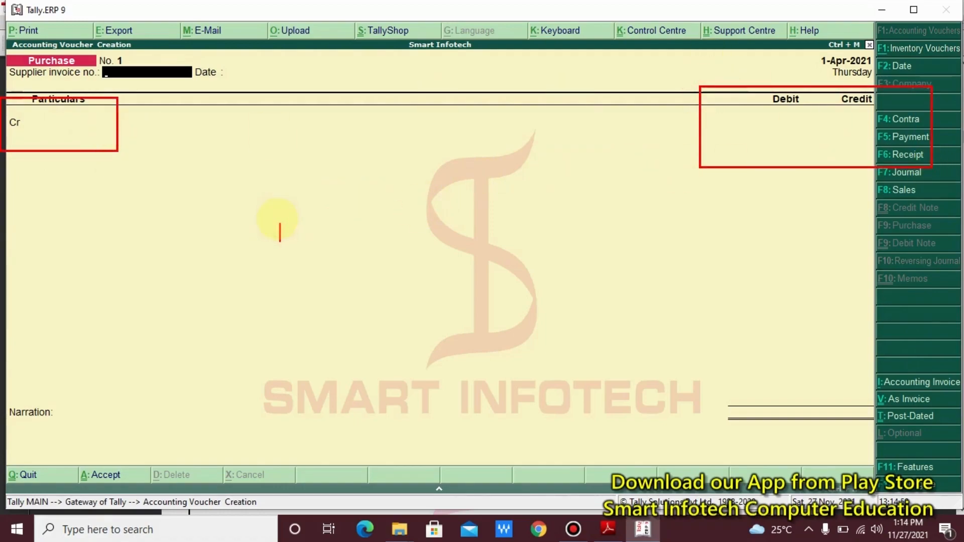
{"action": "type", "text": "Voucher Forma"}
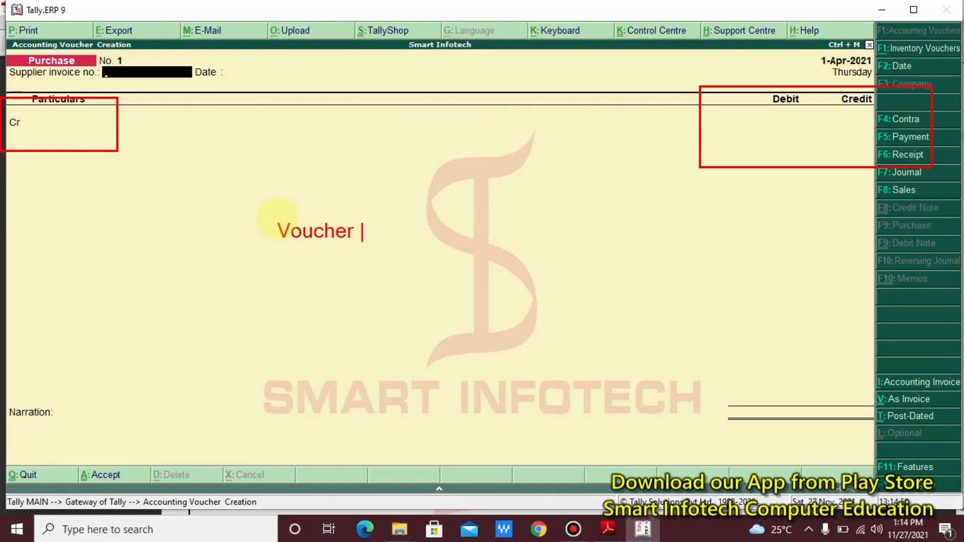
{"action": "type", "text": "t"}
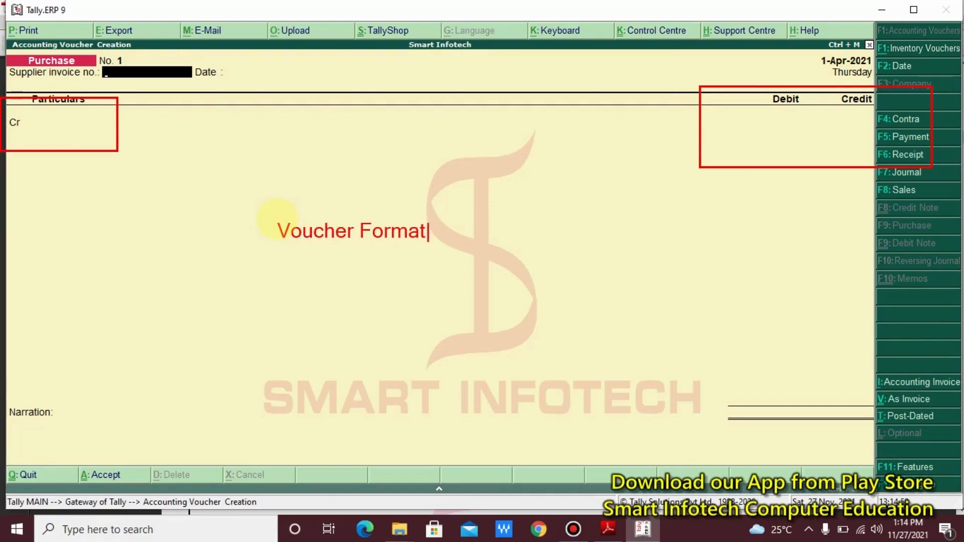
{"action": "key", "text": "Escape"}
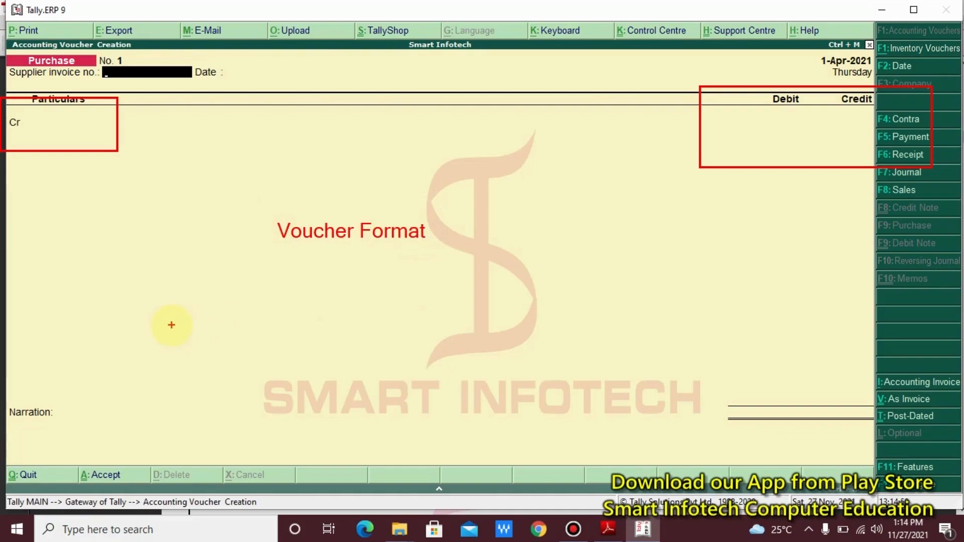
{"action": "key", "text": "Escape"}
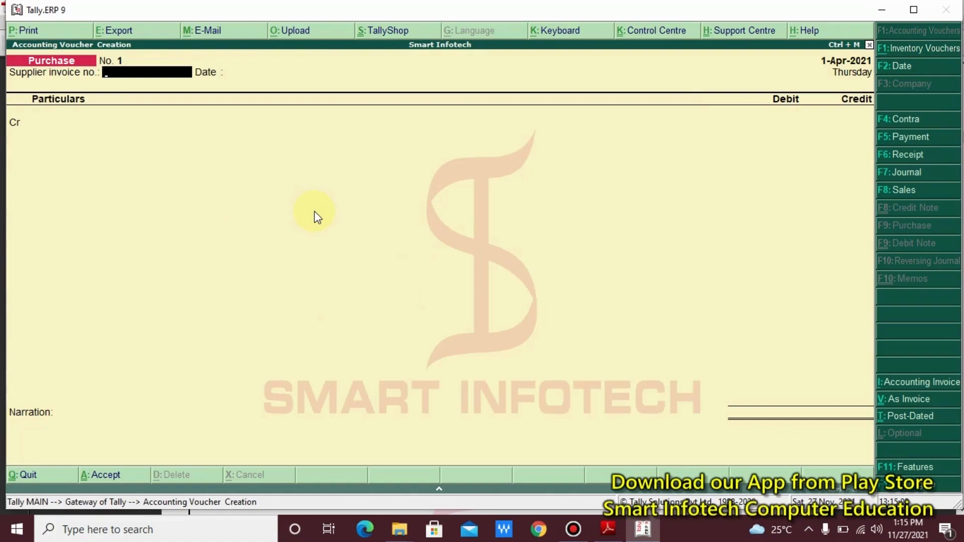
{"action": "key", "text": "ctrl+v"}
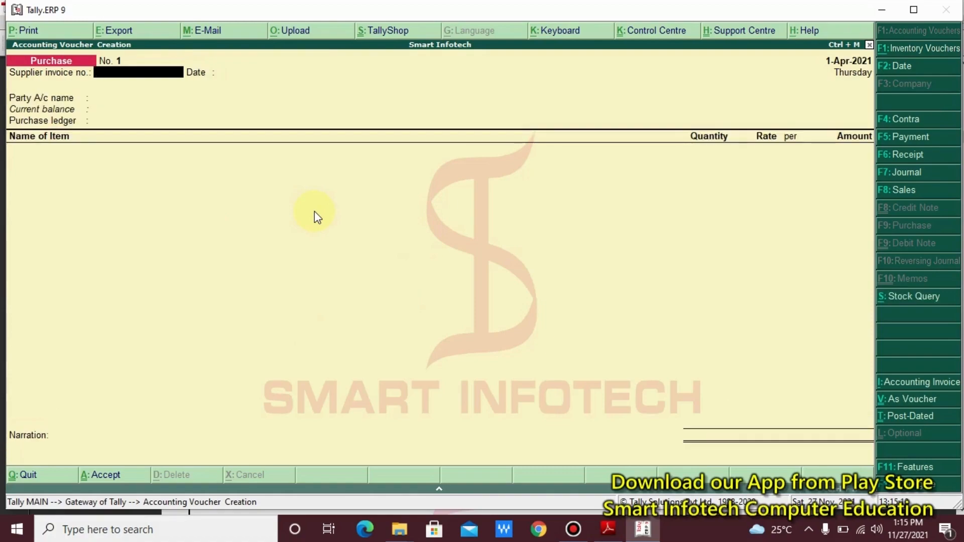
{"action": "key", "text": "ctrl+v"}
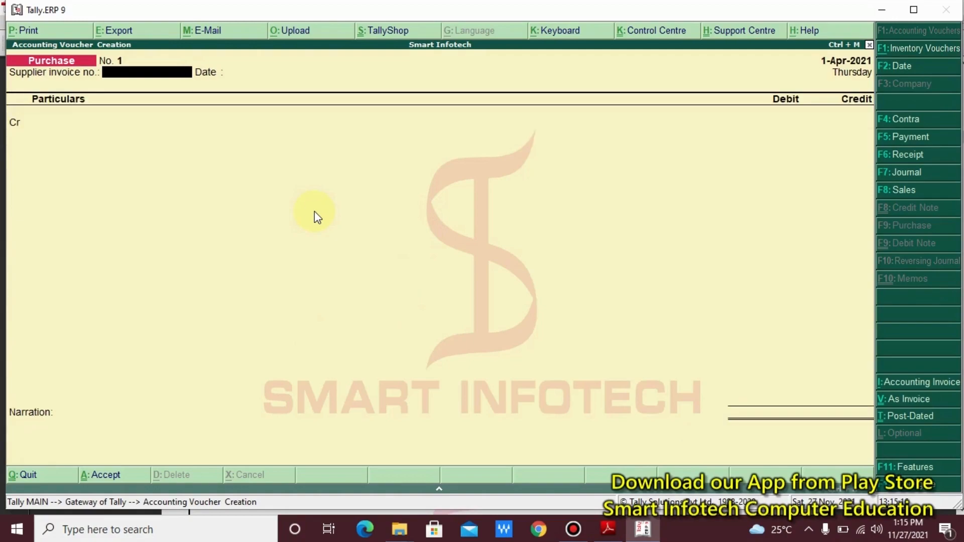
{"action": "key", "text": "F8"}
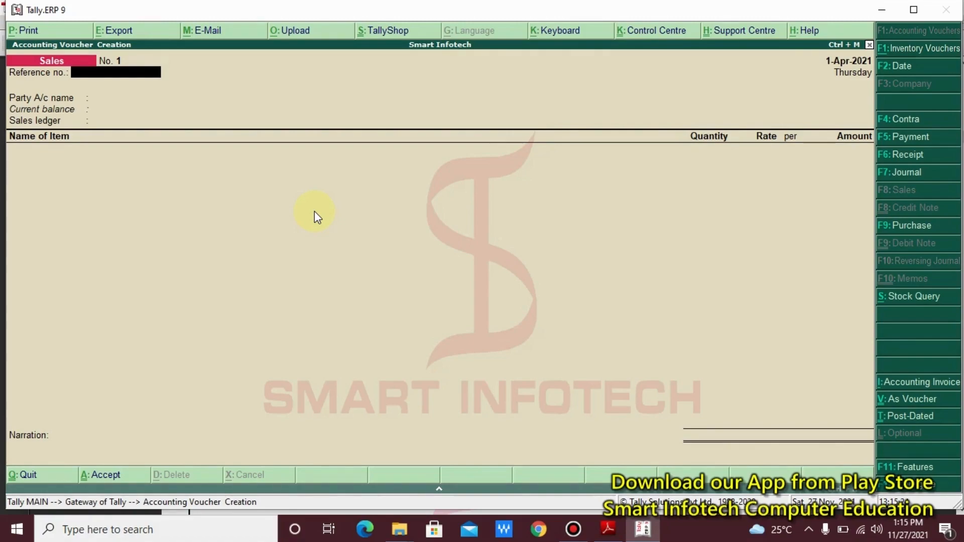
{"action": "key", "text": "ctrl+v"}
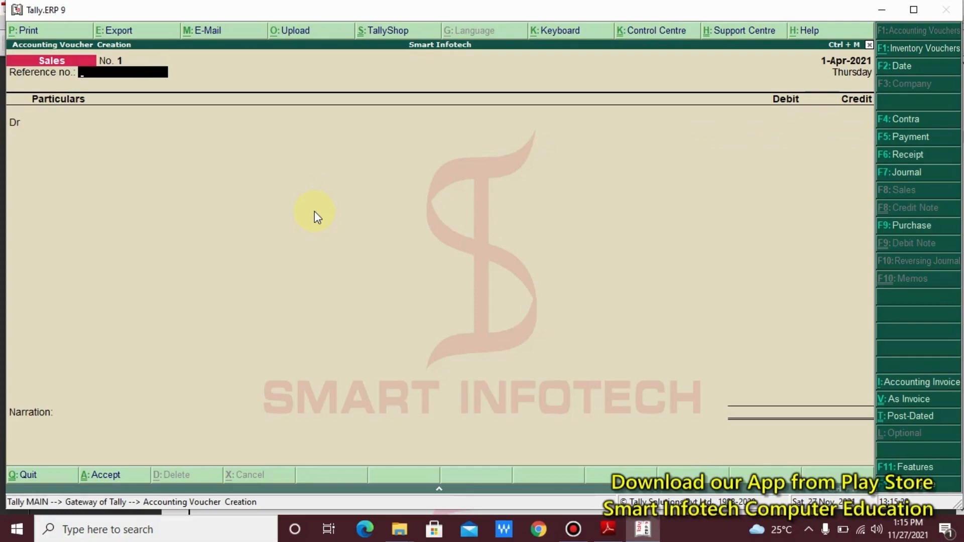
{"action": "key", "text": "F9"}
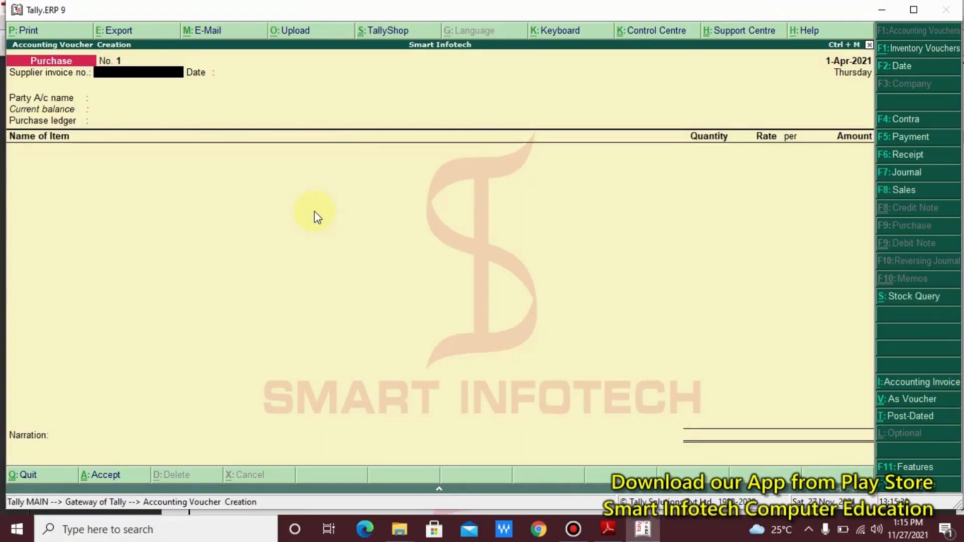
{"action": "key", "text": "ctrl+v"}
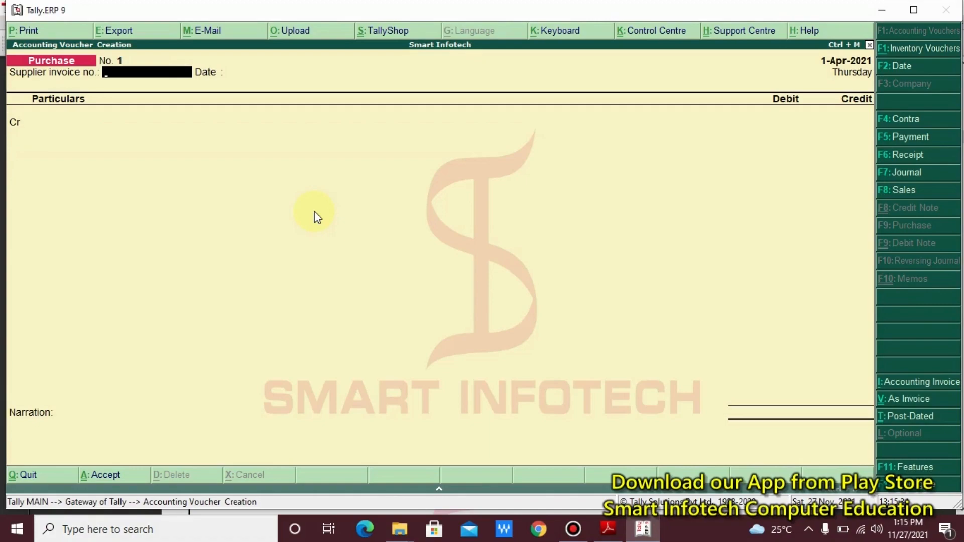
- Enter supplier invoice number 01 and keep the 1-Apr-2021 voucher date
{"action": "key", "text": "alt+Tab"}
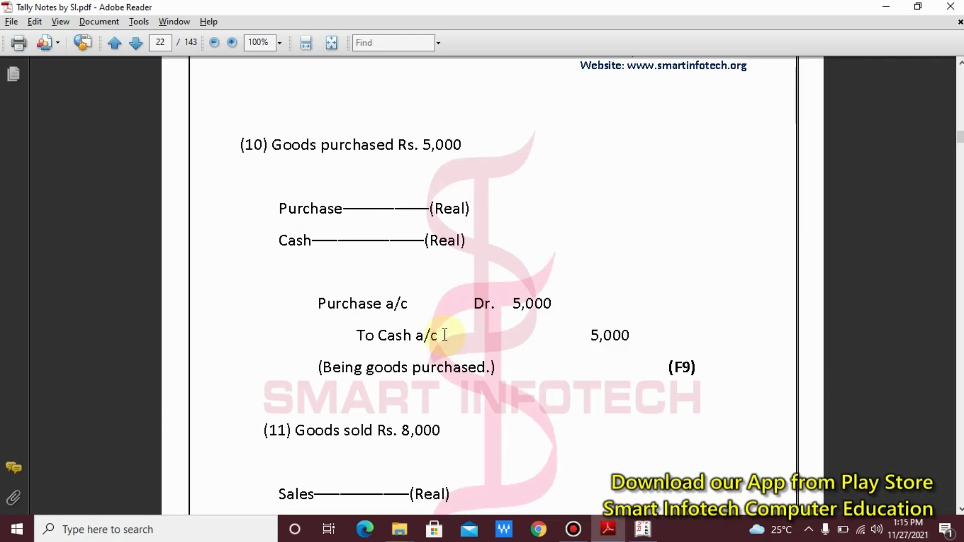
{"action": "key", "text": "alt+Tab"}
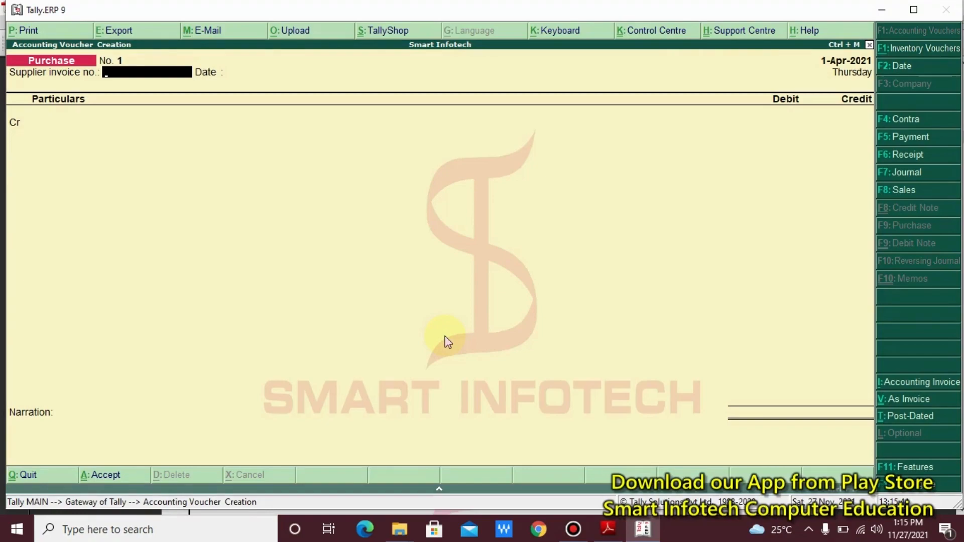
{"action": "type", "text": "01"}
{"action": "key", "text": "Return"}
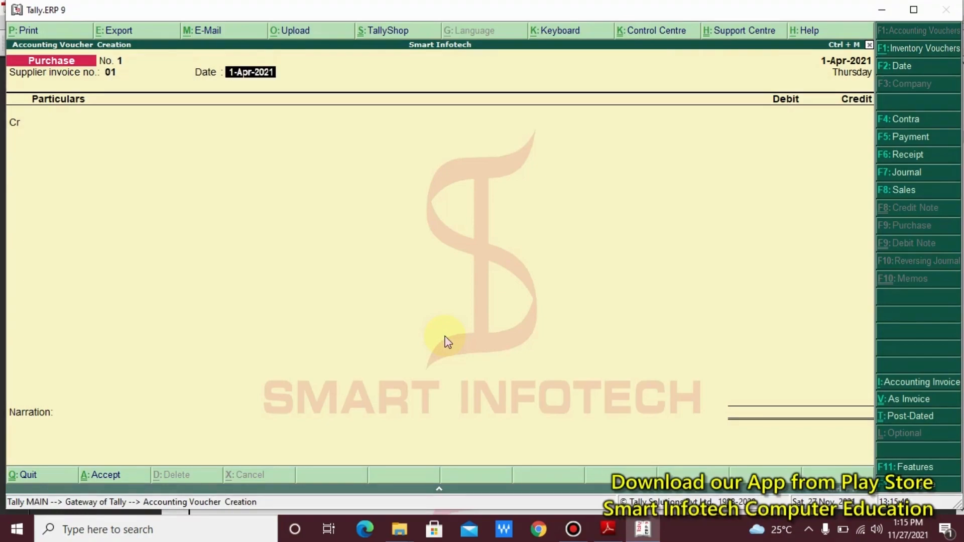
{"action": "key", "text": "Return"}
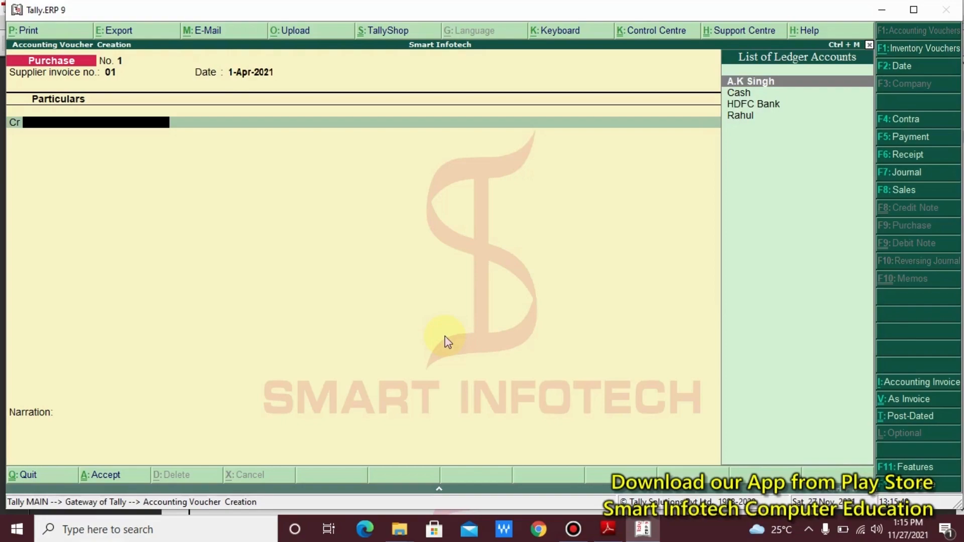
- Credit Cash with 5,000 on the purchase voucher
{"action": "key", "text": "Down"}
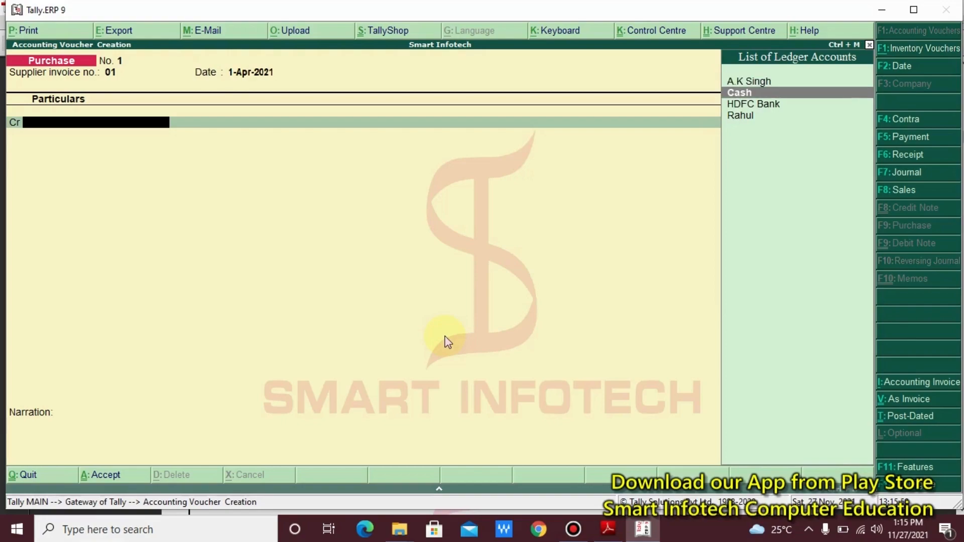
{"action": "key", "text": "Return"}
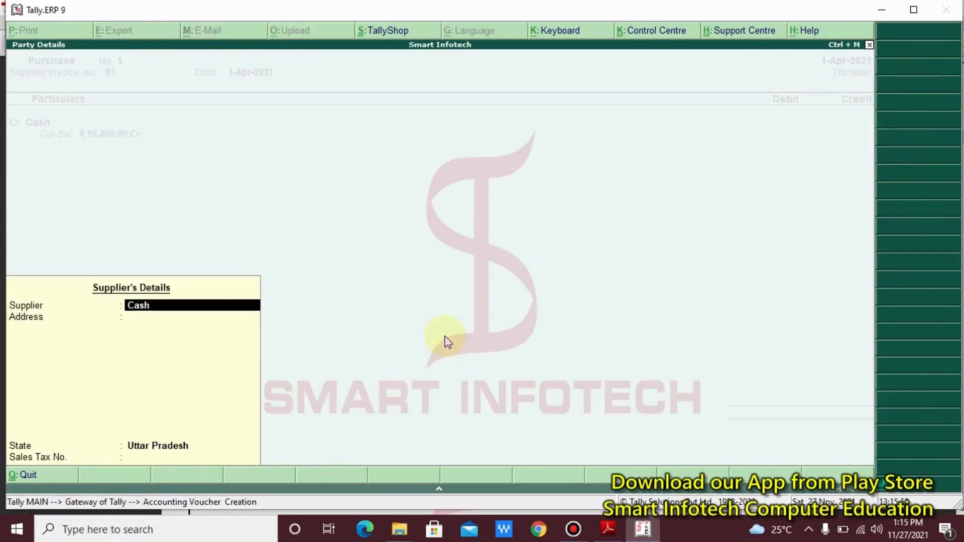
{"action": "key", "text": "Return"}
{"action": "key", "text": "Return"}
{"action": "key", "text": "Return"}
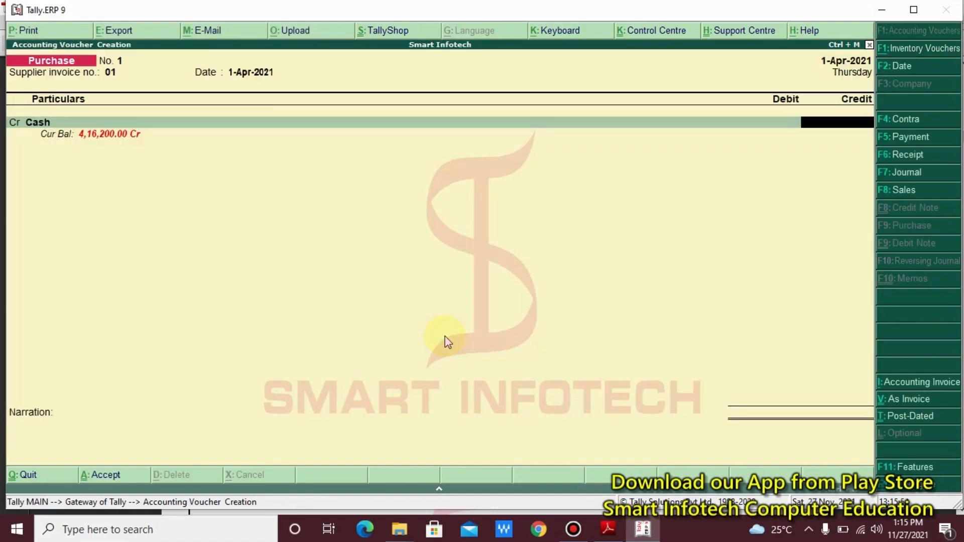
{"action": "type", "text": "5000"}
{"action": "key", "text": "Return"}
{"action": "key", "text": "Return"}
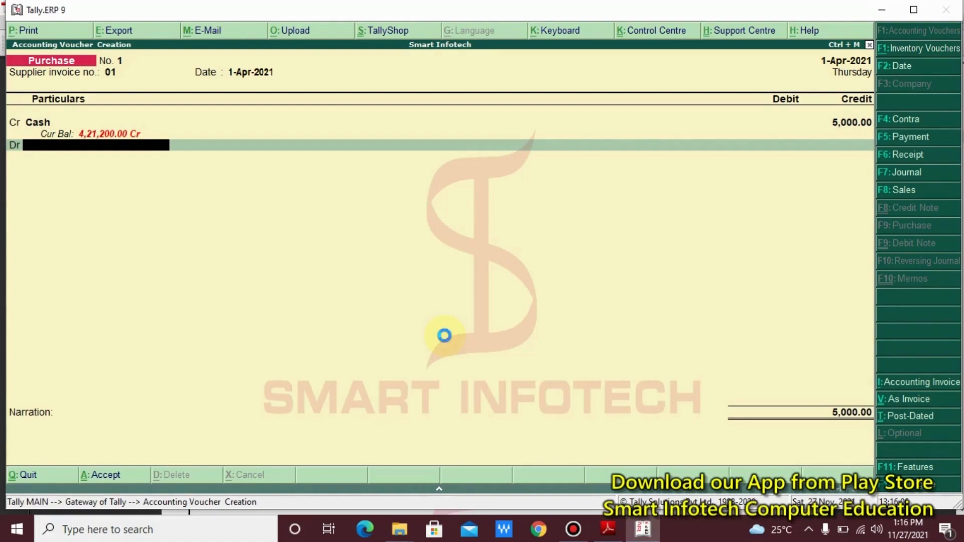
- Create a 'Purchase' ledger under Purchase Accounts, keeping inventory values affected and type Not Applicable
{"action": "key", "text": "alt+c"}
{"action": "type", "text": "Purchase"}
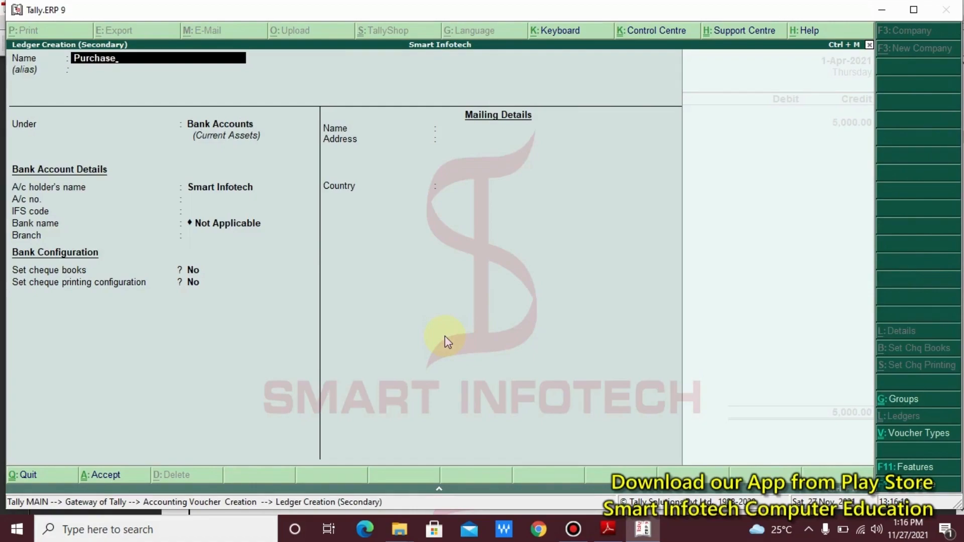
{"action": "key", "text": "Return"}
{"action": "key", "text": "Return"}
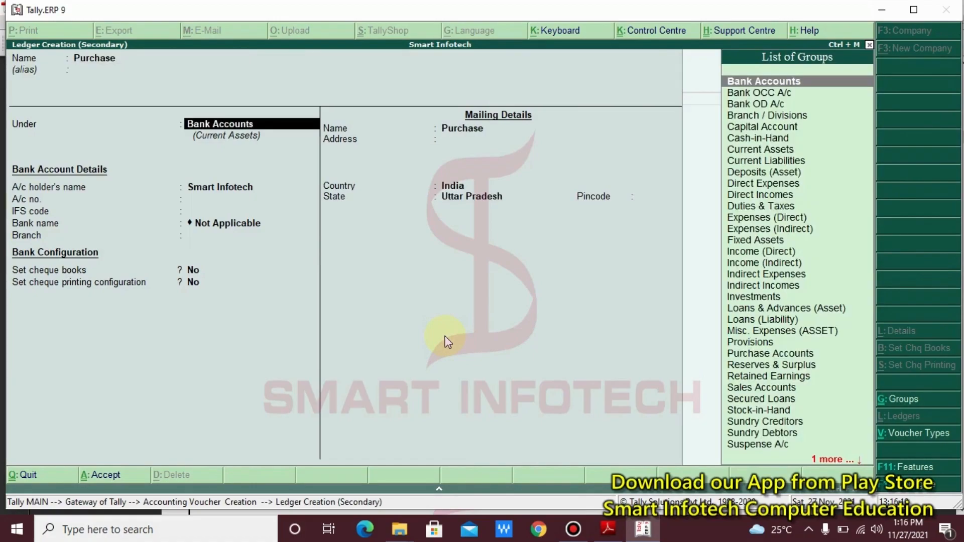
{"action": "type", "text": "P"}
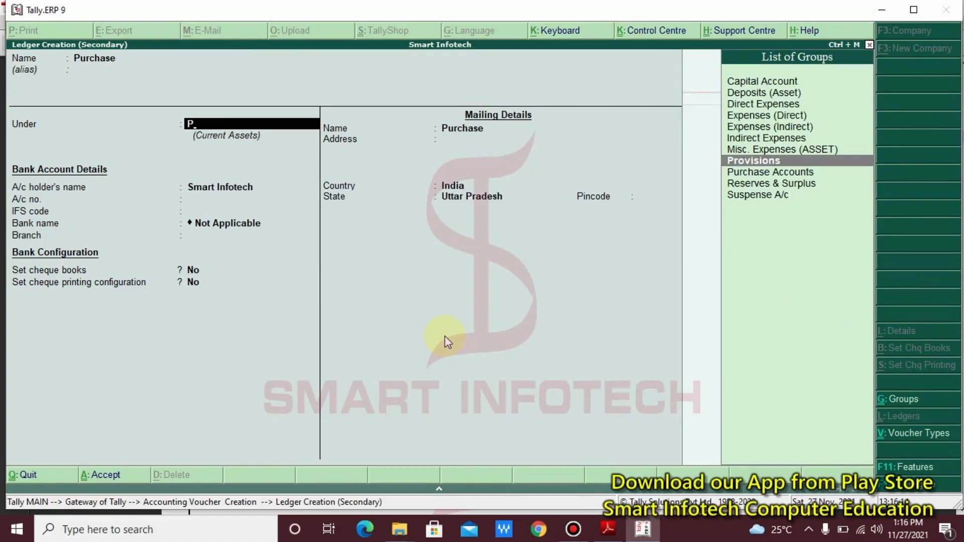
{"action": "key", "text": "Down"}
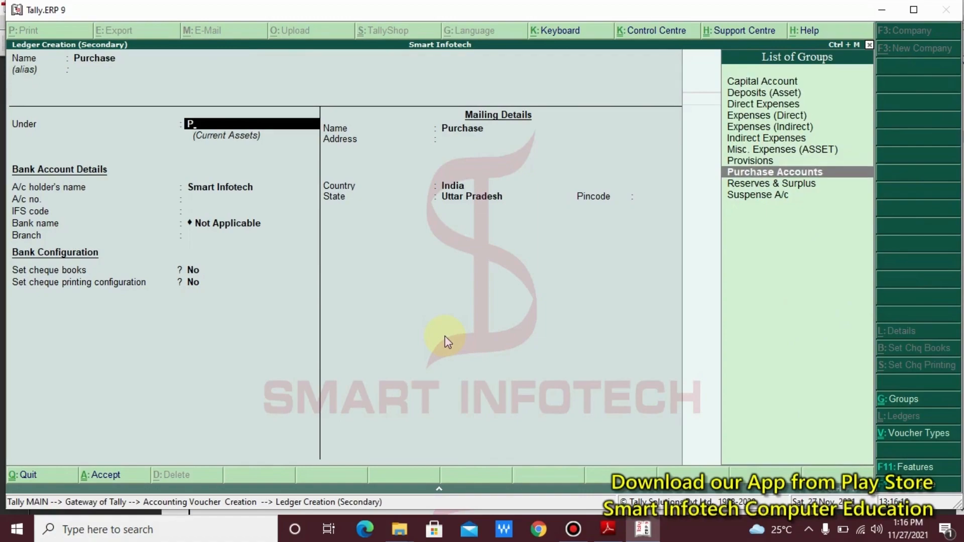
{"action": "key", "text": "Return"}
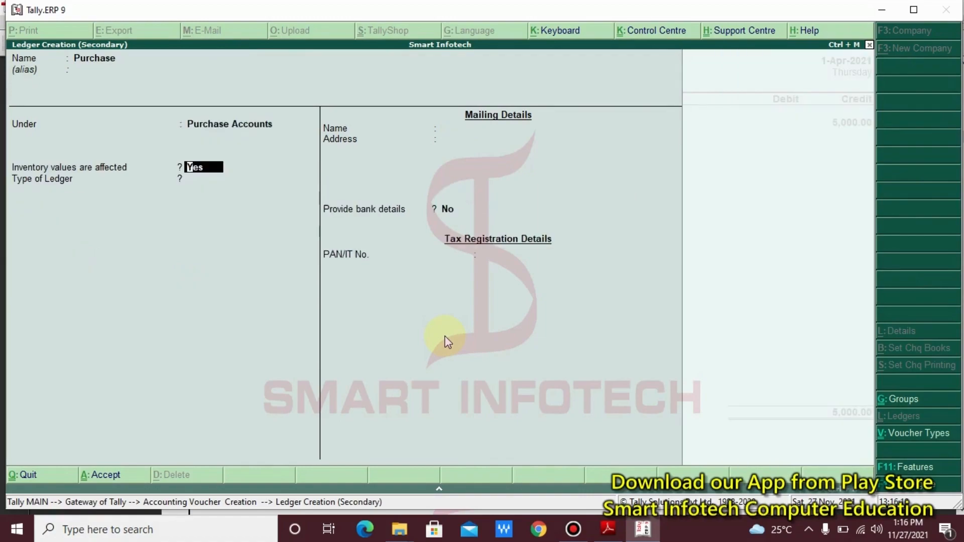
{"action": "key", "text": "Return"}
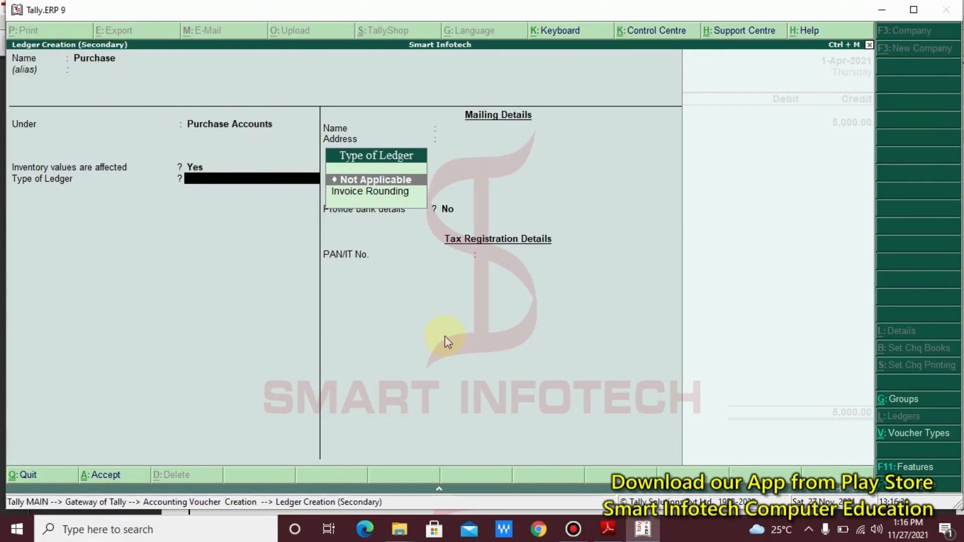
{"action": "key", "text": "Return"}
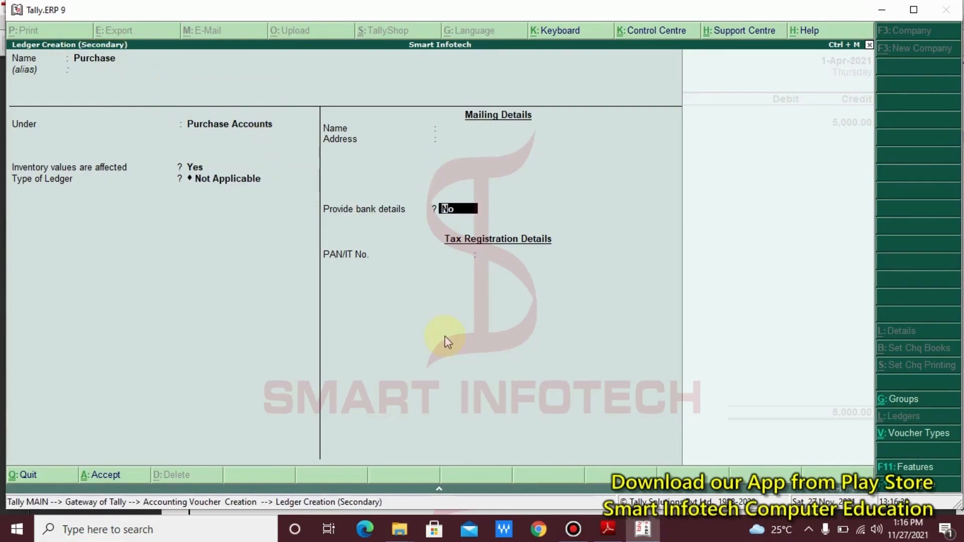
{"action": "key", "text": "Return"}
{"action": "key", "text": "Return"}
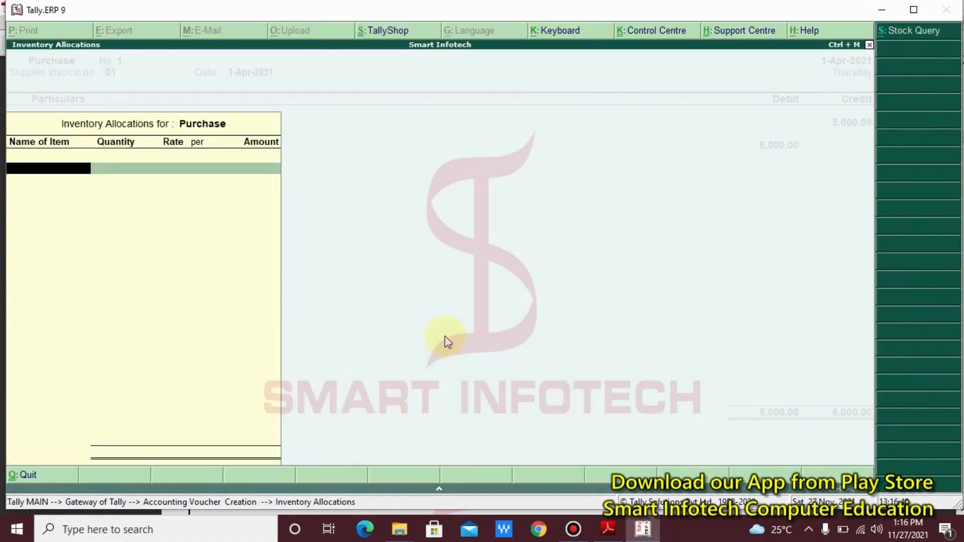
- Debit the Purchase ledger with 5,000, skipping its inventory allocations
{"action": "key", "text": "Escape"}
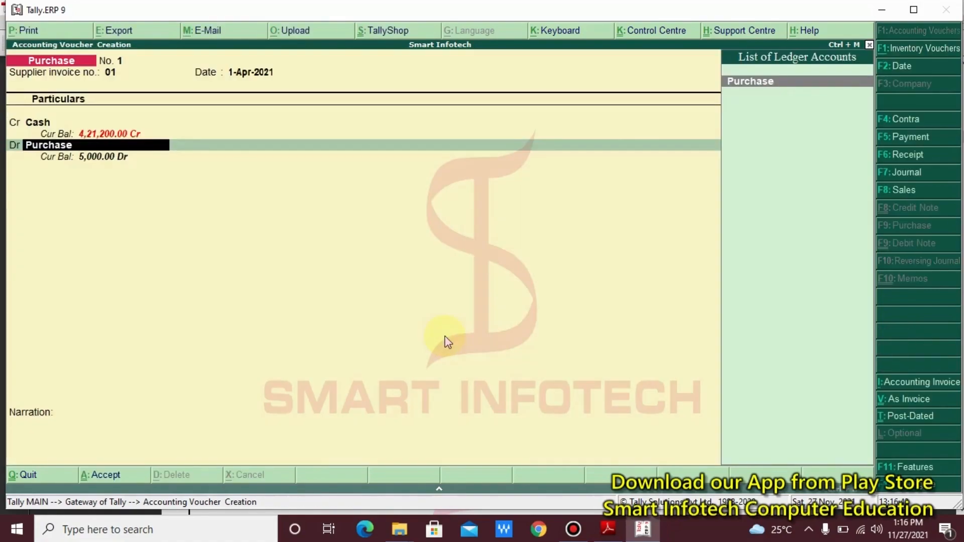
{"action": "key", "text": "Return"}
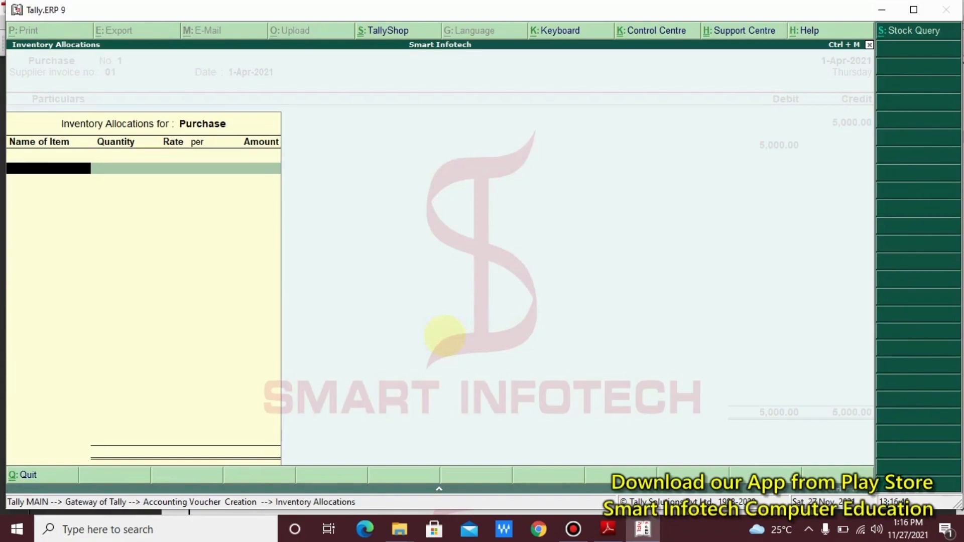
{"action": "left_click_drag", "start_coordinate": [307, 103], "coordinate": [0, 216]}
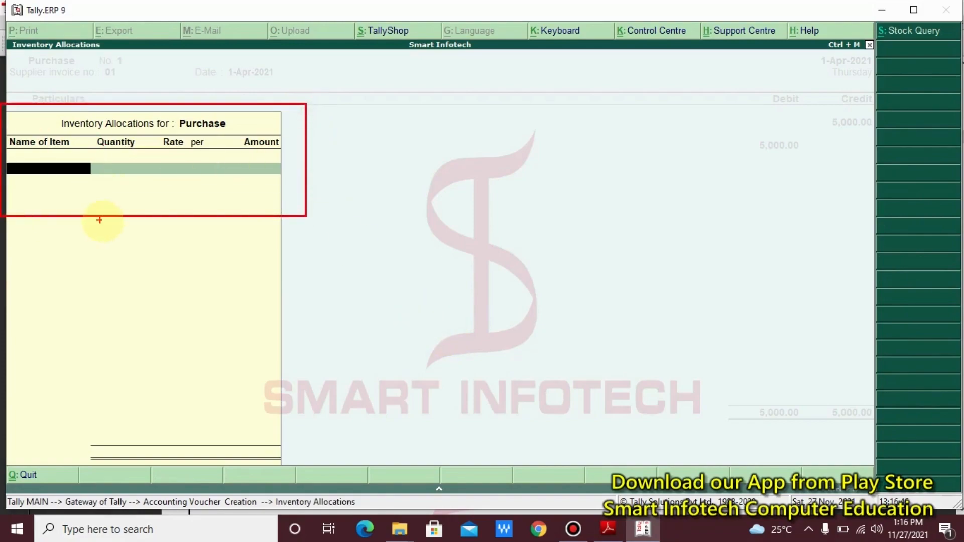
{"action": "key", "text": "Escape"}
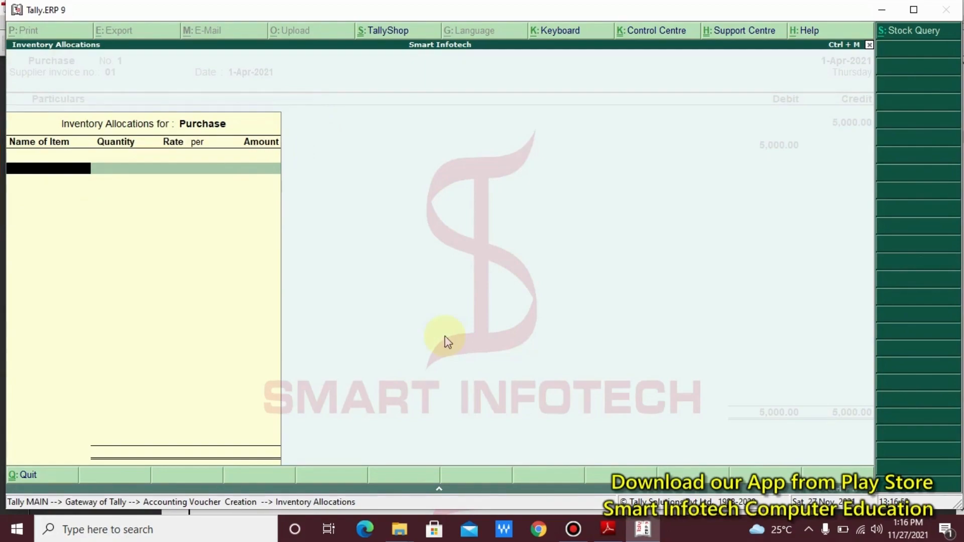
{"action": "key", "text": "Escape"}
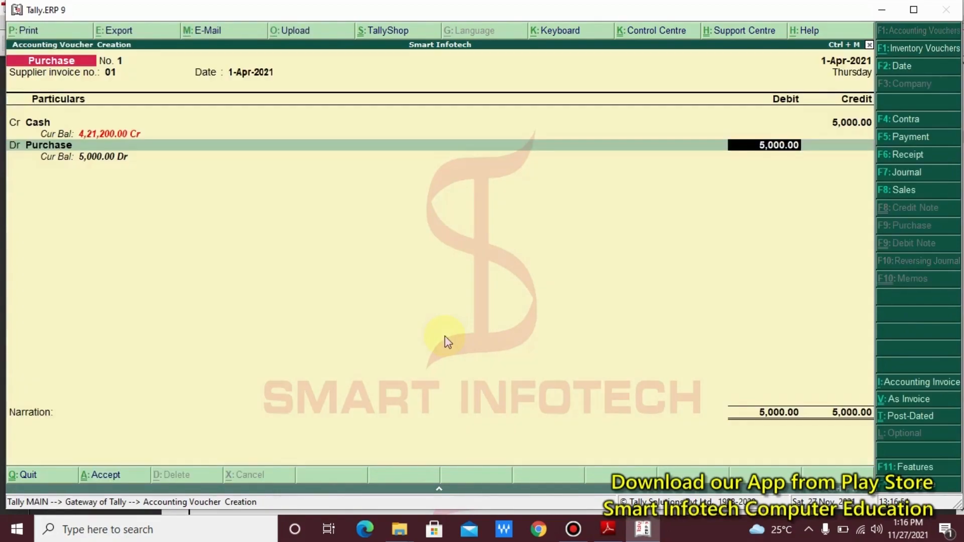
{"action": "key", "text": "Return"}
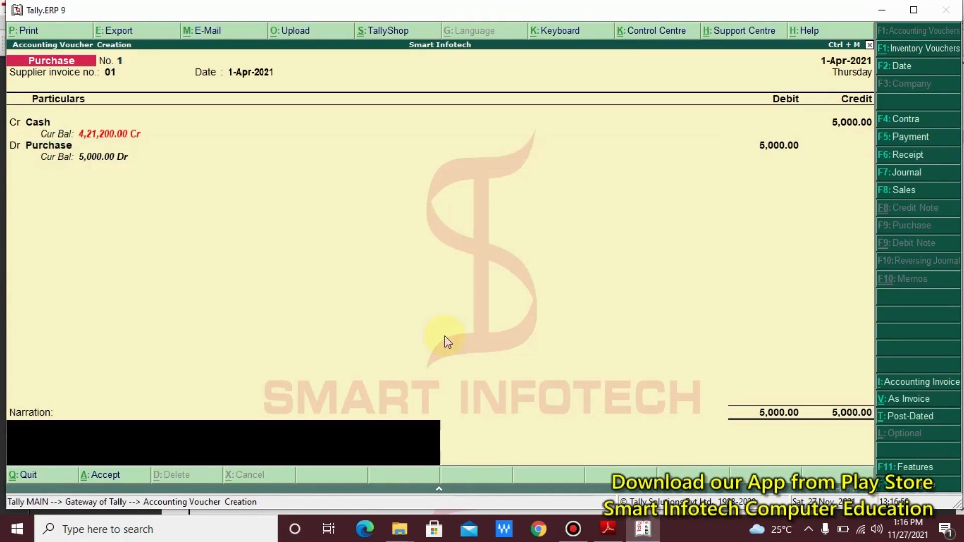
- Add the narration 'Being Goods Purchased' and accept Purchase voucher No. 1
{"action": "type", "text": "Being Goods Purchased"}
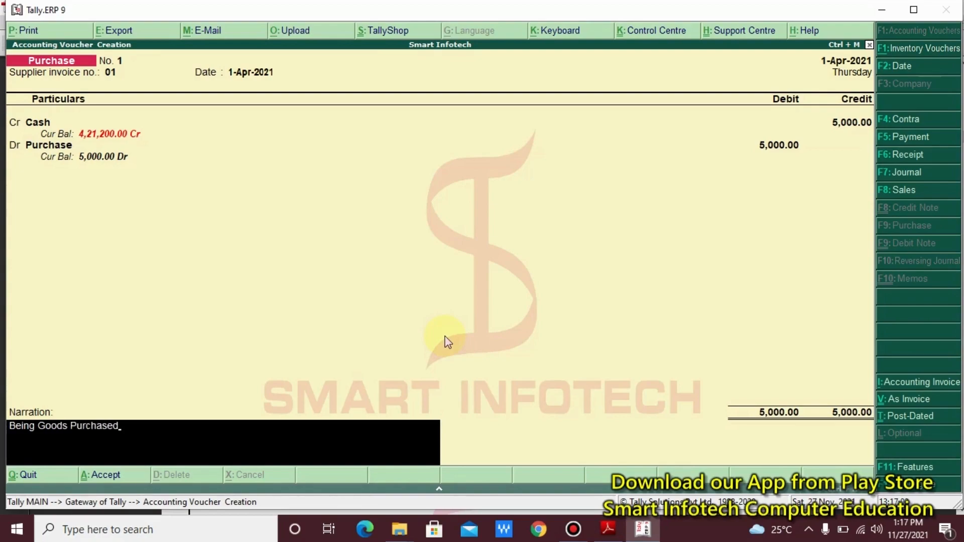
{"action": "key", "text": "Return"}
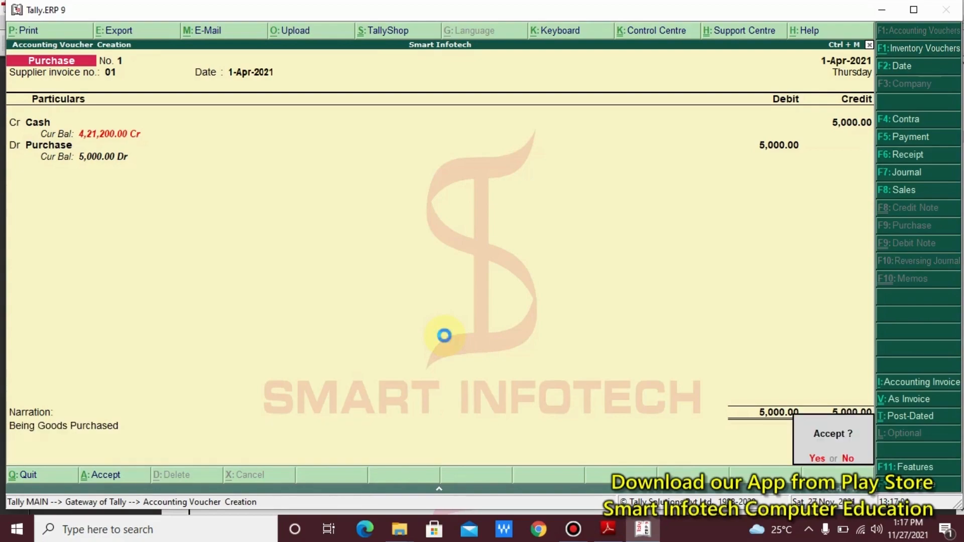
{"action": "key", "text": "Return"}
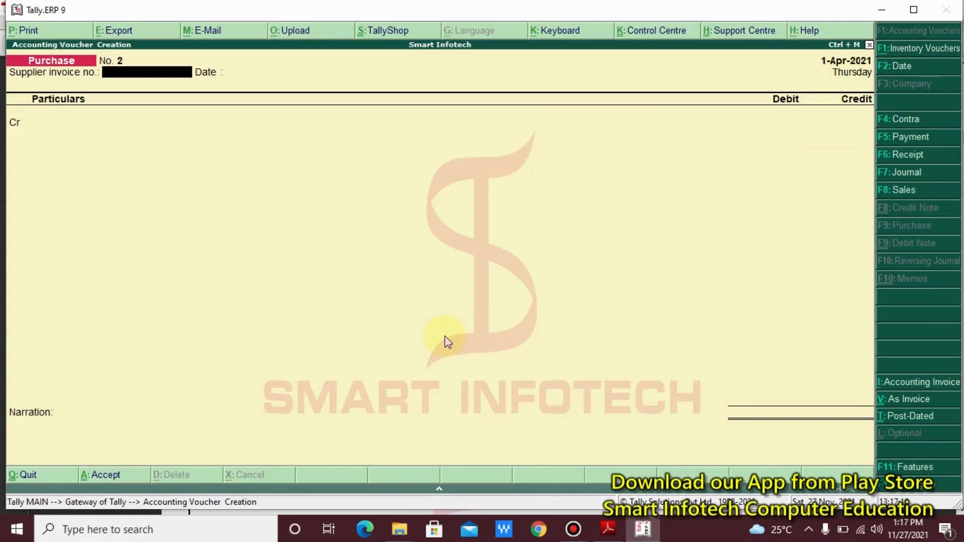
- Find entry (11), goods sold for Rs. 8,000, in the PDF notes, then start a Sales voucher
{"action": "key", "text": "alt+Tab"}
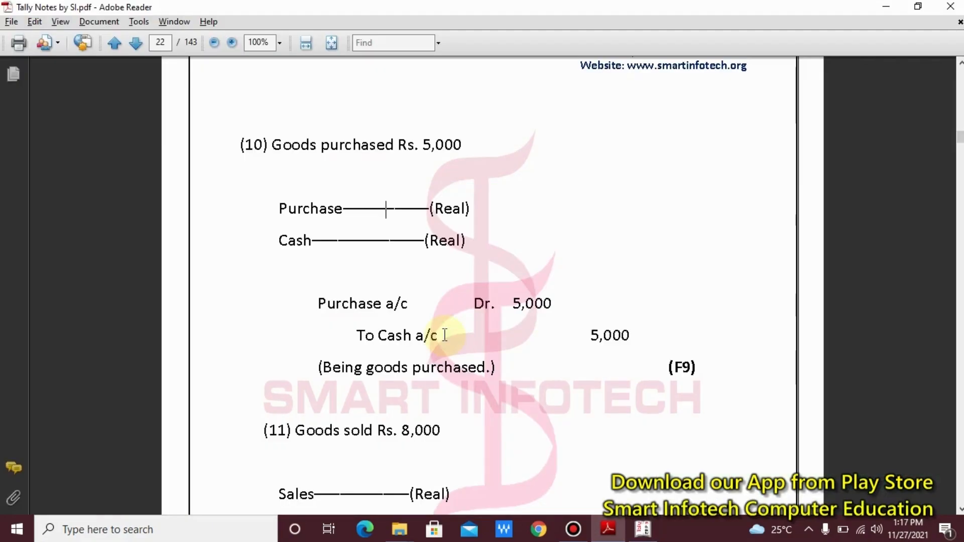
{"action": "scroll", "coordinate": [444, 336], "scroll_direction": "down", "scroll_amount": 5}
{"action": "scroll", "coordinate": [444, 335], "scroll_direction": "down", "scroll_amount": 7}
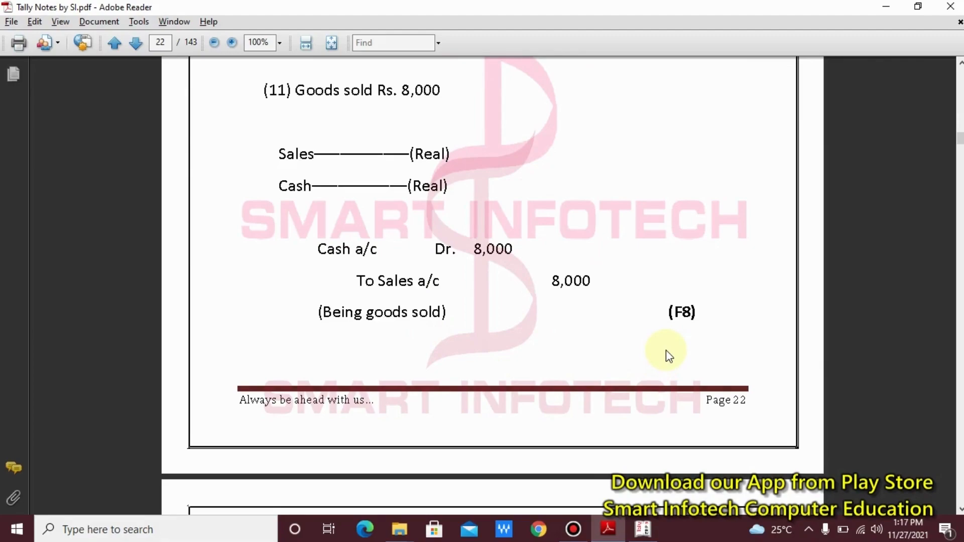
{"action": "key", "text": "alt+Tab"}
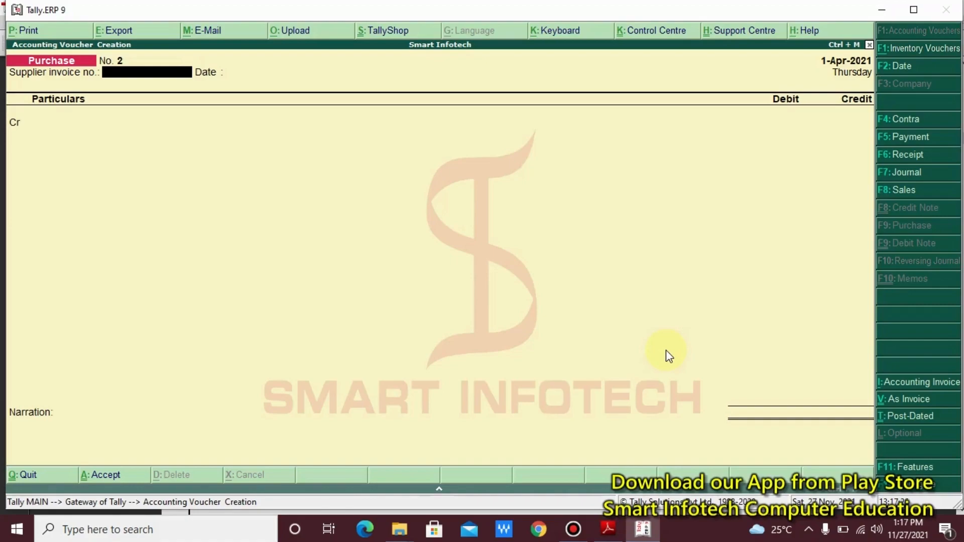
{"action": "key", "text": "F8"}
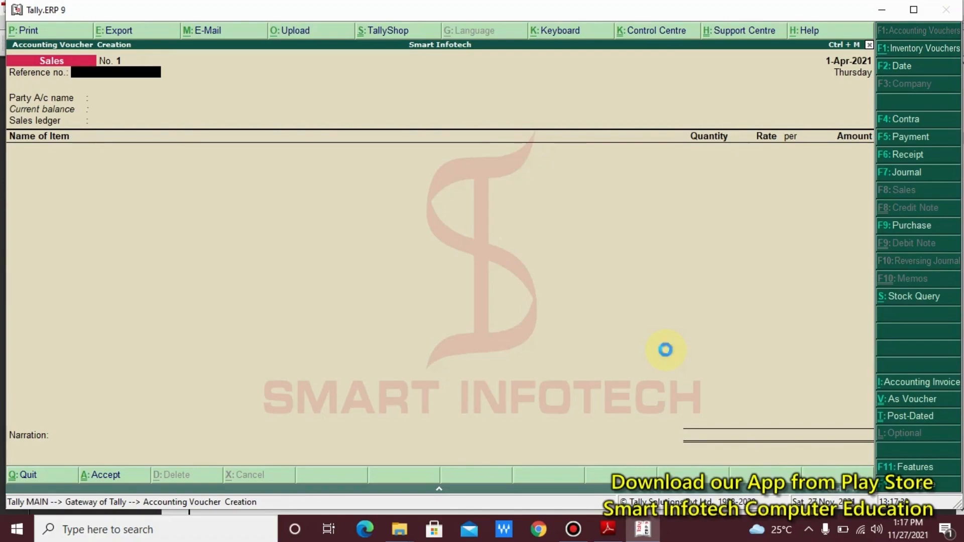
- In voucher mode, debit Cash with 8000 on the Sales voucher
{"action": "key", "text": "ctrl+v"}
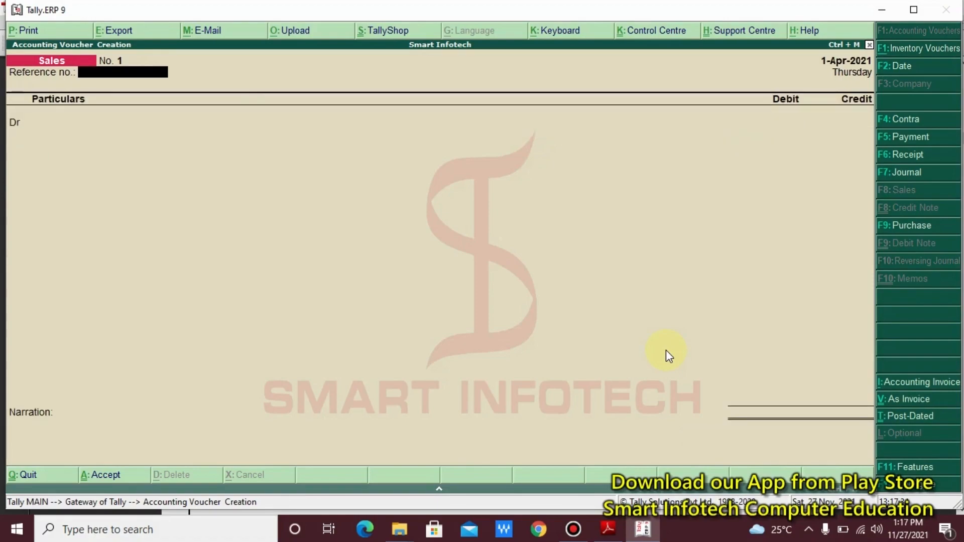
{"action": "key", "text": "Return"}
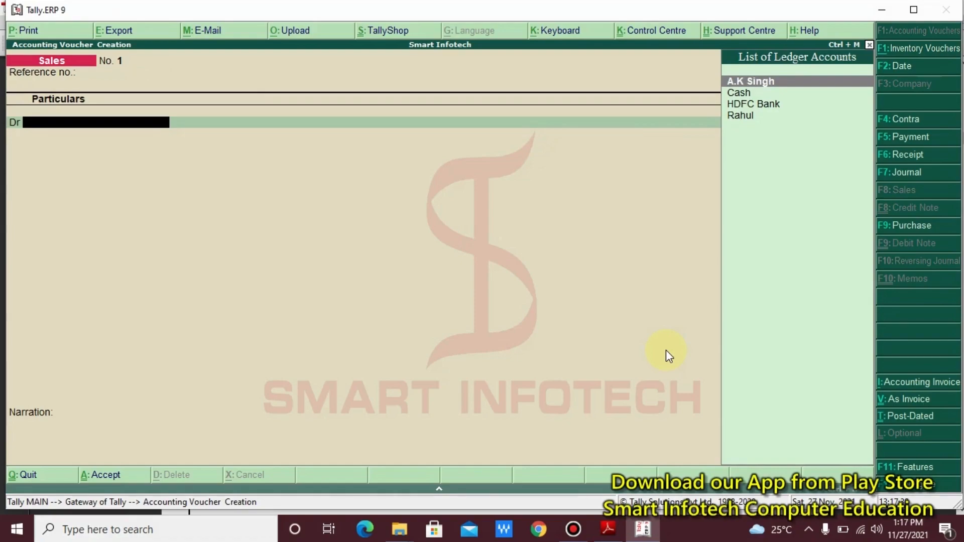
{"action": "key", "text": "alt+Tab"}
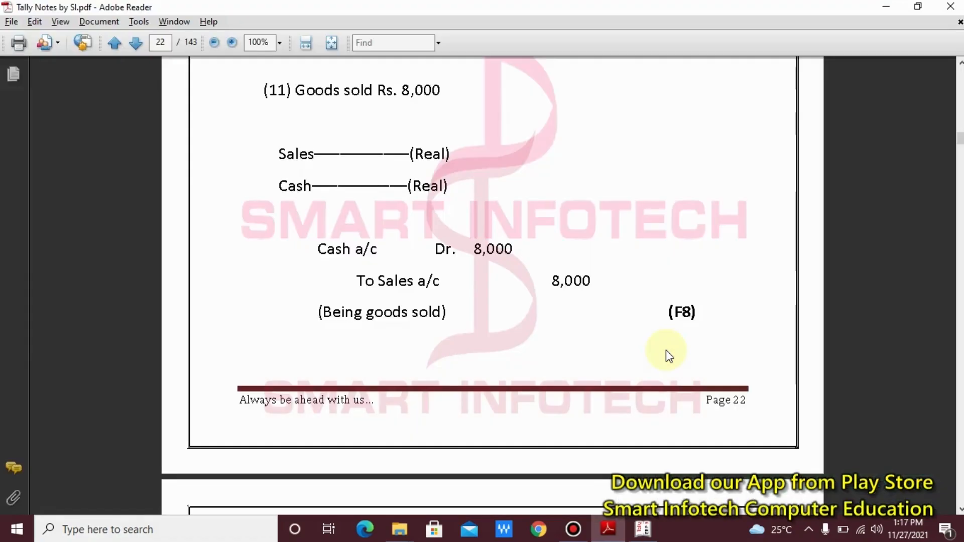
{"action": "key", "text": "alt+Tab"}
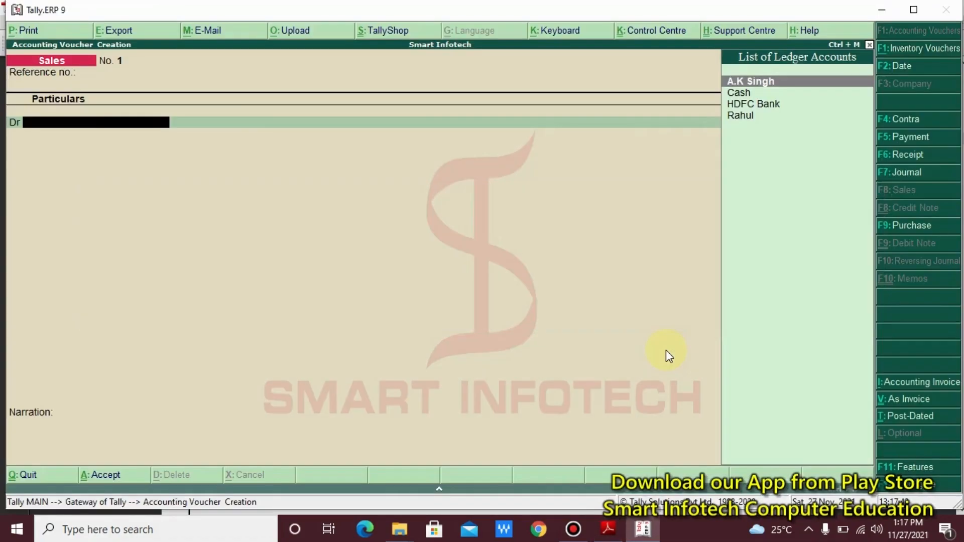
{"action": "key", "text": "Down"}
{"action": "key", "text": "Down"}
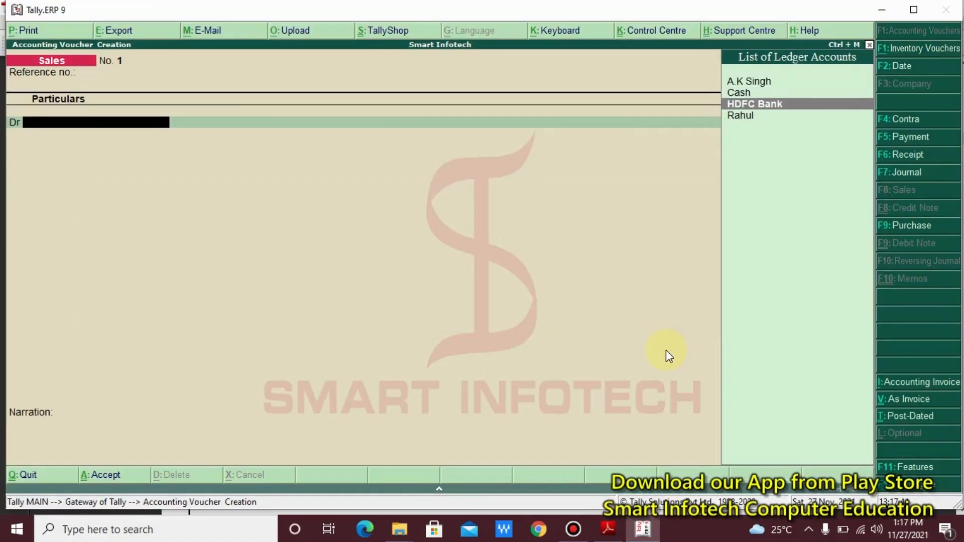
{"action": "key", "text": "Up"}
{"action": "key", "text": "Return"}
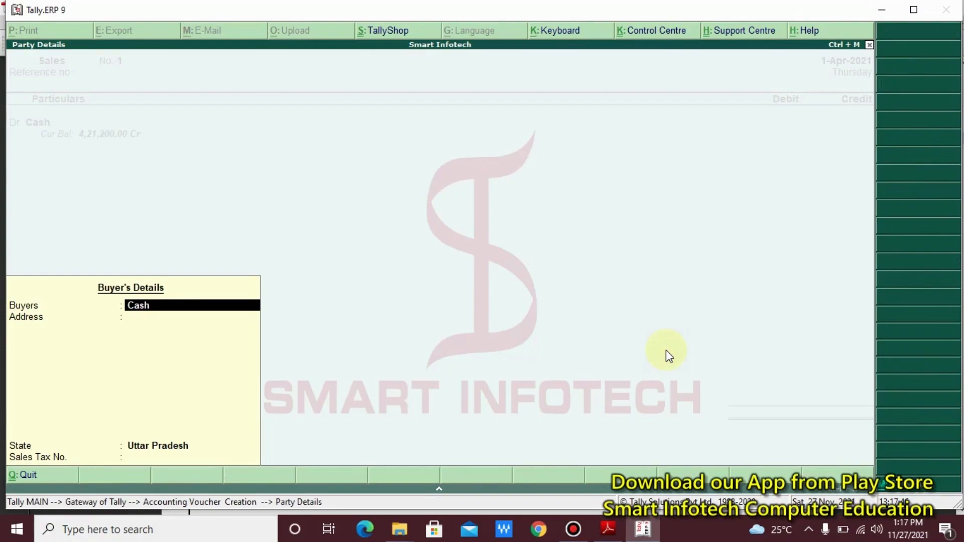
{"action": "key", "text": "Return"}
{"action": "key", "text": "Return"}
{"action": "key", "text": "Return"}
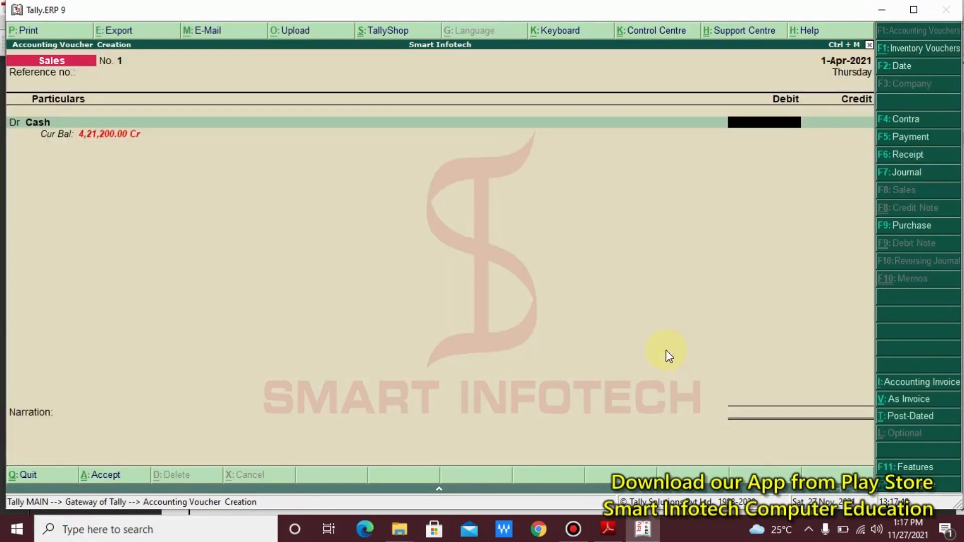
{"action": "type", "text": "8000"}
{"action": "key", "text": "Return"}
{"action": "key", "text": "Return"}
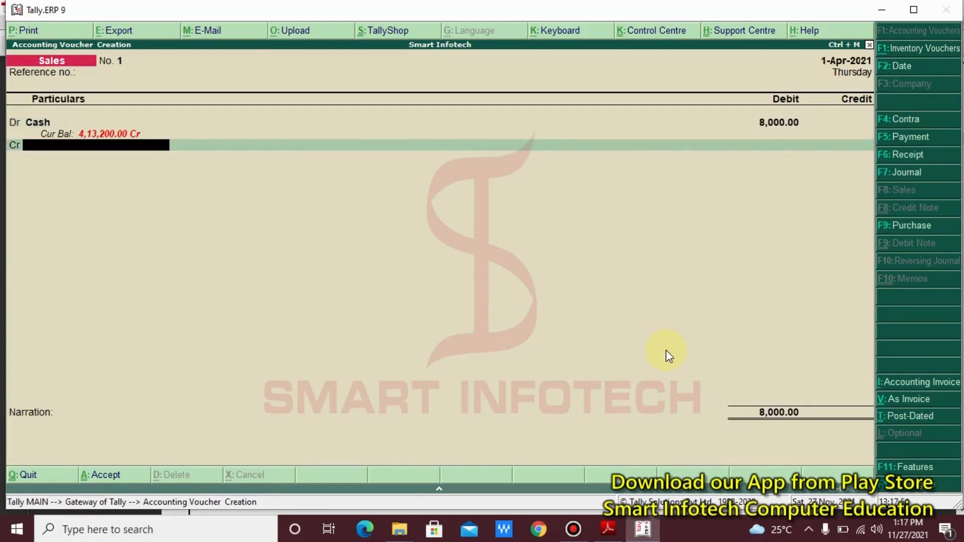
- Create a 'Sales' ledger under Sales Accounts with inventory affected for the credit line
{"action": "key", "text": "alt+Tab"}
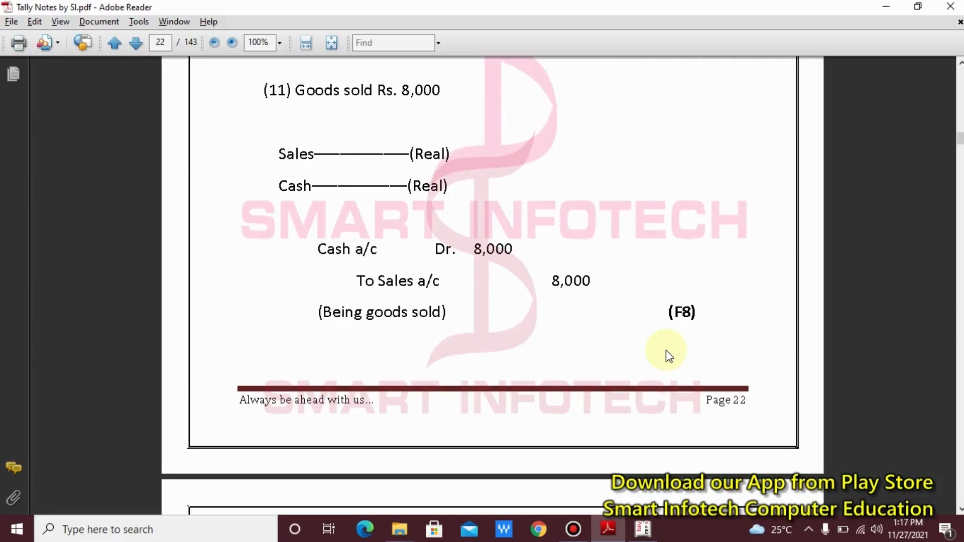
{"action": "key", "text": "alt+Tab"}
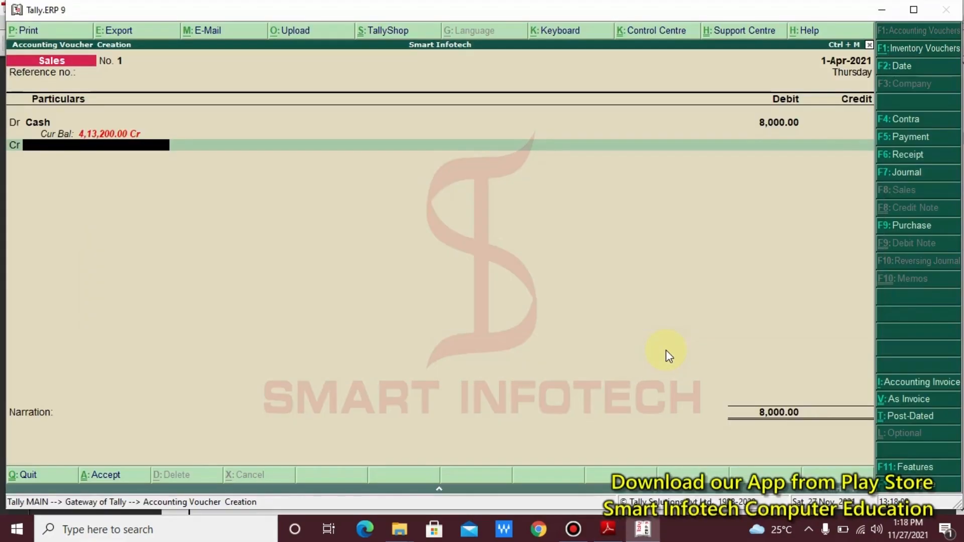
{"action": "key", "text": "alt+c"}
{"action": "type", "text": "Sales"}
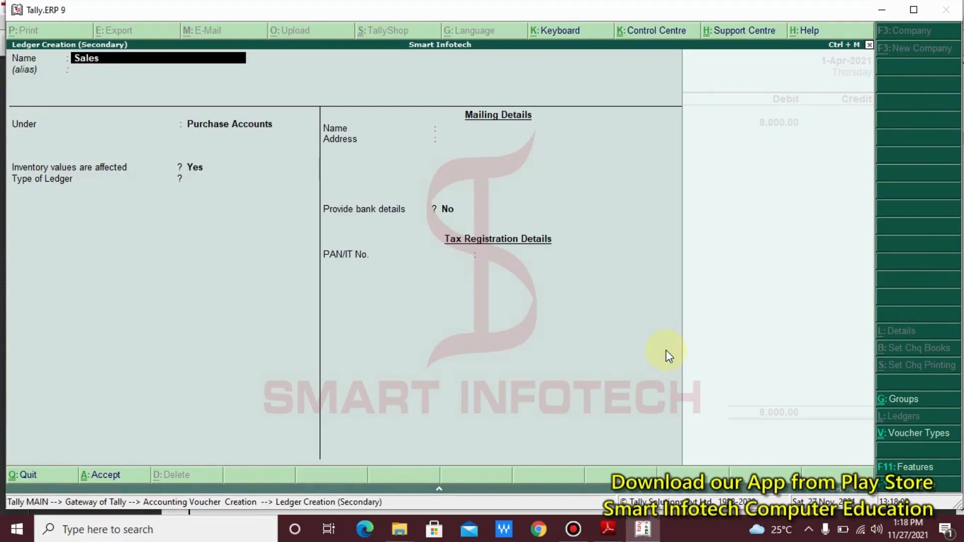
{"action": "key", "text": "Return"}
{"action": "key", "text": "Return"}
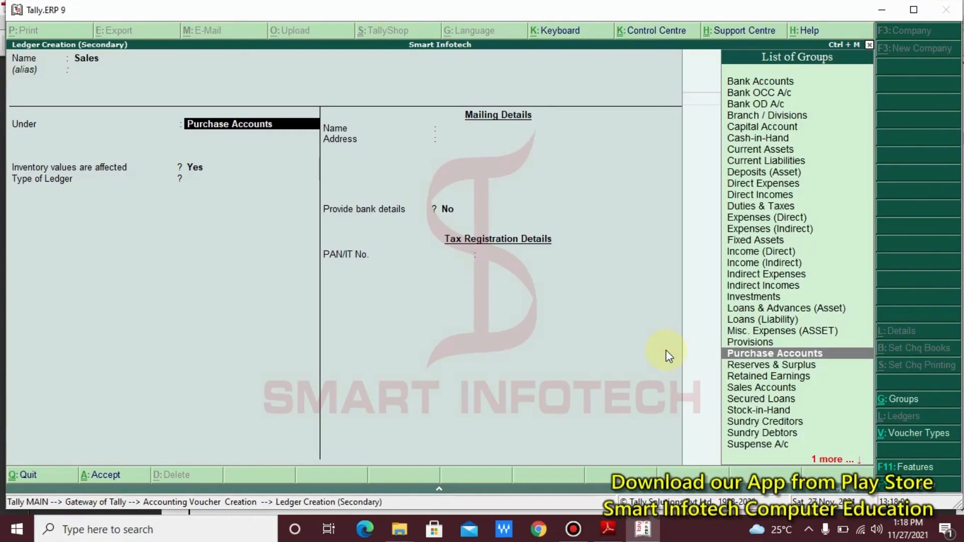
{"action": "type", "text": "S"}
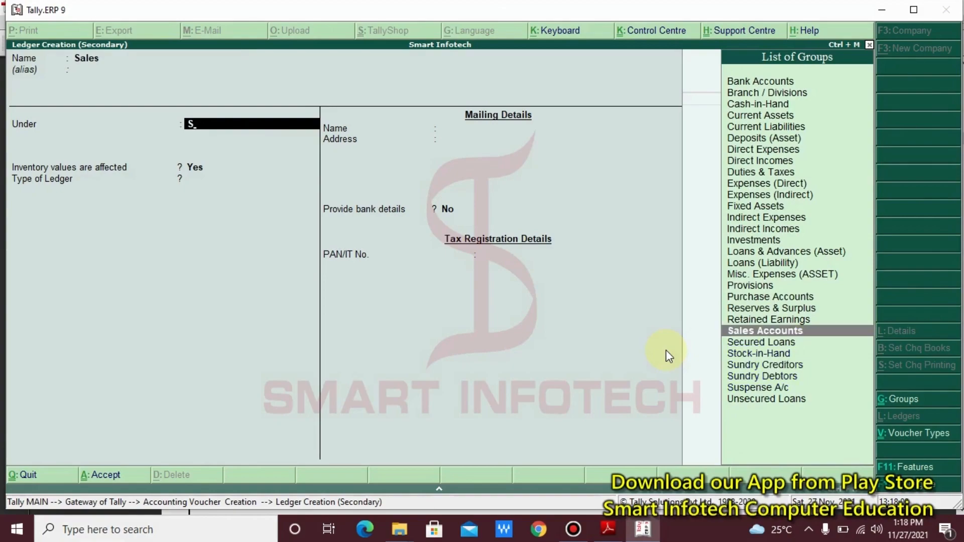
{"action": "key", "text": "Down"}
{"action": "key", "text": "Up"}
{"action": "key", "text": "Return"}
{"action": "key", "text": "Return"}
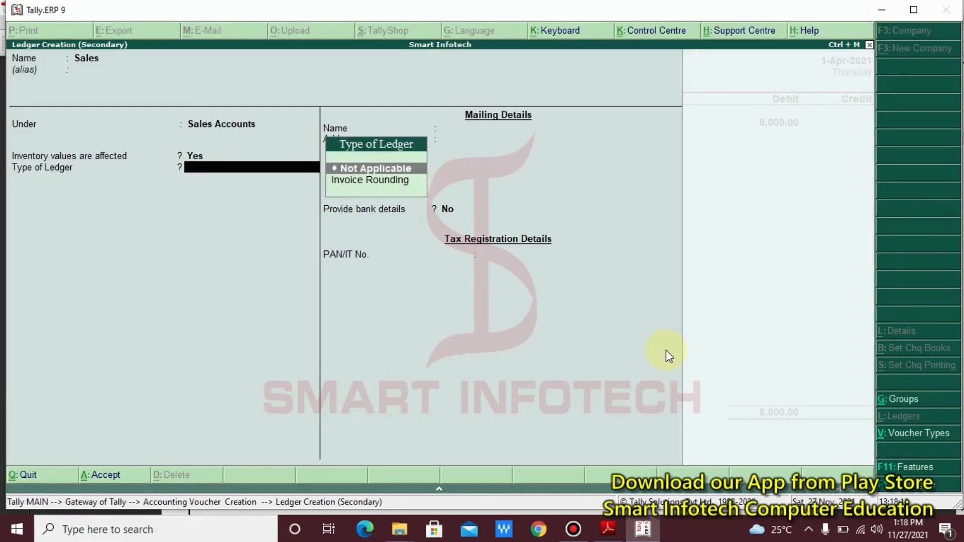
{"action": "key", "text": "Return"}
{"action": "key", "text": "Return"}
{"action": "key", "text": "Return"}
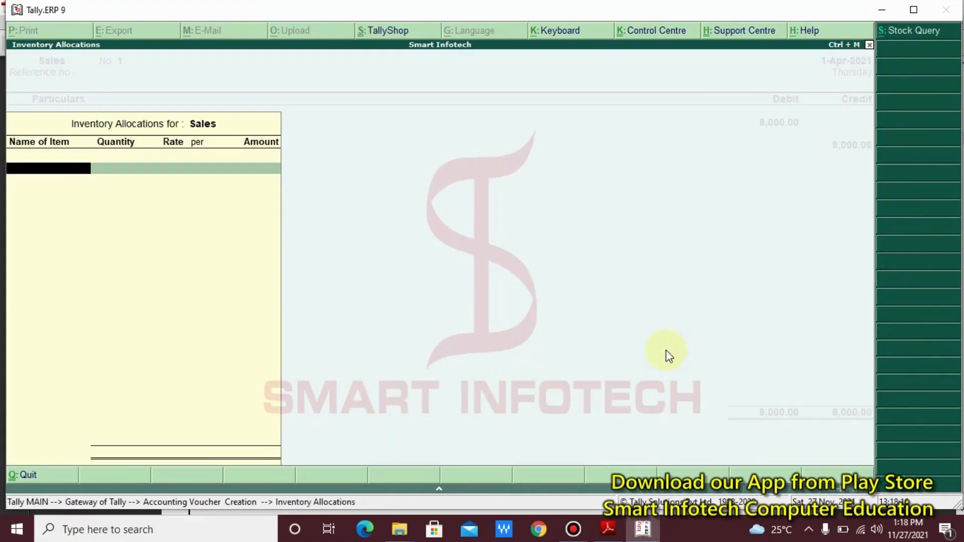
{"action": "key", "text": "Return"}
- Add the narration 'Being Goods Sold' and accept Sales voucher No. 1
{"action": "key", "text": "Return"}
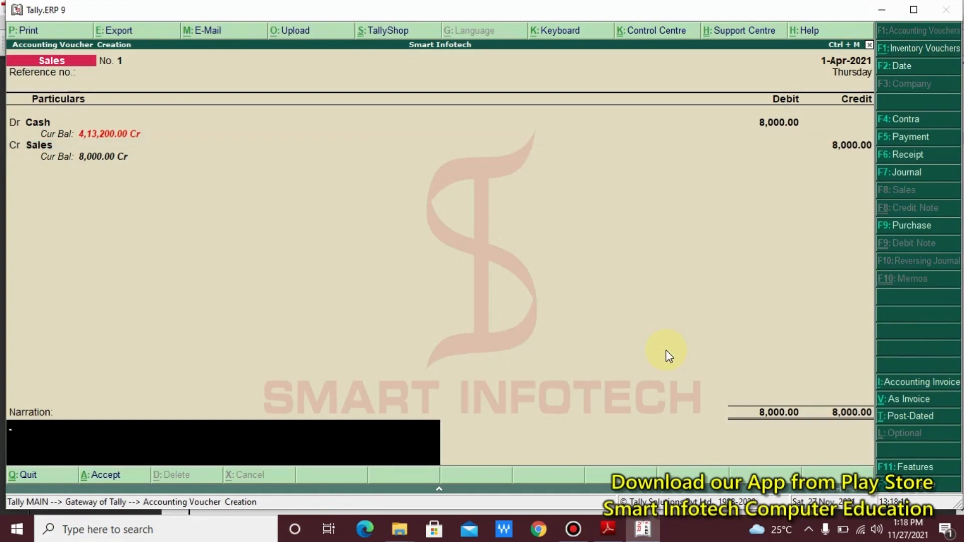
{"action": "type", "text": "Being Goods Sold"}
{"action": "key", "text": "Return"}
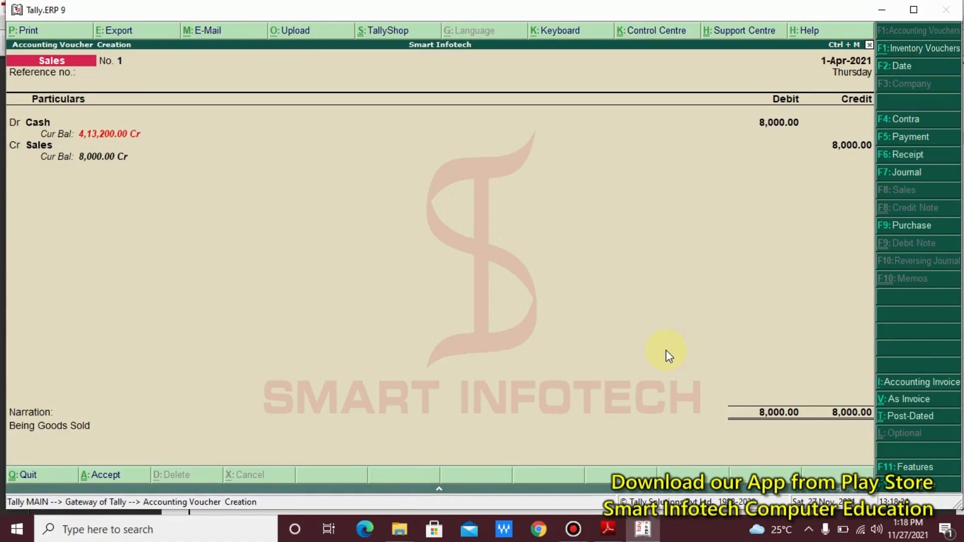
{"action": "key", "text": "Return"}
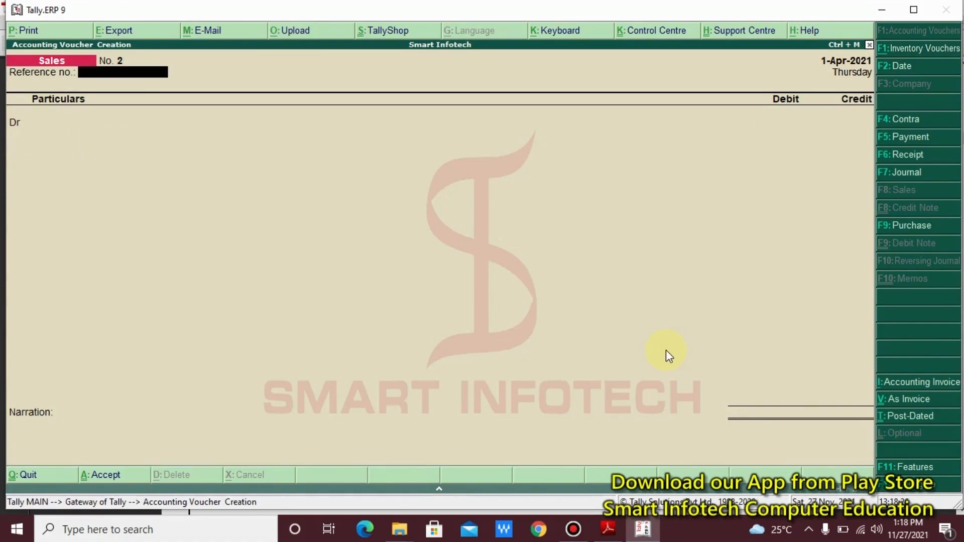
{"action": "key", "text": "alt+Tab"}
{"action": "scroll", "coordinate": [666, 350], "scroll_direction": "down", "scroll_amount": 5}
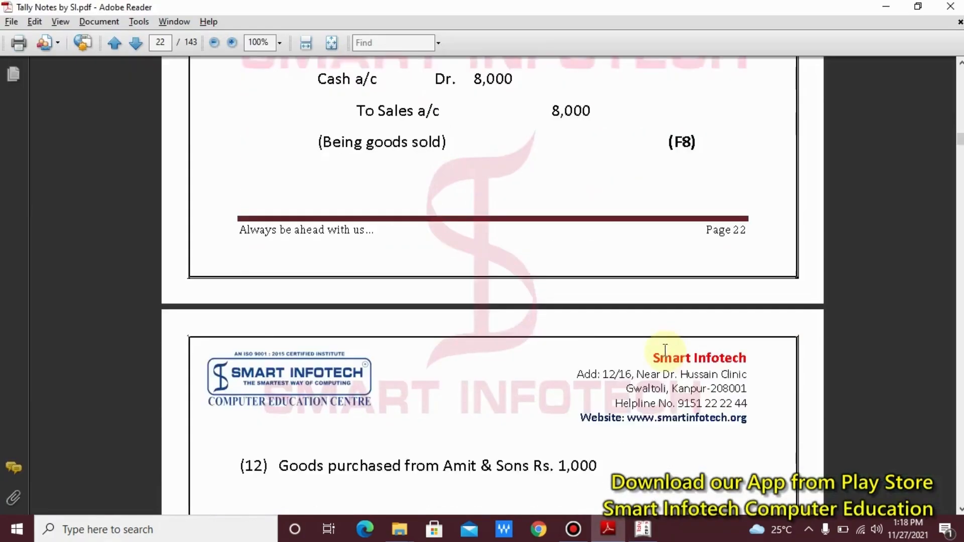
{"action": "scroll", "coordinate": [666, 351], "scroll_direction": "down", "scroll_amount": 8}
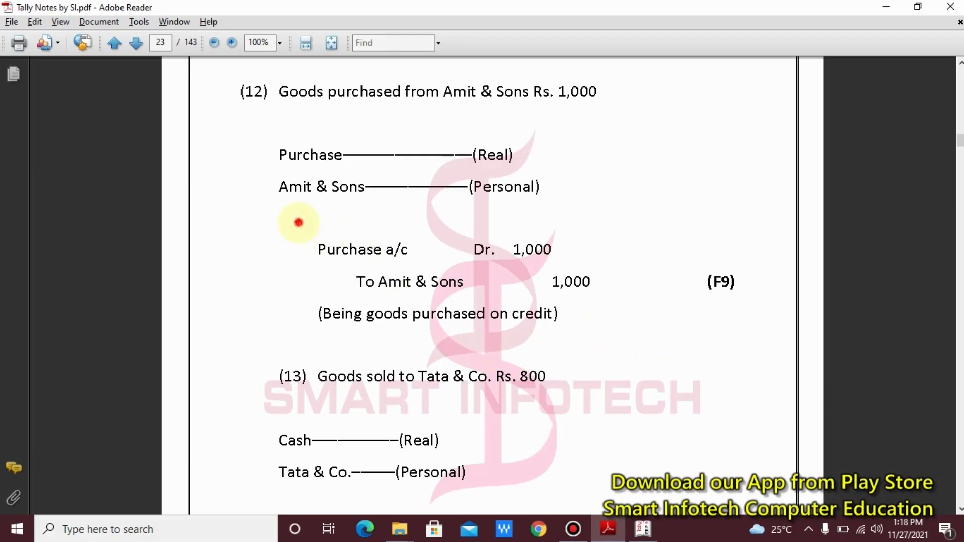
{"action": "left_click_drag", "start_coordinate": [298, 222], "coordinate": [776, 332]}
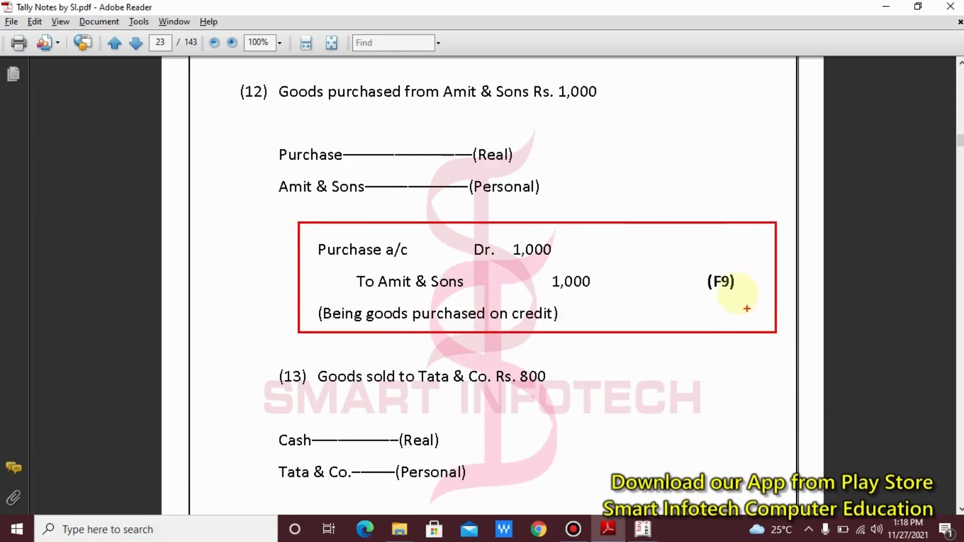
{"action": "left_click_drag", "start_coordinate": [698, 260], "coordinate": [750, 311]}
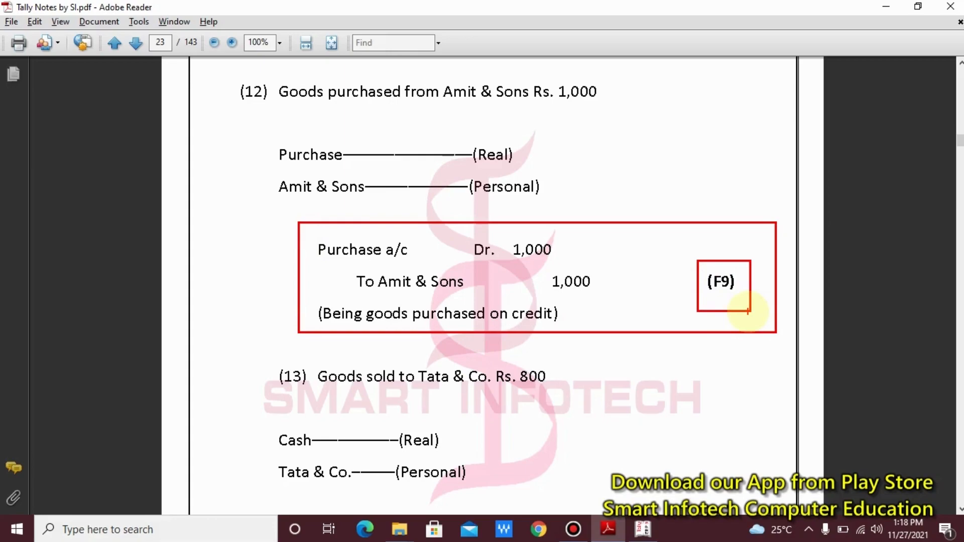
{"action": "key", "text": "Escape"}
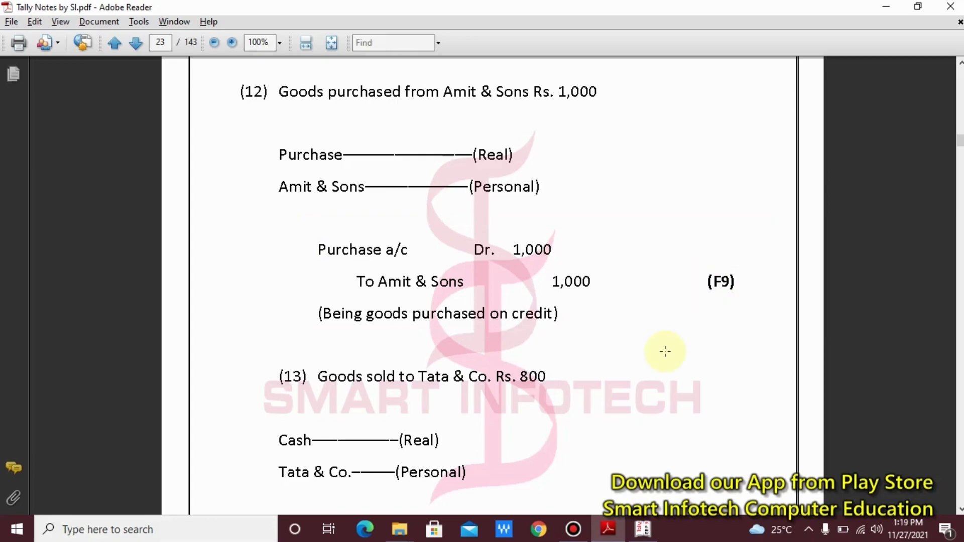
{"action": "key", "text": "alt+Tab"}
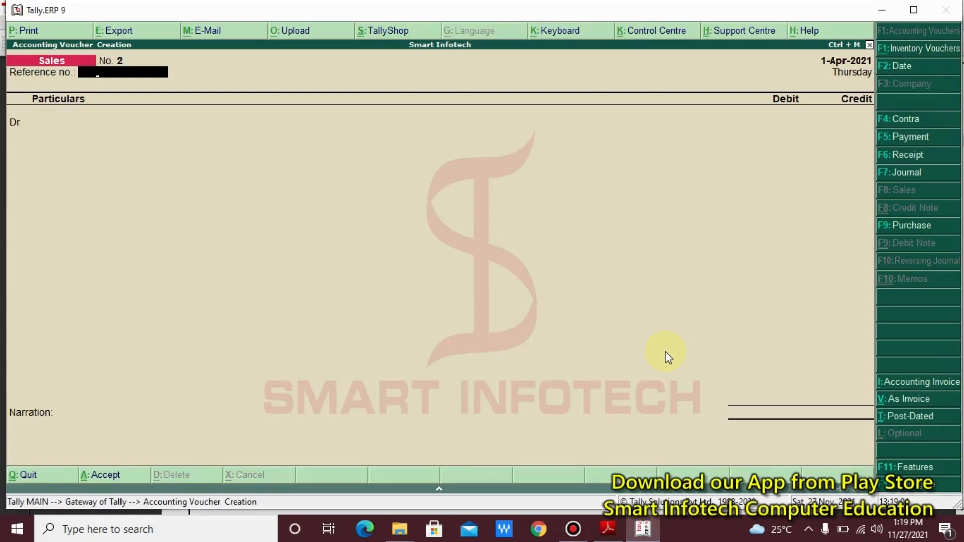
- Start a Purchase voucher in voucher mode, checking the purchase transaction in the notes
{"action": "key", "text": "F9"}
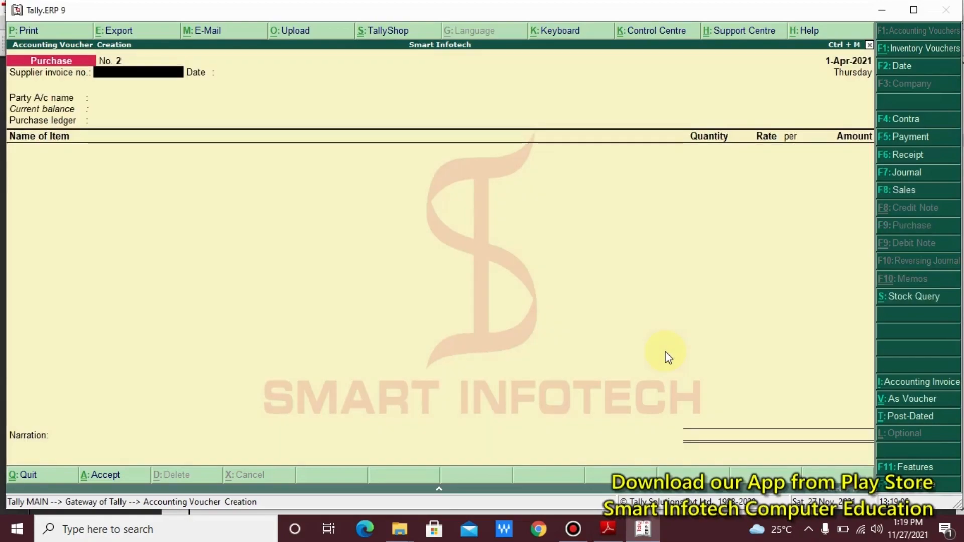
{"action": "key", "text": "ctrl+v"}
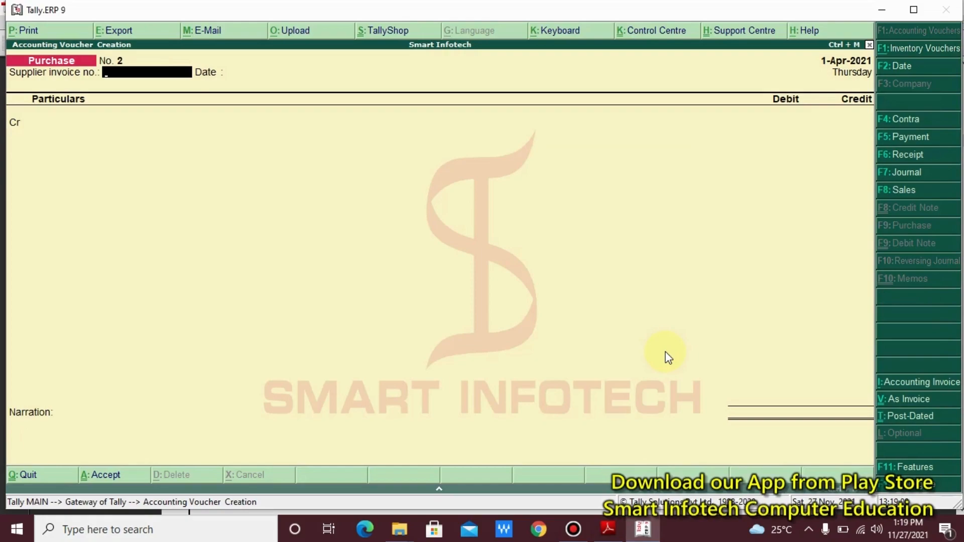
{"action": "key", "text": "Return"}
{"action": "key", "text": "Return"}
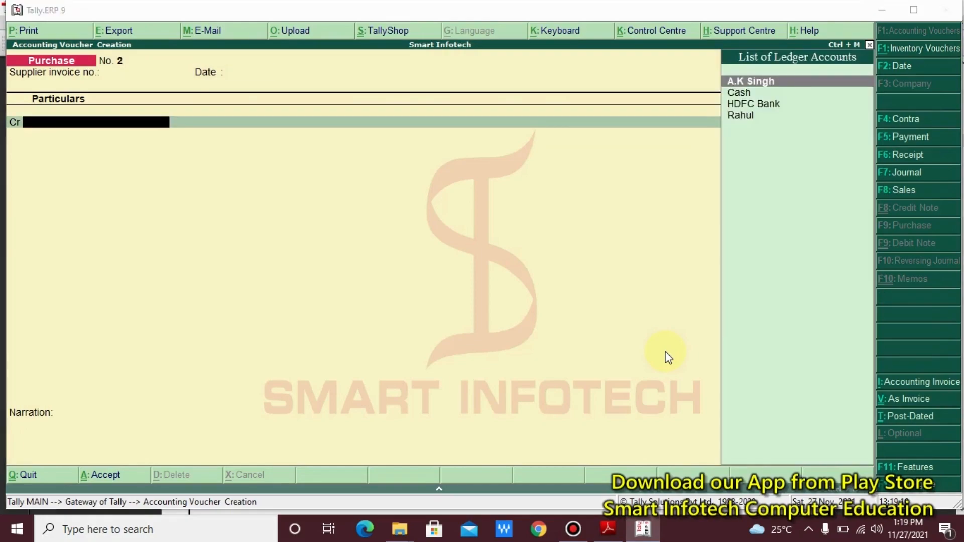
{"action": "key", "text": "alt+Tab"}
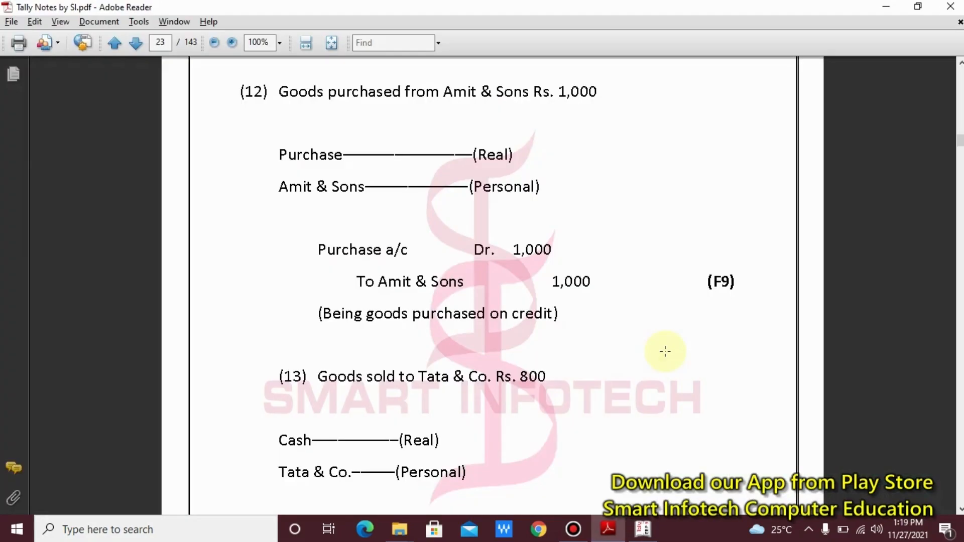
{"action": "mouse_move", "coordinate": [328, 262]}
{"action": "left_mouse_down"}
{"action": "mouse_move", "coordinate": [580, 290]}
{"action": "mouse_move", "coordinate": [643, 308]}
{"action": "left_mouse_up"}
{"action": "key", "text": "alt+Tab"}
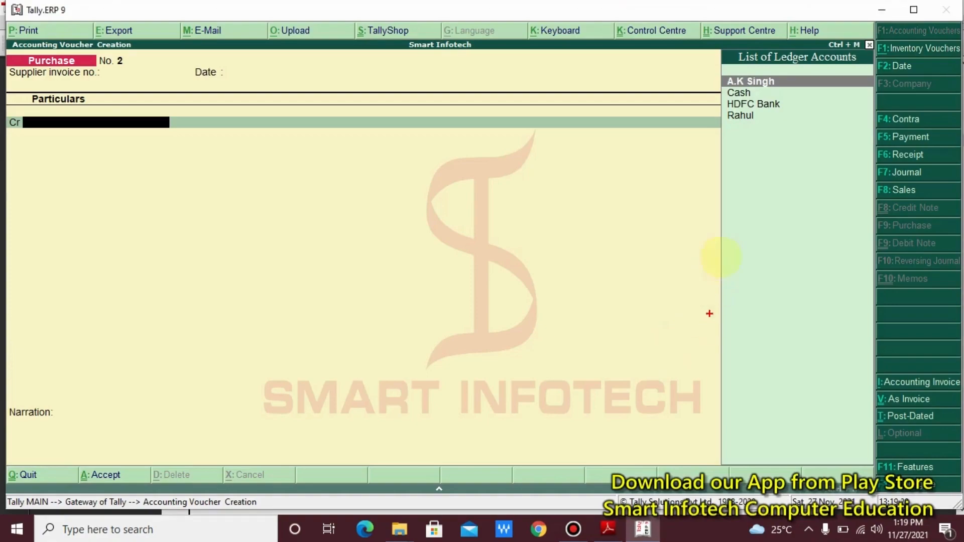
{"action": "left_click_drag", "start_coordinate": [696, 40], "coordinate": [838, 170]}
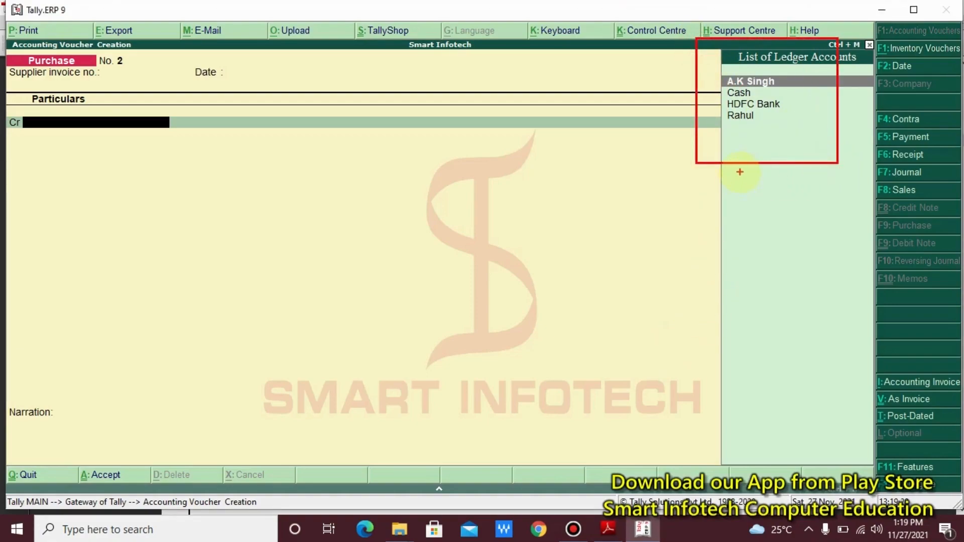
{"action": "key", "text": "Escape"}
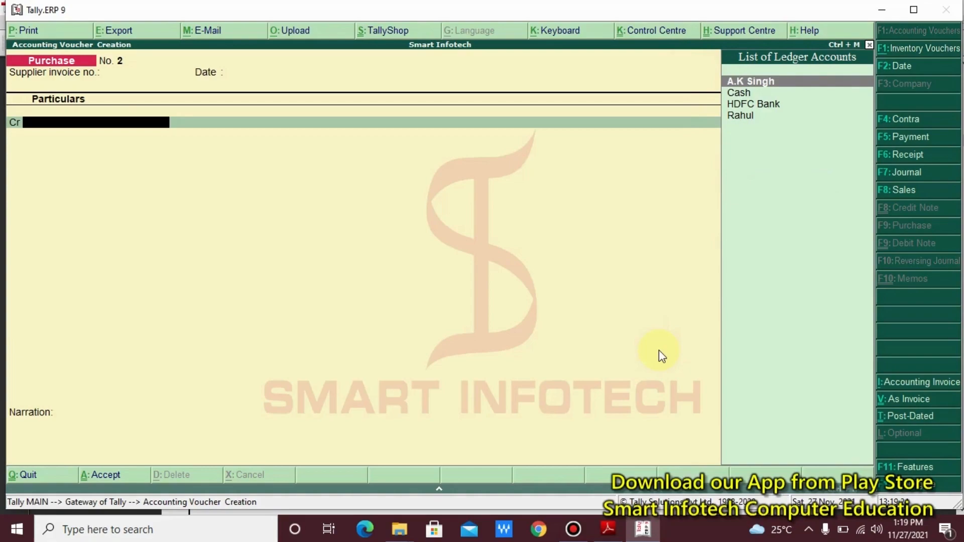
- Create the 'Amit & Sons' ledger under Sundry Creditors with bill-by-bill balances set to Yes
{"action": "key", "text": "alt+c"}
{"action": "type", "text": "Amit"}
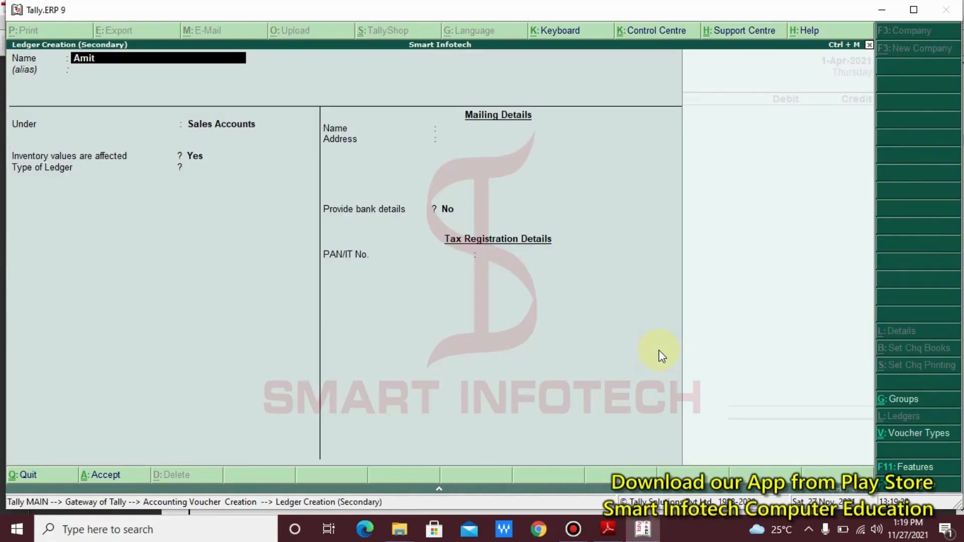
{"action": "type", "text": " & Sons"}
{"action": "key", "text": "Return"}
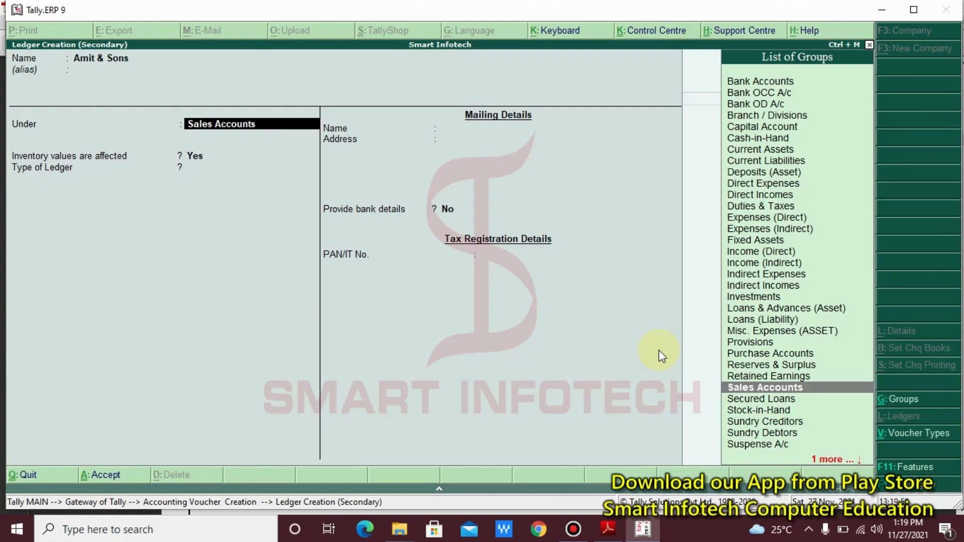
{"action": "key", "text": "alt+Tab"}
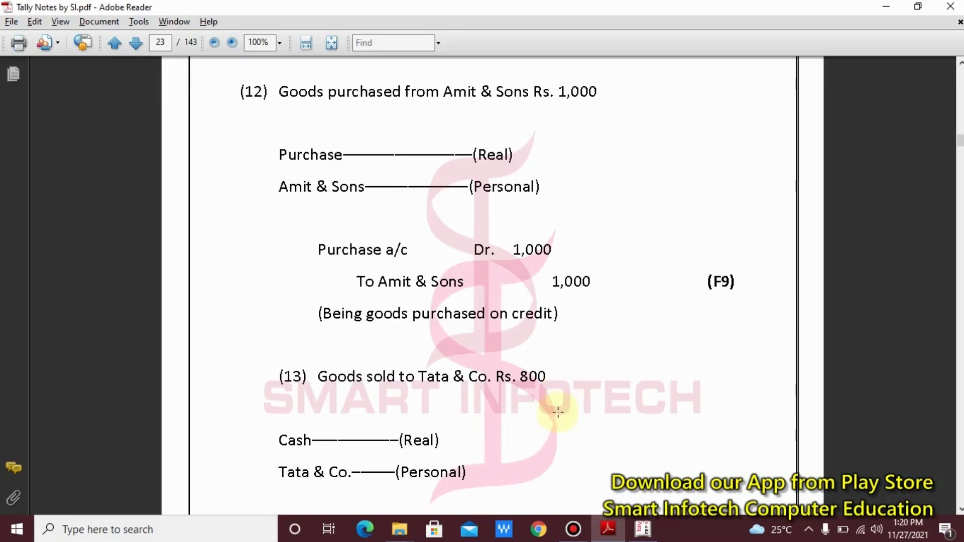
{"action": "key", "text": "alt+Tab"}
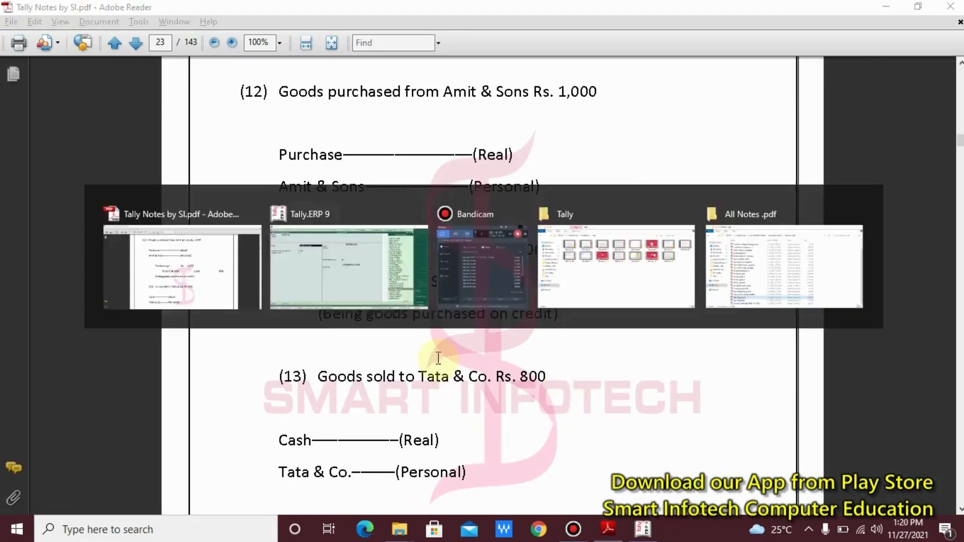
{"action": "type", "text": "S"}
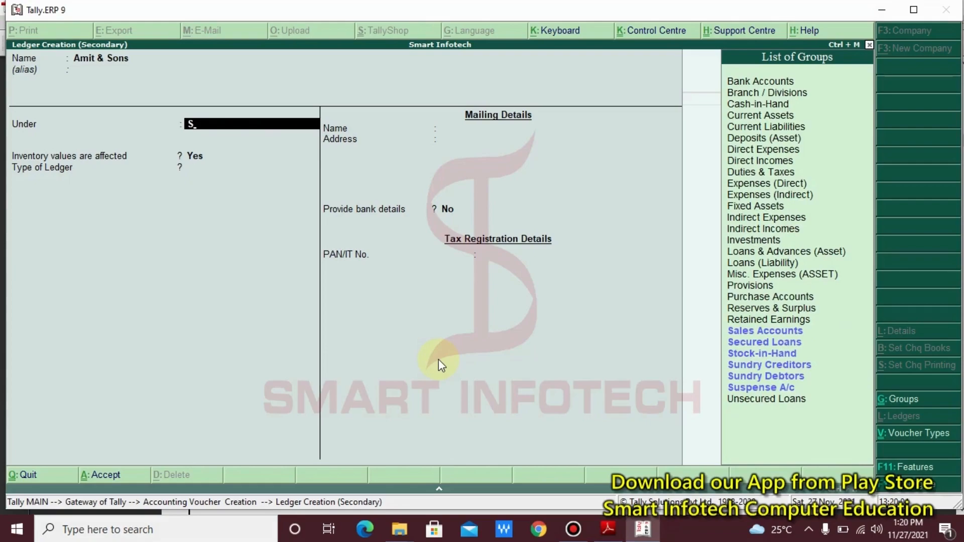
{"action": "key", "text": "Down"}
{"action": "key", "text": "Down"}
{"action": "key", "text": "Down"}
{"action": "key", "text": "Down"}
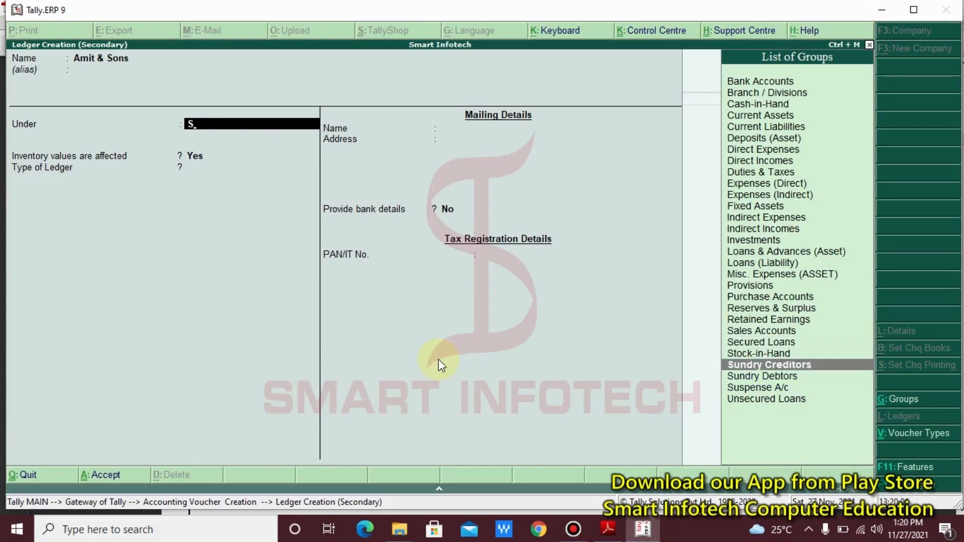
{"action": "key", "text": "Return"}
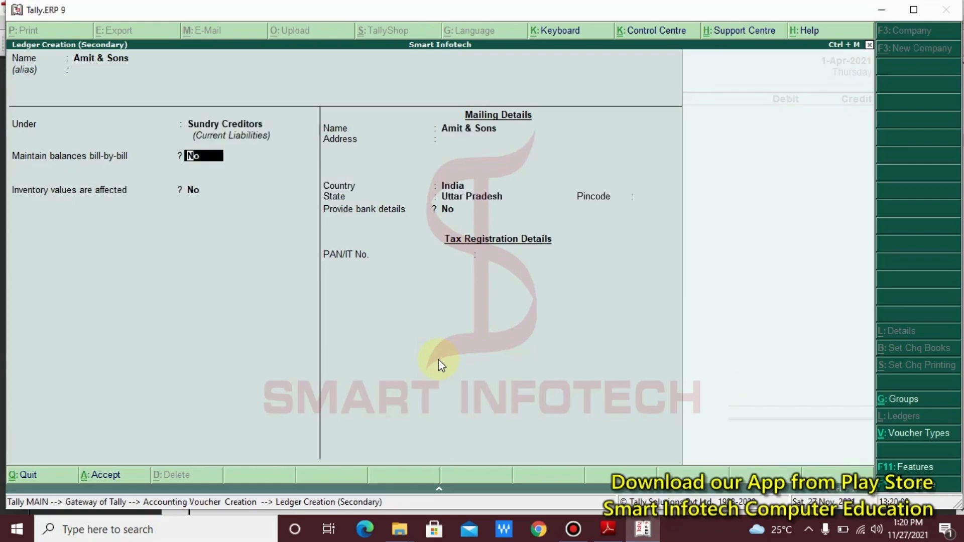
{"action": "type", "text": "yes"}
{"action": "key", "text": "Return"}
{"action": "key", "text": "Return"}
{"action": "key", "text": "Return"}
{"action": "key", "text": "Return"}
{"action": "key", "text": "Return"}
{"action": "key", "text": "Return"}
{"action": "key", "text": "Return"}
{"action": "key", "text": "Return"}
{"action": "key", "text": "Return"}
{"action": "key", "text": "Return"}
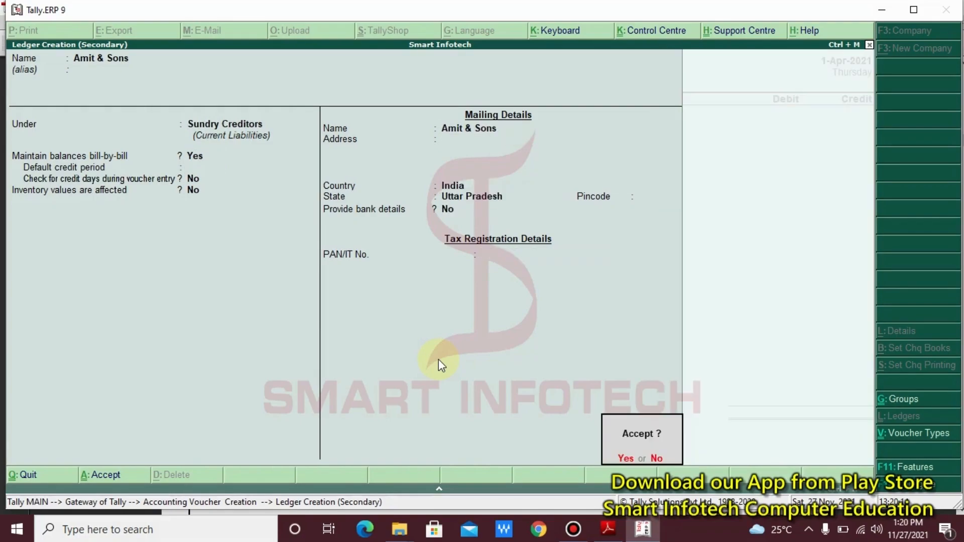
{"action": "key", "text": "Return"}
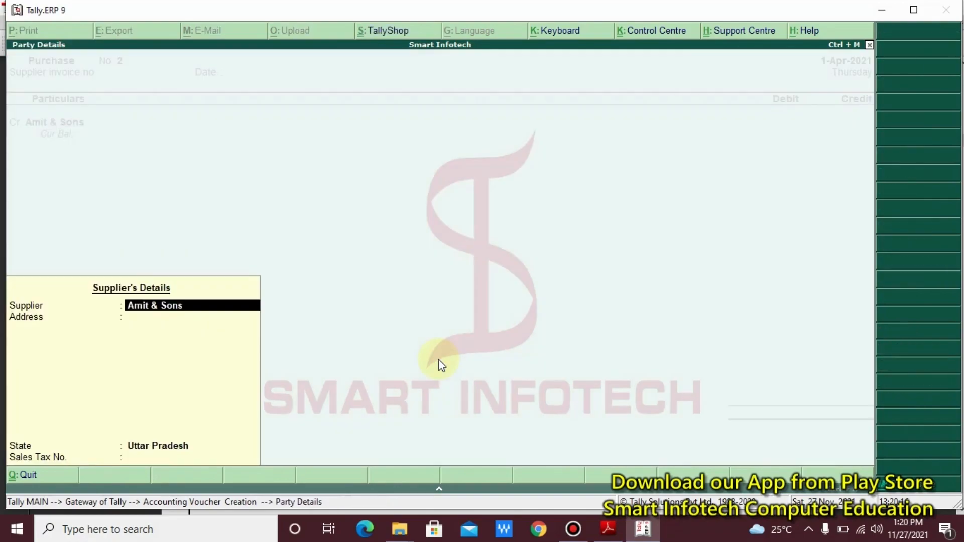
- Enter a 1,000 credit for Amit & Sons, recorded as New Ref bill 2
{"action": "key", "text": "Return"}
{"action": "key", "text": "Return"}
{"action": "key", "text": "Return"}
{"action": "key", "text": "Return"}
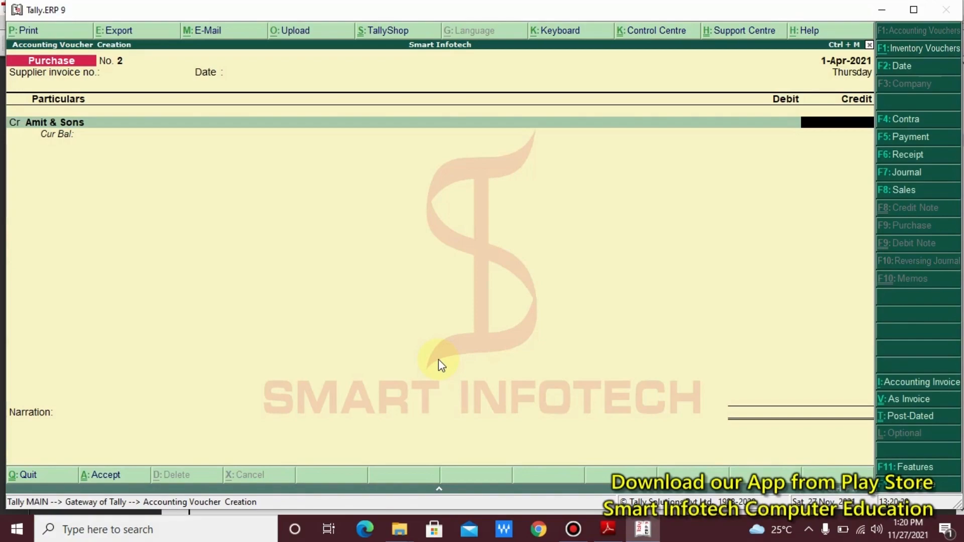
{"action": "key", "text": "alt+Tab"}
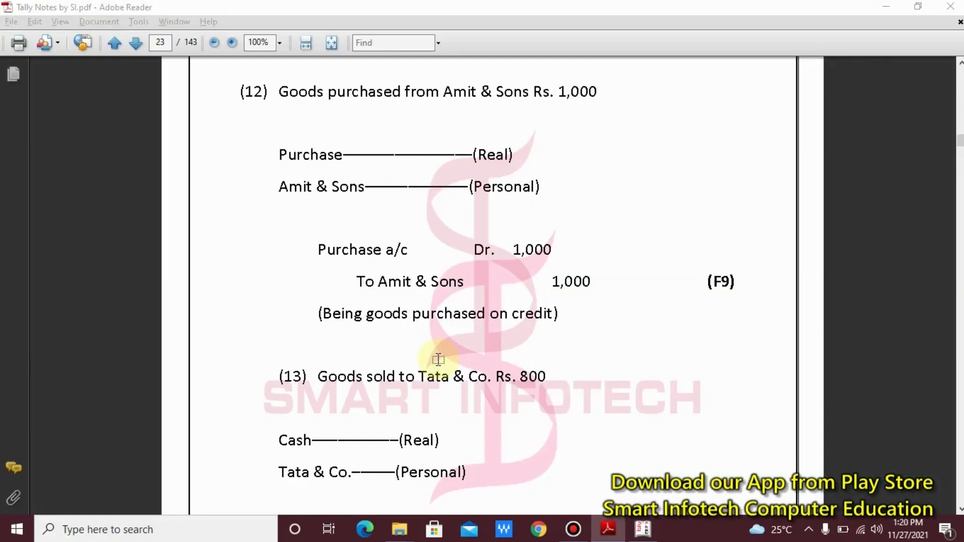
{"action": "key", "text": "alt+Tab"}
{"action": "type", "text": "1,00"}
{"action": "type", "text": "000"}
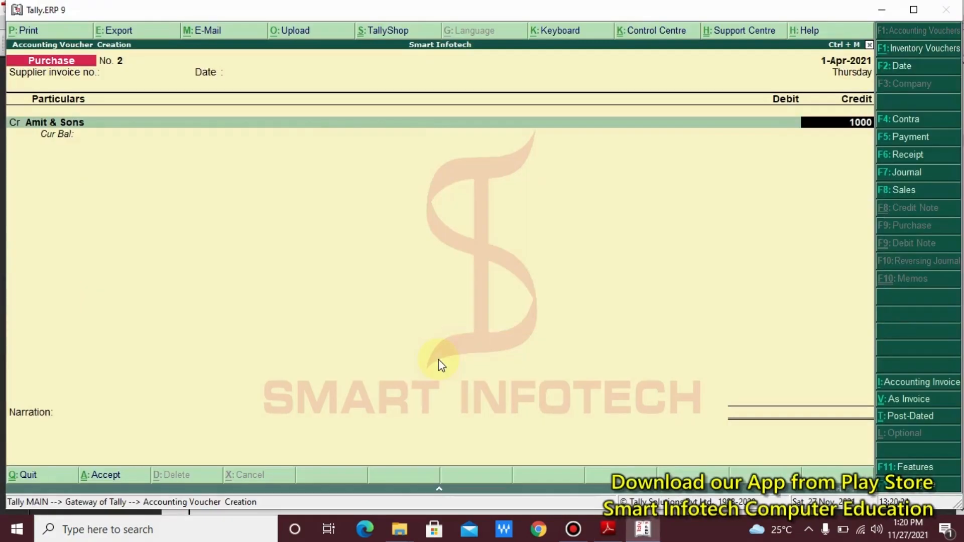
{"action": "key", "text": "Return"}
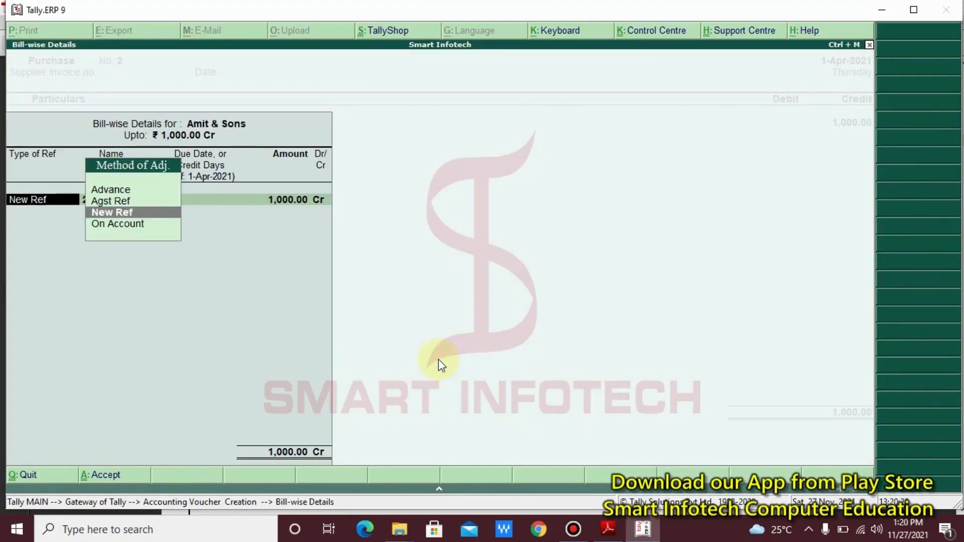
{"action": "key", "text": "Return"}
{"action": "key", "text": "Return"}
{"action": "key", "text": "Return"}
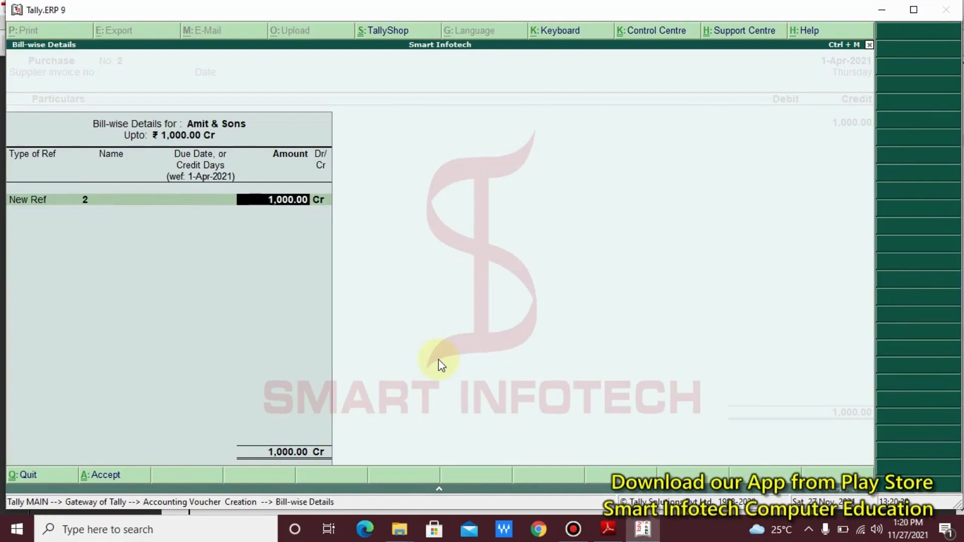
{"action": "key", "text": "Return"}
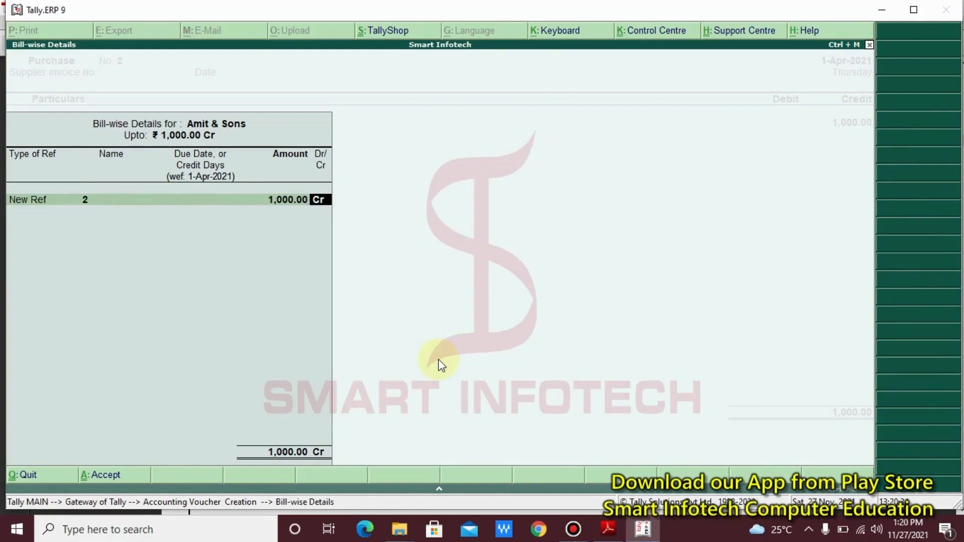
{"action": "key", "text": "Return"}
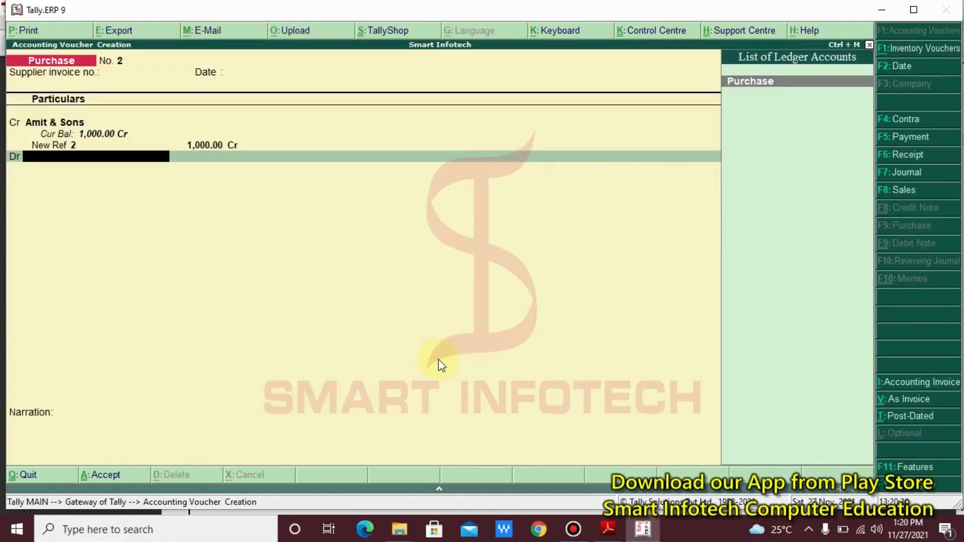
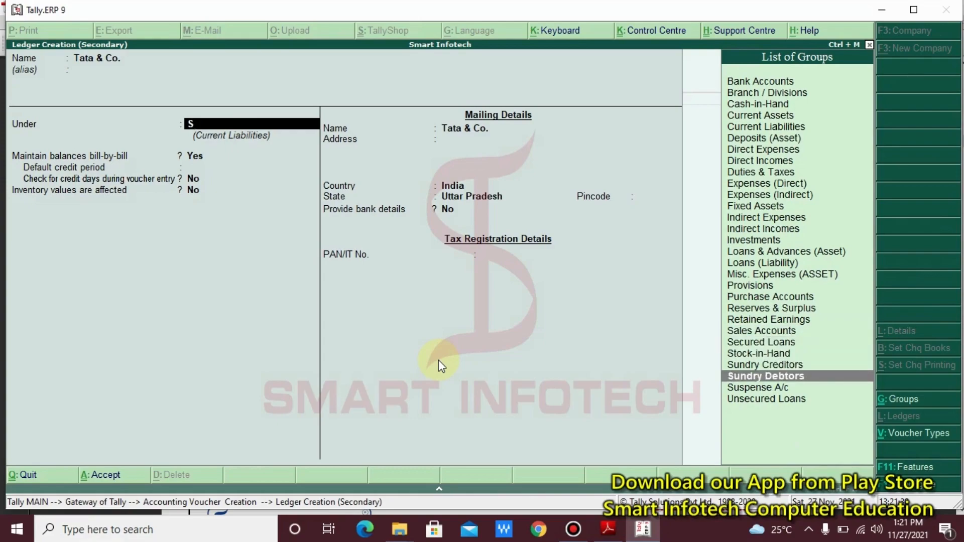
- File the Tata & Co. ledger under Sundry Debtors and save it
{"action": "key", "text": "Return"}
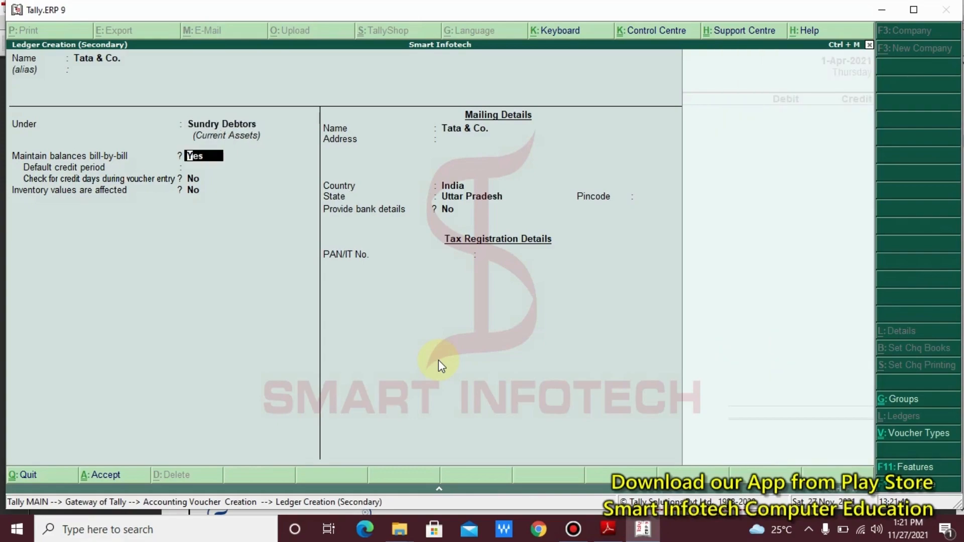
{"action": "key", "text": "Return"}
{"action": "key", "text": "Return"}
{"action": "key", "text": "Return"}
{"action": "key", "text": "Return"}
{"action": "key", "text": "Return"}
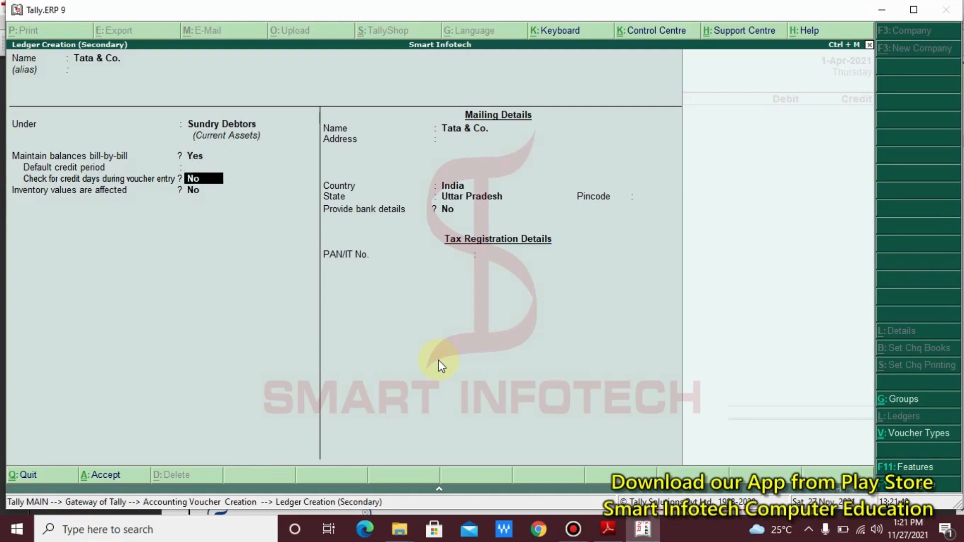
{"action": "key", "text": "Return"}
{"action": "key", "text": "Return"}
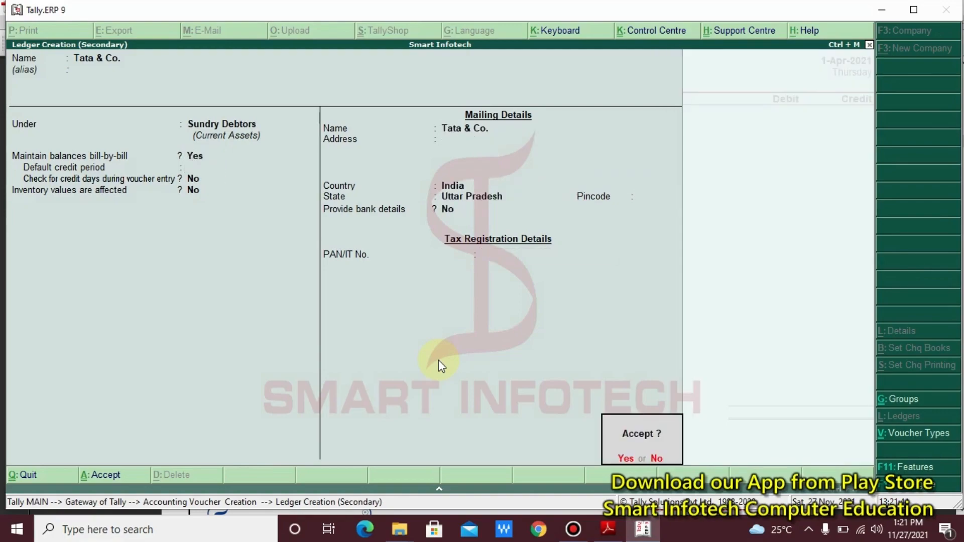
{"action": "key", "text": "Return"}
{"action": "key", "text": "Return"}
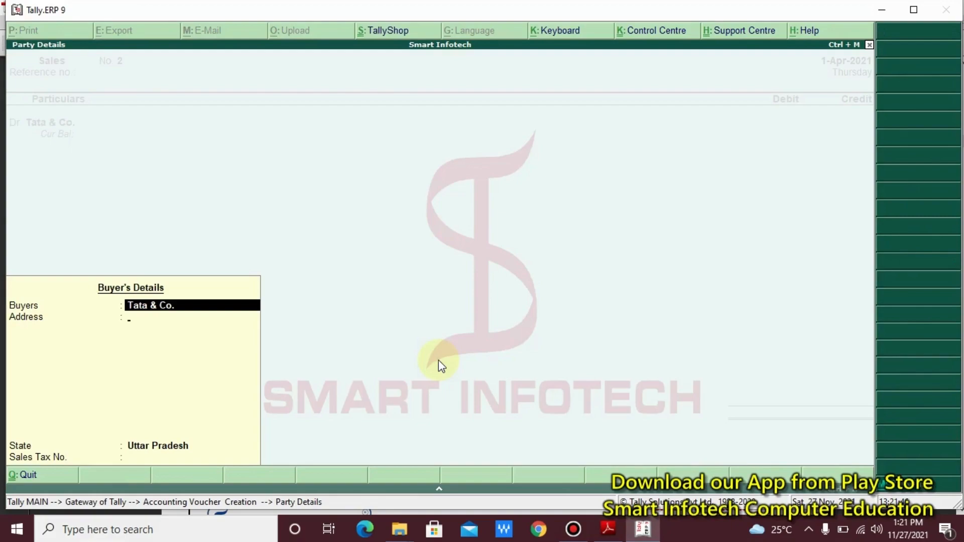
{"action": "key", "text": "Return"}
{"action": "key", "text": "Return"}
{"action": "key", "text": "Return"}
{"action": "key", "text": "Return"}
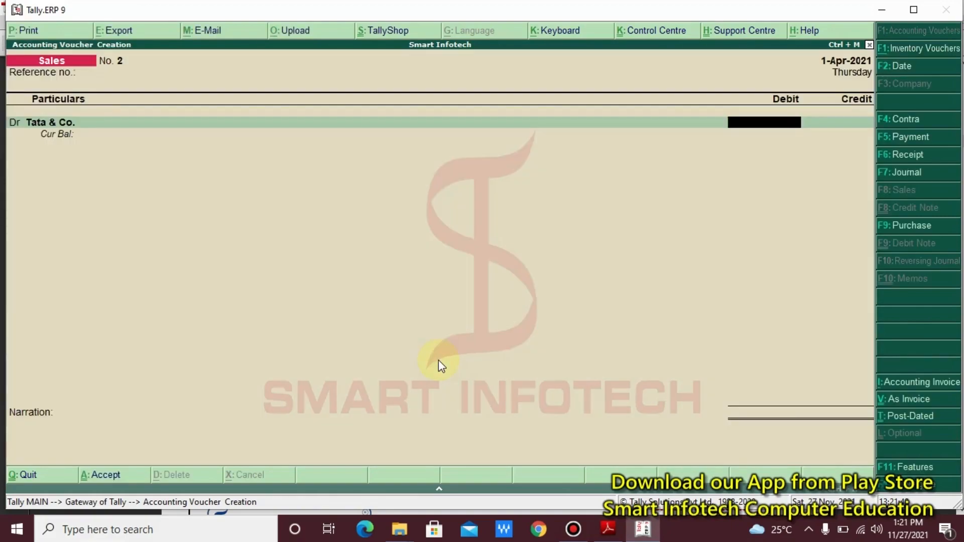
- Debit Tata & Co. 800 against Sales, skipping inventory and narration, and save voucher No. 2
{"action": "key", "text": "alt+Tab"}
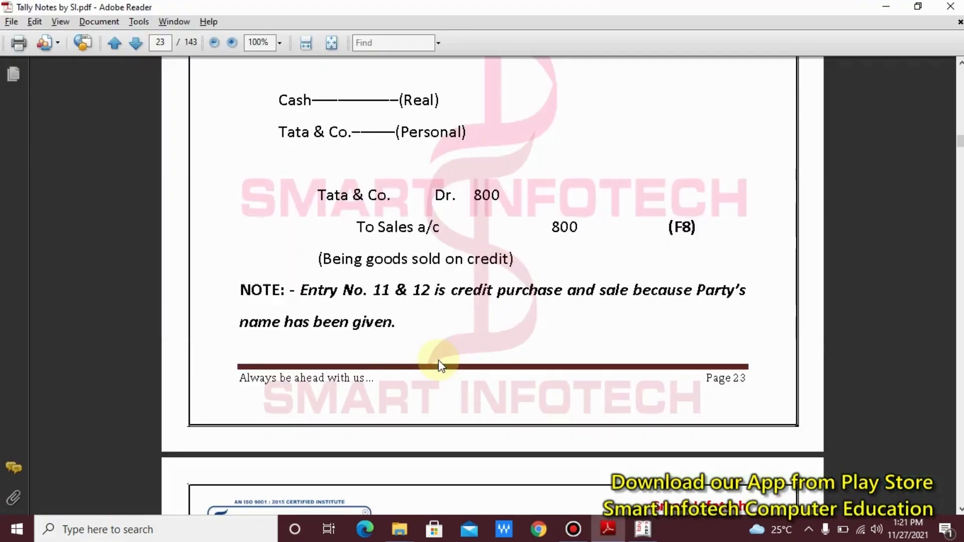
{"action": "key", "text": "alt+Tab"}
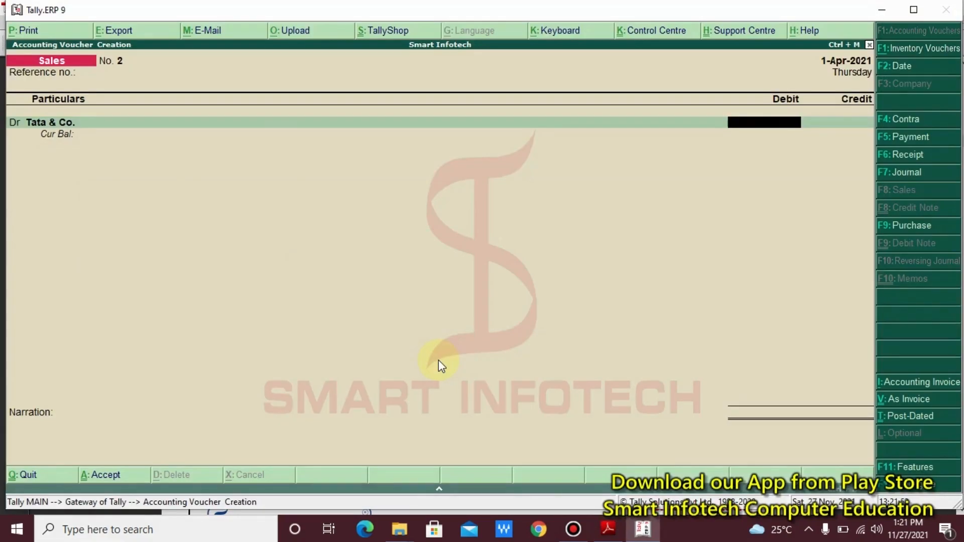
{"action": "type", "text": "800"}
{"action": "key", "text": "Return"}
{"action": "key", "text": "Return"}
{"action": "key", "text": "Return"}
{"action": "key", "text": "Return"}
{"action": "key", "text": "Return"}
{"action": "key", "text": "Return"}
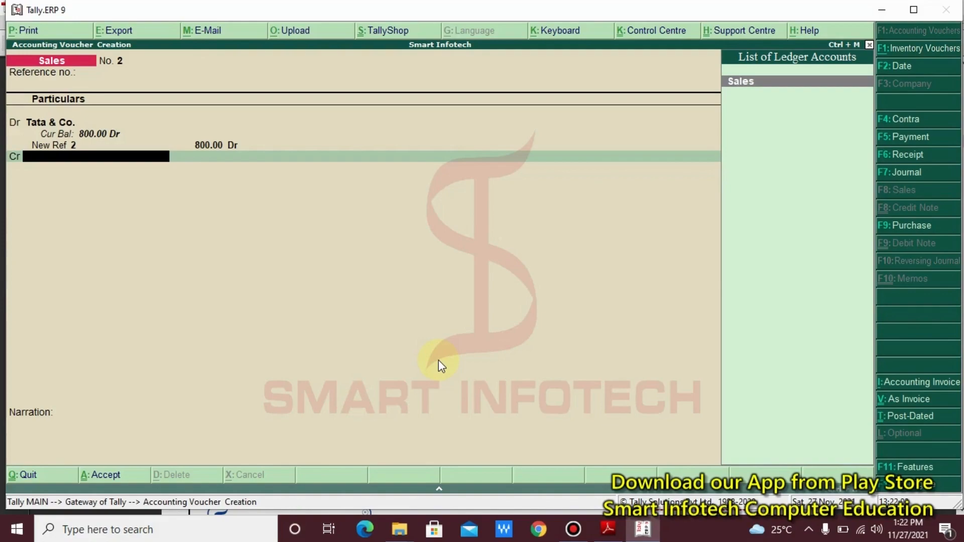
{"action": "key", "text": "Return"}
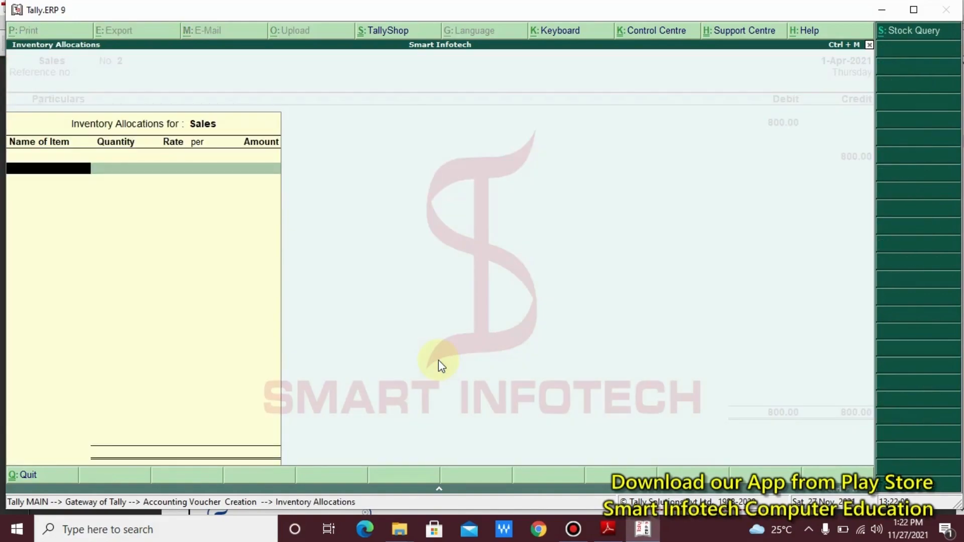
{"action": "key", "text": "Return"}
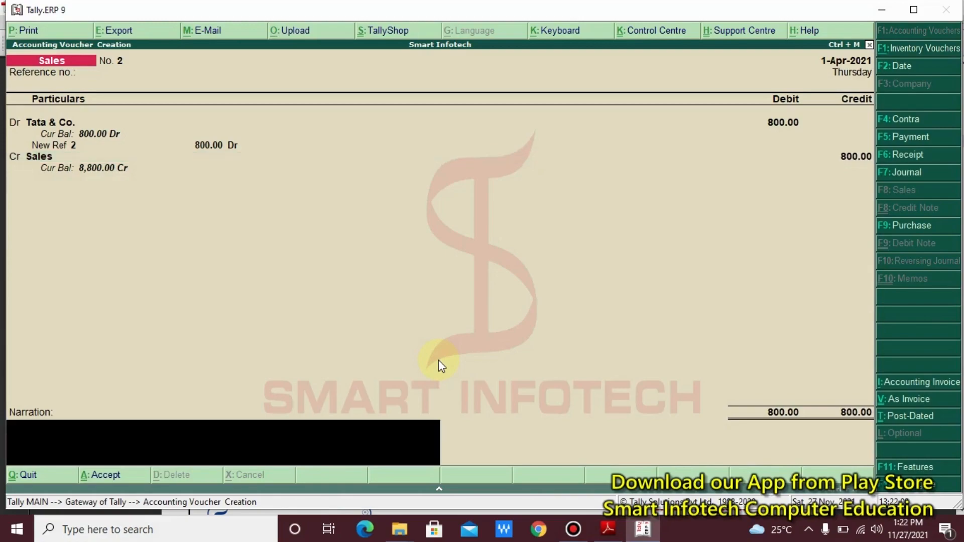
{"action": "key", "text": "Return"}
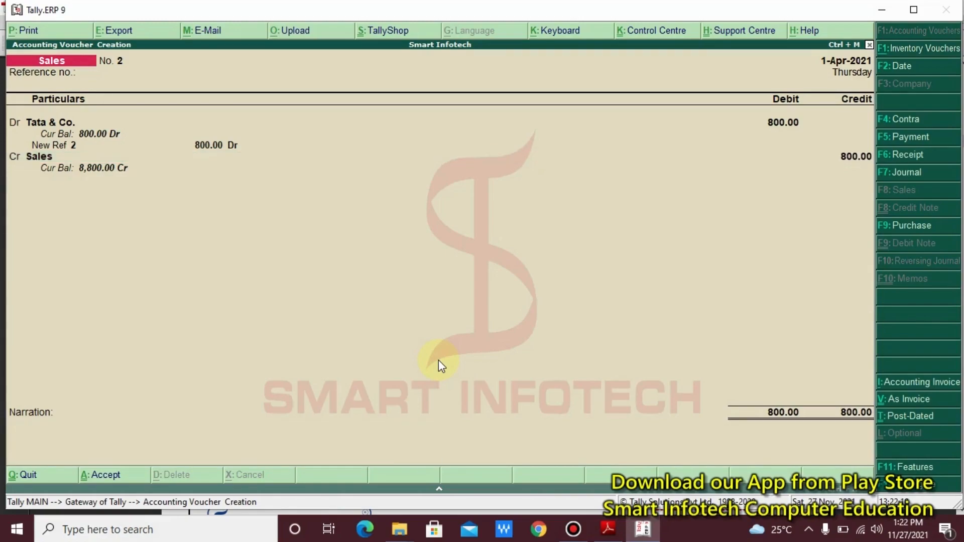
{"action": "key", "text": "Return"}
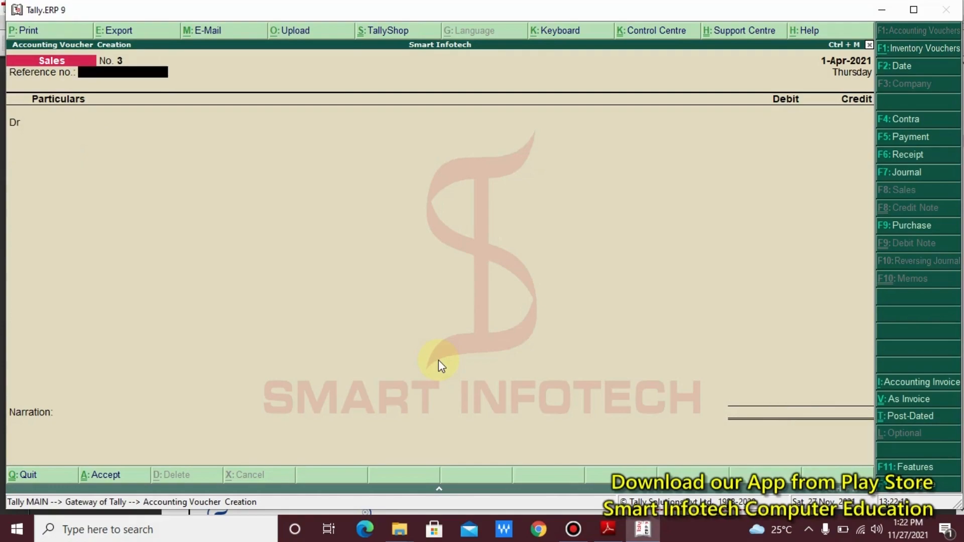
- In the notes PDF, box the Practice Exercise list and mark items 1–7 with red arrows, then clear them
{"action": "key", "text": "alt+Tab"}
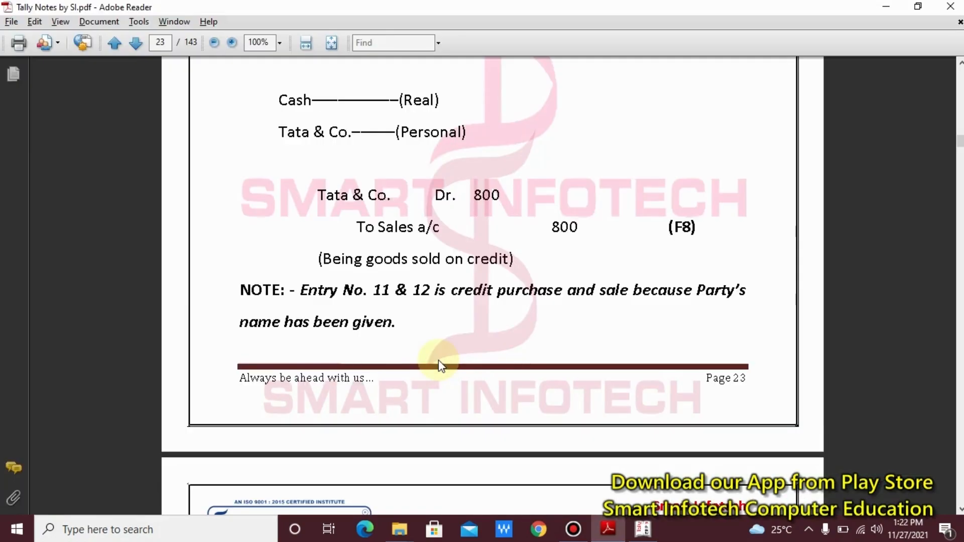
{"action": "scroll", "coordinate": [439, 362], "scroll_direction": "down", "scroll_amount": 10}
{"action": "scroll", "coordinate": [438, 363], "scroll_direction": "down", "scroll_amount": 6}
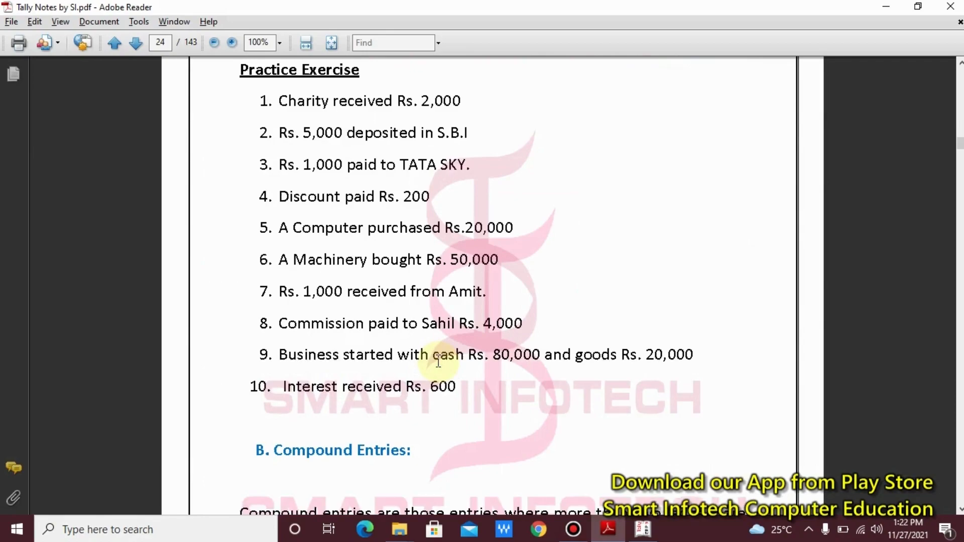
{"action": "scroll", "coordinate": [439, 362], "scroll_direction": "up", "scroll_amount": 1}
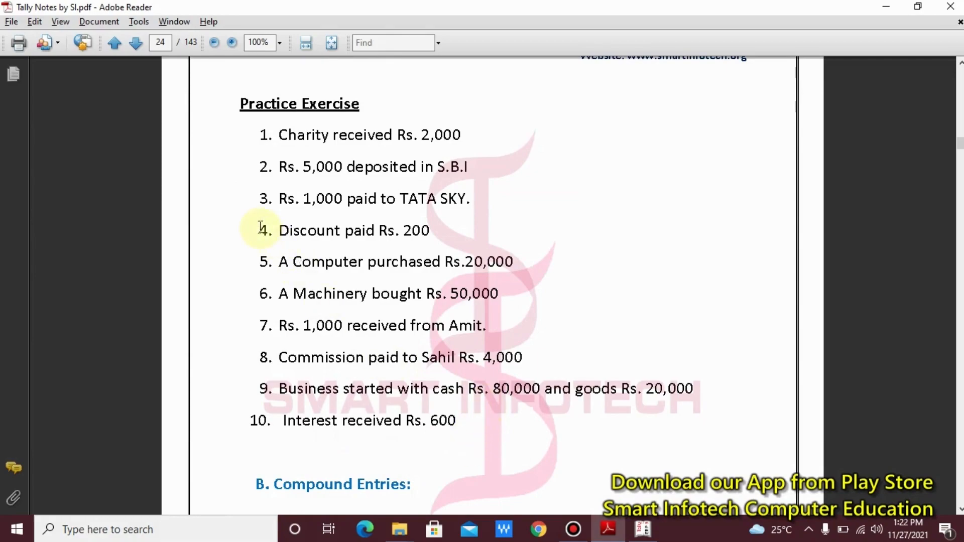
{"action": "mouse_move", "coordinate": [215, 78]}
{"action": "left_mouse_down"}
{"action": "mouse_move", "coordinate": [576, 340]}
{"action": "mouse_move", "coordinate": [718, 484]}
{"action": "mouse_move", "coordinate": [744, 448]}
{"action": "left_mouse_up"}
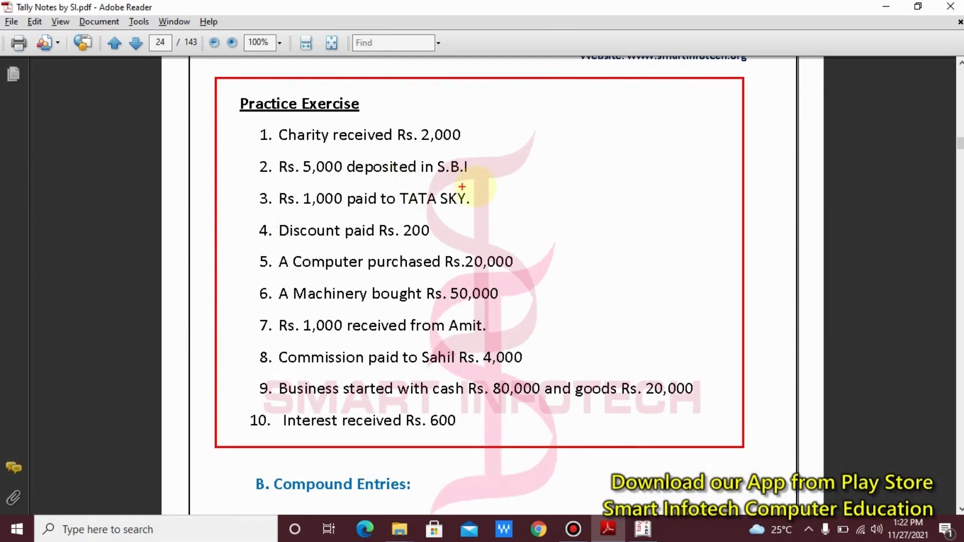
{"action": "left_click_drag", "start_coordinate": [471, 138], "coordinate": [537, 128]}
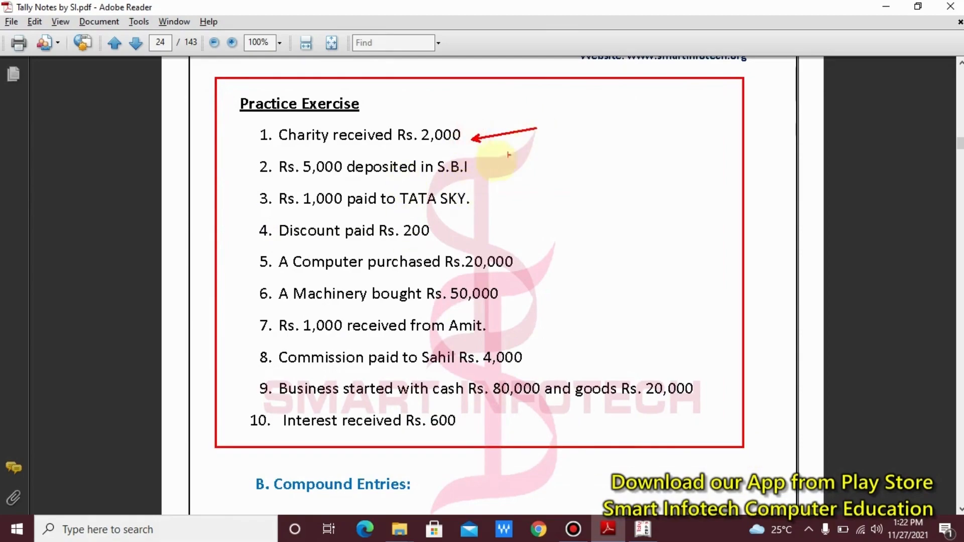
{"action": "left_click_drag", "start_coordinate": [477, 167], "coordinate": [568, 158]}
{"action": "left_click_drag", "start_coordinate": [479, 198], "coordinate": [565, 198]}
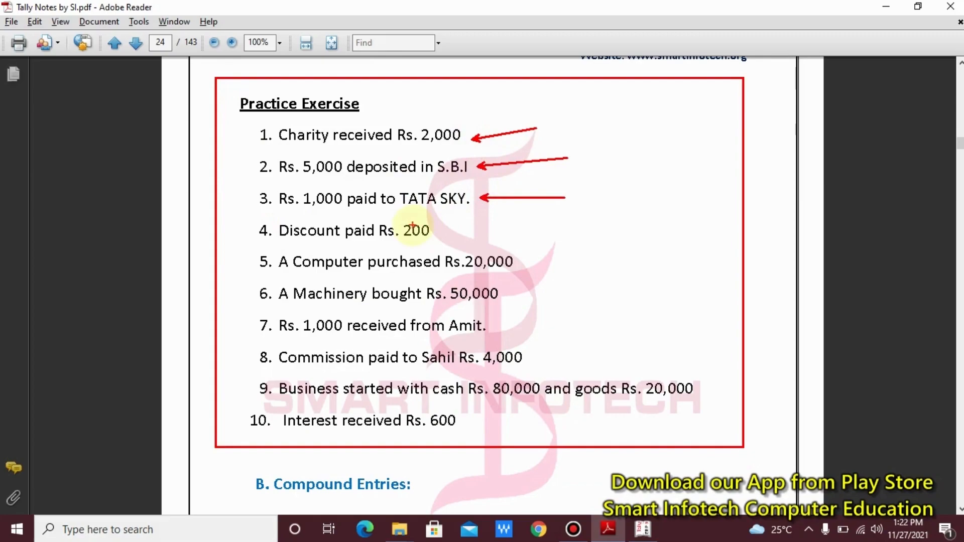
{"action": "left_click_drag", "start_coordinate": [435, 231], "coordinate": [586, 231]}
{"action": "left_click_drag", "start_coordinate": [522, 262], "coordinate": [630, 261]}
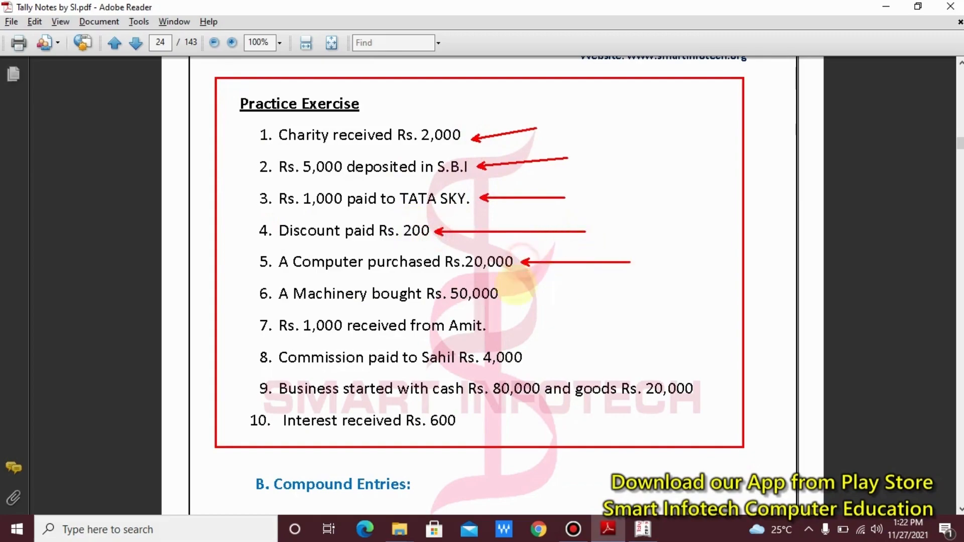
{"action": "left_click_drag", "start_coordinate": [512, 296], "coordinate": [620, 296]}
{"action": "left_click_drag", "start_coordinate": [507, 320], "coordinate": [629, 320]}
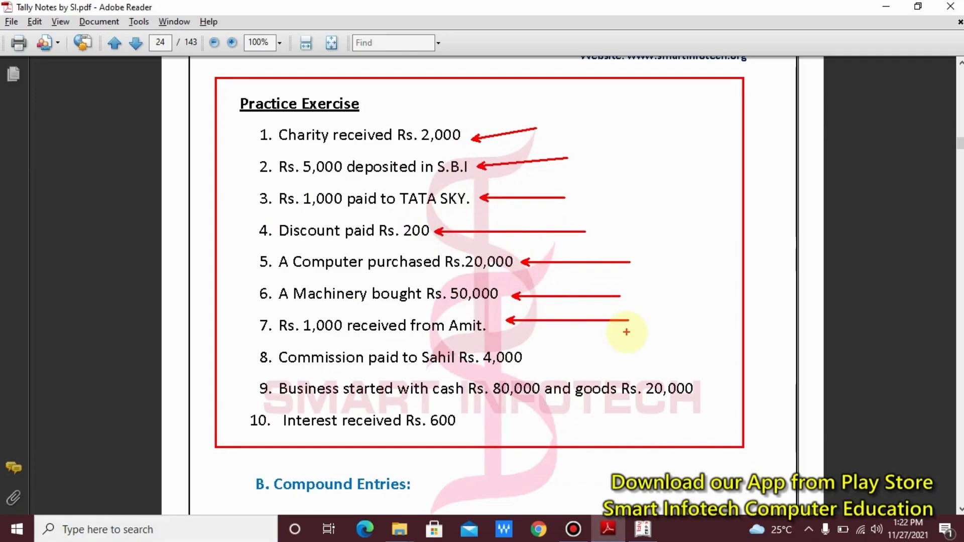
{"action": "key", "text": "Escape"}
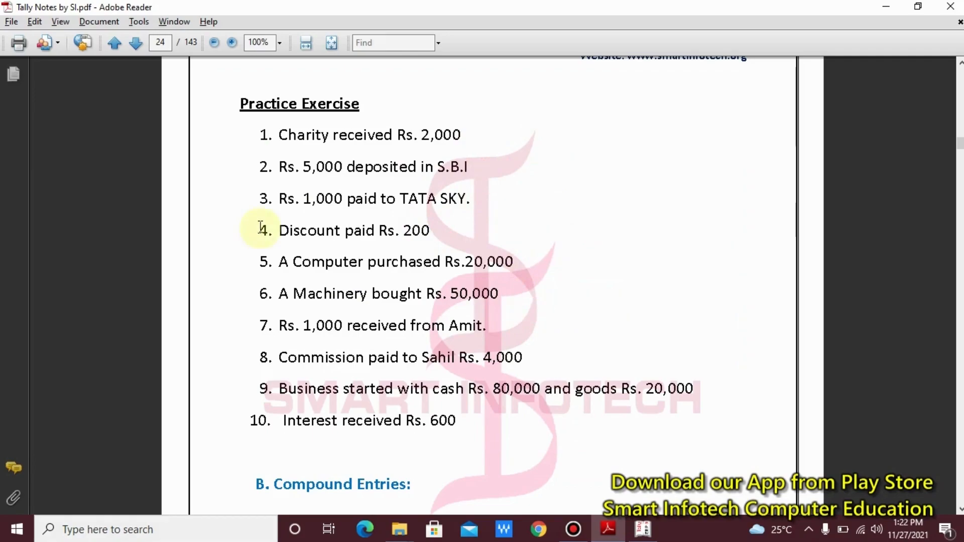
- Write and box a helpline number note beside item 1, clear it, and return to Tally
{"action": "key", "text": "ctrl+2"}
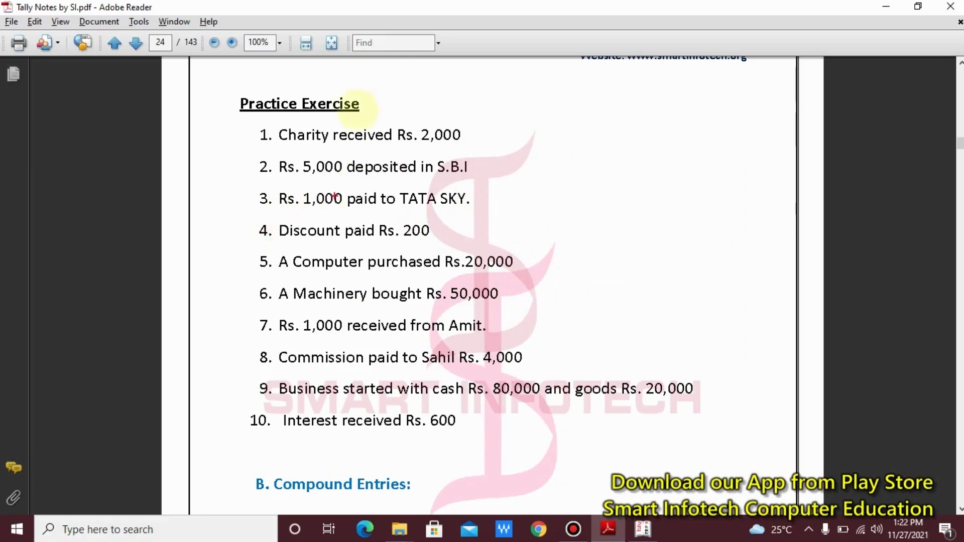
{"action": "key", "text": "t"}
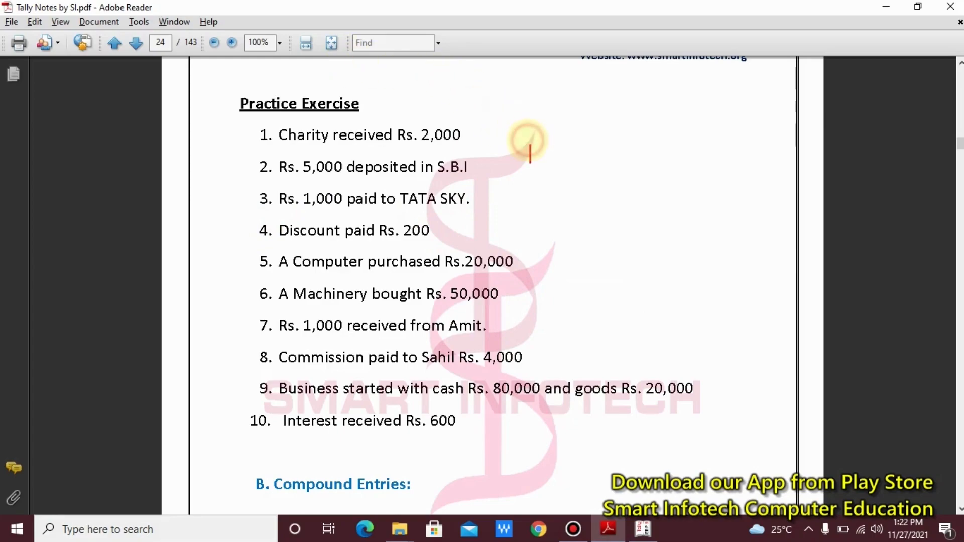
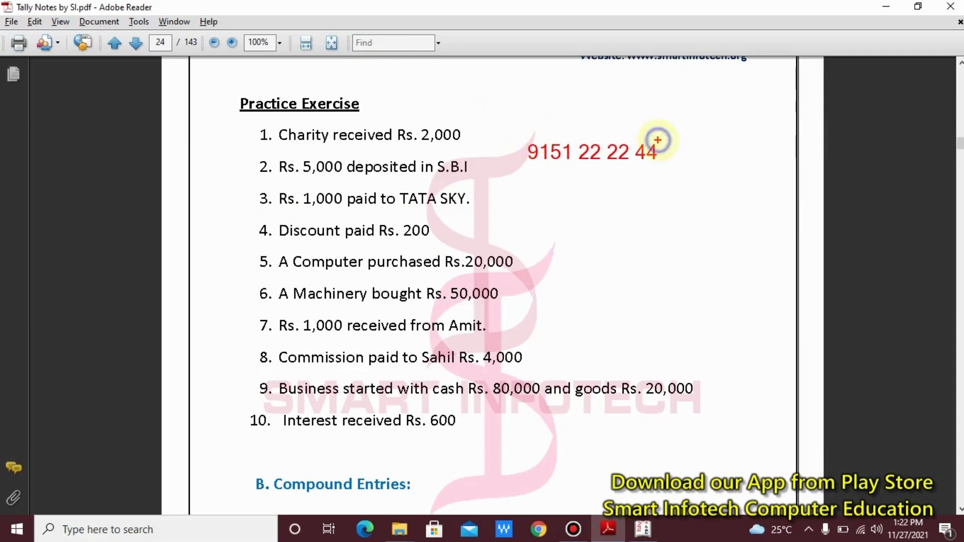
{"action": "left_click_drag", "start_coordinate": [496, 130], "coordinate": [695, 181]}
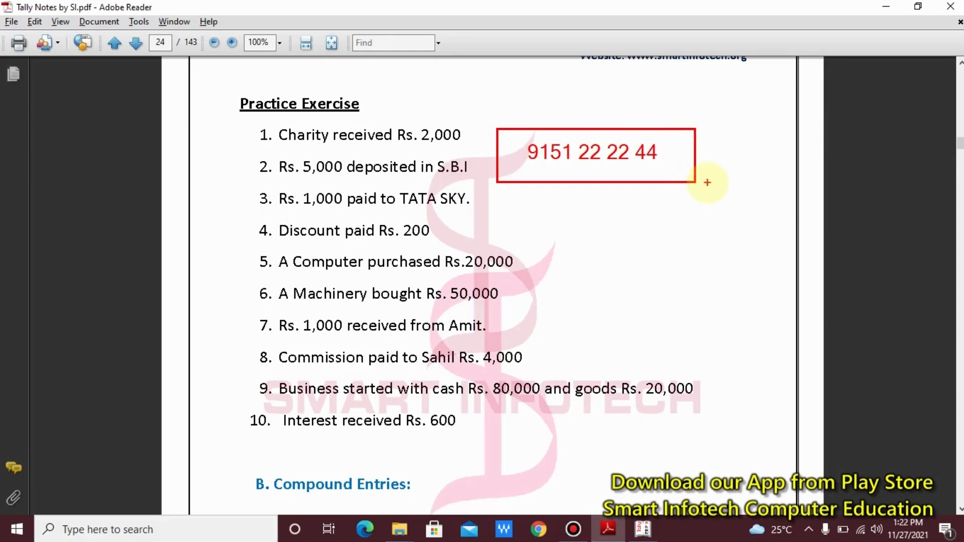
{"action": "key", "text": "Escape"}
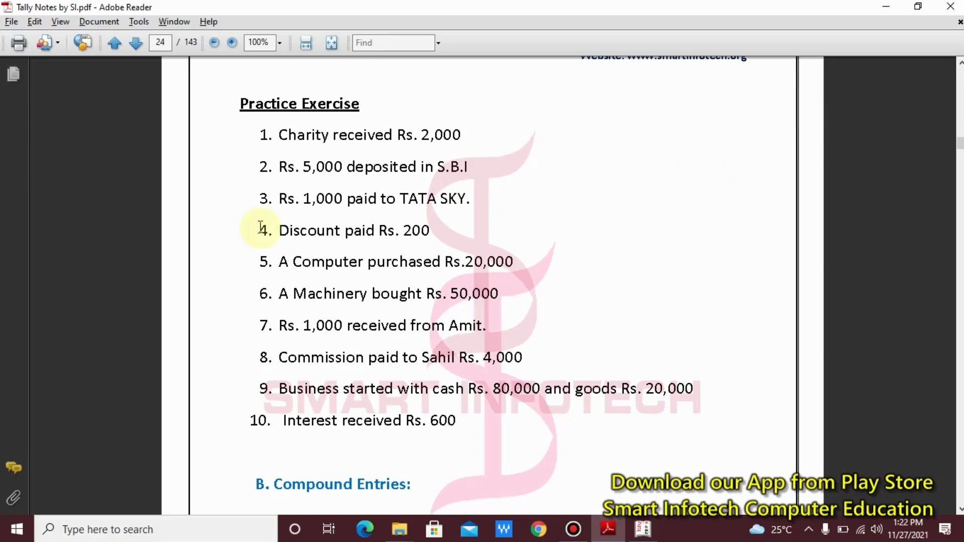
{"action": "scroll", "coordinate": [228, 272], "scroll_direction": "up", "scroll_amount": 8}
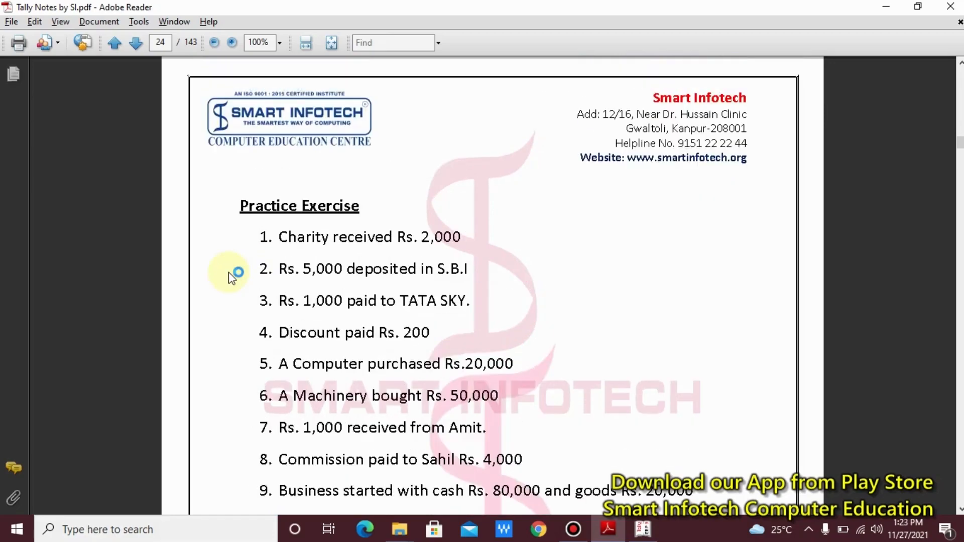
{"action": "scroll", "coordinate": [324, 275], "scroll_direction": "up", "scroll_amount": 8}
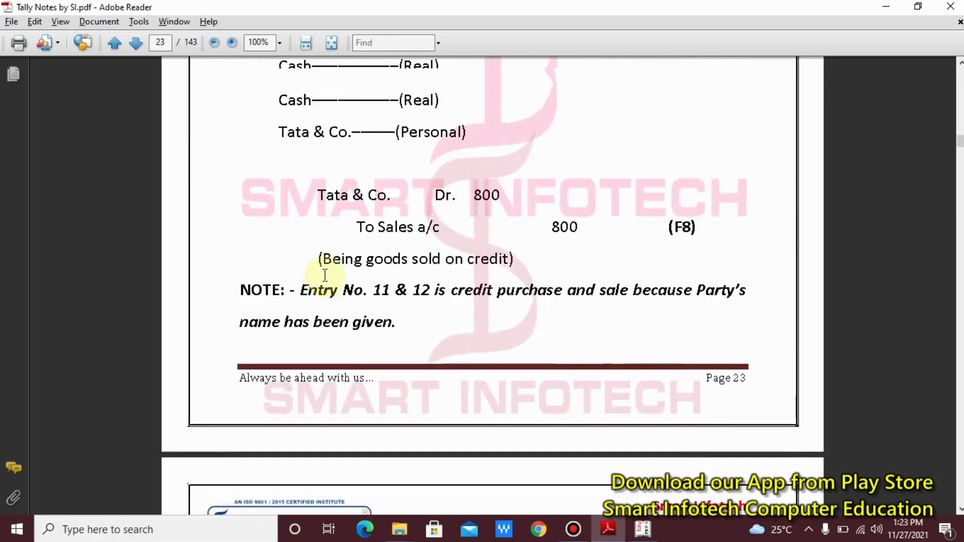
{"action": "scroll", "coordinate": [325, 275], "scroll_direction": "up", "scroll_amount": 3}
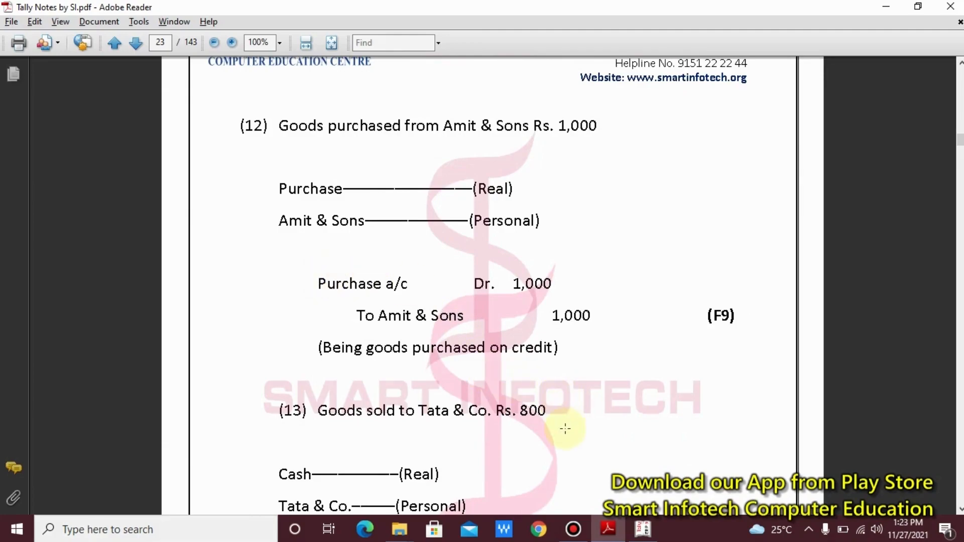
{"action": "left_click", "coordinate": [642, 529]}
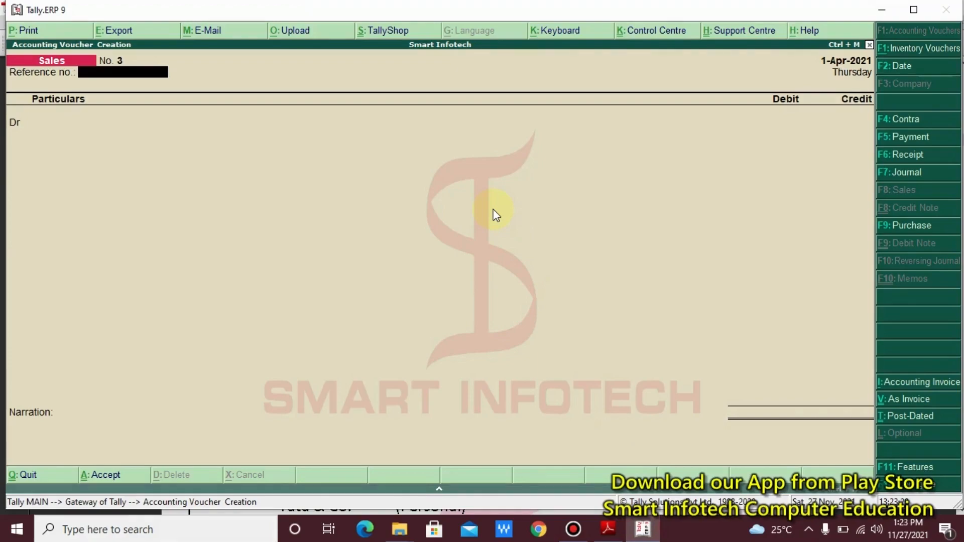
- Quit the empty Sales voucher and add the note 'How to check all passed journal entries'
{"action": "key", "text": "Escape"}
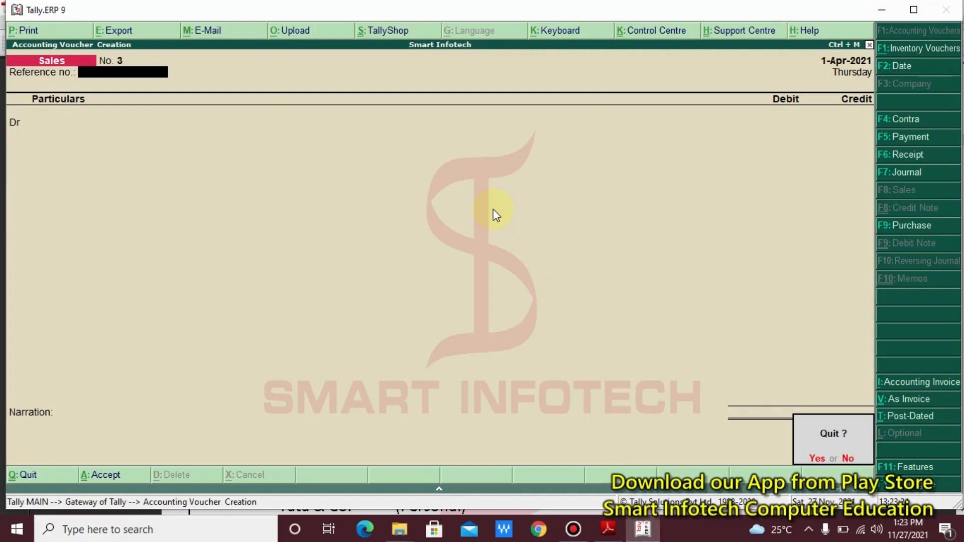
{"action": "key", "text": "y"}
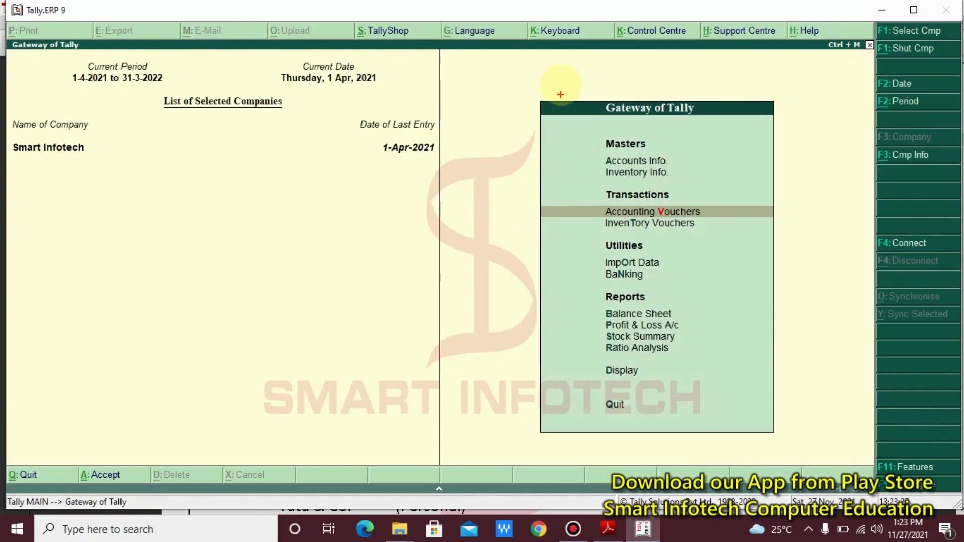
{"action": "left_click_drag", "start_coordinate": [561, 84], "coordinate": [708, 127]}
{"action": "key", "text": "t"}
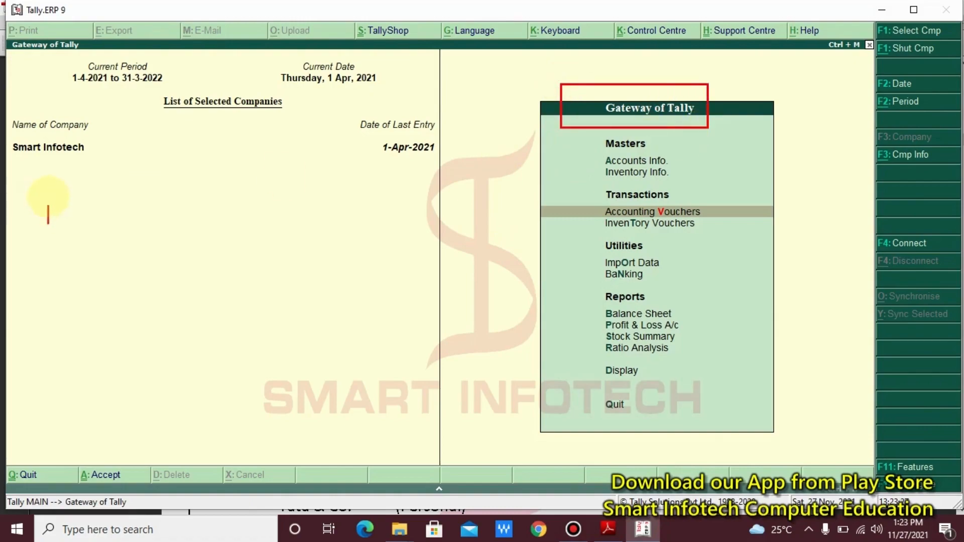
{"action": "left_click", "coordinate": [63, 196]}
{"action": "type", "text": "How to che"}
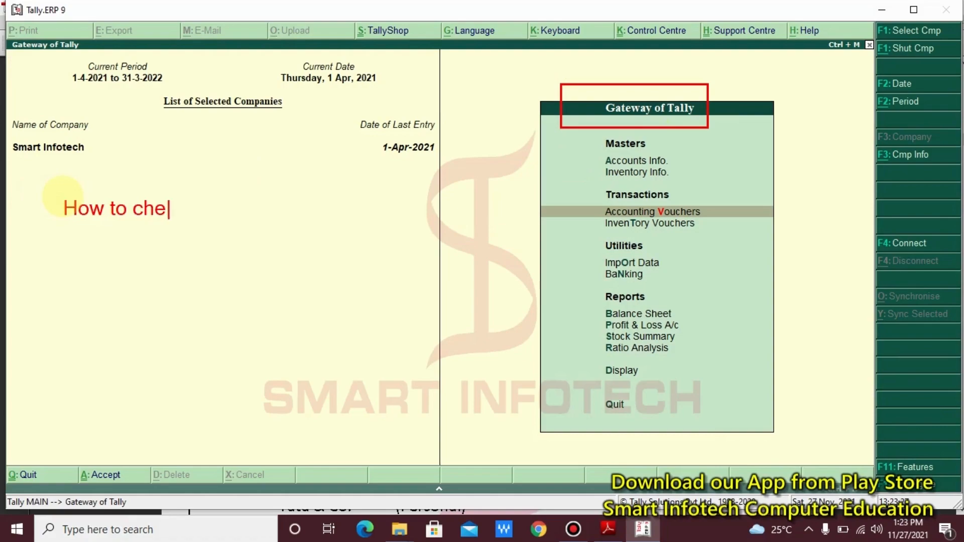
{"action": "type", "text": "ck all "}
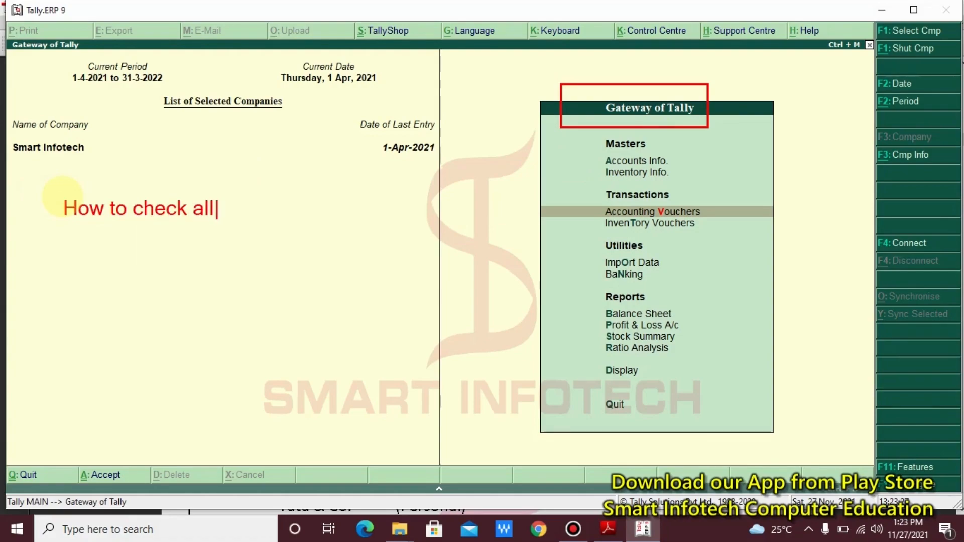
{"action": "type", "text": "passed "}
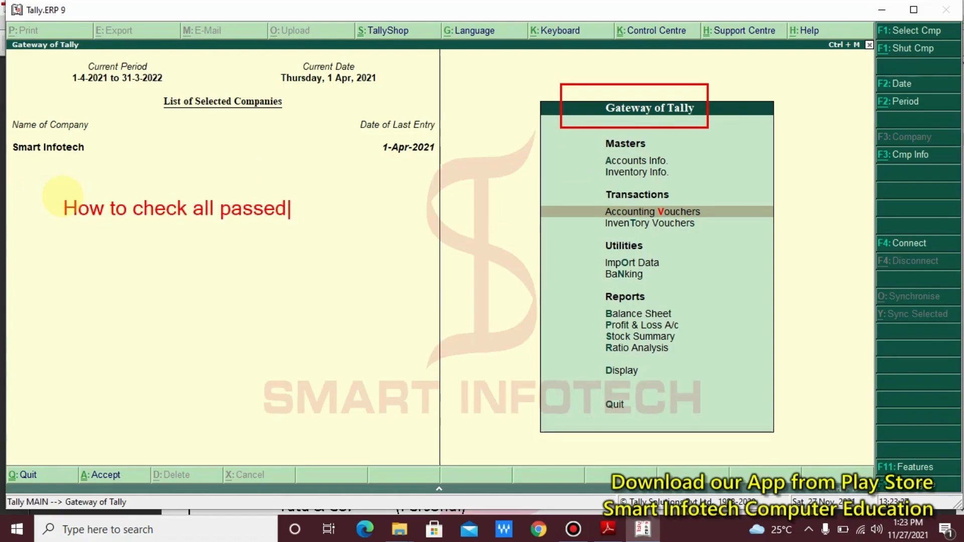
{"action": "type", "text": "journa"}
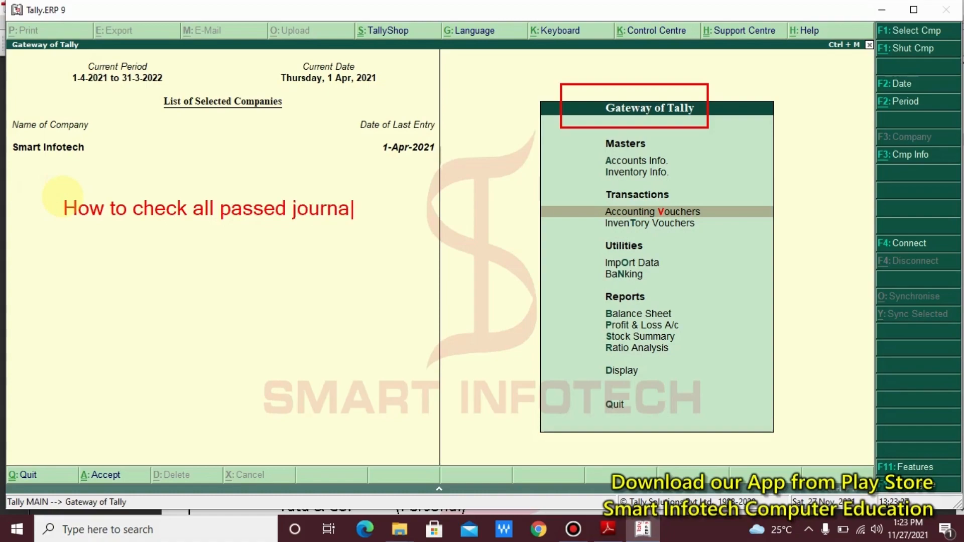
{"action": "type", "text": "l entries"}
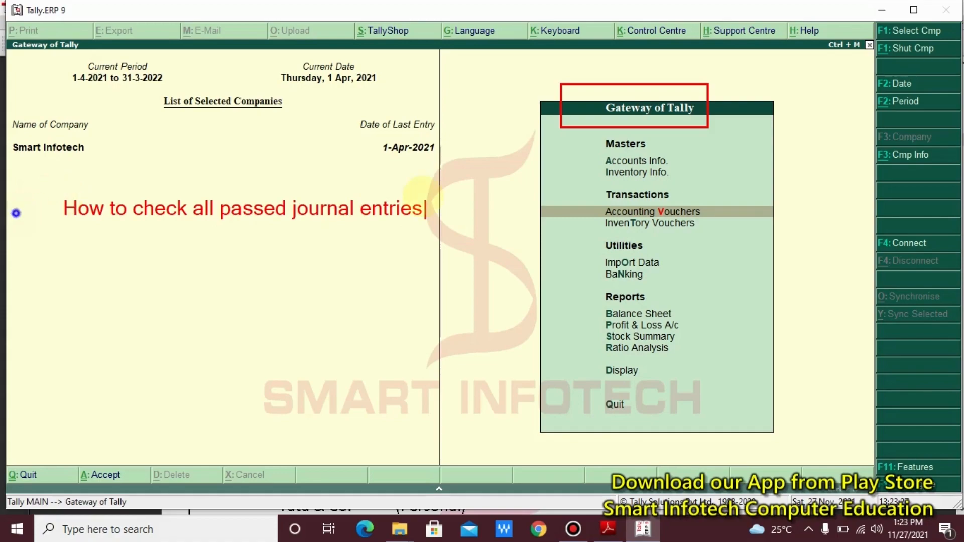
- Mark up the note and write the path 'GOT >> Display >> Day Book'
{"action": "left_click_drag", "start_coordinate": [50, 181], "coordinate": [85, 197]}
{"action": "mouse_move", "coordinate": [255, 243]}
{"action": "left_mouse_down"}
{"action": "mouse_move", "coordinate": [413, 239]}
{"action": "mouse_move", "coordinate": [431, 248]}
{"action": "left_mouse_up"}
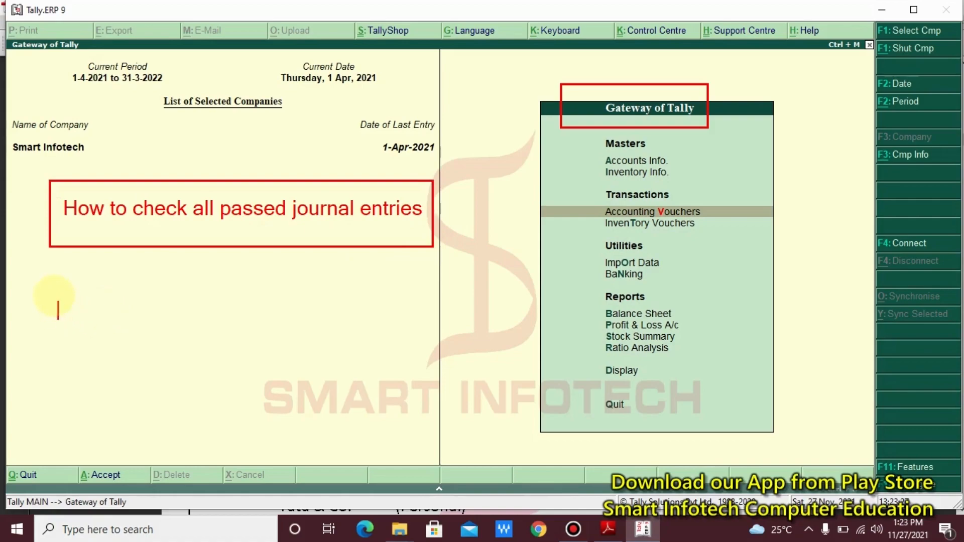
{"action": "left_click", "coordinate": [54, 301]}
{"action": "type", "text": "GOT "}
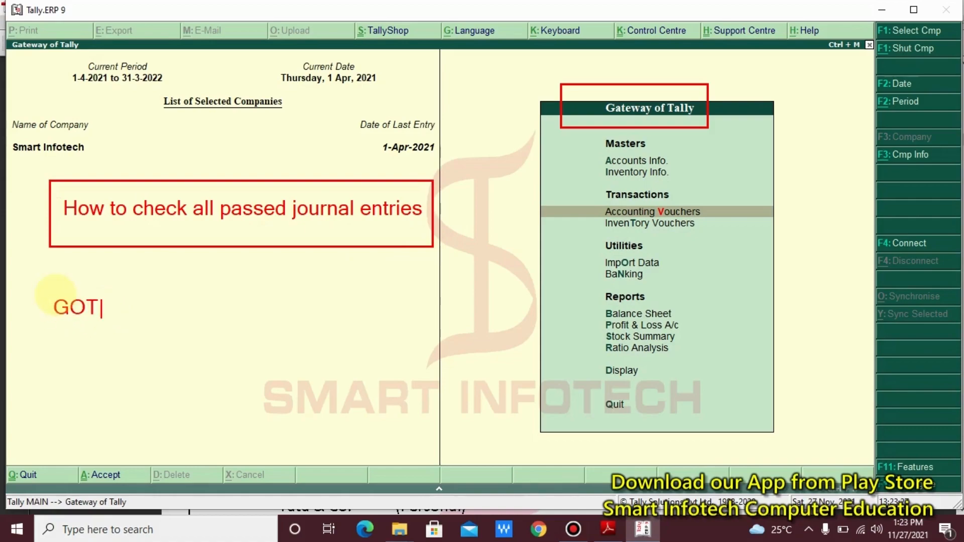
{"action": "type", "text": ">> "}
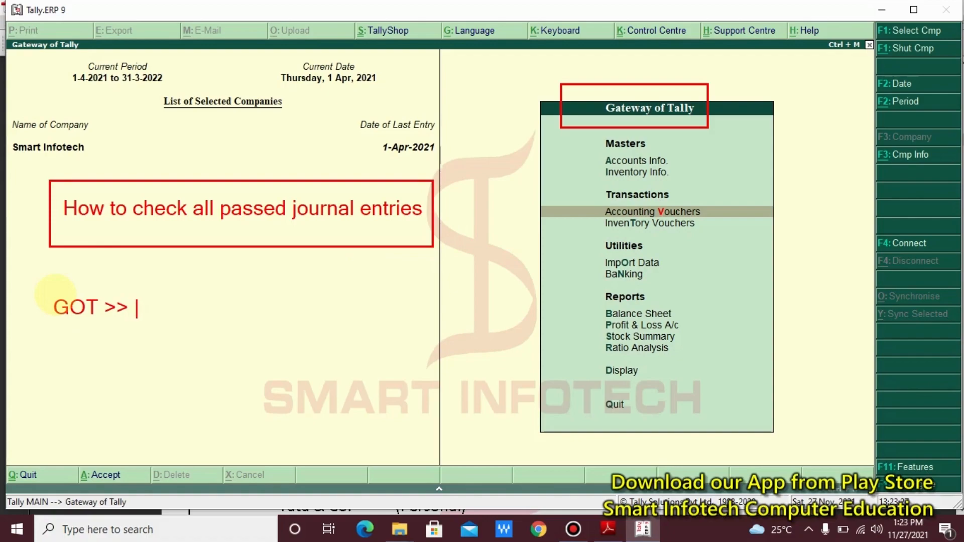
{"action": "type", "text": "Displa"}
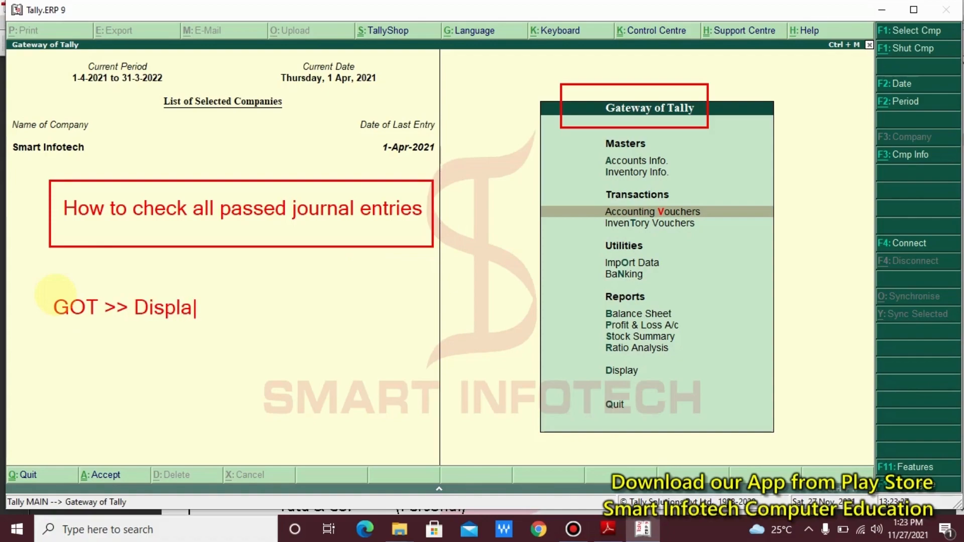
{"action": "type", "text": "y >> Day Book"}
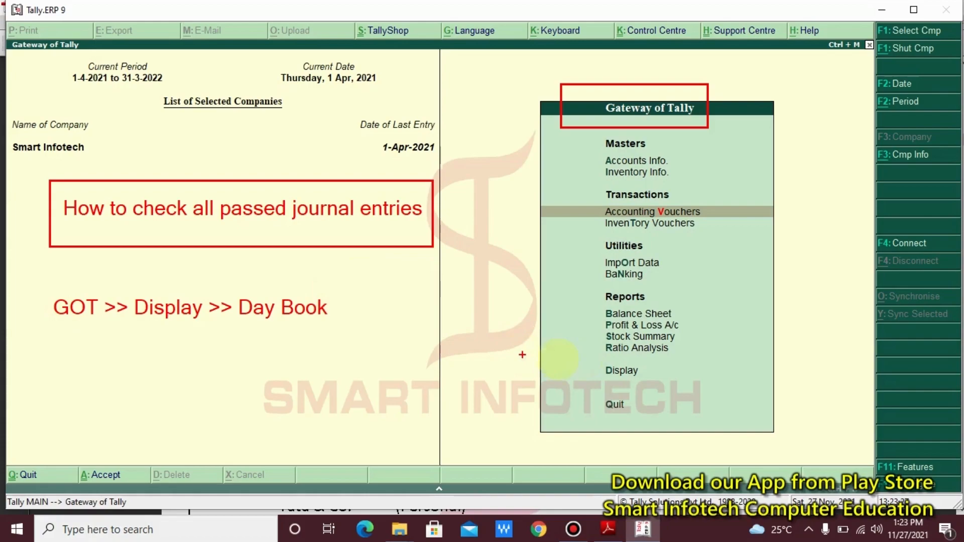
- Open Display > Day Book to list the vouchers passed on 1-Apr-2021
{"action": "left_click_drag", "start_coordinate": [592, 358], "coordinate": [649, 384]}
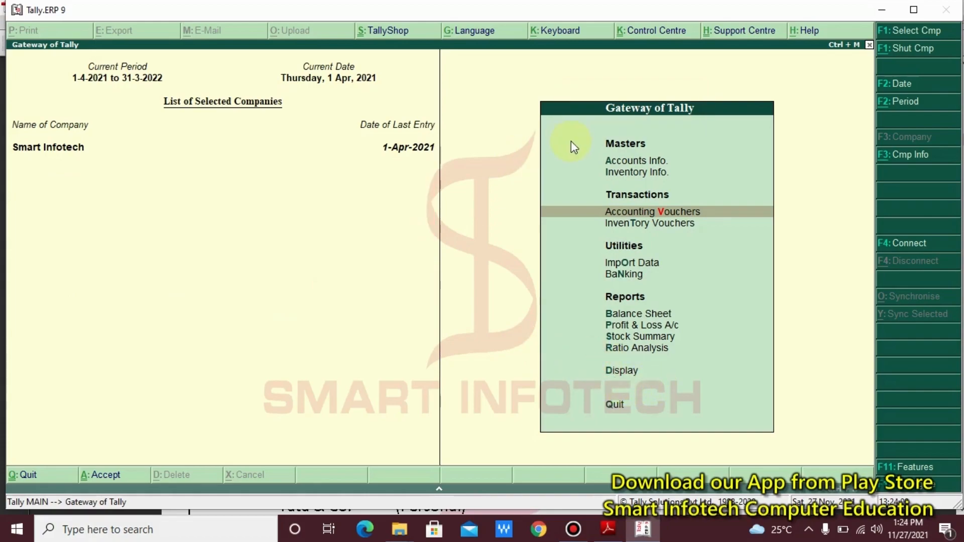
{"action": "key", "text": "Down"}
{"action": "key", "text": "Down"}
{"action": "key", "text": "Down"}
{"action": "key", "text": "Down"}
{"action": "key", "text": "Down"}
{"action": "key", "text": "Down"}
{"action": "key", "text": "Down"}
{"action": "key", "text": "Down"}
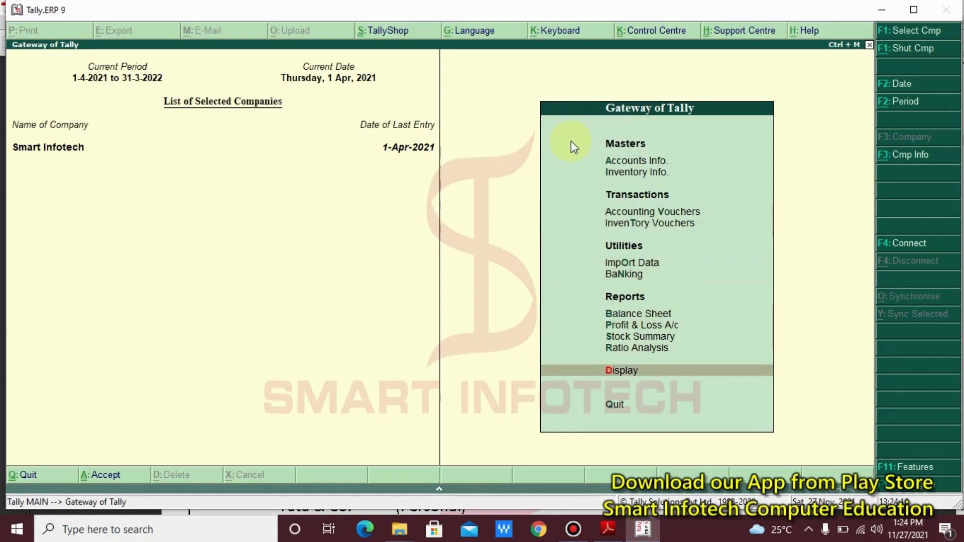
{"action": "key", "text": "Return"}
{"action": "key", "text": "Down"}
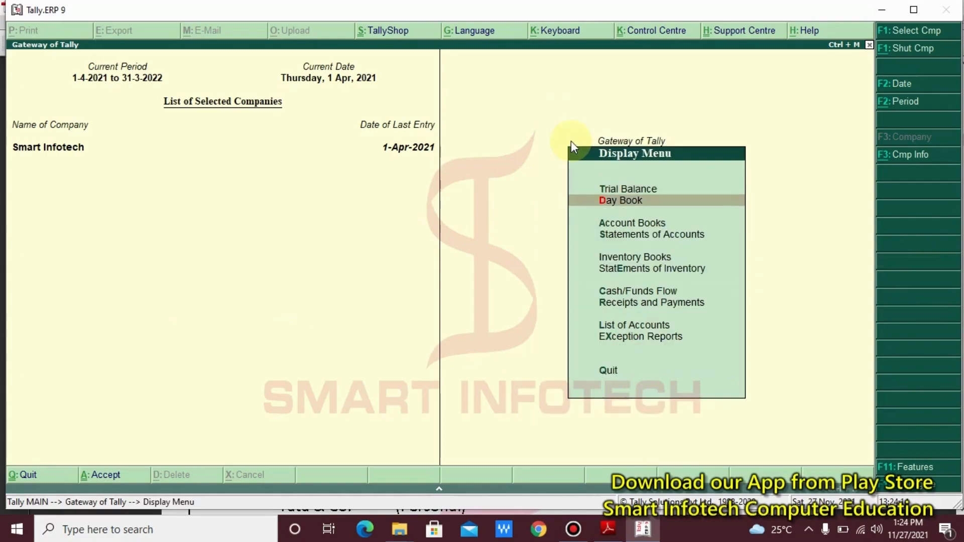
{"action": "key", "text": "Return"}
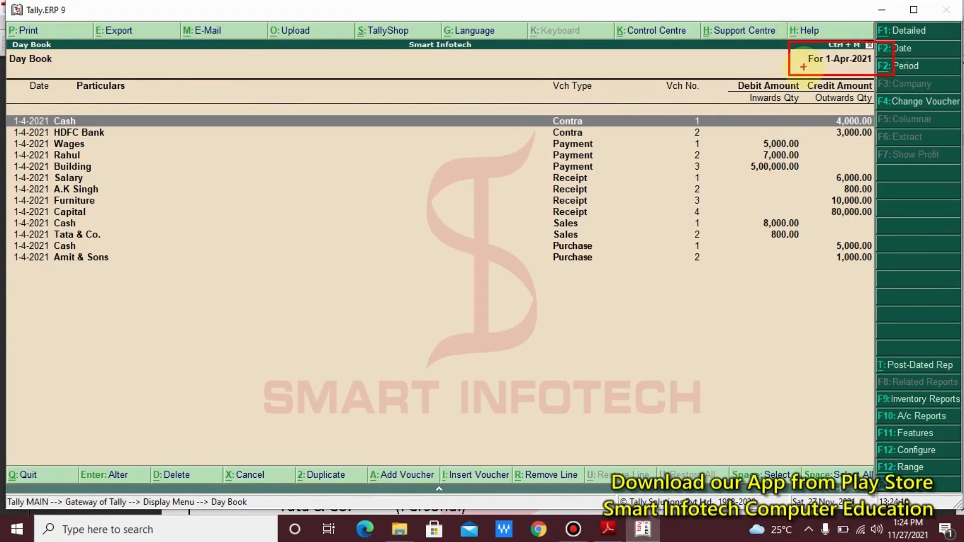
- Box the Day Book's voucher list and annotate the 'F2: Date' shortcut
{"action": "mouse_move", "coordinate": [8, 99]}
{"action": "left_mouse_down"}
{"action": "mouse_move", "coordinate": [55, 218]}
{"action": "mouse_move", "coordinate": [108, 273]}
{"action": "mouse_move", "coordinate": [143, 287]}
{"action": "left_mouse_up"}
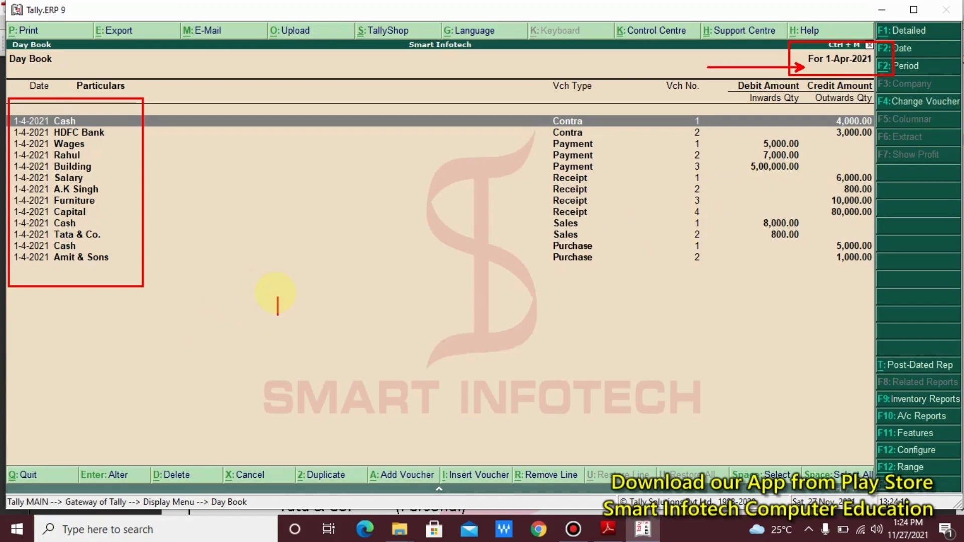
{"action": "type", "text": "F2: Date"}
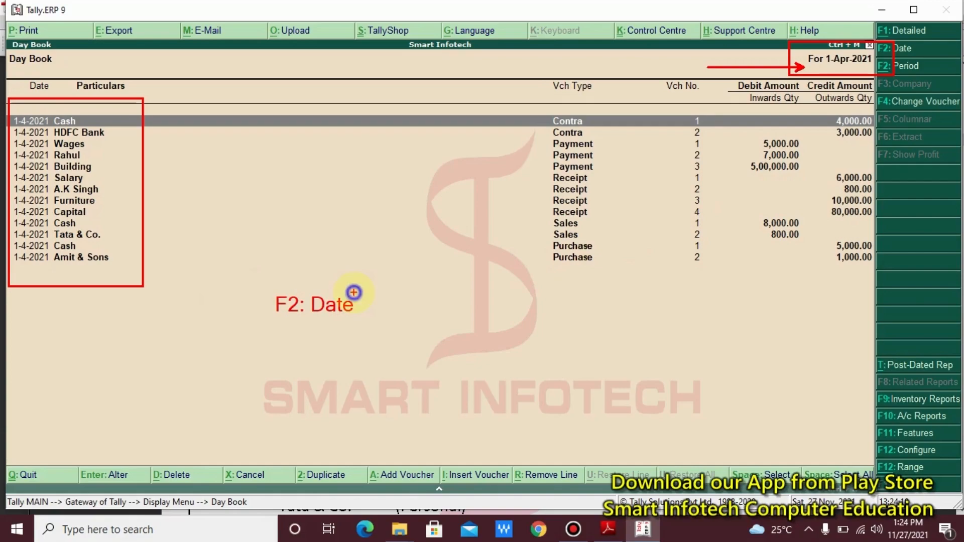
{"action": "key", "text": "Escape"}
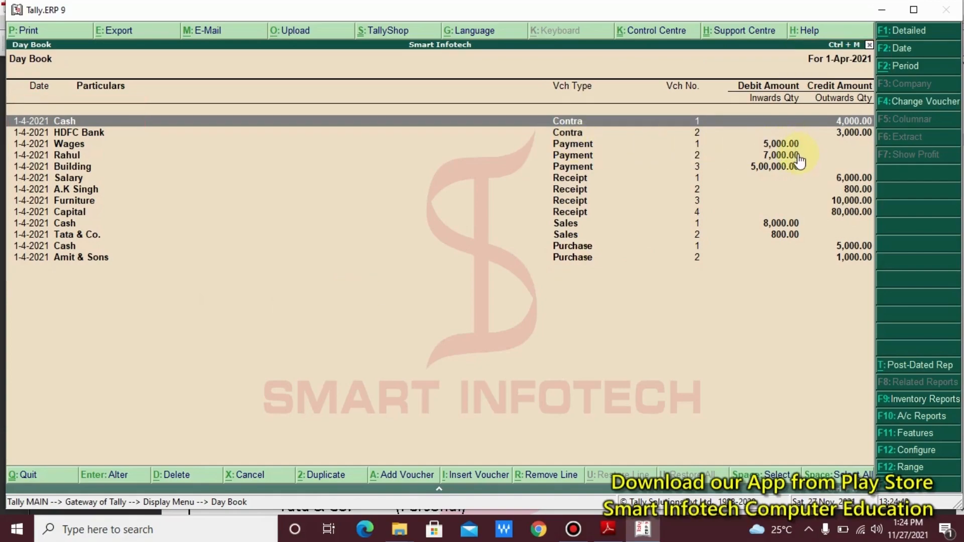
- Change the Day Book date to 2-Apr-2021, which shows no entries
{"action": "key", "text": "F2"}
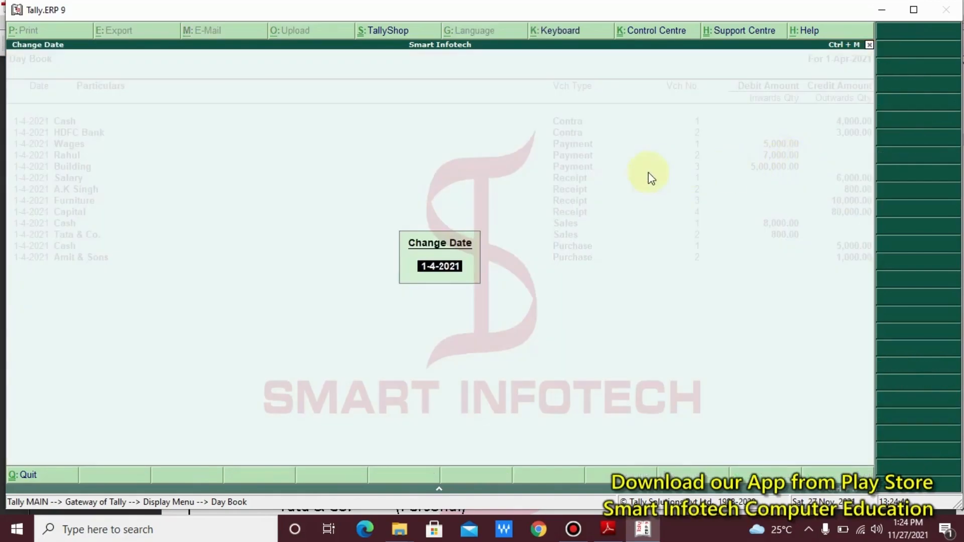
{"action": "type", "text": "2"}
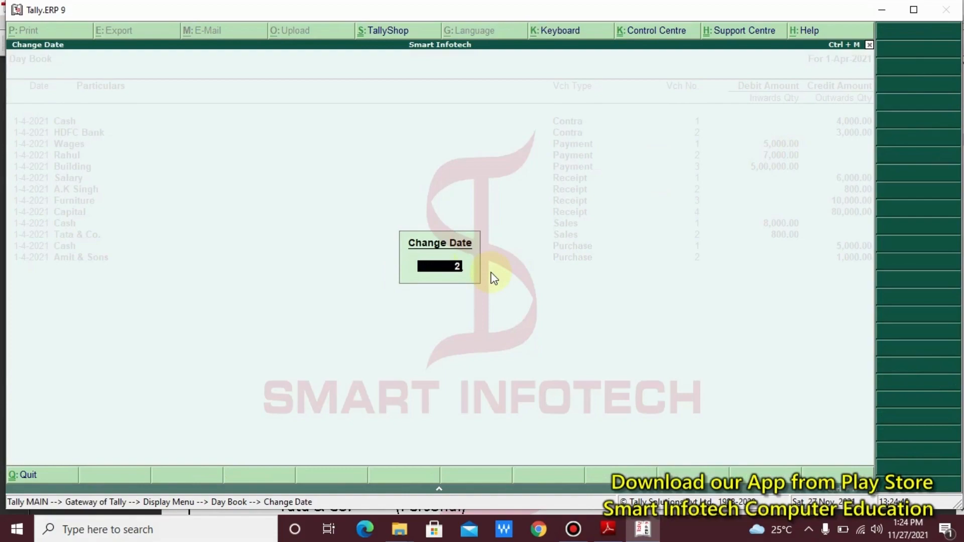
{"action": "type", "text": ".4"}
{"action": "key", "text": "Return"}
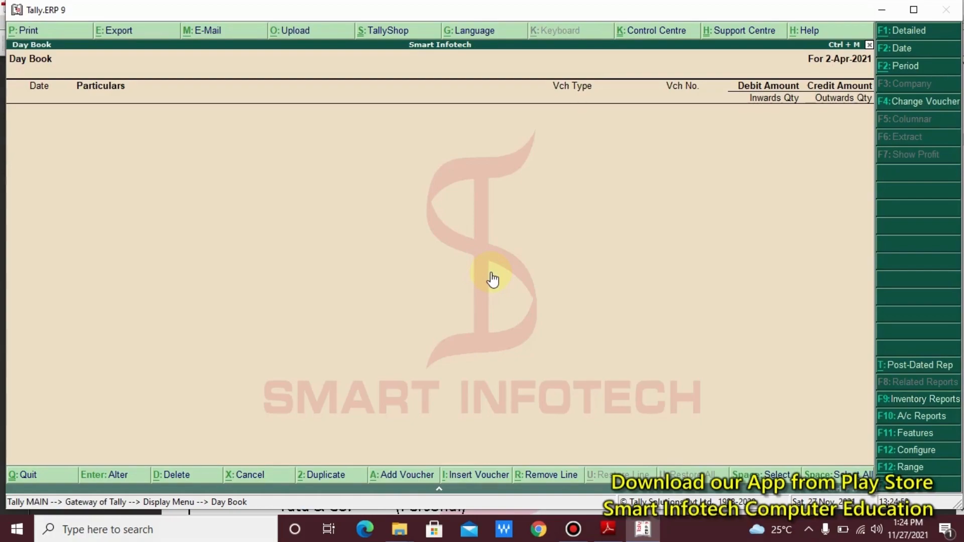
{"action": "left_click", "coordinate": [783, 44]}
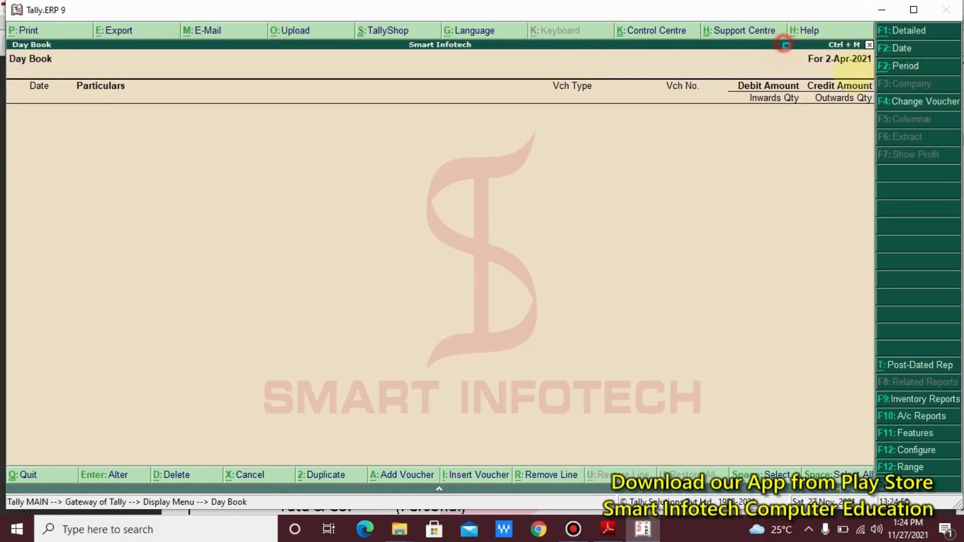
{"action": "left_click_drag", "start_coordinate": [783, 44], "coordinate": [881, 75]}
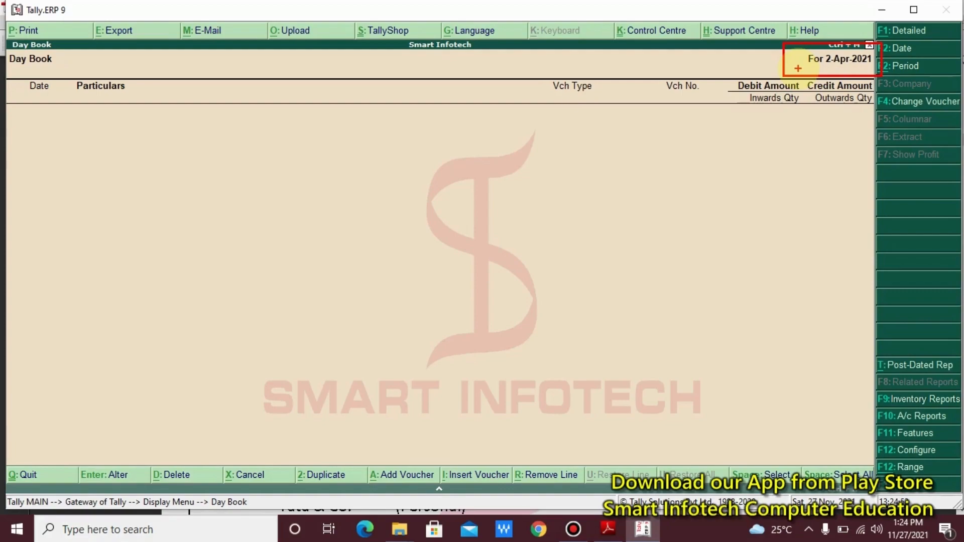
{"action": "key", "text": "Escape"}
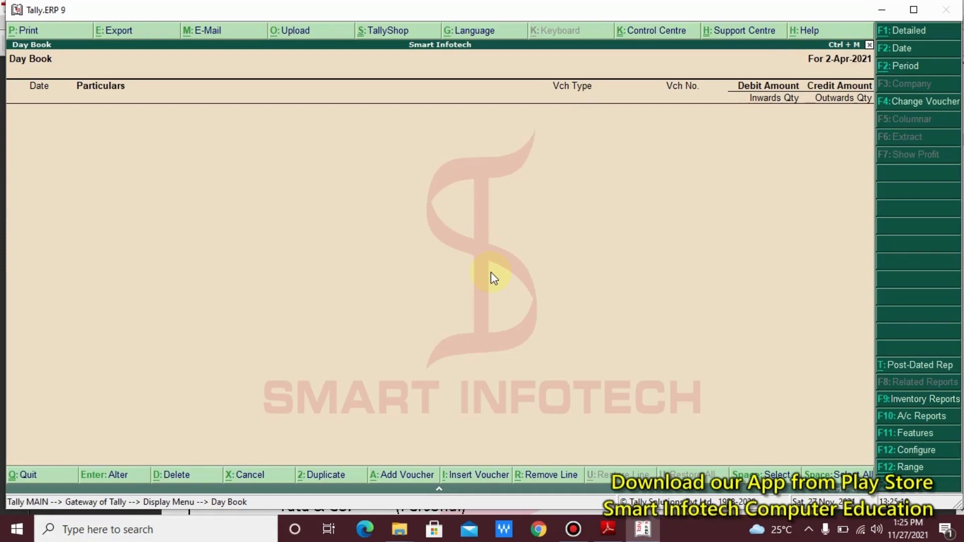
- Set the Day Book back to 1-Apr-2021 and step through its vouchers
{"action": "key", "text": "F2"}
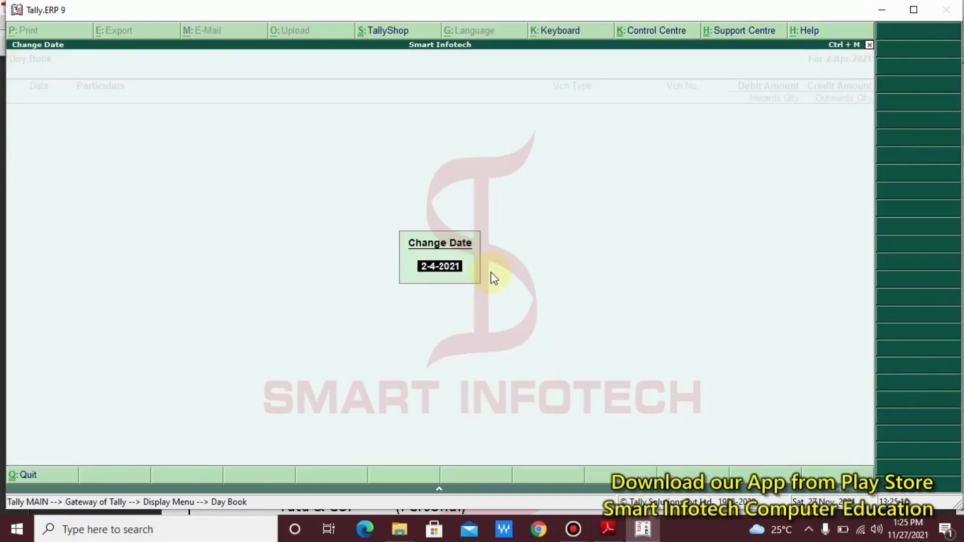
{"action": "type", "text": "1.4"}
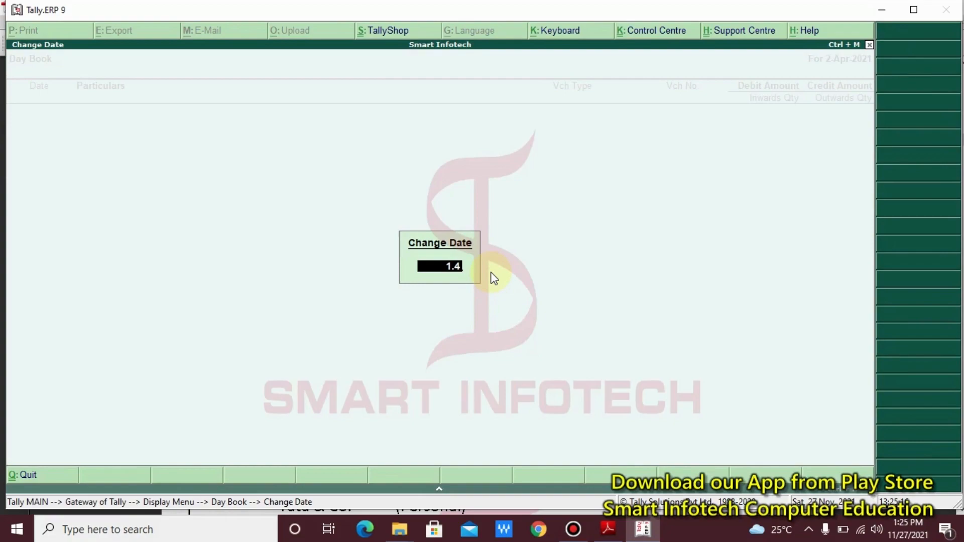
{"action": "key", "text": "Return"}
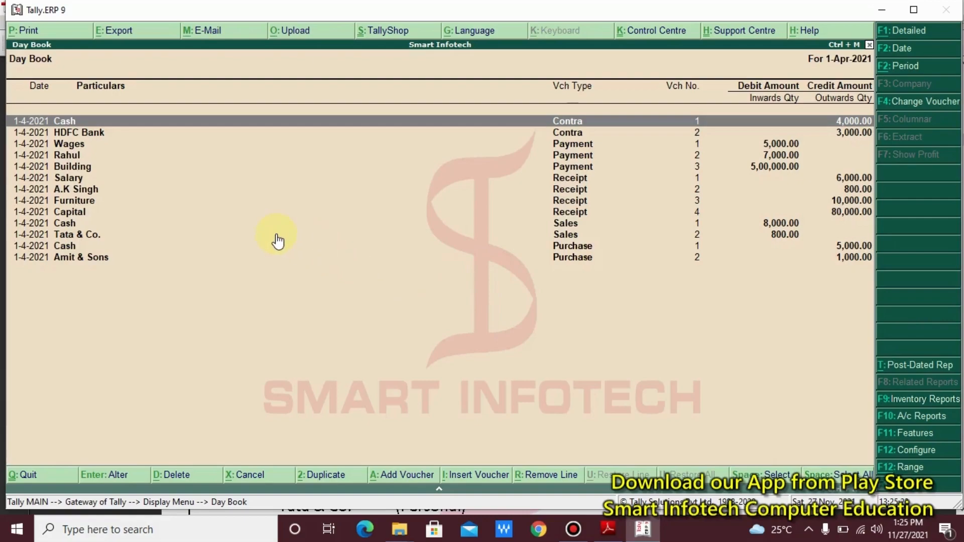
{"action": "key", "text": "Down"}
{"action": "key", "text": "Down"}
{"action": "key", "text": "Down"}
{"action": "key", "text": "Down"}
{"action": "key", "text": "Down"}
{"action": "key", "text": "Down"}
{"action": "key", "text": "Down"}
{"action": "key", "text": "Down"}
{"action": "key", "text": "Down"}
{"action": "key", "text": "Down"}
{"action": "key", "text": "Down"}
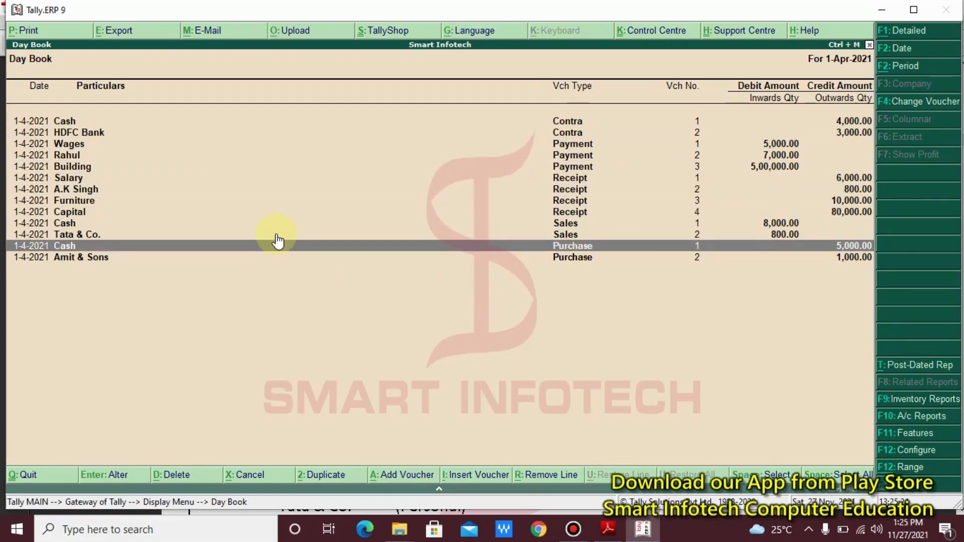
{"action": "key", "text": "Up"}
{"action": "key", "text": "Up"}
{"action": "key", "text": "Up"}
{"action": "key", "text": "Up"}
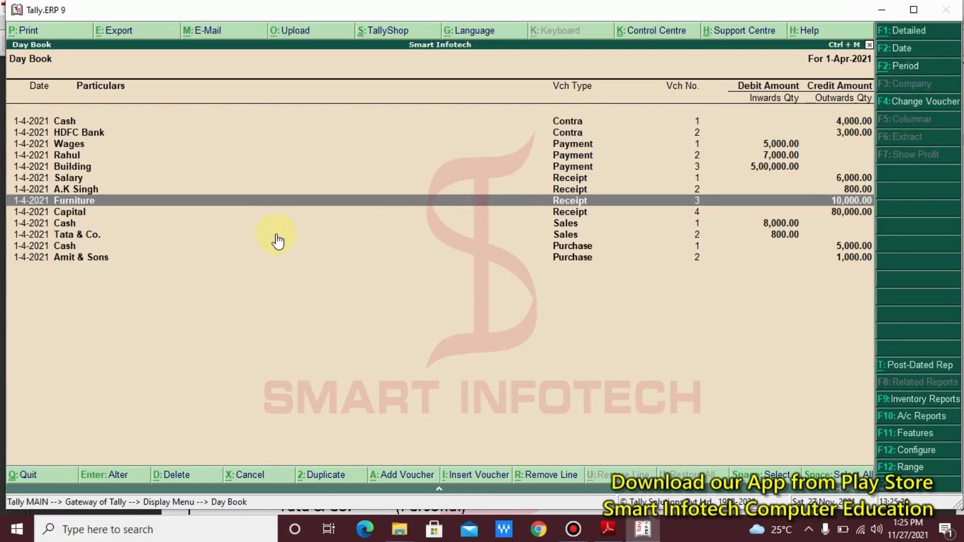
{"action": "key", "text": "Down"}
{"action": "key", "text": "Down"}
{"action": "key", "text": "Down"}
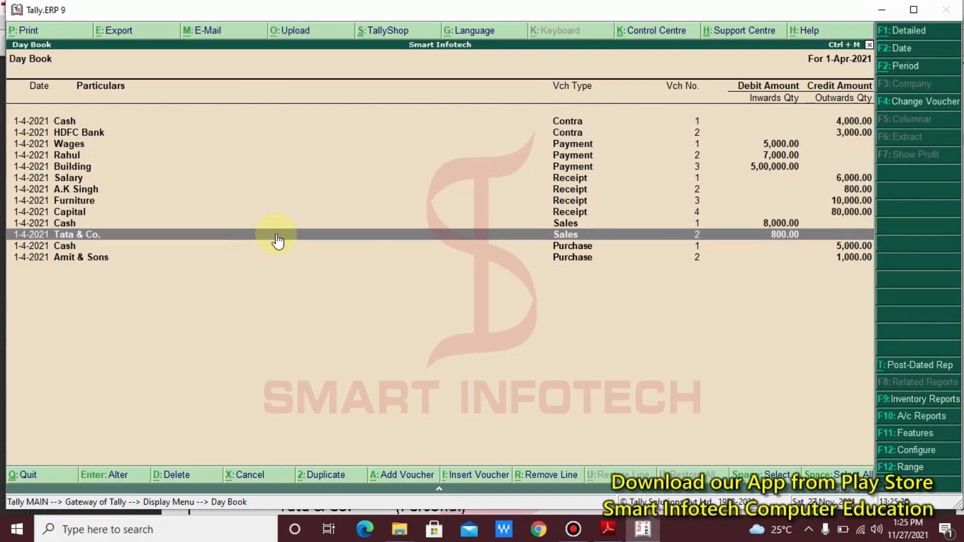
{"action": "key", "text": "Up"}
{"action": "key", "text": "Up"}
{"action": "key", "text": "Up"}
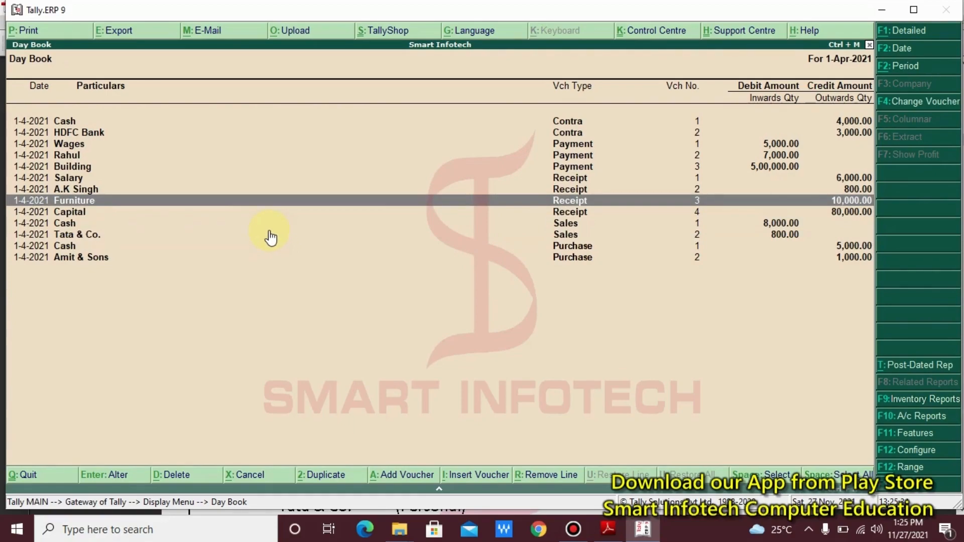
{"action": "key", "text": "Up"}
{"action": "key", "text": "Up"}
{"action": "key", "text": "Up"}
{"action": "key", "text": "Up"}
{"action": "key", "text": "Up"}
{"action": "key", "text": "Up"}
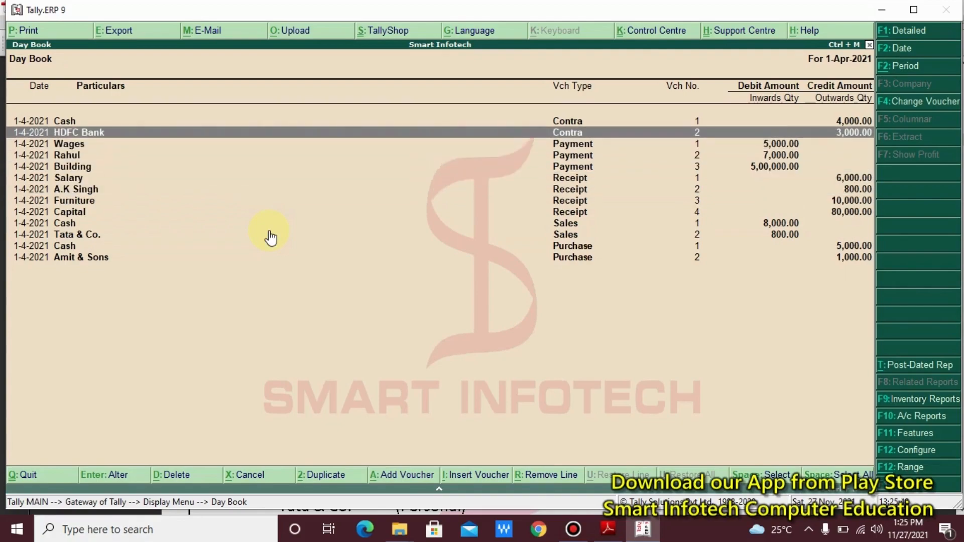
{"action": "key", "text": "Down"}
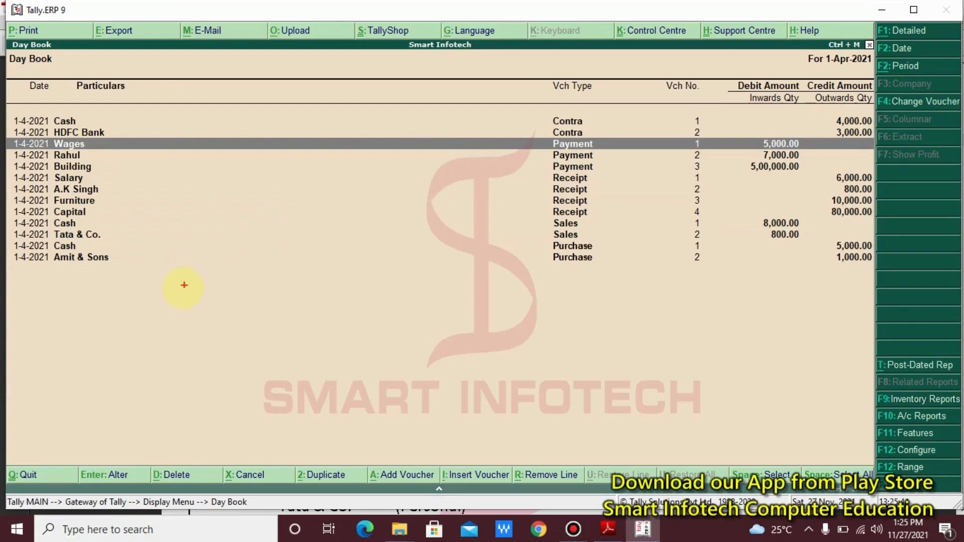
{"action": "left_click", "coordinate": [173, 314]}
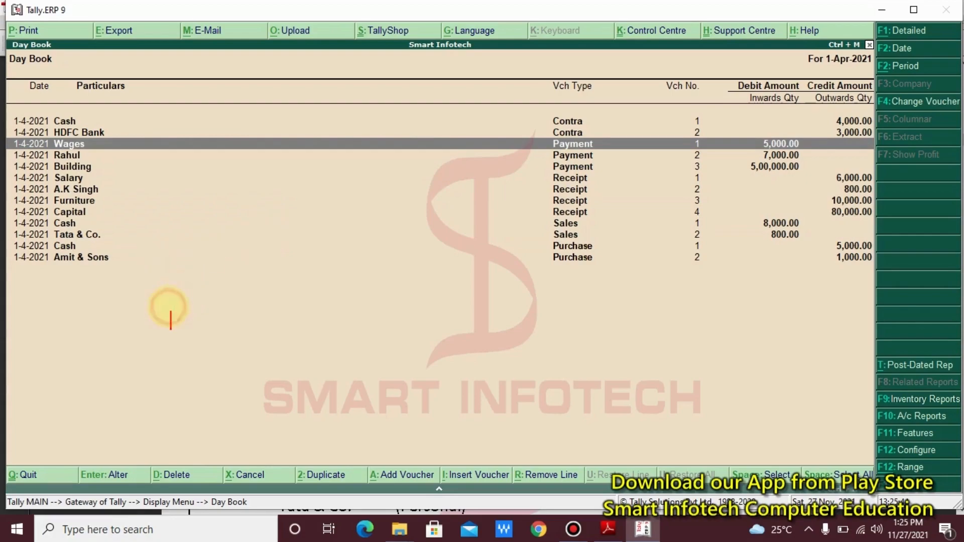
{"action": "type", "text": "ALT"}
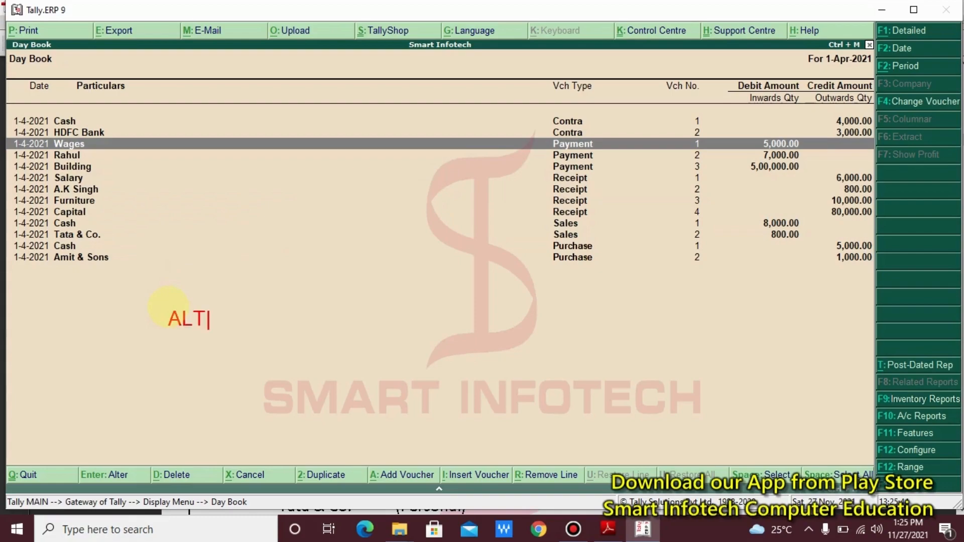
{"action": "type", "text": " + F1: Detailed"}
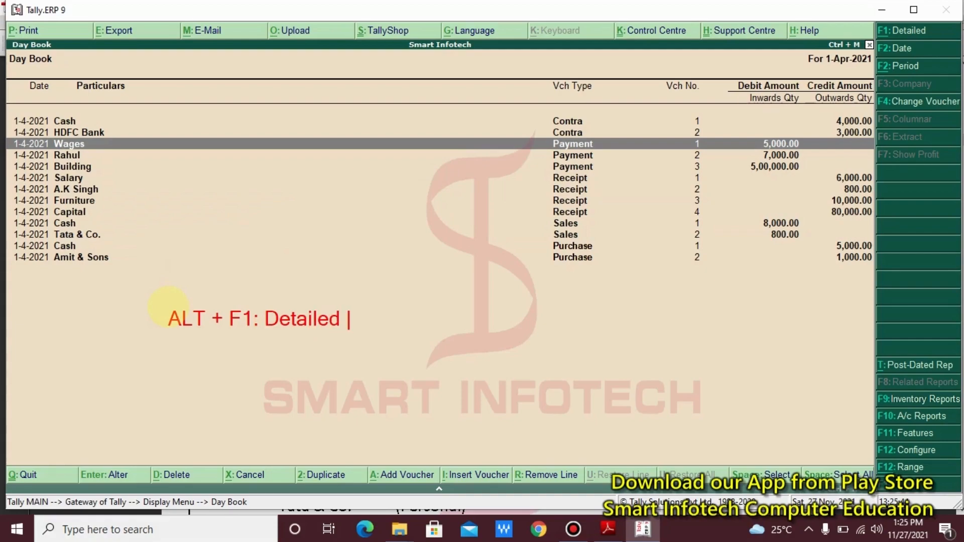
{"action": "type", "text": " Reo"}
{"action": "key", "text": "BackSpace"}
{"action": "type", "text": "port"}
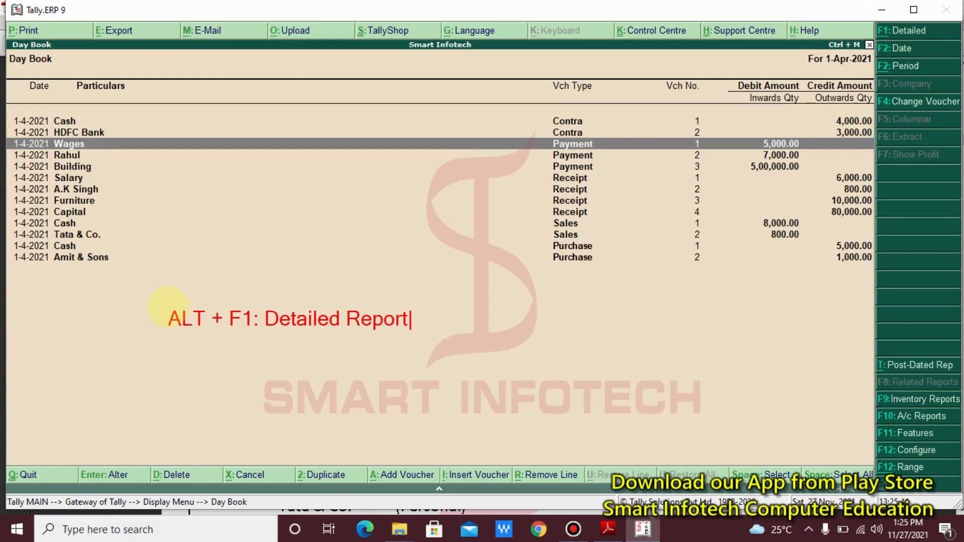
{"action": "type", "text": " View"}
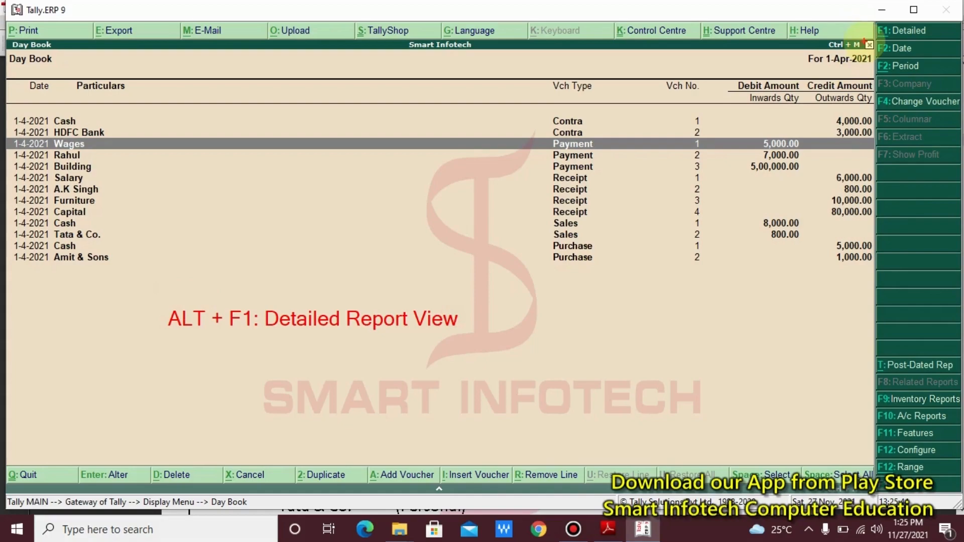
{"action": "left_click_drag", "start_coordinate": [851, 15], "coordinate": [943, 44]}
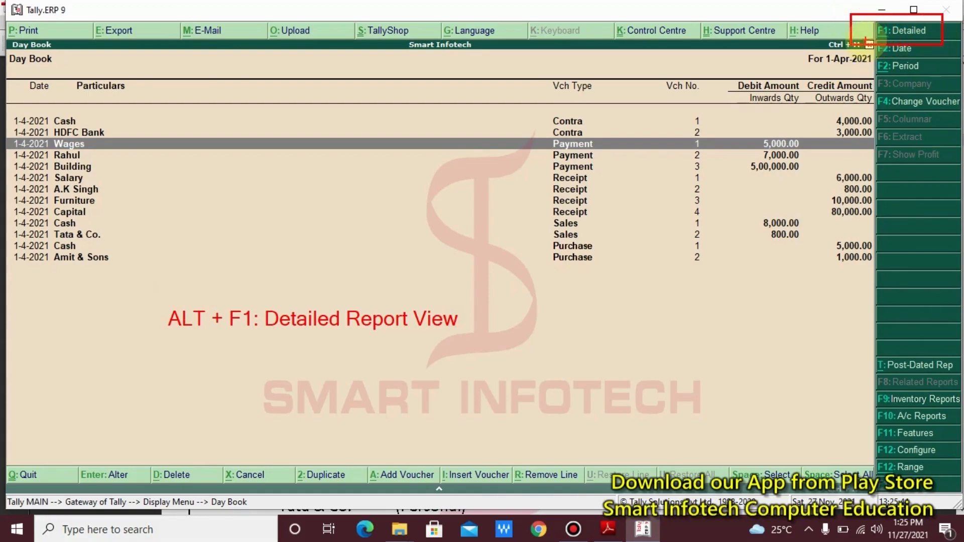
{"action": "left_click_drag", "start_coordinate": [865, 35], "coordinate": [438, 224]}
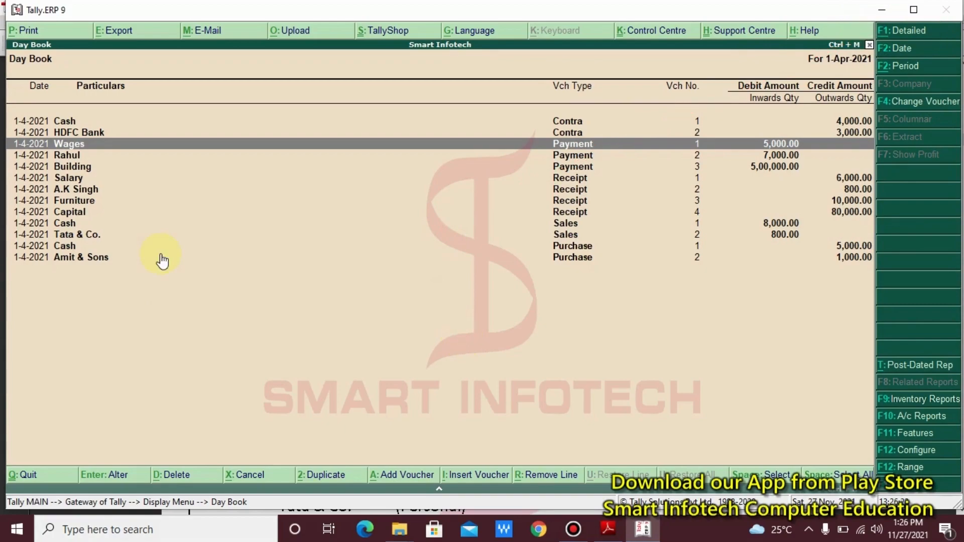
{"action": "key", "text": "alt+F1"}
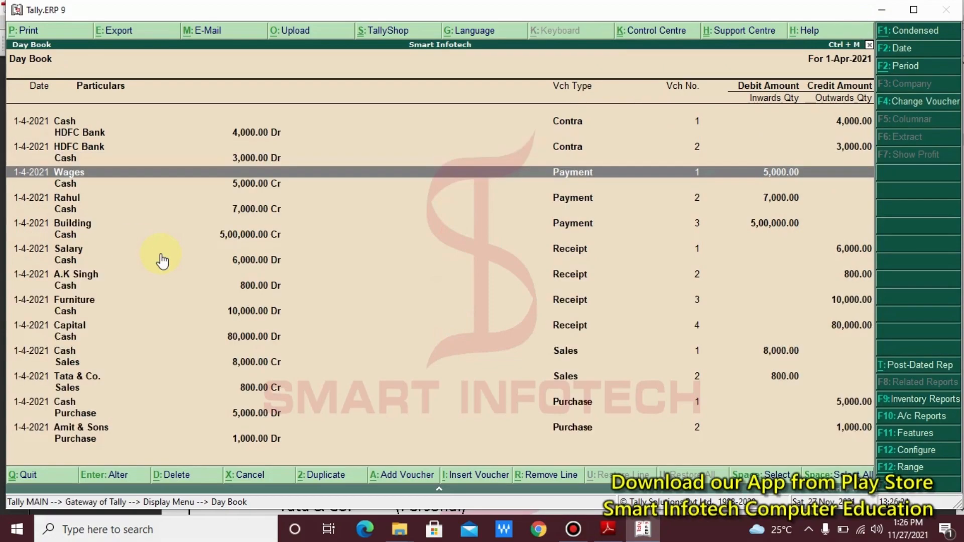
{"action": "key", "text": "Up"}
{"action": "key", "text": "Up"}
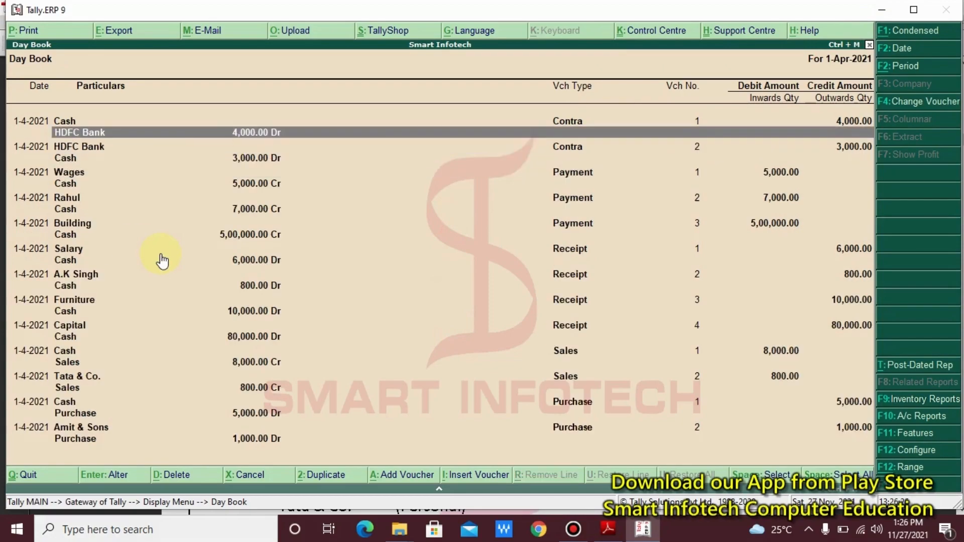
{"action": "key", "text": "Down"}
{"action": "key", "text": "Down"}
{"action": "key", "text": "Down"}
{"action": "key", "text": "Down"}
{"action": "key", "text": "Down"}
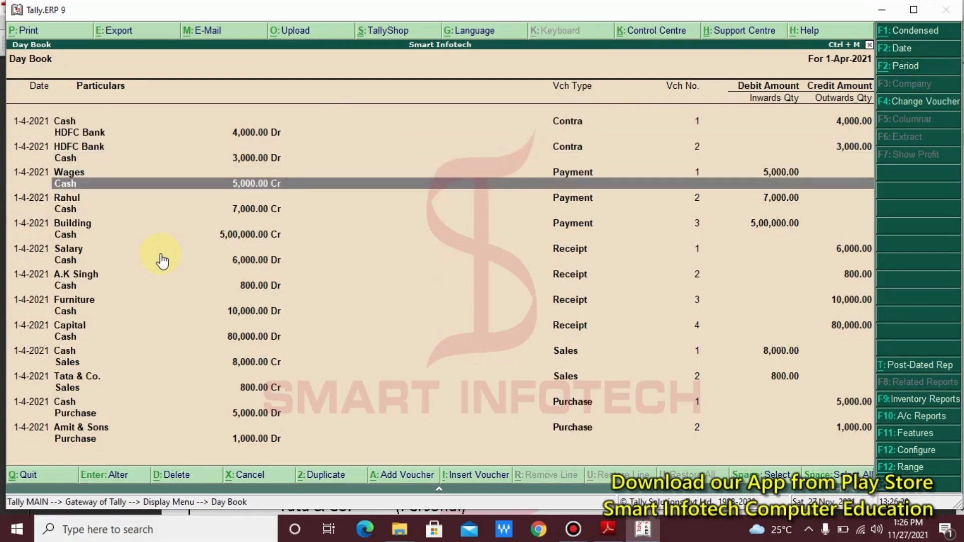
{"action": "key", "text": "Down"}
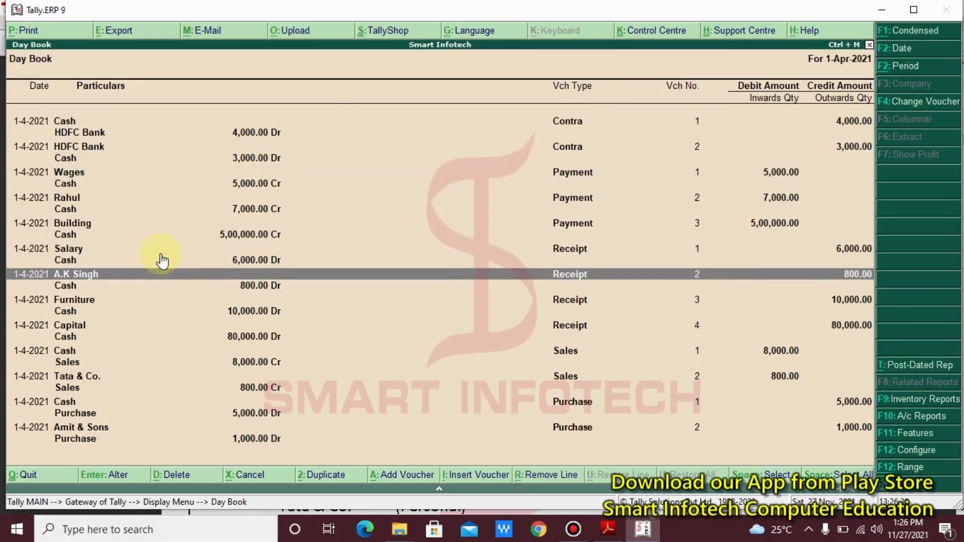
{"action": "key", "text": "alt+F1"}
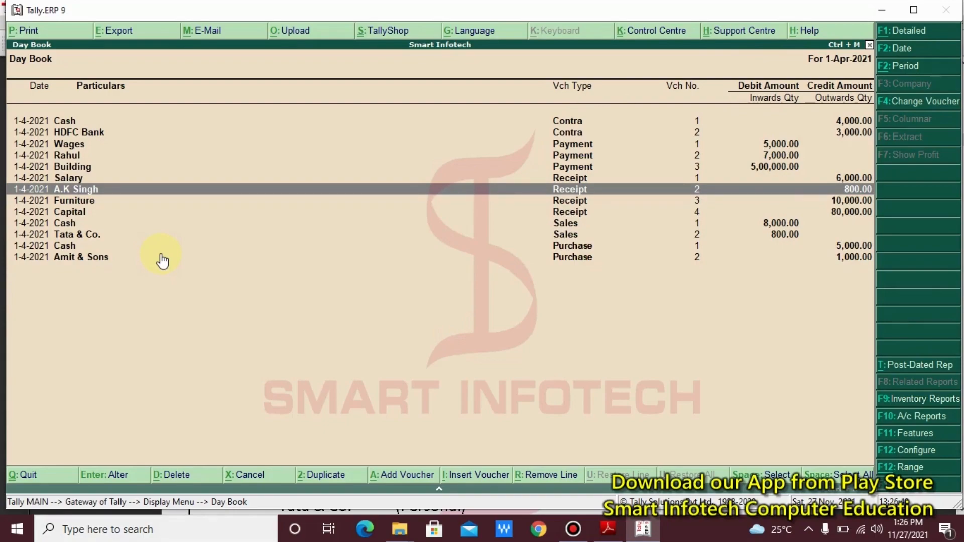
{"action": "key", "text": "Up"}
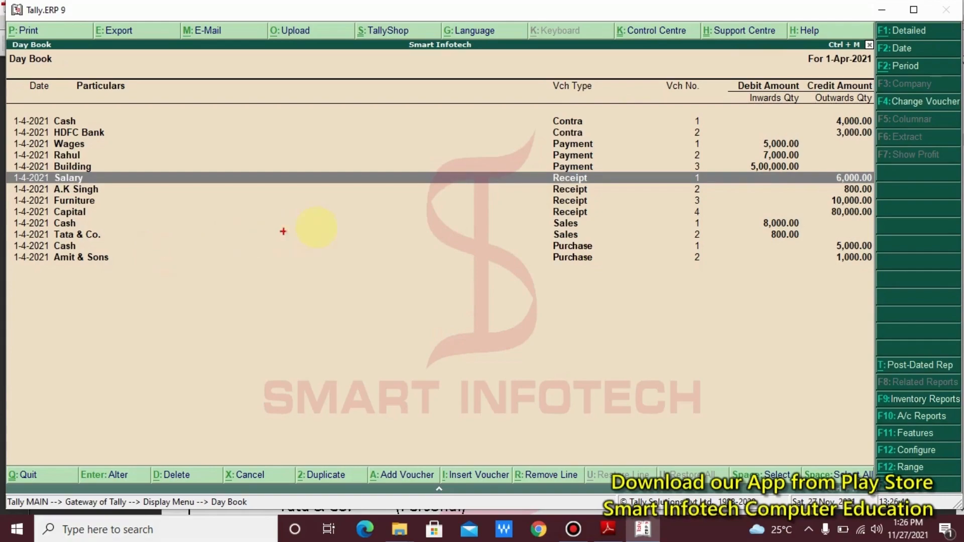
{"action": "mouse_move", "coordinate": [533, 167]}
{"action": "left_mouse_down"}
{"action": "mouse_move", "coordinate": [585, 192]}
{"action": "mouse_move", "coordinate": [602, 190]}
{"action": "left_mouse_up"}
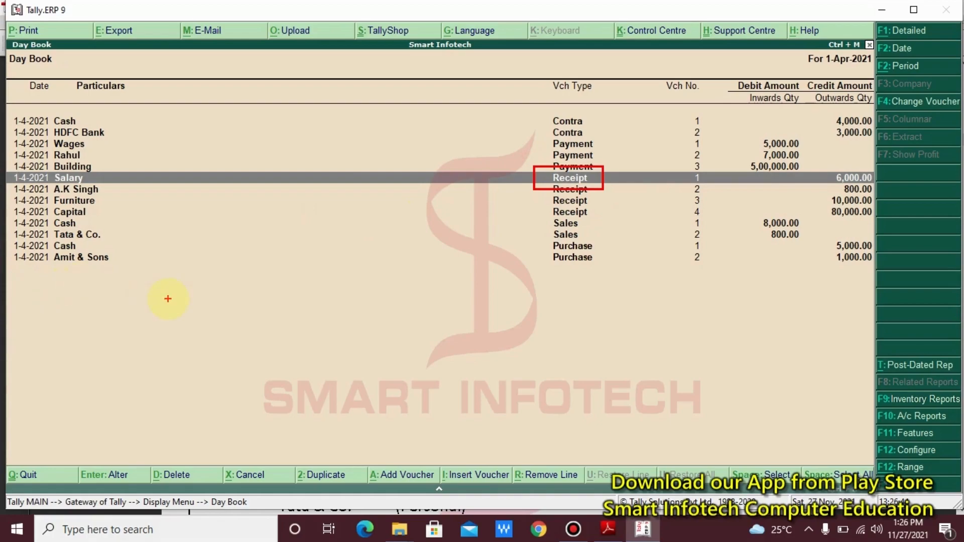
{"action": "type", "text": "t"}
{"action": "type", "text": "A"}
{"action": "type", "text": "LT +"}
{"action": "type", "text": " D"}
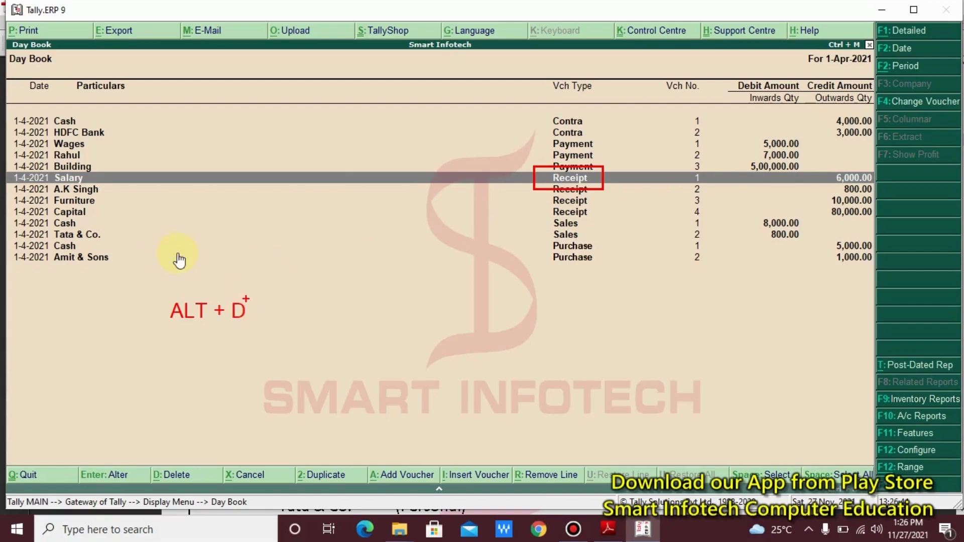
{"action": "key", "text": "Escape"}
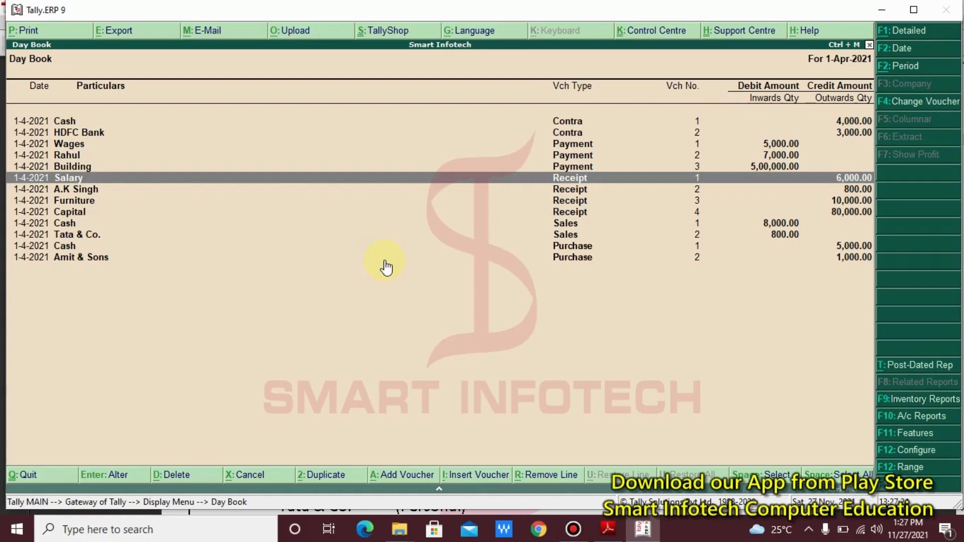
- Delete the 6,000 Salary receipt voucher with Alt+D, then go back to the Gateway of Tally
{"action": "key", "text": "alt+d"}
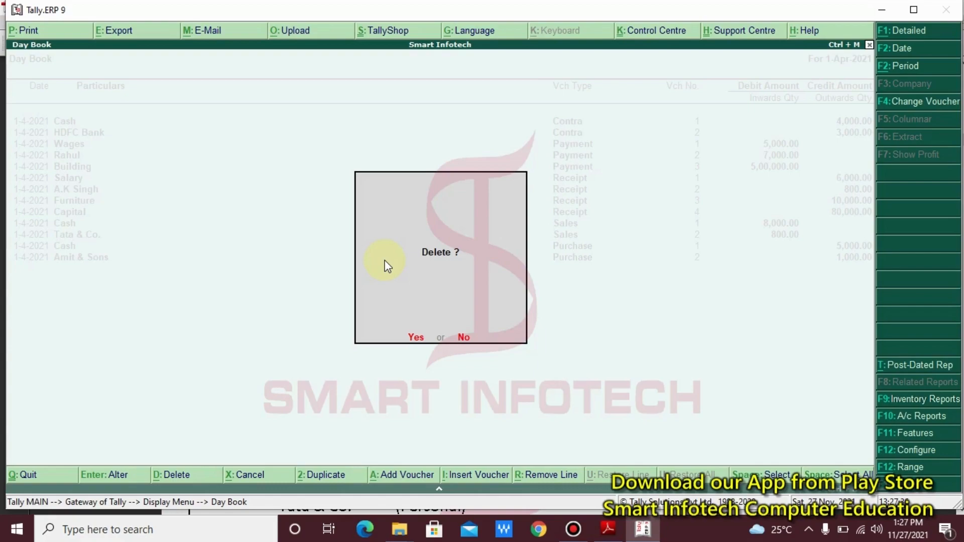
{"action": "key", "text": "Escape"}
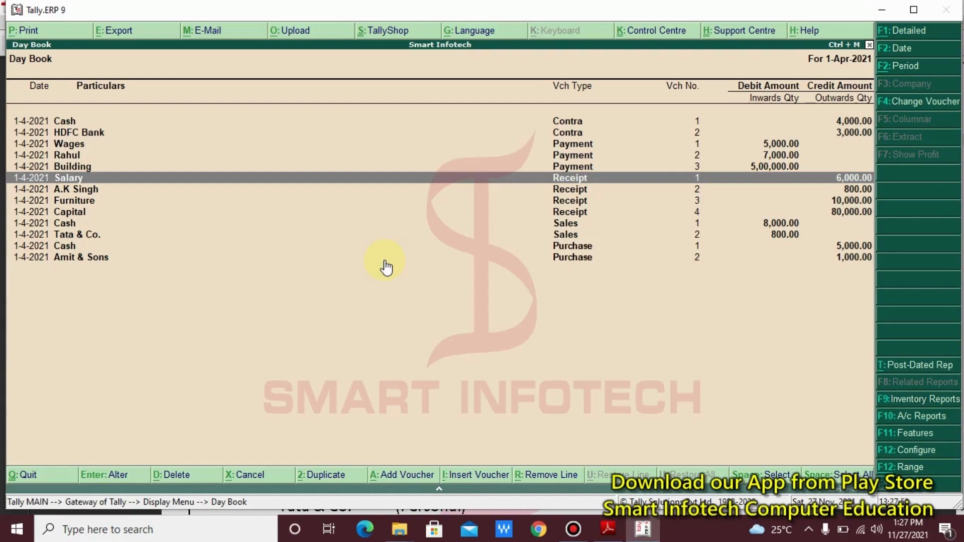
{"action": "key", "text": "alt+d"}
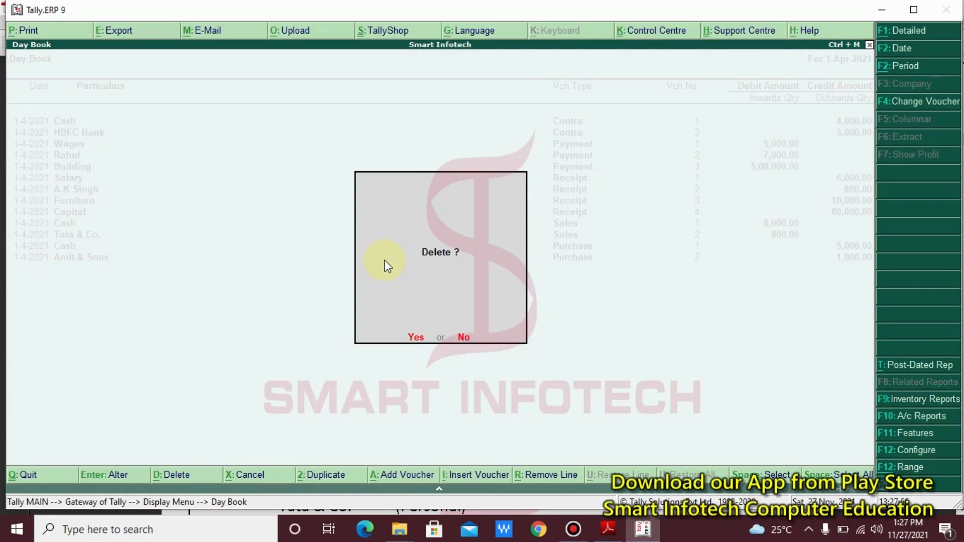
{"action": "left_click", "coordinate": [384, 261]}
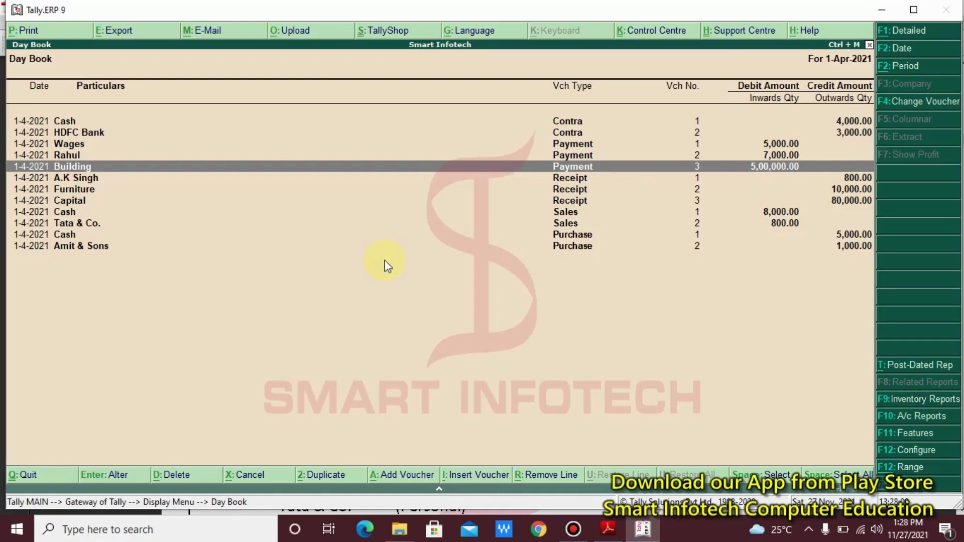
{"action": "key", "text": "Escape"}
{"action": "key", "text": "Escape"}
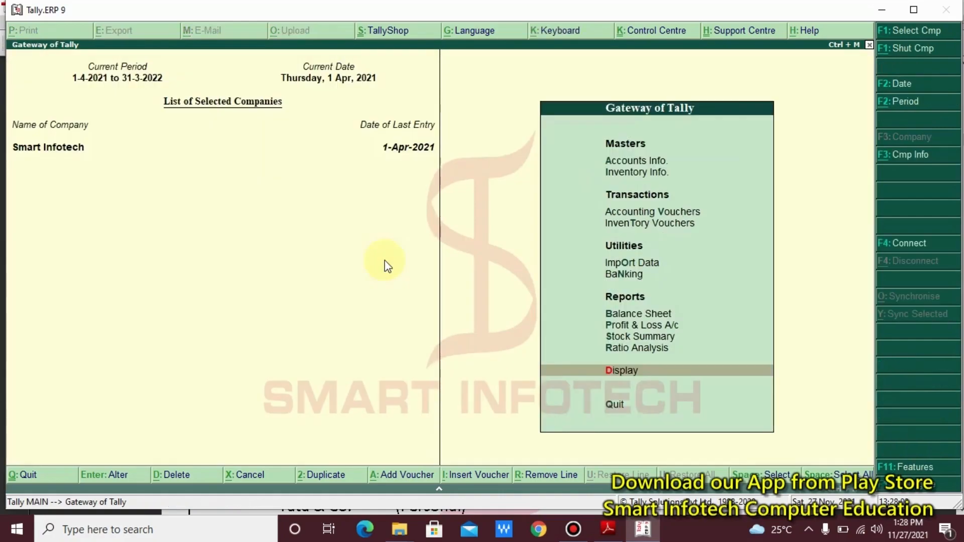
{"action": "key", "text": "Up"}
{"action": "key", "text": "Up"}
{"action": "key", "text": "Up"}
{"action": "key", "text": "Up"}
{"action": "key", "text": "Up"}
{"action": "key", "text": "Up"}
{"action": "key", "text": "Up"}
{"action": "key", "text": "Up"}
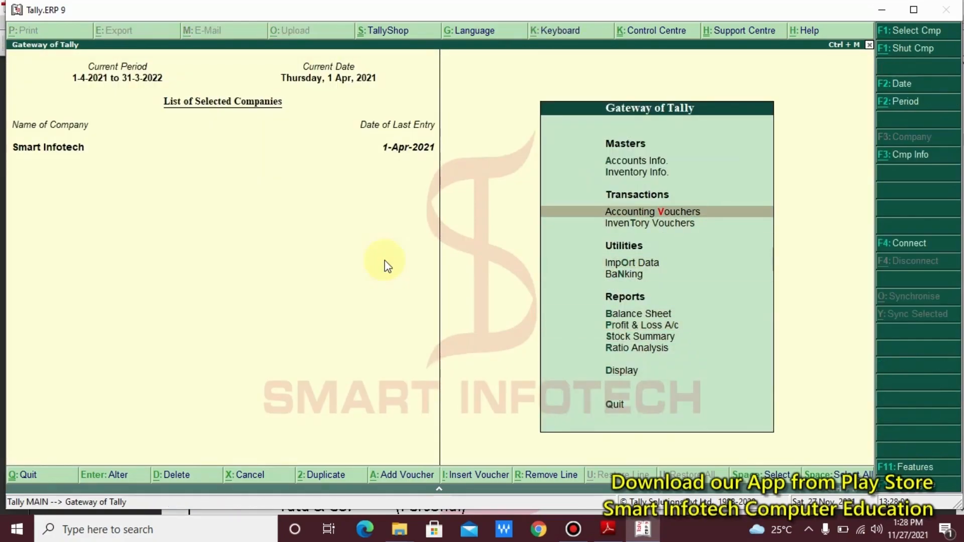
- Enter Payment voucher No. 4 with Salary debited 6000 and Cash credited, past the negative cash warning
{"action": "key", "text": "Return"}
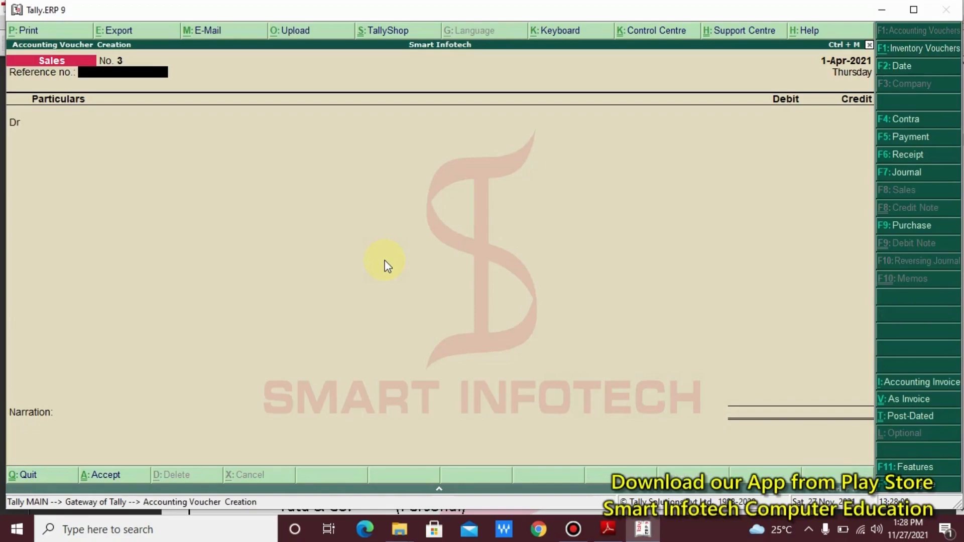
{"action": "key", "text": "F5"}
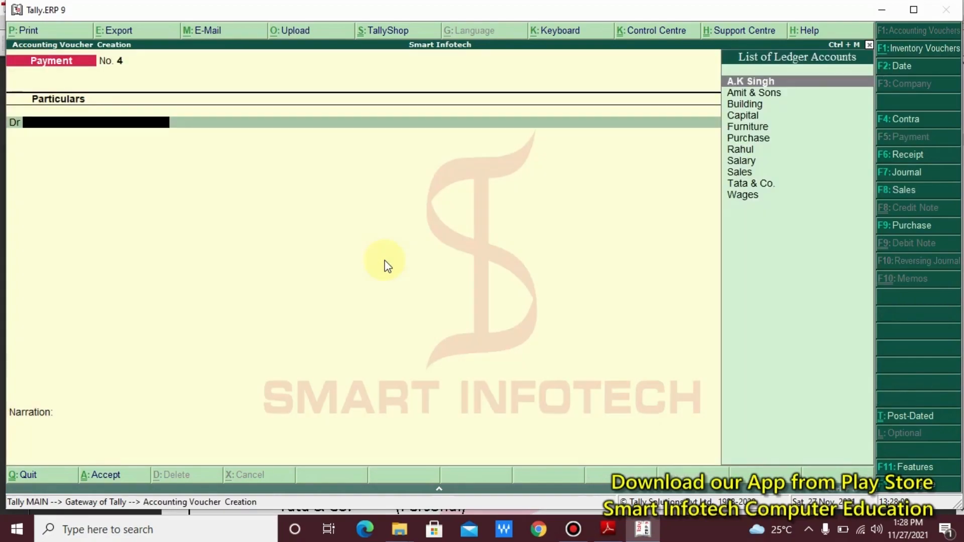
{"action": "type", "text": "S"}
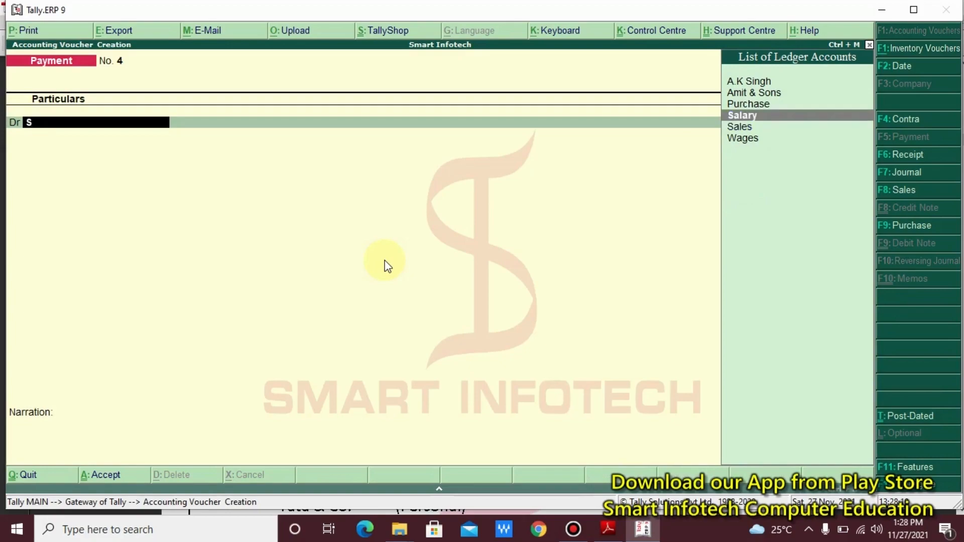
{"action": "key", "text": "Return"}
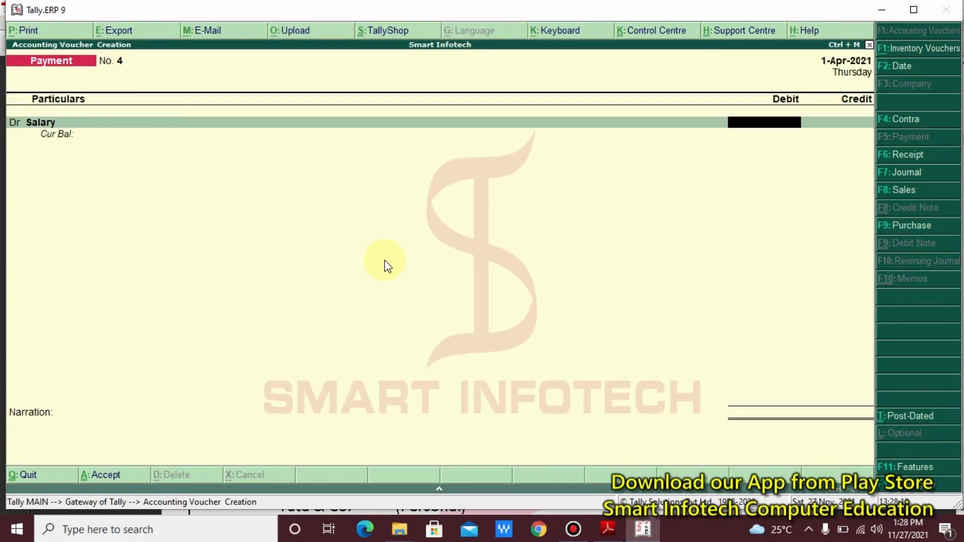
{"action": "type", "text": "6000"}
{"action": "key", "text": "Return"}
{"action": "key", "text": "Down"}
{"action": "key", "text": "Down"}
{"action": "key", "text": "Down"}
{"action": "key", "text": "Down"}
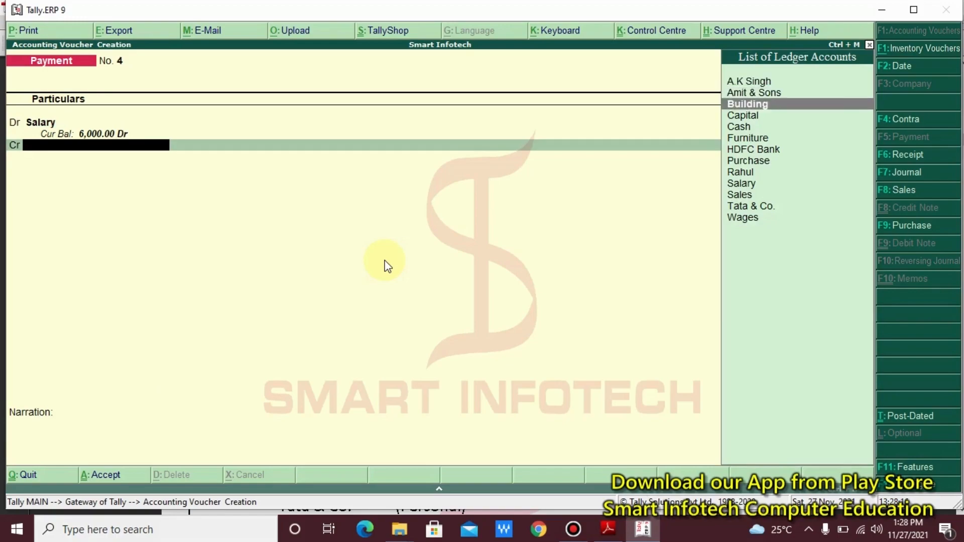
{"action": "key", "text": "Return"}
{"action": "key", "text": "Return"}
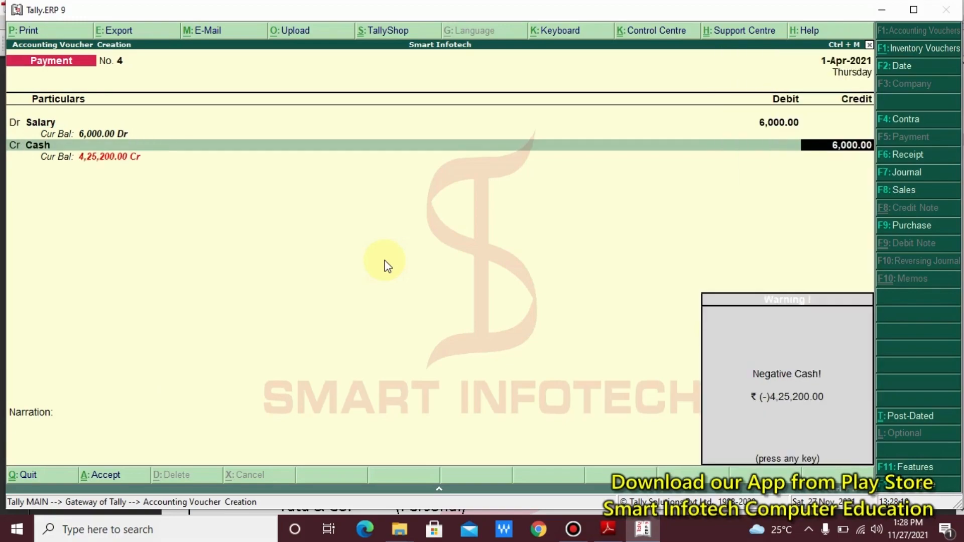
{"action": "key", "text": "Return"}
{"action": "key", "text": "Return"}
{"action": "key", "text": "Return"}
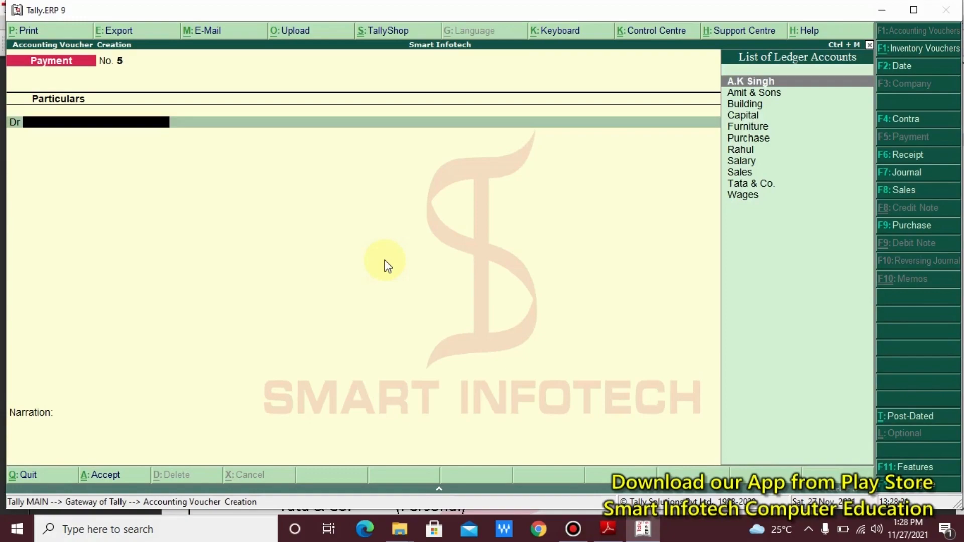
{"action": "key", "text": "Escape"}
{"action": "key", "text": "Return"}
{"action": "key", "text": "Escape"}
{"action": "key", "text": "Escape"}
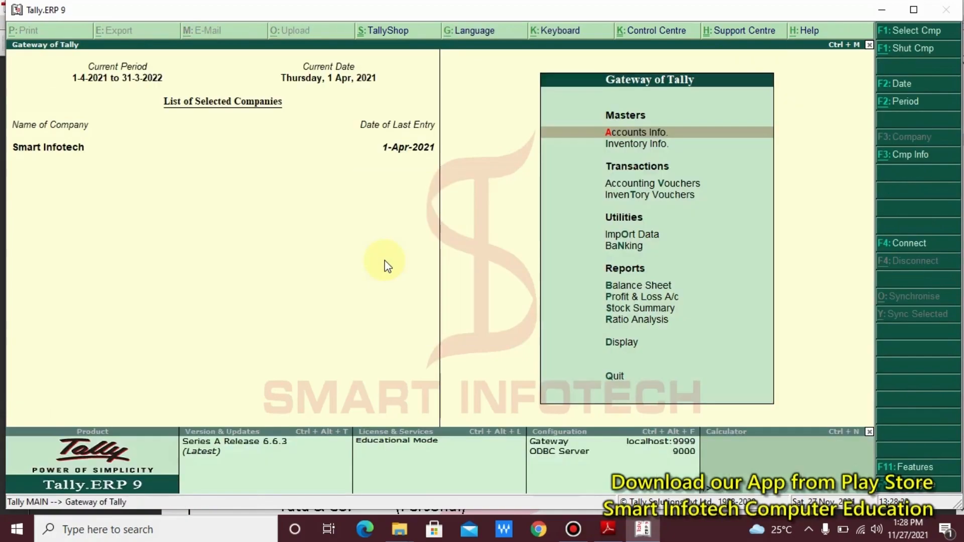
- Open Display > Day Book for 1-Apr-2021 and move to the Salary entry
{"action": "key", "text": "Up"}
{"action": "key", "text": "Up"}
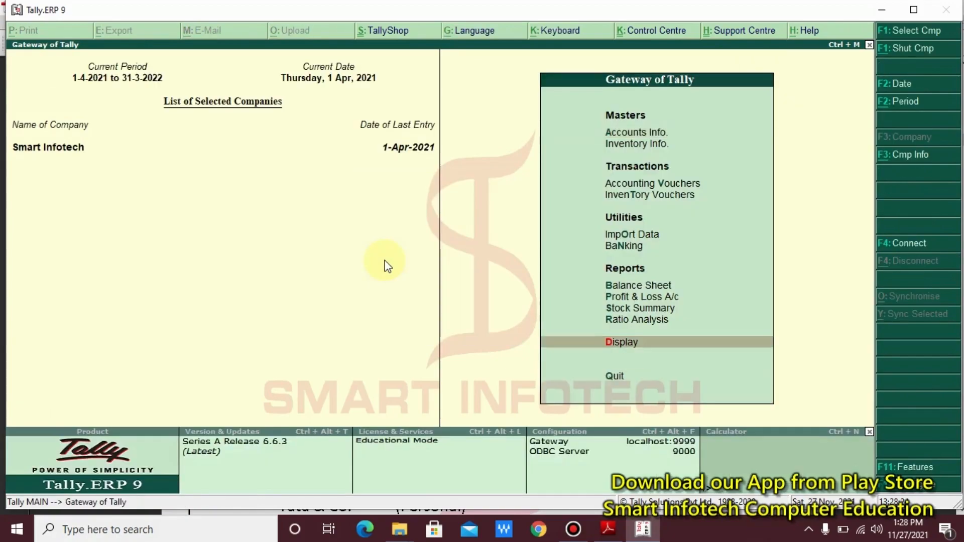
{"action": "key", "text": "Return"}
{"action": "key", "text": "Down"}
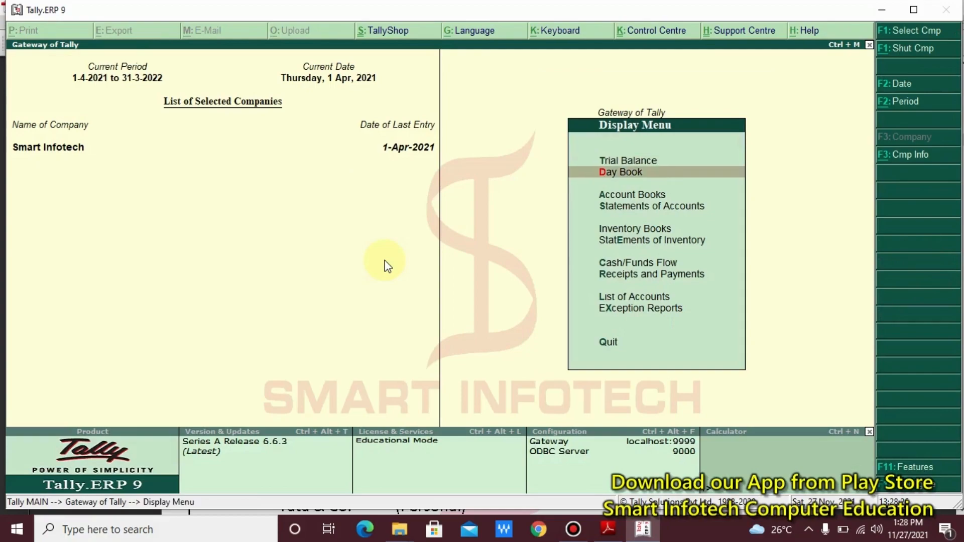
{"action": "key", "text": "Return"}
{"action": "key", "text": "Down"}
{"action": "key", "text": "Down"}
{"action": "key", "text": "Down"}
{"action": "key", "text": "Down"}
{"action": "key", "text": "Down"}
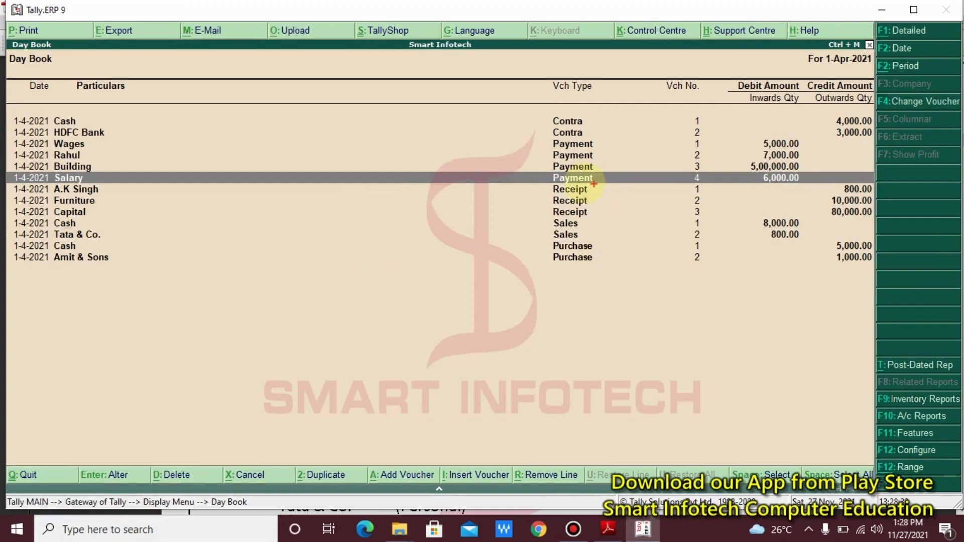
- Highlight the 6,000 Salary Payment No. 4 entry and reselect it
{"action": "left_click_drag", "start_coordinate": [543, 168], "coordinate": [598, 181]}
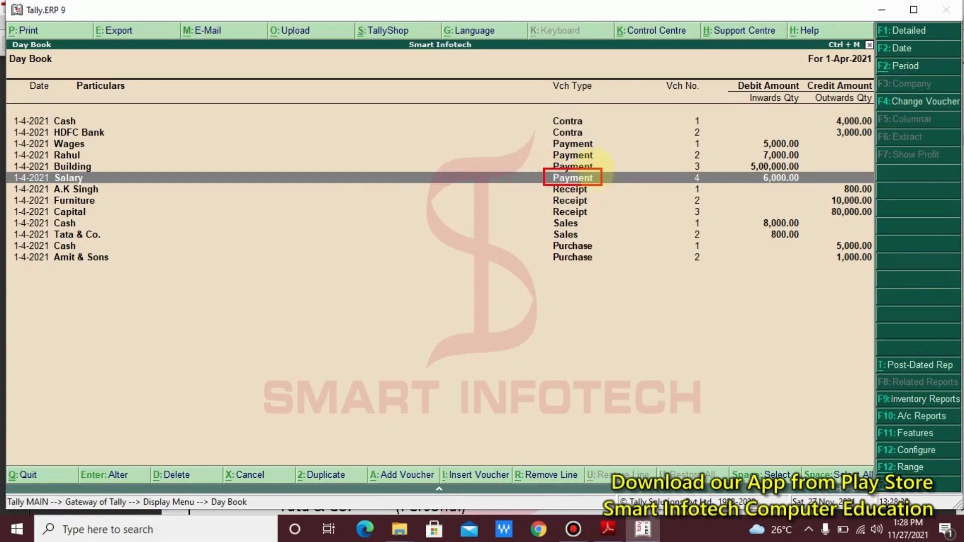
{"action": "mouse_move", "coordinate": [527, 102]}
{"action": "left_mouse_down"}
{"action": "mouse_move", "coordinate": [623, 290]}
{"action": "mouse_move", "coordinate": [633, 283]}
{"action": "left_mouse_up"}
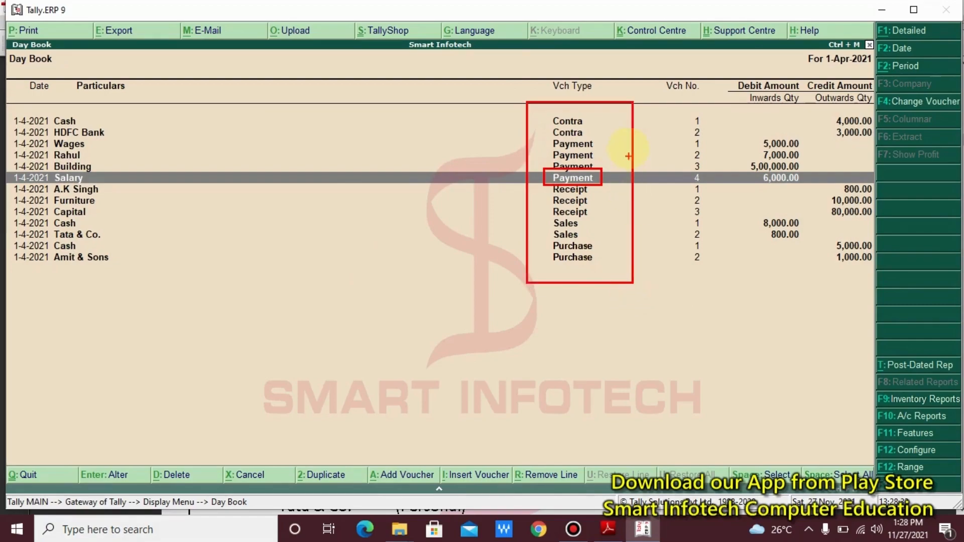
{"action": "mouse_move", "coordinate": [534, 59]}
{"action": "left_mouse_down"}
{"action": "mouse_move", "coordinate": [592, 86]}
{"action": "mouse_move", "coordinate": [601, 103]}
{"action": "left_mouse_up"}
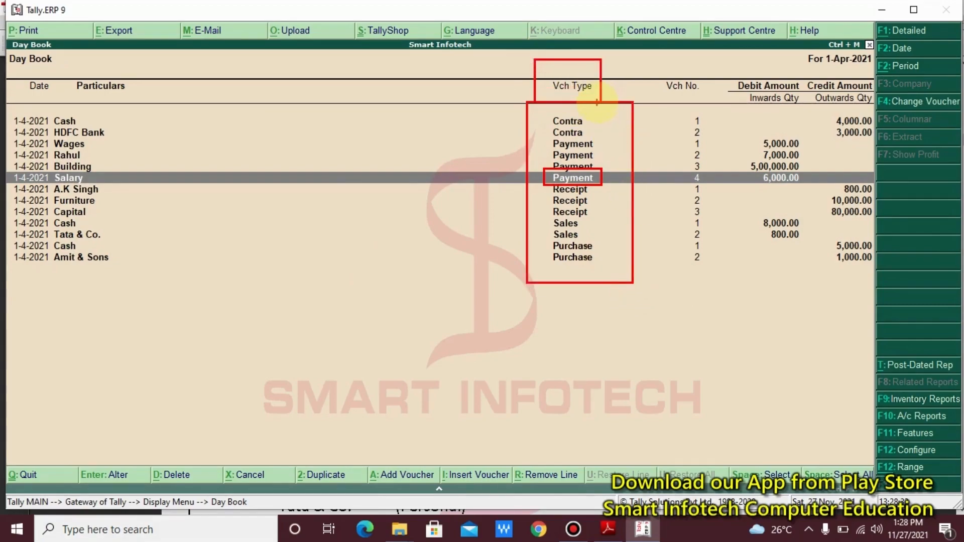
{"action": "key", "text": "Escape"}
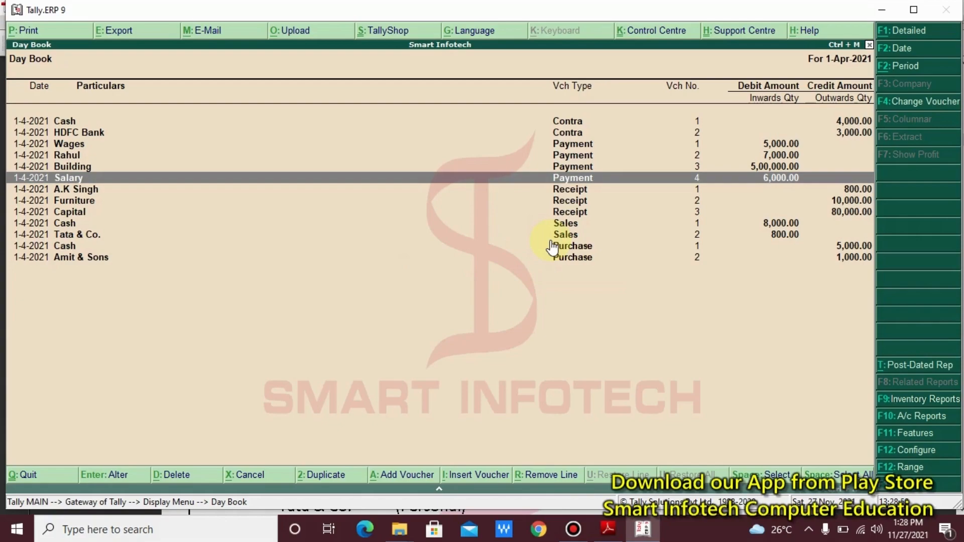
{"action": "key", "text": "Down"}
{"action": "key", "text": "Up"}
{"action": "key", "text": "Up"}
{"action": "key", "text": "Down"}
- Open Salary Payment voucher No. 4 for alteration and annotate the 'F6: Receipt' shortcut
{"action": "key", "text": "Return"}
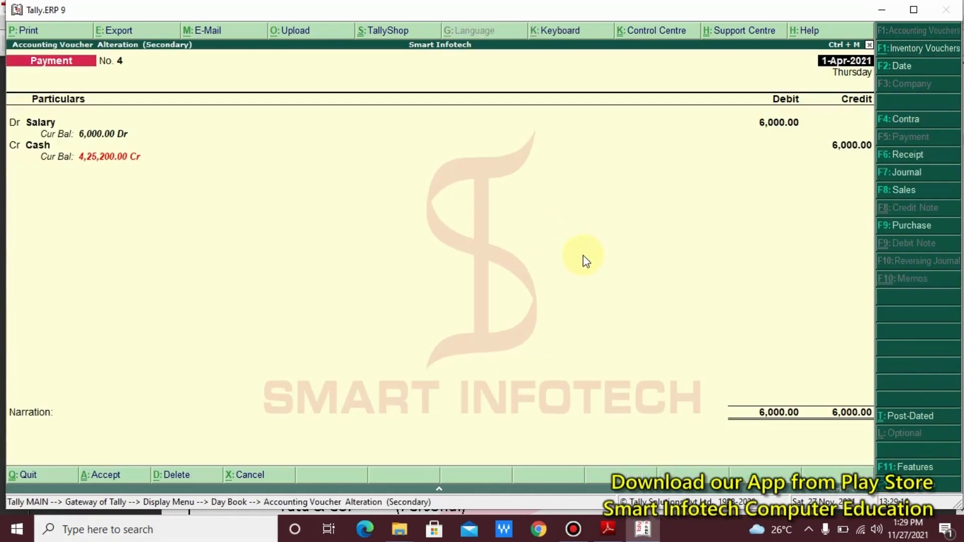
{"action": "key", "text": "ctrl+2"}
{"action": "mouse_move", "coordinate": [7, 31]}
{"action": "left_mouse_down"}
{"action": "mouse_move", "coordinate": [119, 66]}
{"action": "mouse_move", "coordinate": [244, 61]}
{"action": "left_mouse_up"}
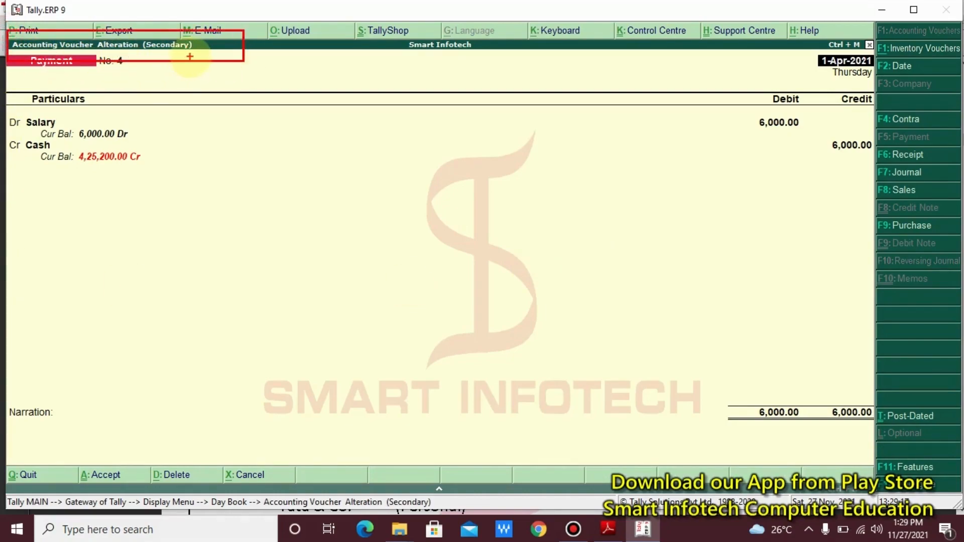
{"action": "left_click_drag", "start_coordinate": [162, 55], "coordinate": [225, 80]}
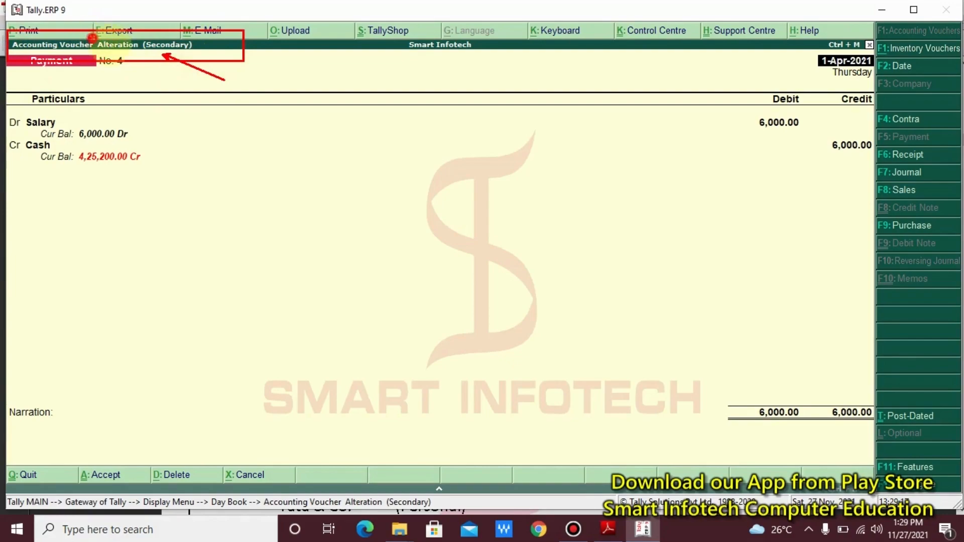
{"action": "left_click_drag", "start_coordinate": [92, 38], "coordinate": [140, 57]}
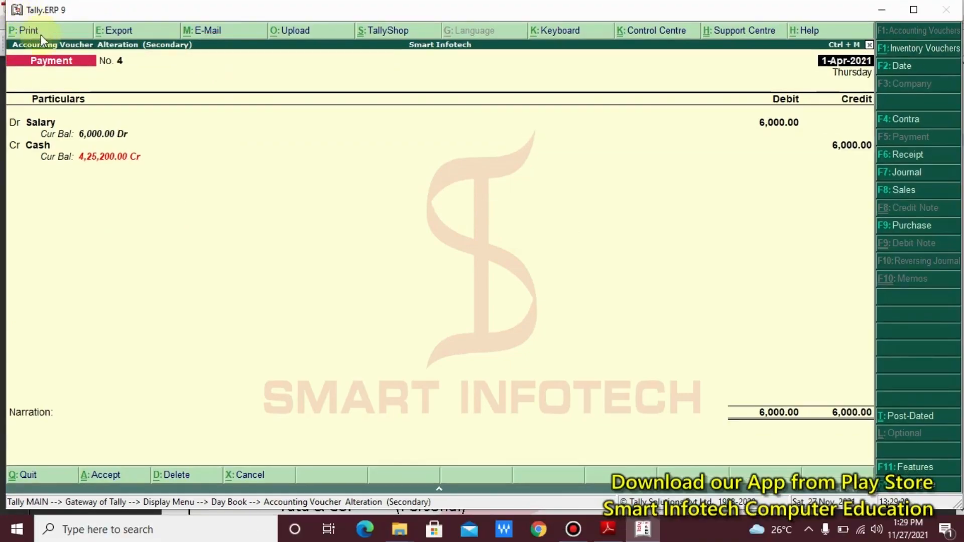
{"action": "key", "text": "ctrl+2"}
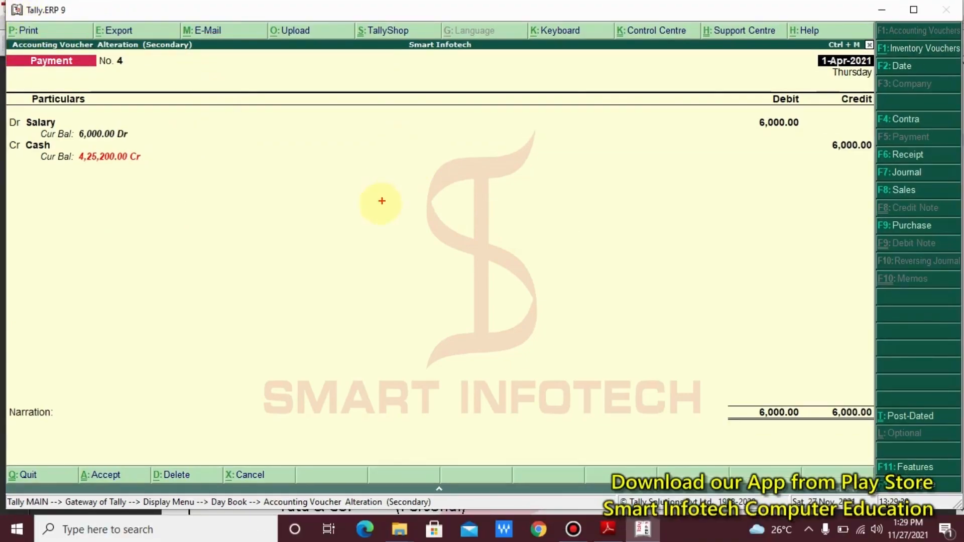
{"action": "key", "text": "t"}
{"action": "left_click", "coordinate": [249, 243]}
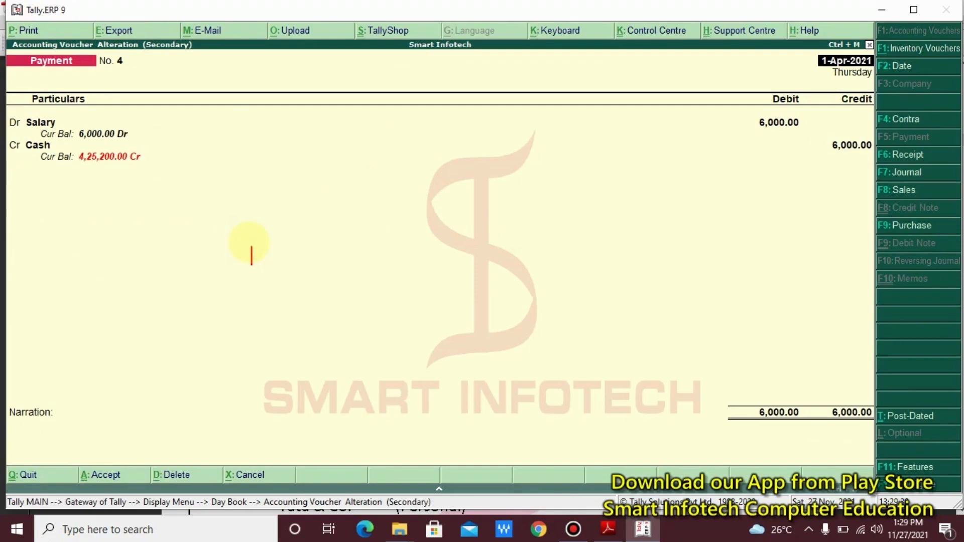
{"action": "type", "text": "F6: Receipt"}
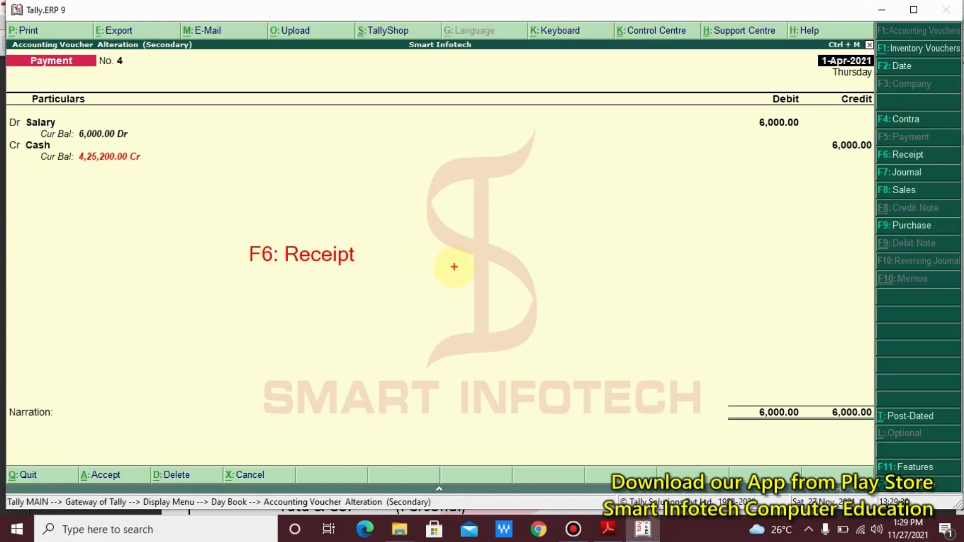
{"action": "key", "text": "Escape"}
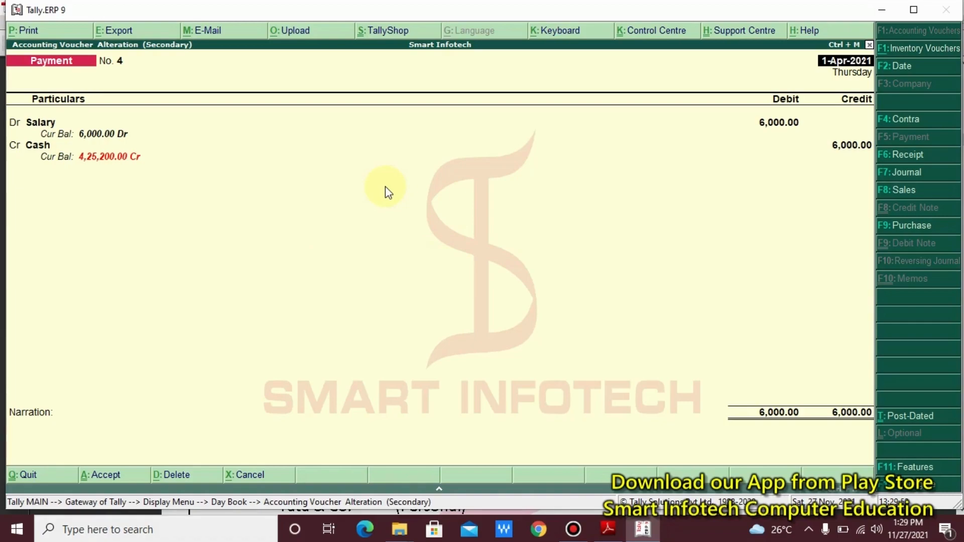
- Switch the voucher to a Receipt with Cash debited 6,000, noting 'CTRL + A : Save'
{"action": "key", "text": "F6"}
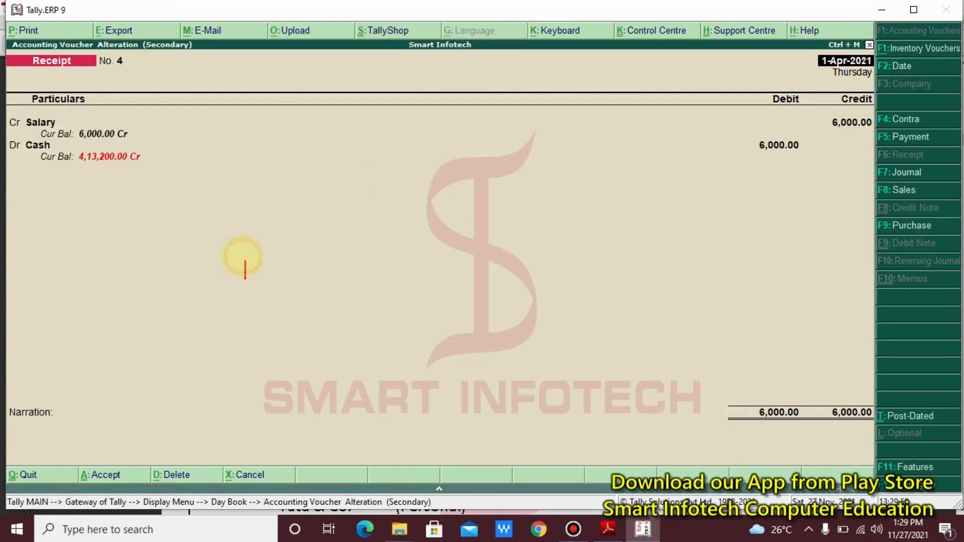
{"action": "type", "text": "CTRL"}
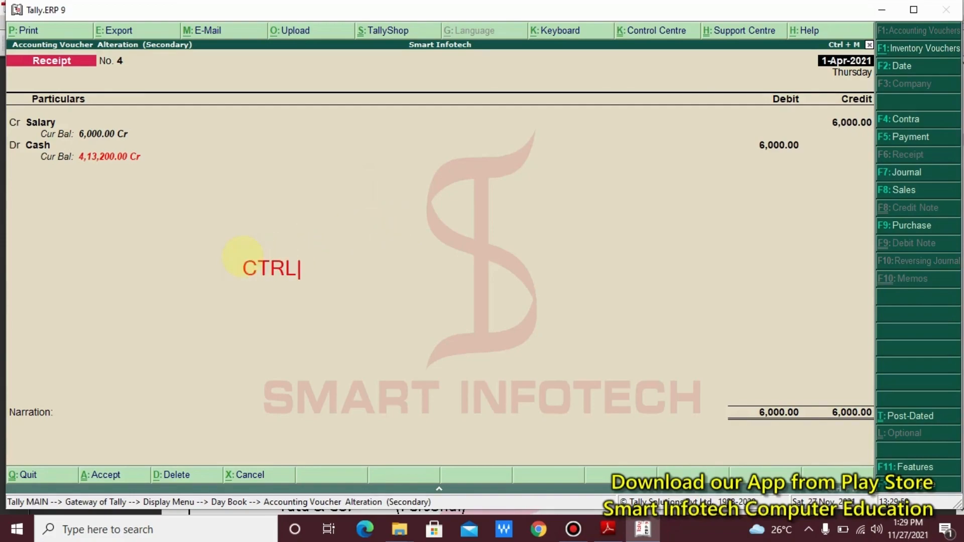
{"action": "type", "text": " + A : Sa"}
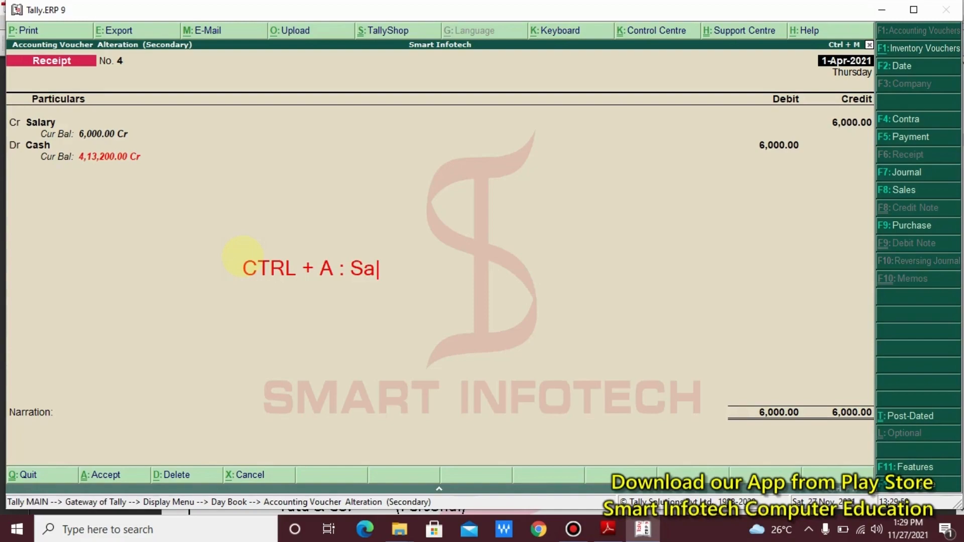
{"action": "type", "text": "ve"}
{"action": "left_click_drag", "start_coordinate": [212, 241], "coordinate": [508, 311]}
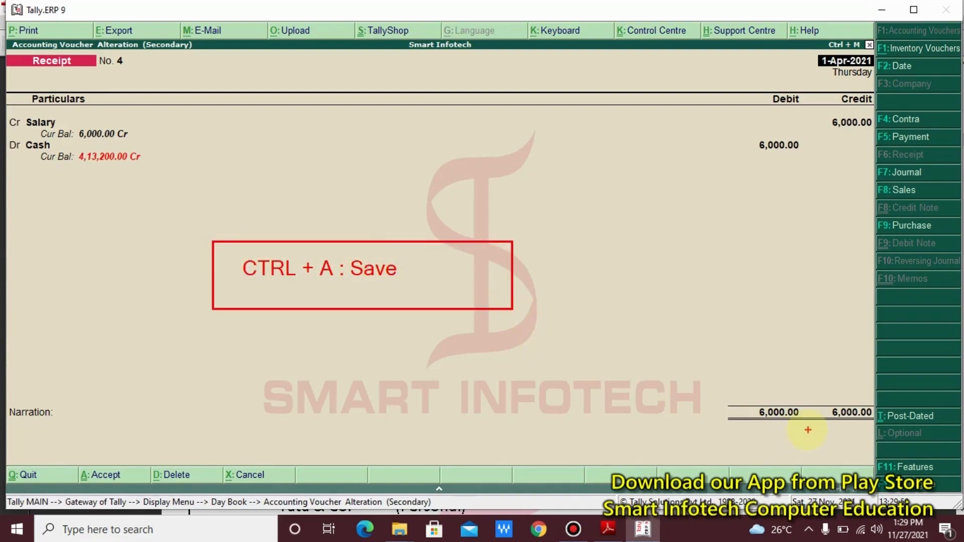
{"action": "left_click_drag", "start_coordinate": [787, 419], "coordinate": [896, 489]}
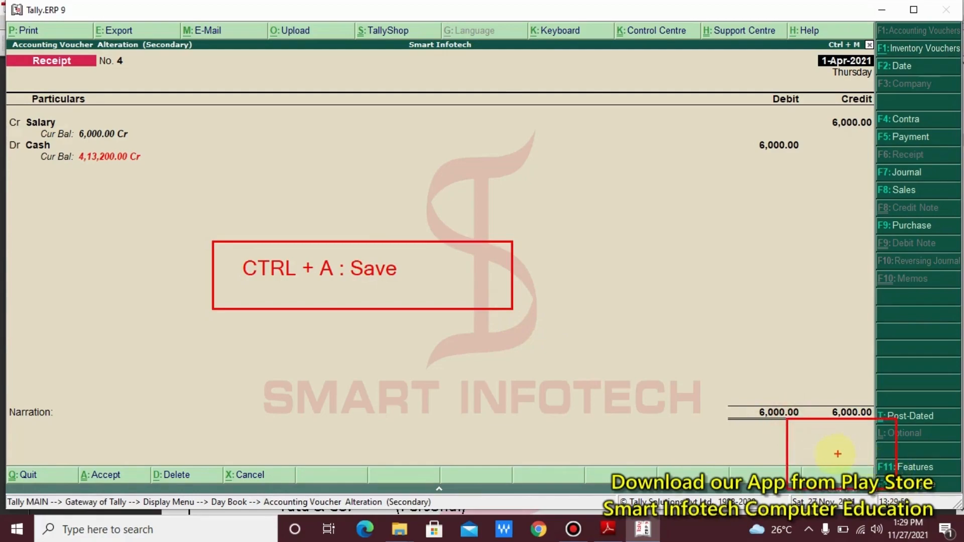
{"action": "left_click_drag", "start_coordinate": [834, 454], "coordinate": [698, 428]}
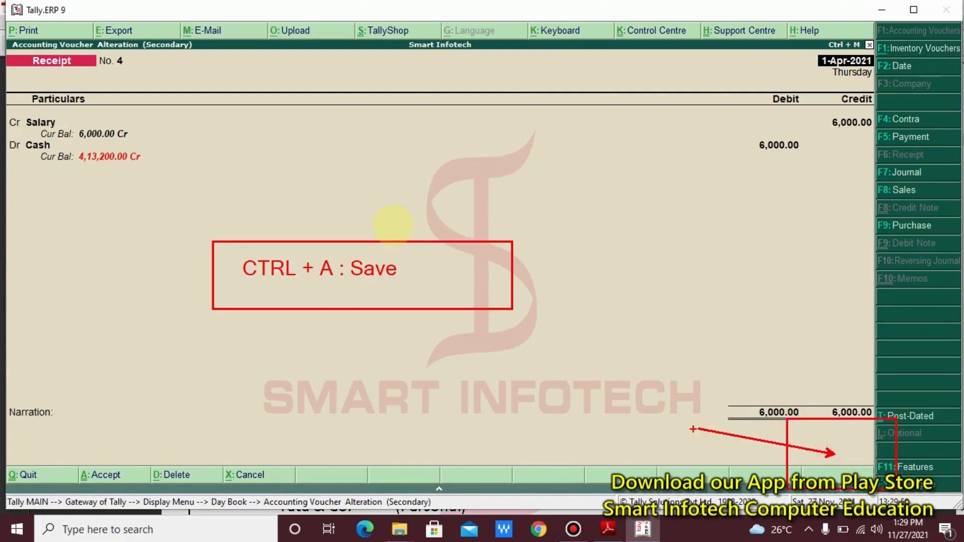
- Accept the altered Salary voucher so the Day Book lists it as Receipt No. 4 for 6,000
{"action": "key", "text": "Escape"}
{"action": "key", "text": "Return"}
{"action": "key", "text": "Return"}
{"action": "key", "text": "Return"}
{"action": "key", "text": "Return"}
{"action": "key", "text": "Return"}
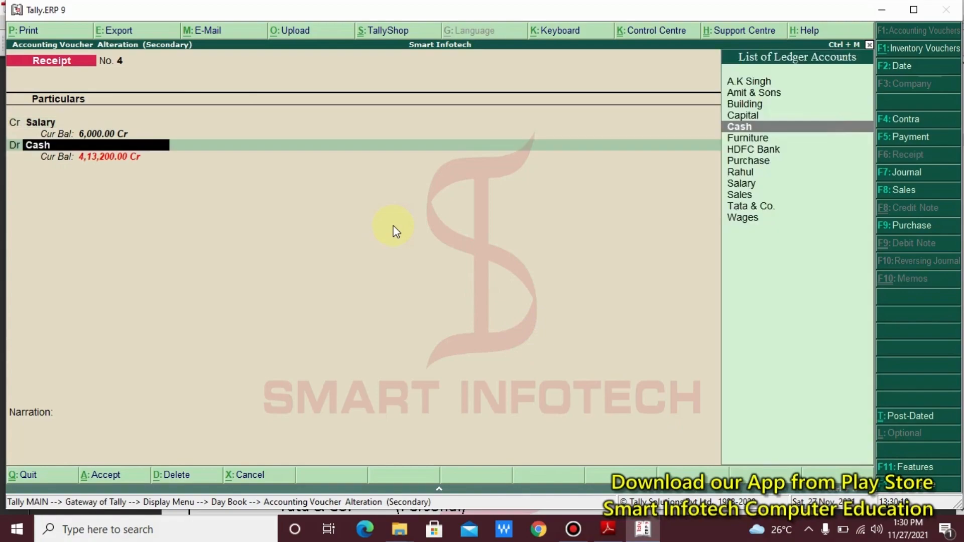
{"action": "key", "text": "Return"}
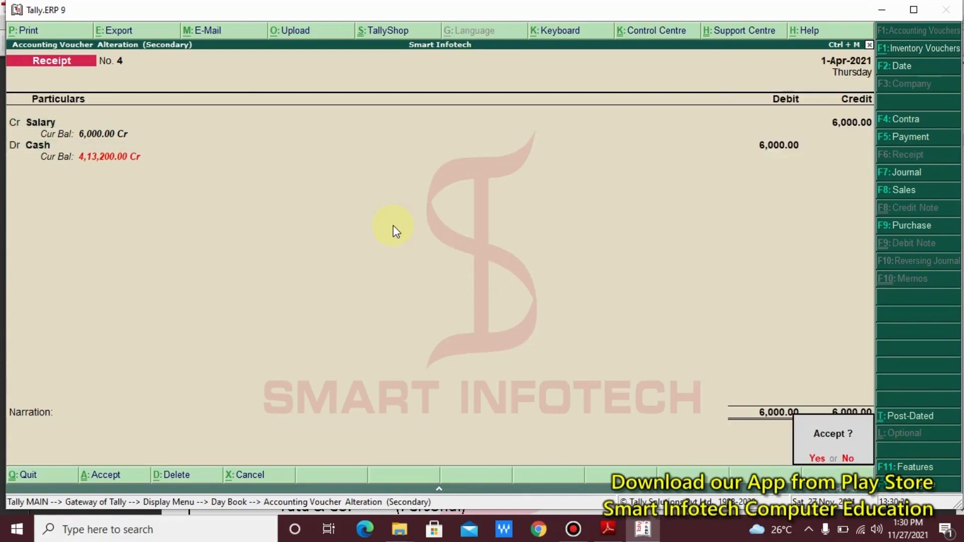
{"action": "key", "text": "Return"}
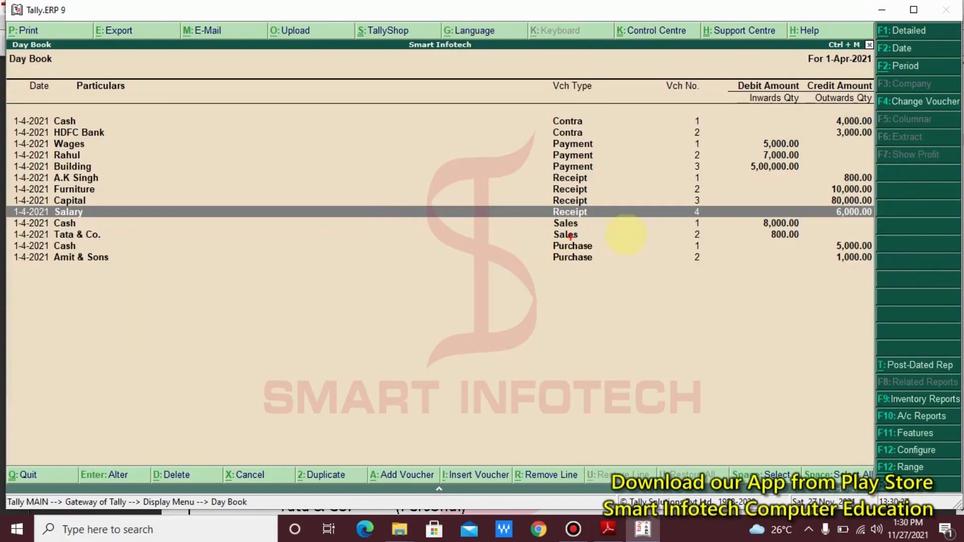
{"action": "left_click", "coordinate": [597, 206]}
{"action": "left_click_drag", "start_coordinate": [597, 206], "coordinate": [3, 221]}
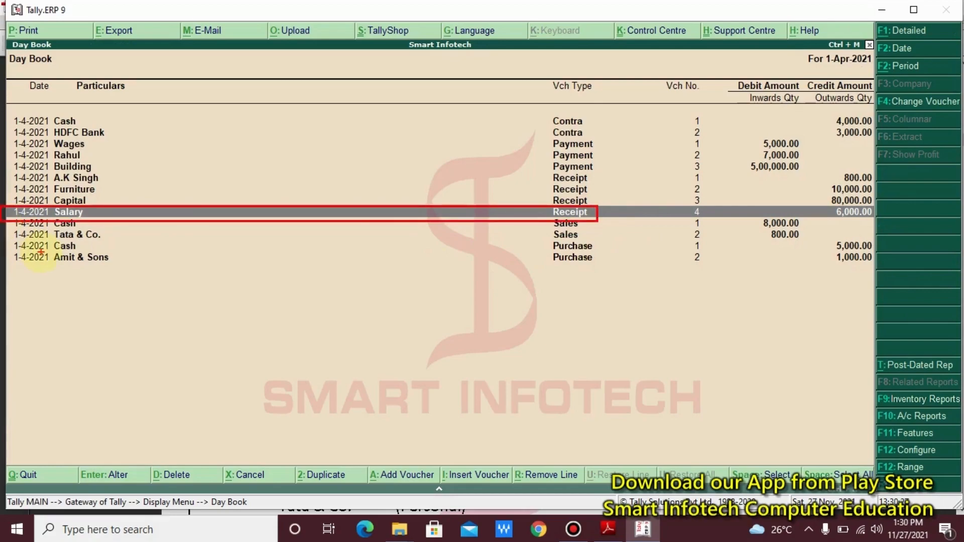
{"action": "key", "text": "Escape"}
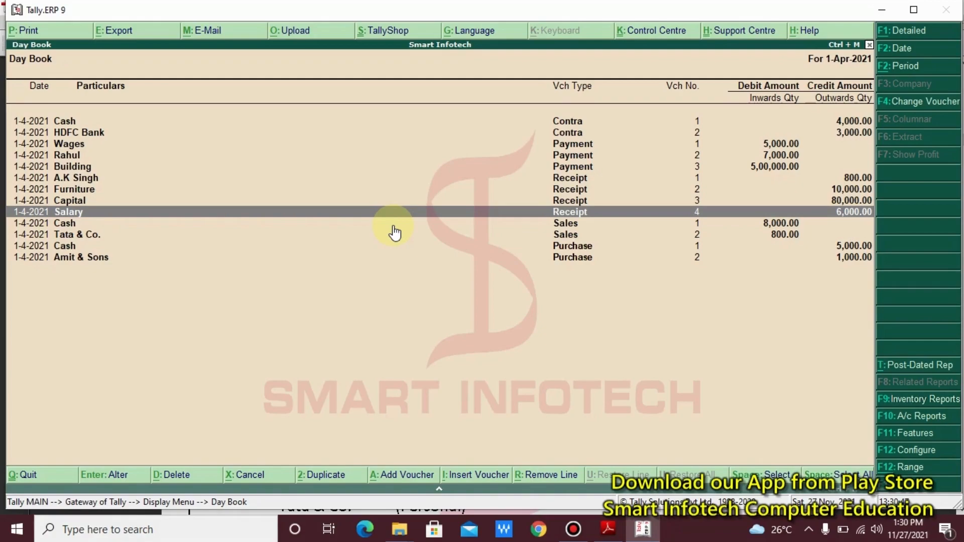
- Change Receipt No. 4 to 5,000 for both the Salary credit and the Cash debit
{"action": "key", "text": "Return"}
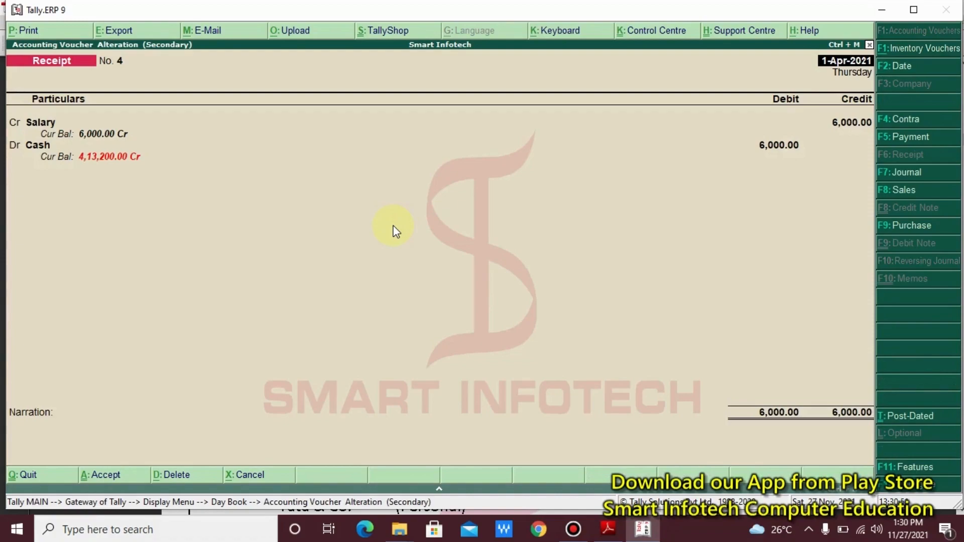
{"action": "key", "text": "Return"}
{"action": "key", "text": "Return"}
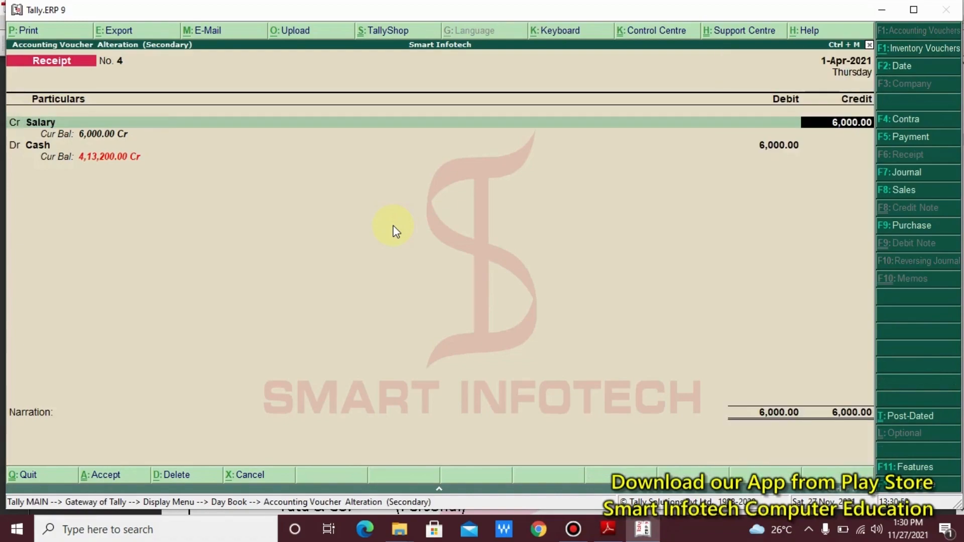
{"action": "type", "text": "5000"}
{"action": "key", "text": "Return"}
{"action": "key", "text": "Return"}
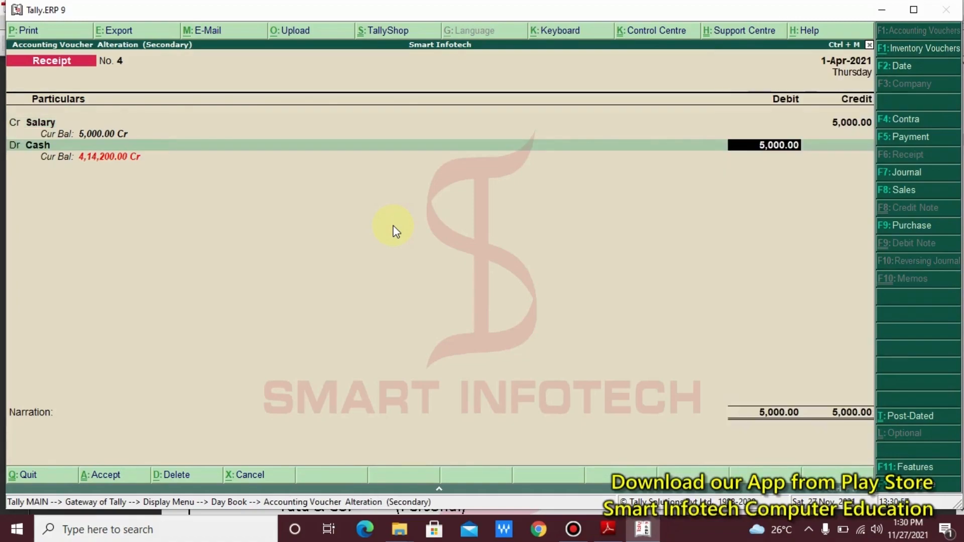
{"action": "key", "text": "Return"}
{"action": "key", "text": "Return"}
{"action": "key", "text": "Return"}
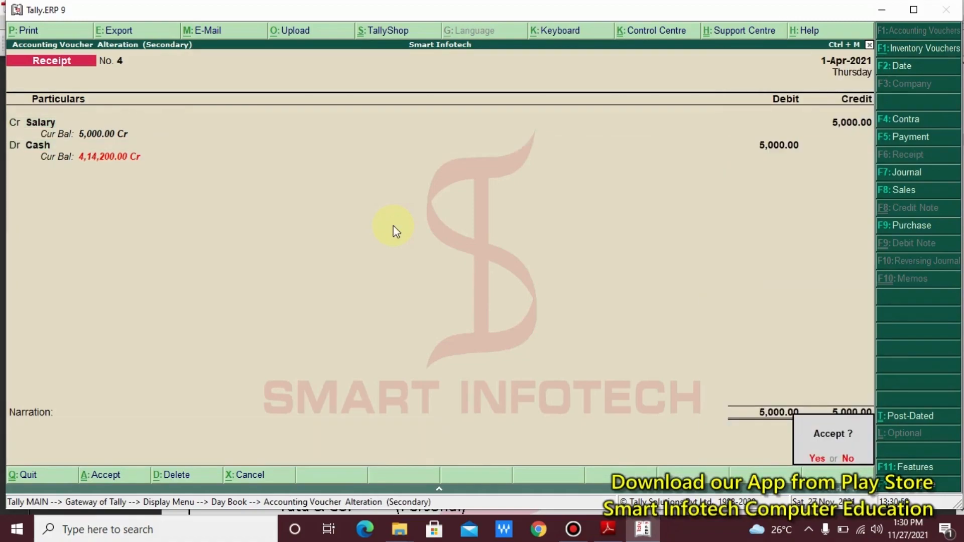
{"action": "key", "text": "Return"}
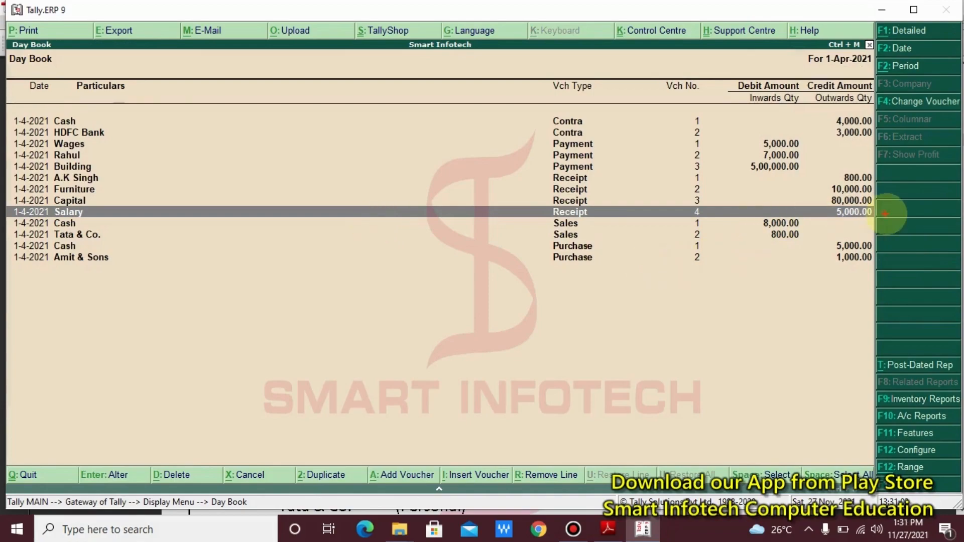
- Close the Day Book and Display menu, noting the path 'GOT >> Accounts Info >> Ledger >> Alter'
{"action": "left_click_drag", "start_coordinate": [884, 206], "coordinate": [810, 219]}
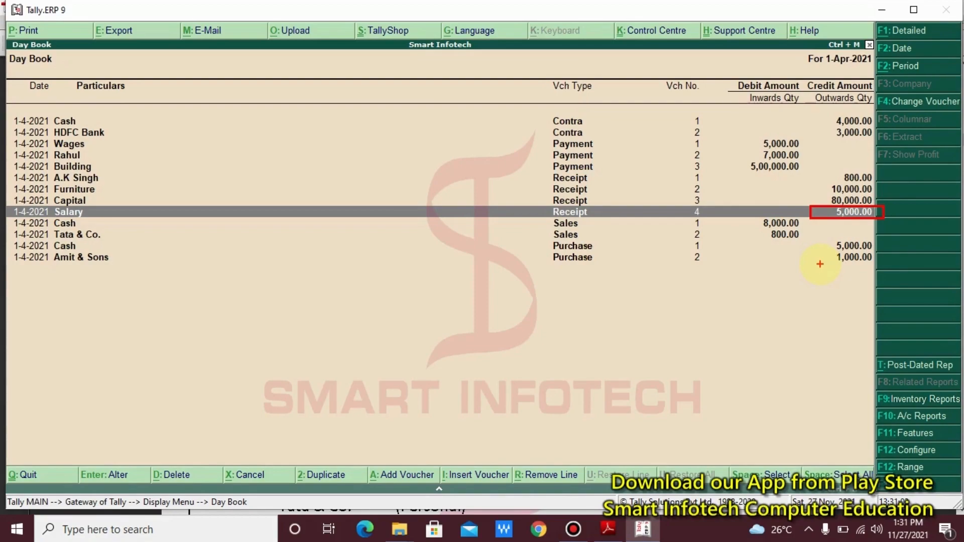
{"action": "key", "text": "Escape"}
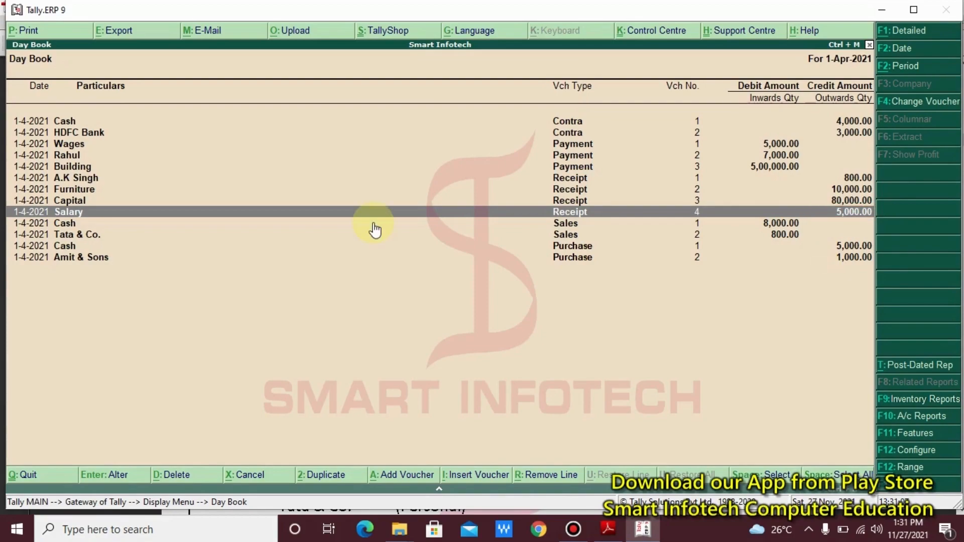
{"action": "key", "text": "Escape"}
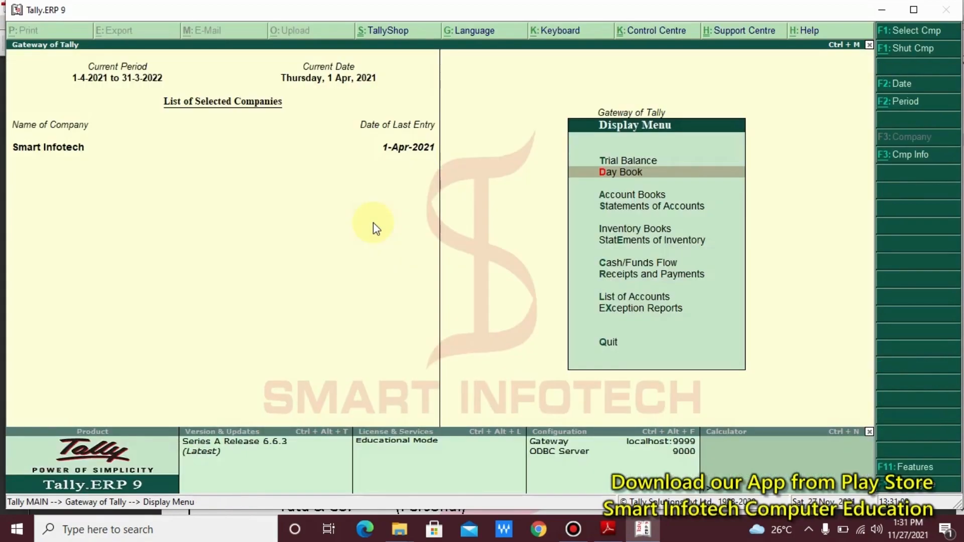
{"action": "key", "text": "Escape"}
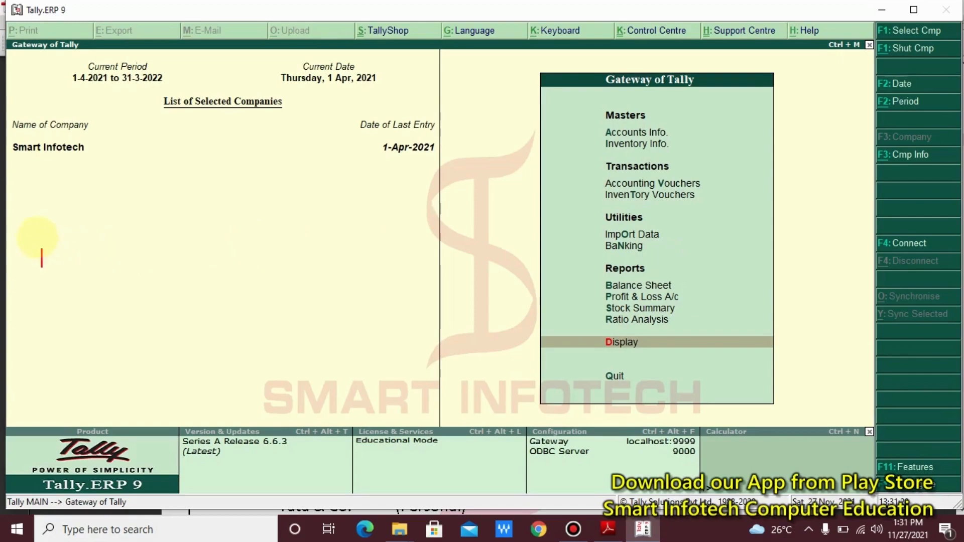
{"action": "left_click", "coordinate": [40, 242]}
{"action": "type", "text": "GOT"}
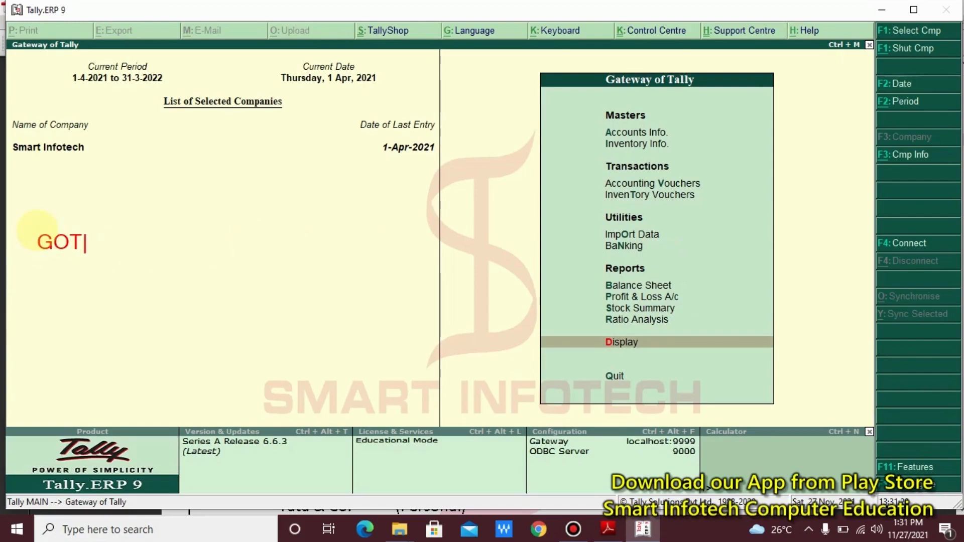
{"action": "type", "text": " >> Accounts"}
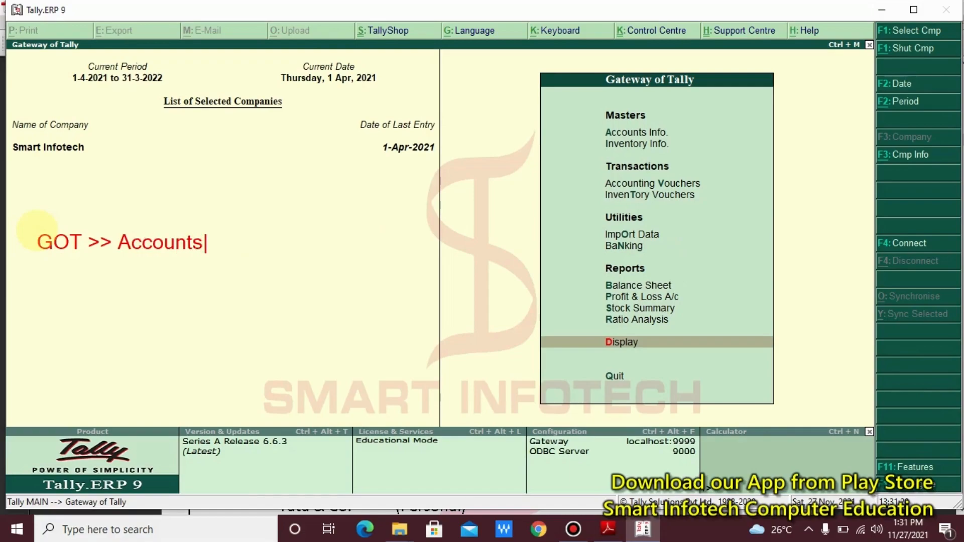
{"action": "type", "text": " Info >> L"}
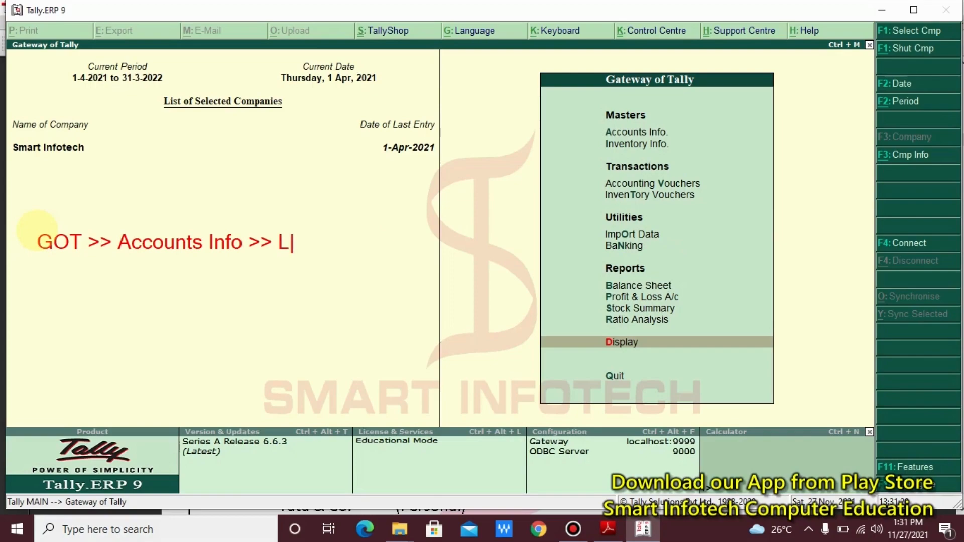
{"action": "type", "text": "edger "}
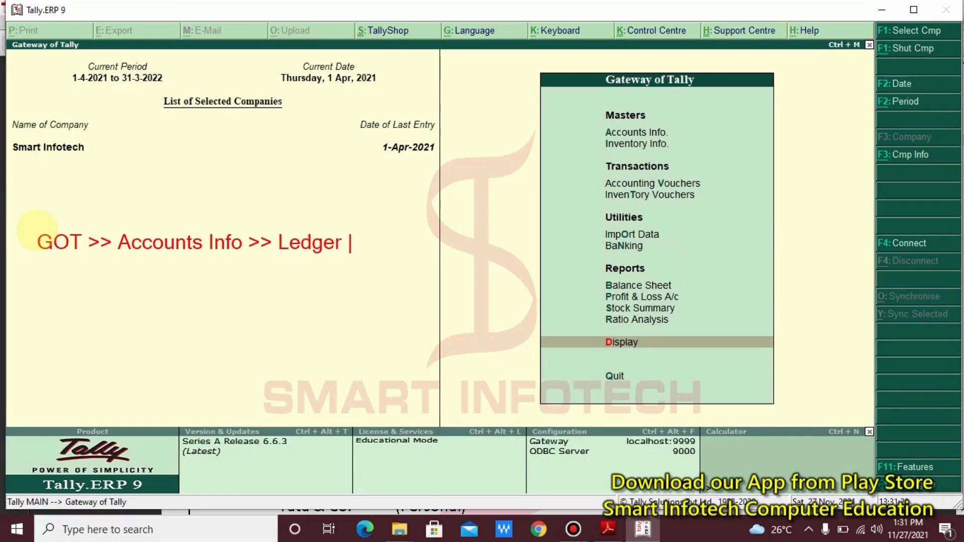
{"action": "type", "text": ">> Alter"}
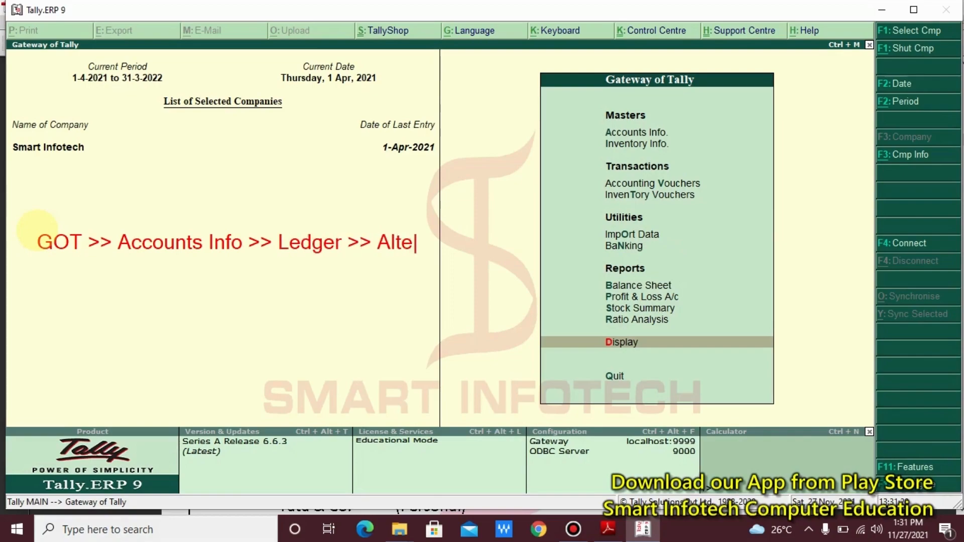
{"action": "left_click", "coordinate": [420, 230]}
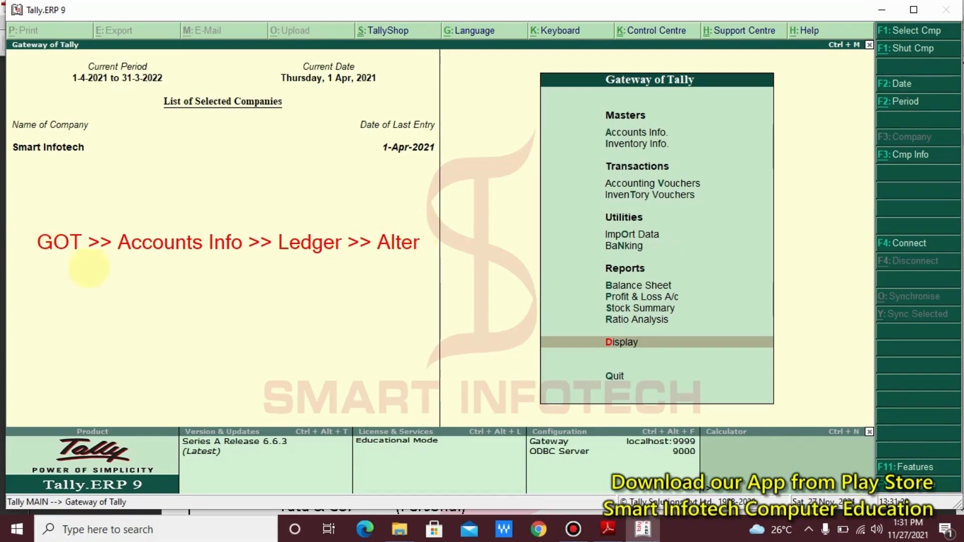
{"action": "mouse_move", "coordinate": [9, 214]}
{"action": "left_mouse_down"}
{"action": "mouse_move", "coordinate": [311, 269]}
{"action": "mouse_move", "coordinate": [460, 278]}
{"action": "left_mouse_up"}
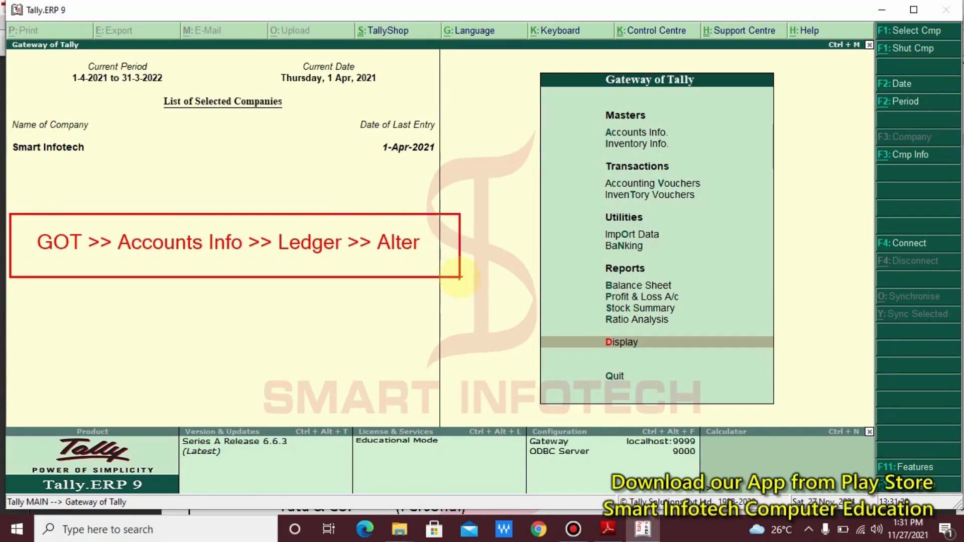
- Go from the Gateway of Tally to the Accounts Info > Ledgers options
{"action": "key", "text": "Escape"}
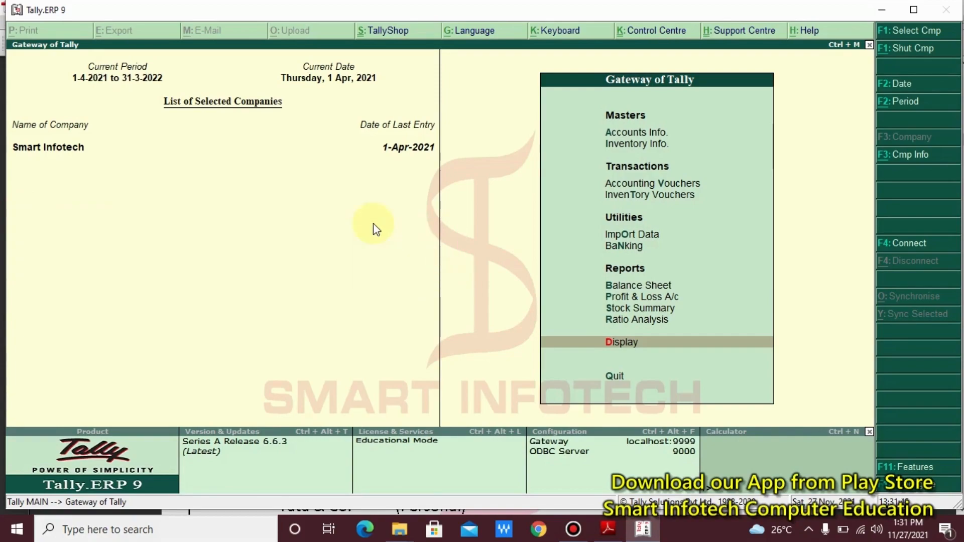
{"action": "key", "text": "Down"}
{"action": "key", "text": "Down"}
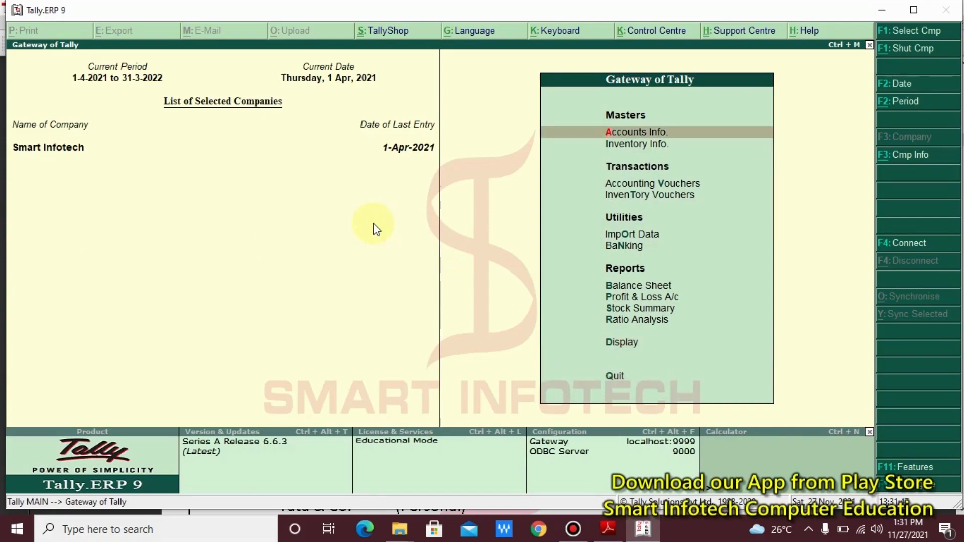
{"action": "key", "text": "Return"}
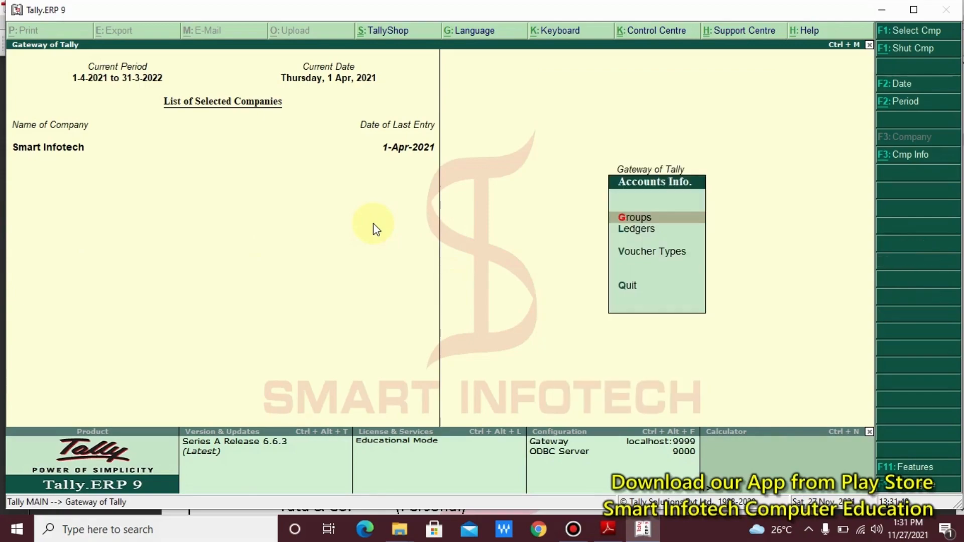
{"action": "key", "text": "Down"}
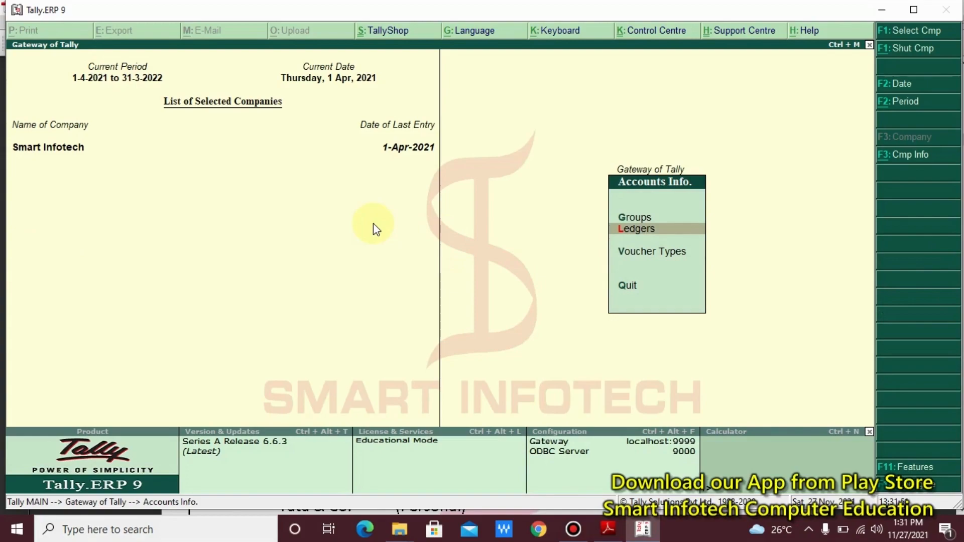
{"action": "key", "text": "Return"}
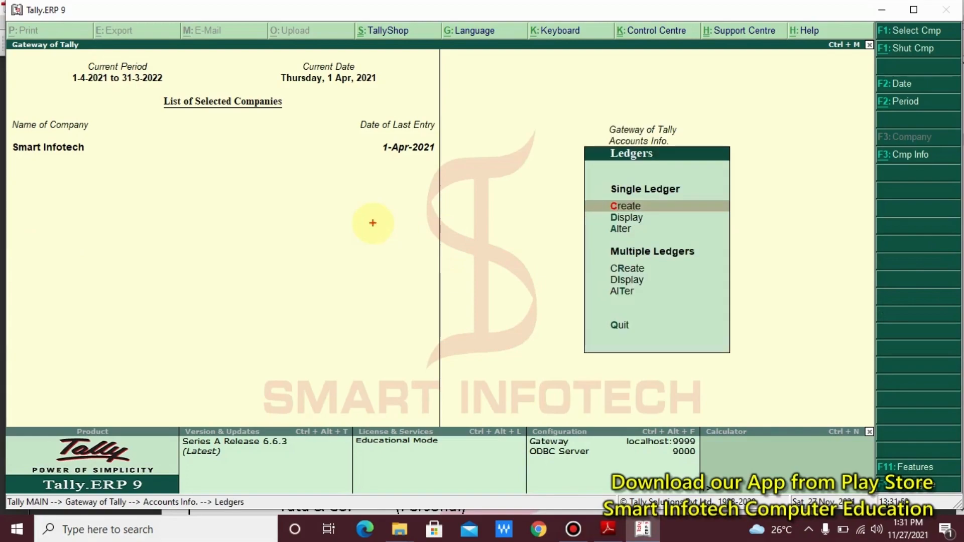
- Review the Ledgers menu options, then start and abandon a new ledger creation
{"action": "left_click_drag", "start_coordinate": [592, 183], "coordinate": [718, 239]}
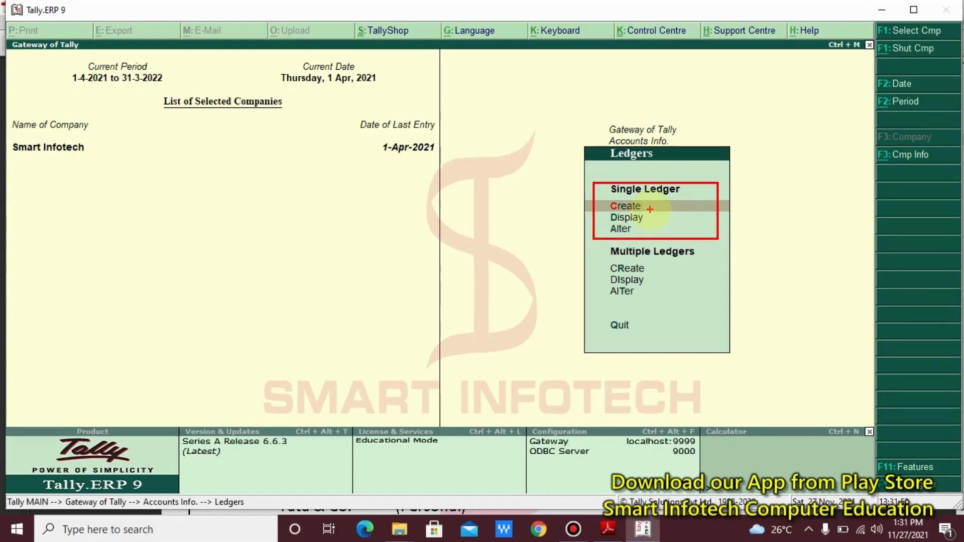
{"action": "left_click_drag", "start_coordinate": [649, 207], "coordinate": [719, 207]}
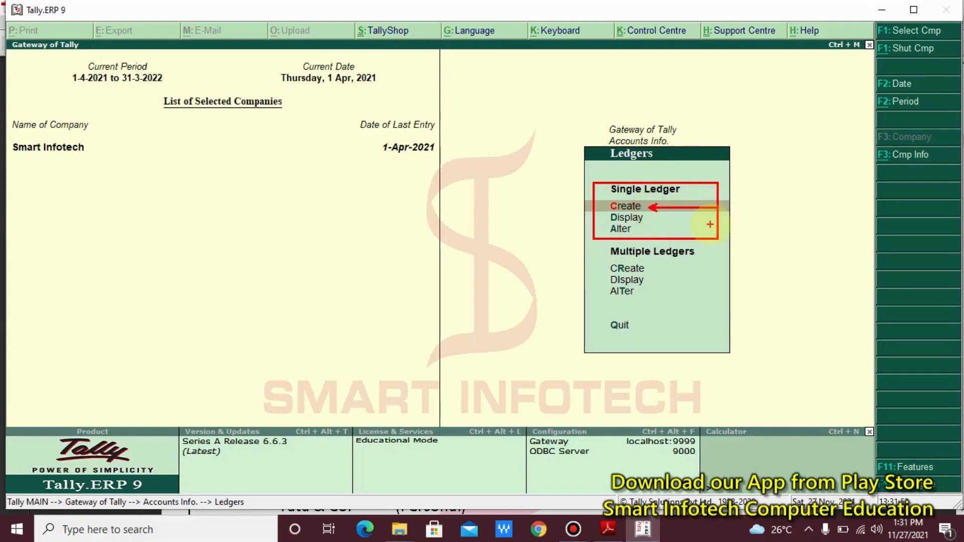
{"action": "left_click_drag", "start_coordinate": [650, 219], "coordinate": [704, 219]}
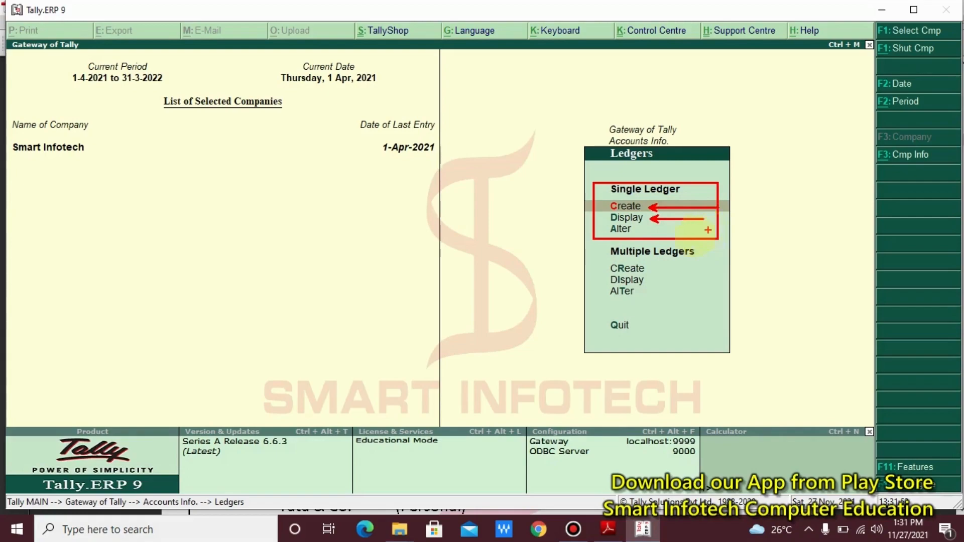
{"action": "left_click_drag", "start_coordinate": [634, 233], "coordinate": [681, 233]}
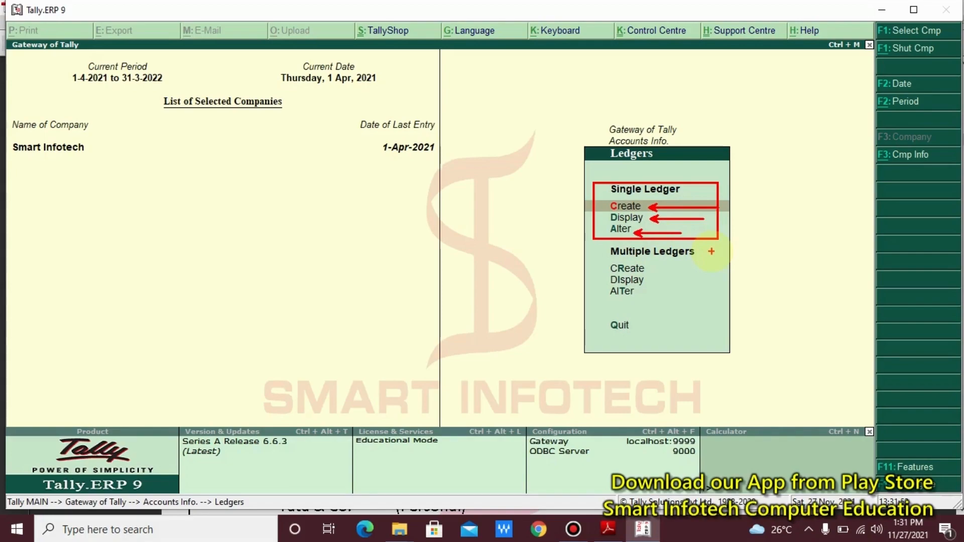
{"action": "key", "text": "Escape"}
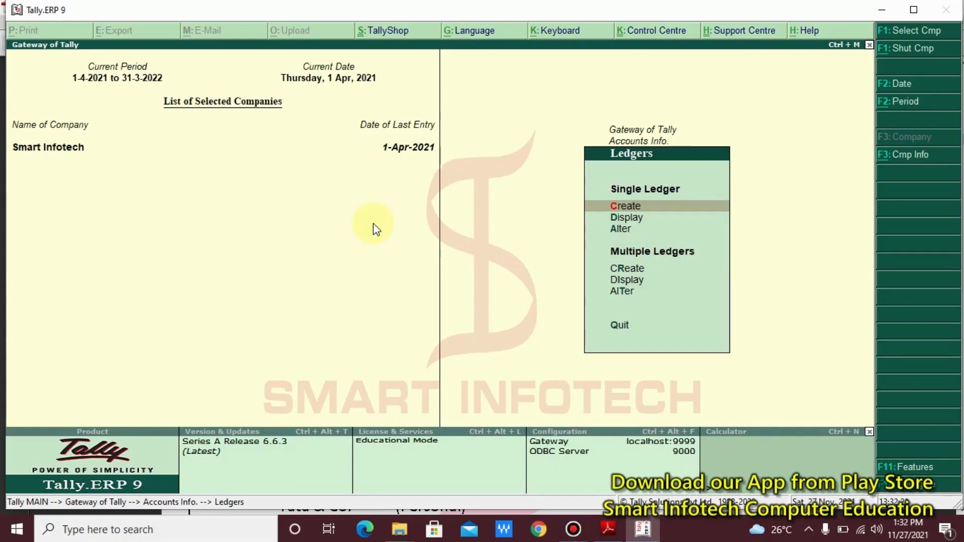
{"action": "key", "text": "Return"}
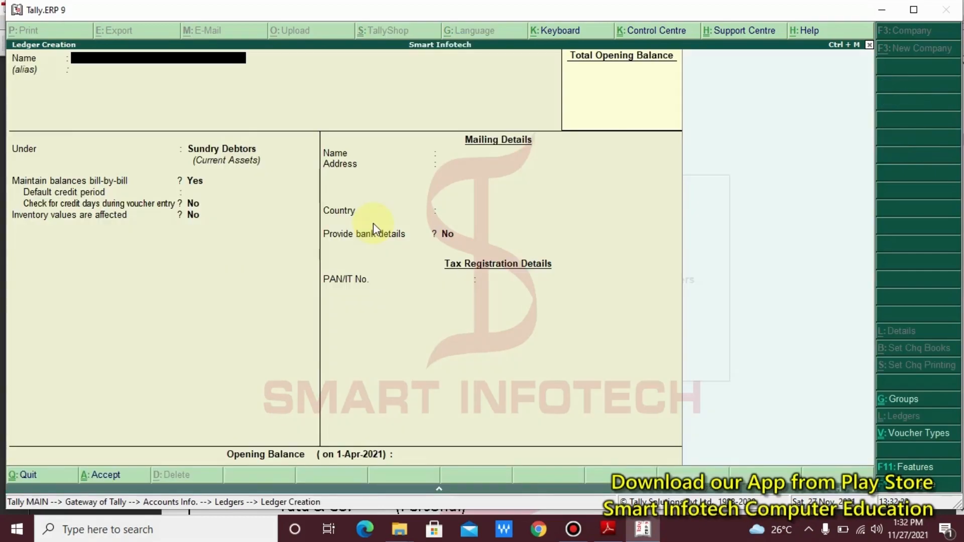
{"action": "key", "text": "Escape"}
{"action": "key", "text": "Return"}
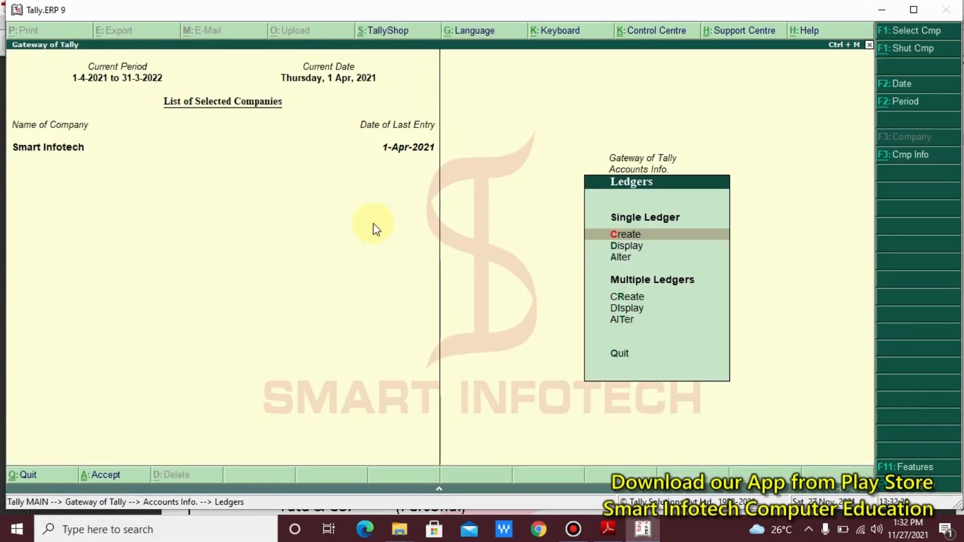
- Display the list of existing ledgers, then close it
{"action": "key", "text": "Down"}
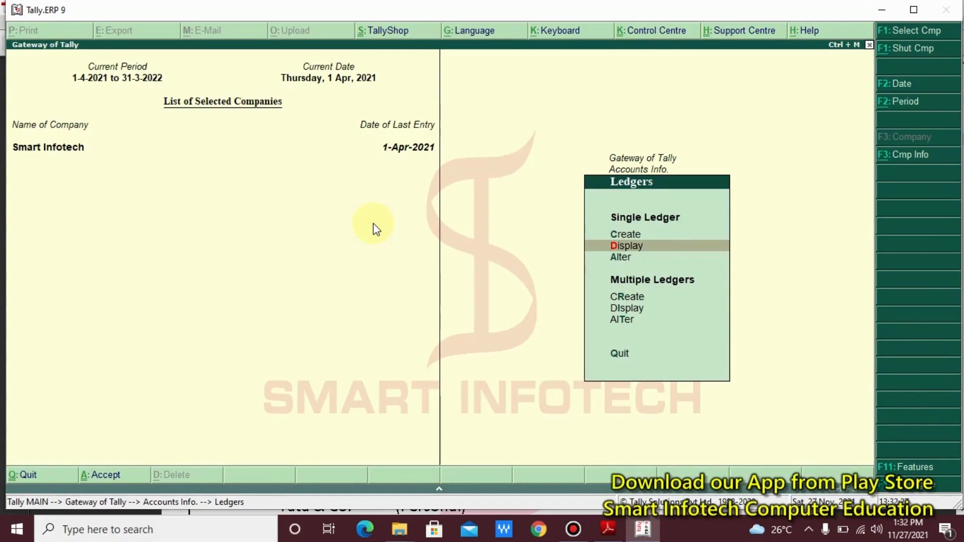
{"action": "key", "text": "Return"}
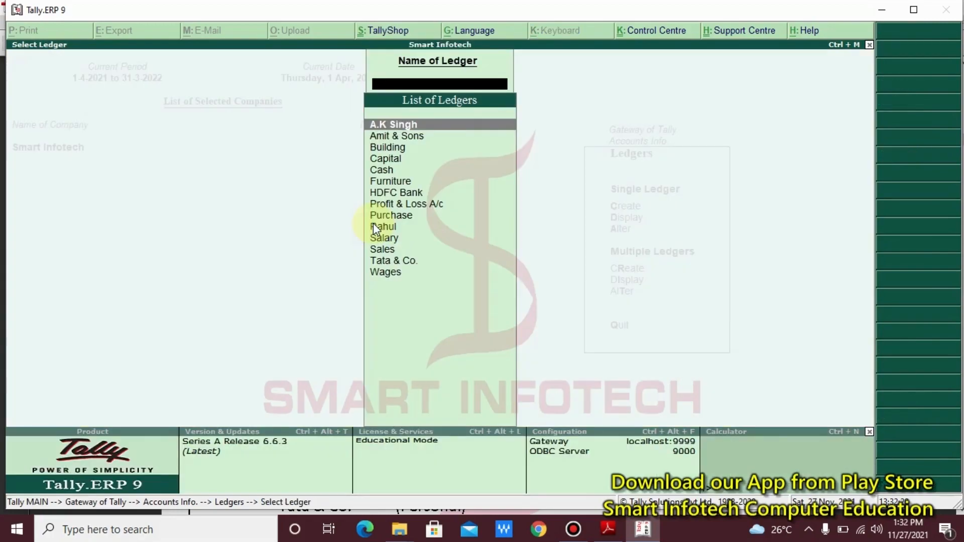
{"action": "left_click_drag", "start_coordinate": [551, 87], "coordinate": [170, 368]}
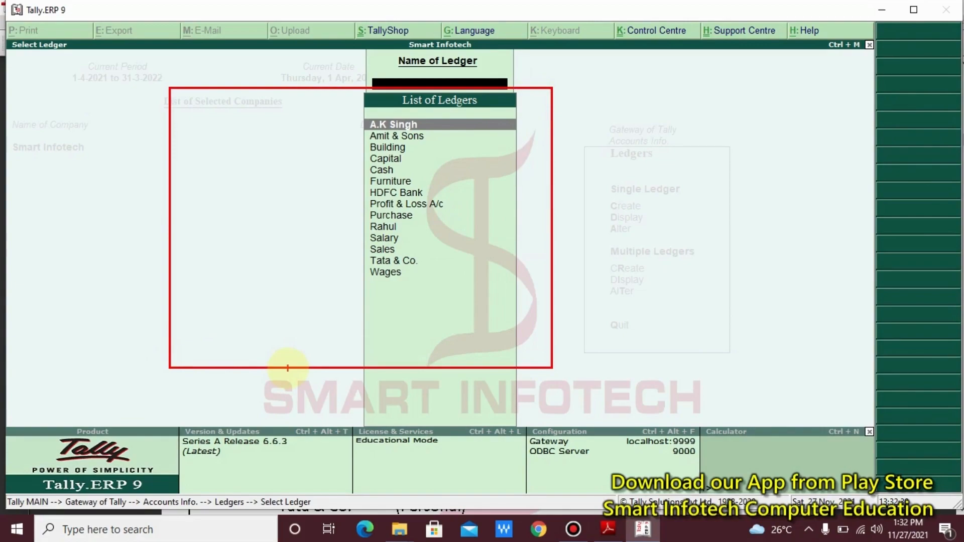
{"action": "key", "text": "Escape"}
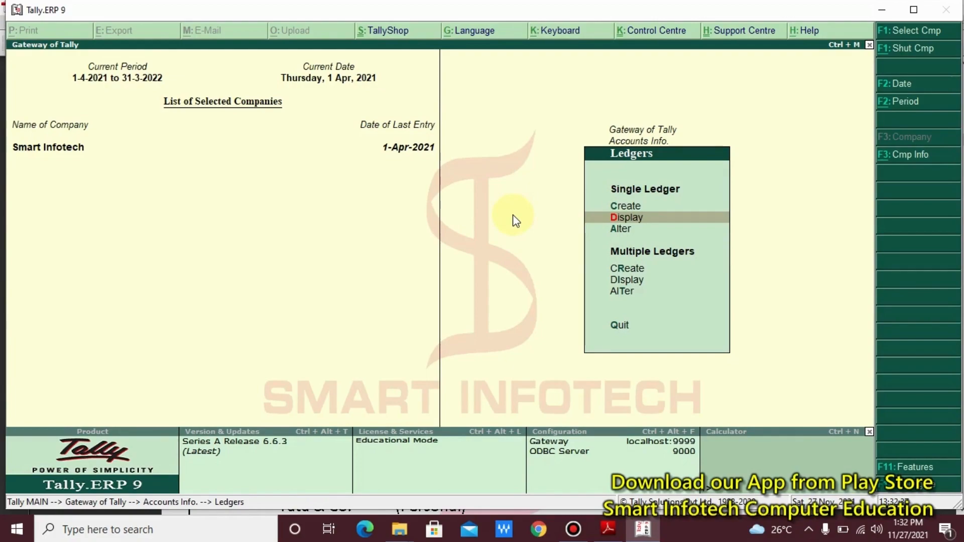
- Pick Salary from the ledger alteration list, showing it grouped under Indirect Incomes
{"action": "key", "text": "Down"}
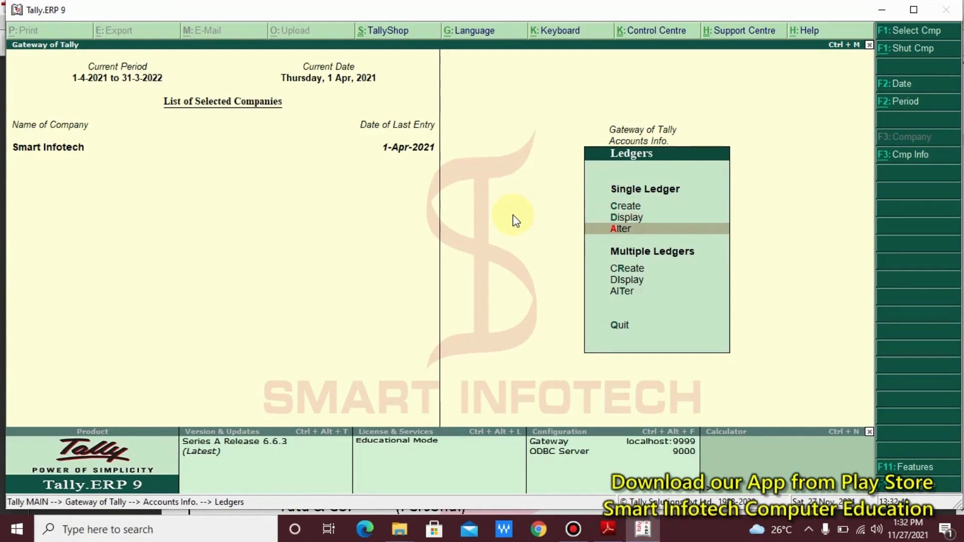
{"action": "key", "text": "Return"}
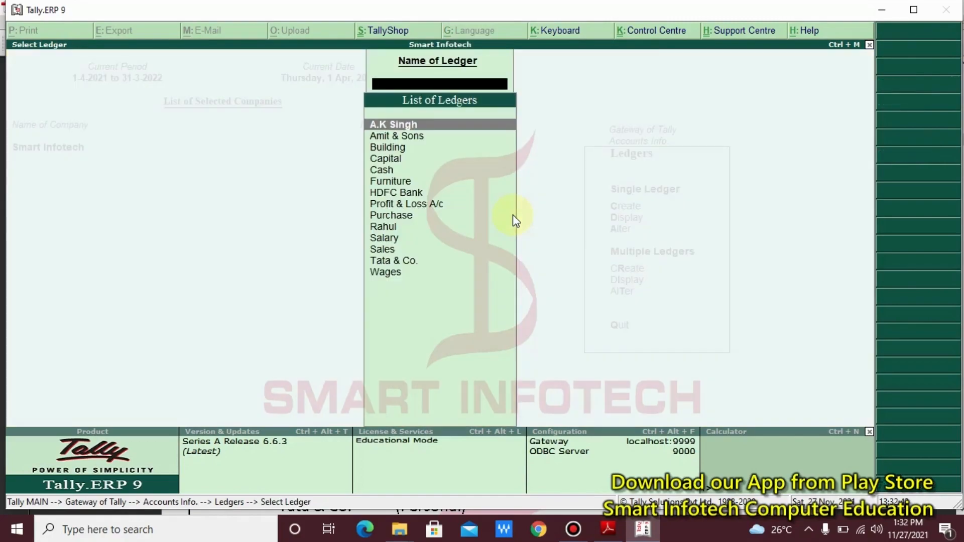
{"action": "key", "text": "Down"}
{"action": "key", "text": "Down"}
{"action": "key", "text": "Down"}
{"action": "key", "text": "Down"}
{"action": "key", "text": "Down"}
{"action": "key", "text": "Down"}
{"action": "key", "text": "Down"}
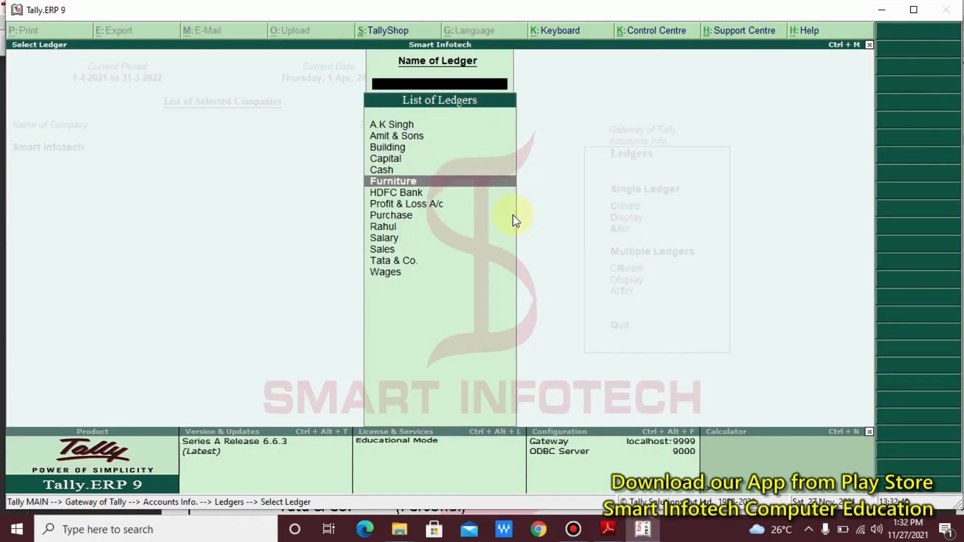
{"action": "key", "text": "Down"}
{"action": "key", "text": "Down"}
{"action": "key", "text": "Down"}
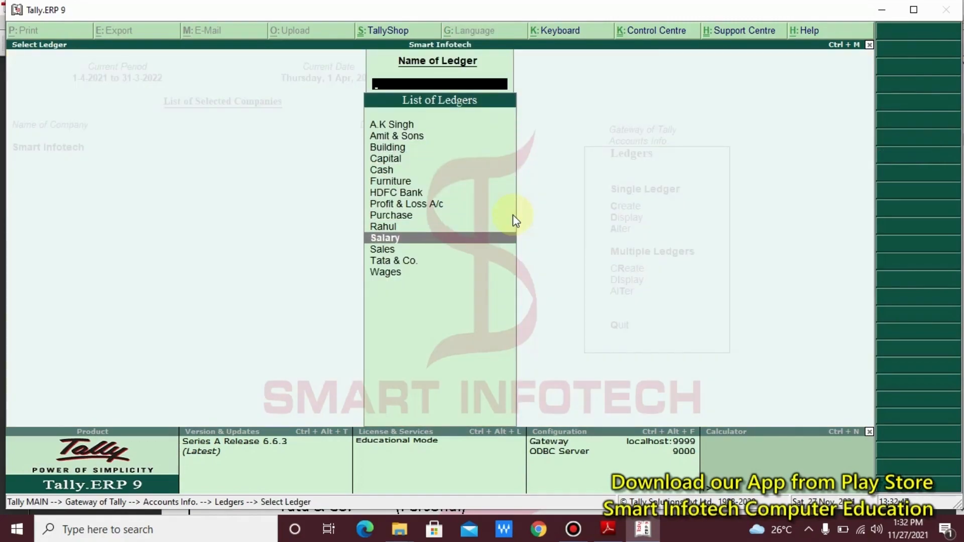
{"action": "key", "text": "Return"}
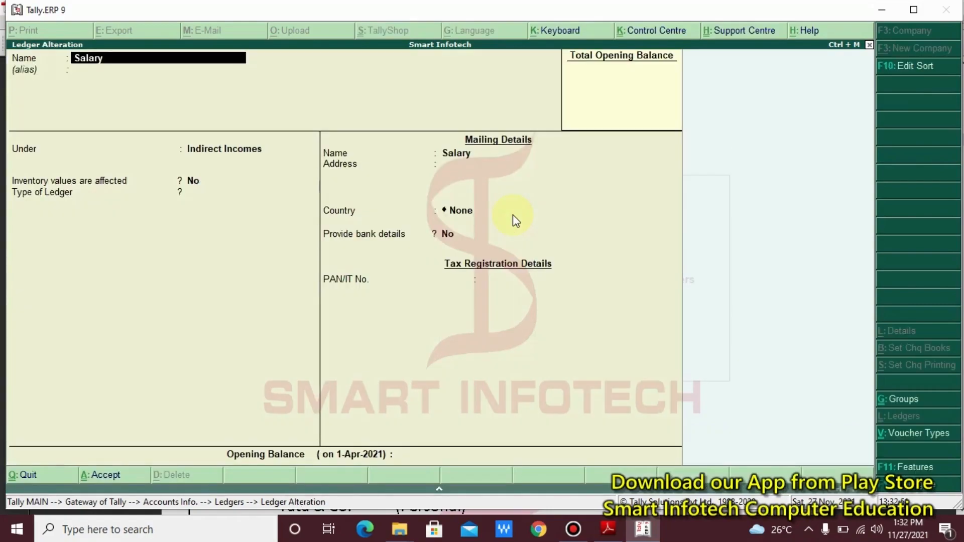
- Change the Salary ledger's group to Indirect Expenses and leave the alteration screen
{"action": "key", "text": "Return"}
{"action": "key", "text": "Return"}
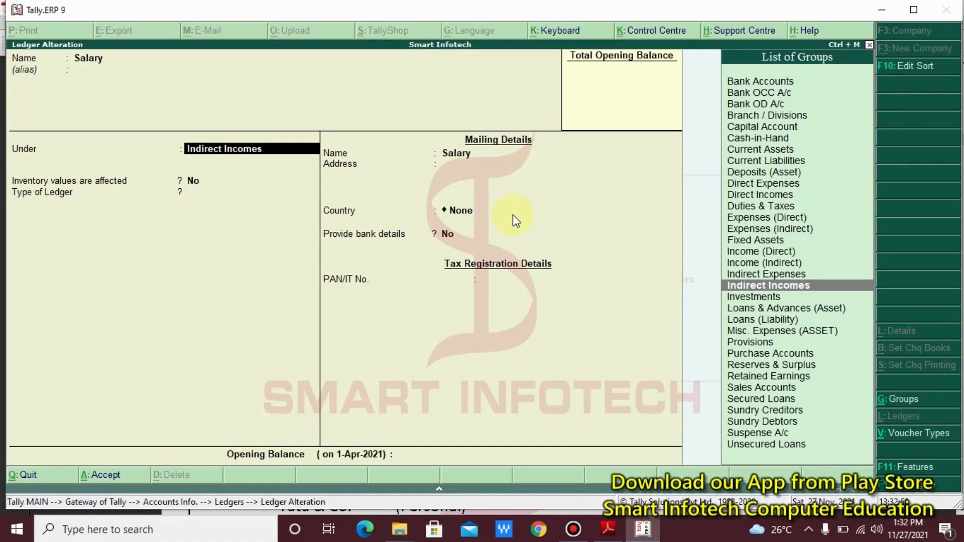
{"action": "key", "text": "Up"}
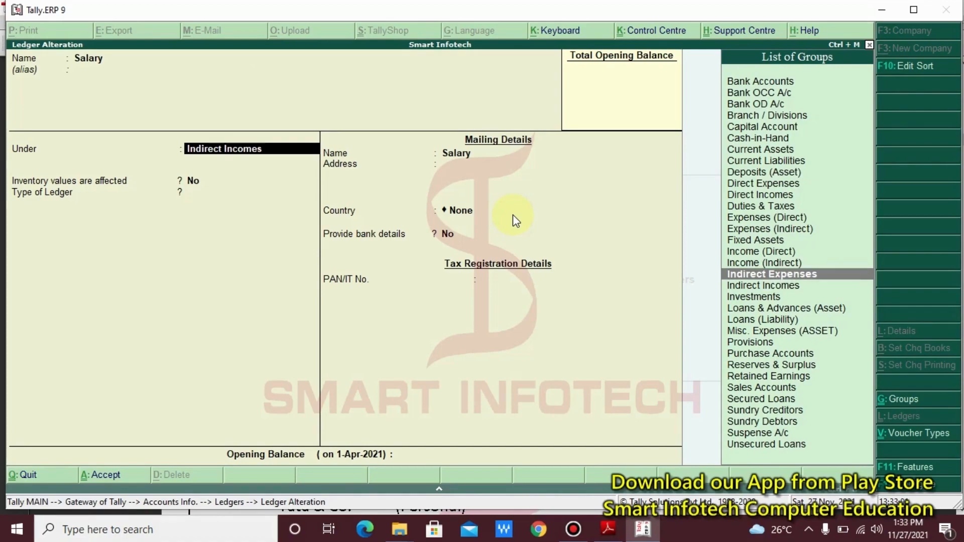
{"action": "key", "text": "Return"}
{"action": "key", "text": "Return"}
{"action": "key", "text": "Return"}
{"action": "key", "text": "Return"}
{"action": "key", "text": "Return"}
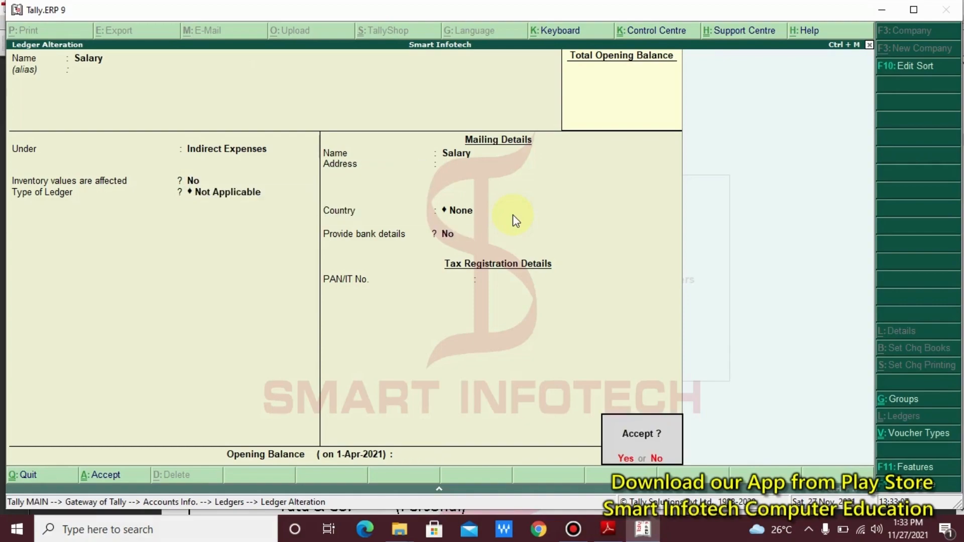
{"action": "key", "text": "n"}
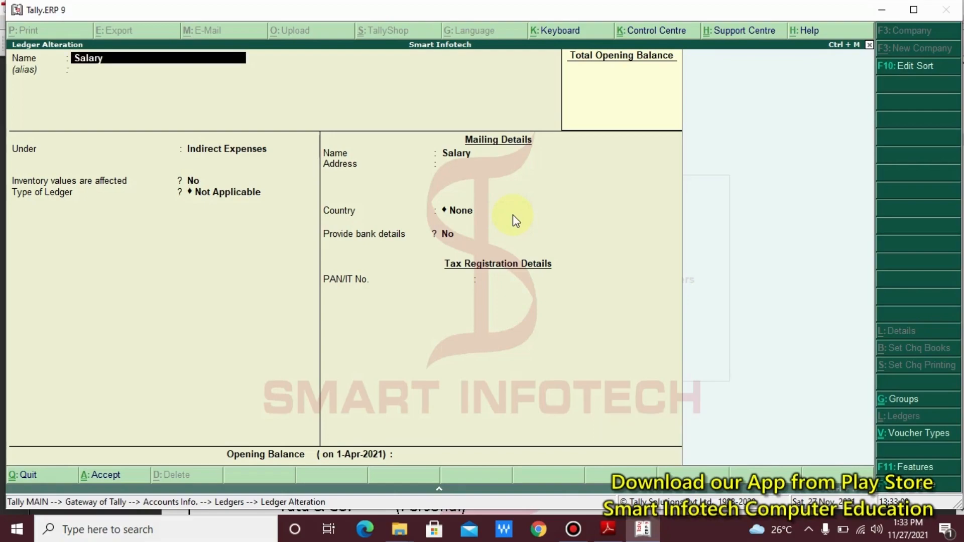
{"action": "key", "text": "Escape"}
- Confirm quitting the alteration and close the ledger list, backing out to Accounts Info
{"action": "key", "text": "y"}
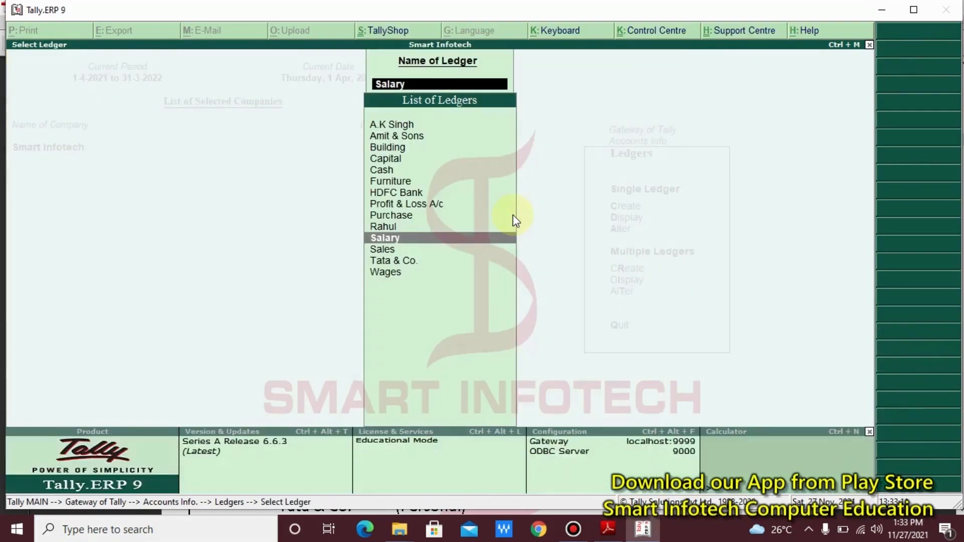
{"action": "key", "text": "Escape"}
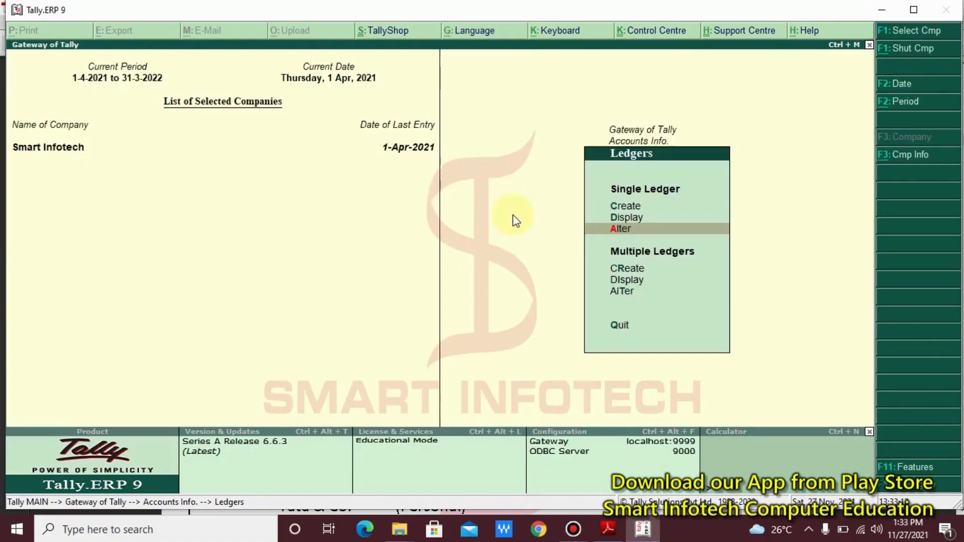
{"action": "key", "text": "Escape"}
{"action": "key", "text": "Escape"}
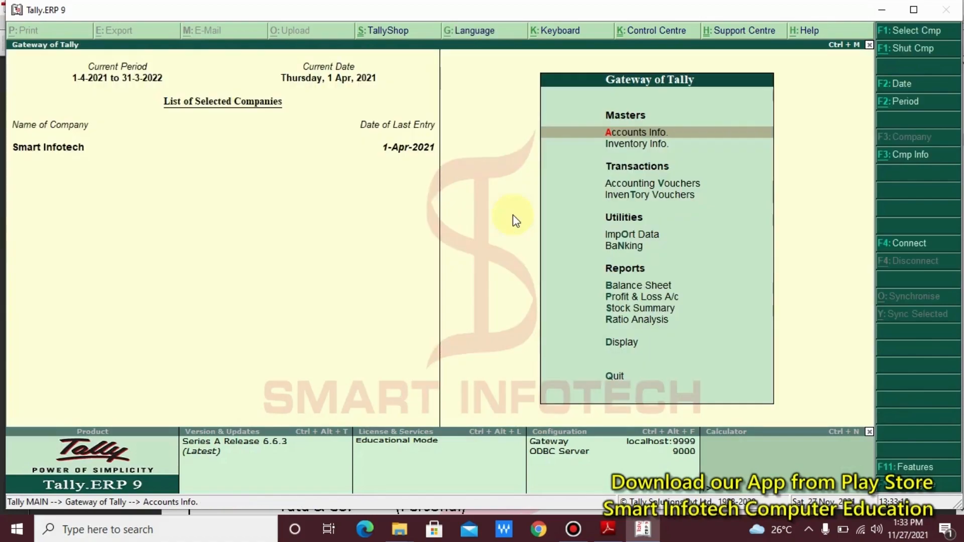
- Reopen the Accounts Info Ledgers options, browse them, then back out toward Gateway of Tally
{"action": "key", "text": "Return"}
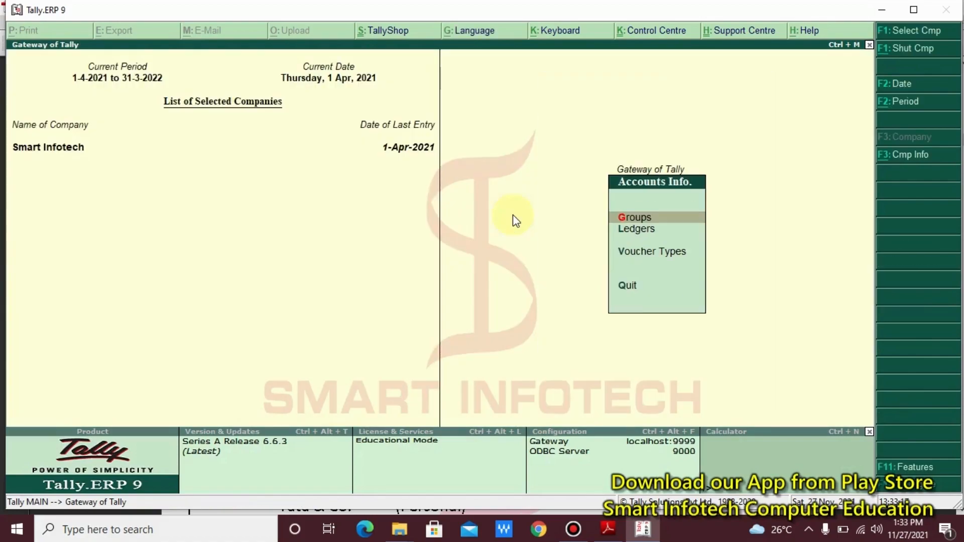
{"action": "key", "text": "Down"}
{"action": "key", "text": "Return"}
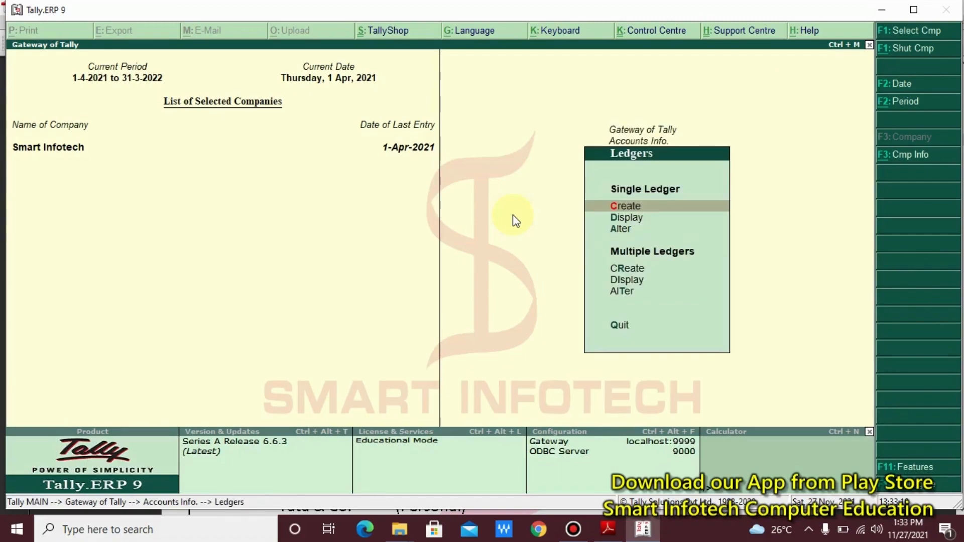
{"action": "key", "text": "Down"}
{"action": "key", "text": "Down"}
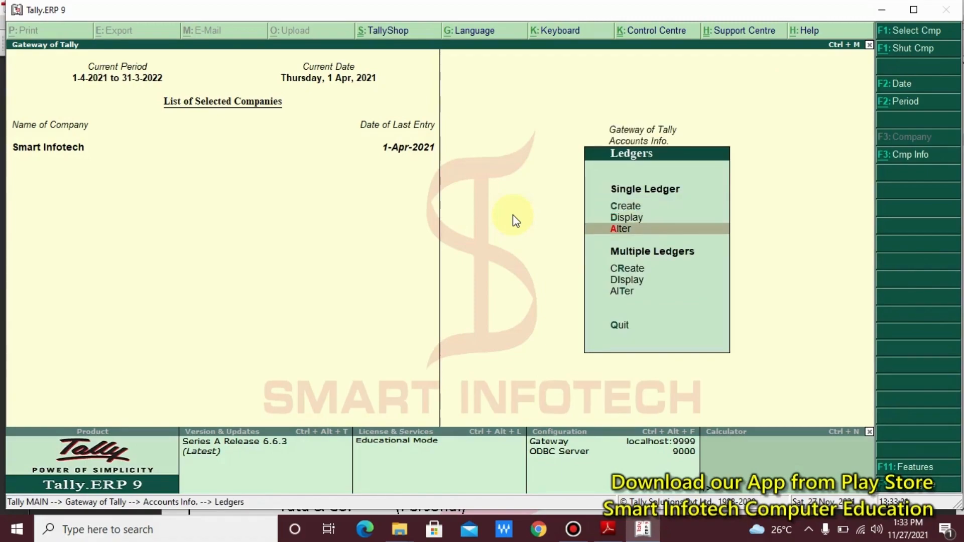
{"action": "key", "text": "Up"}
{"action": "key", "text": "Up"}
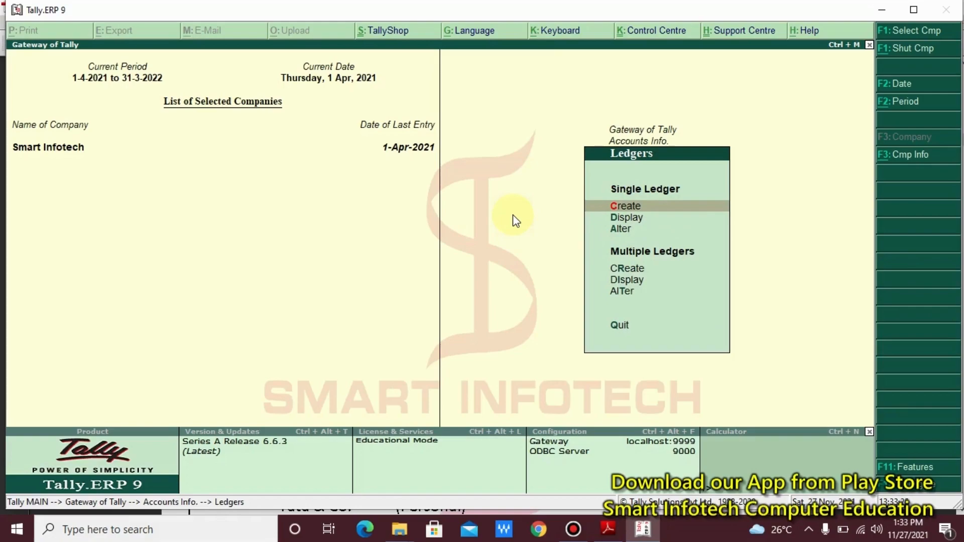
{"action": "key", "text": "Down"}
{"action": "key", "text": "Down"}
{"action": "key", "text": "Escape"}
{"action": "key", "text": "Escape"}
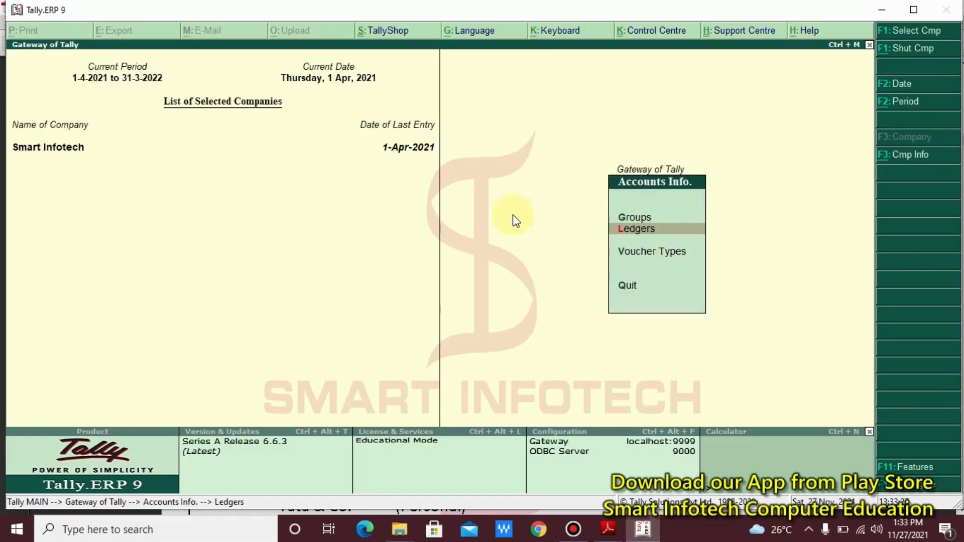